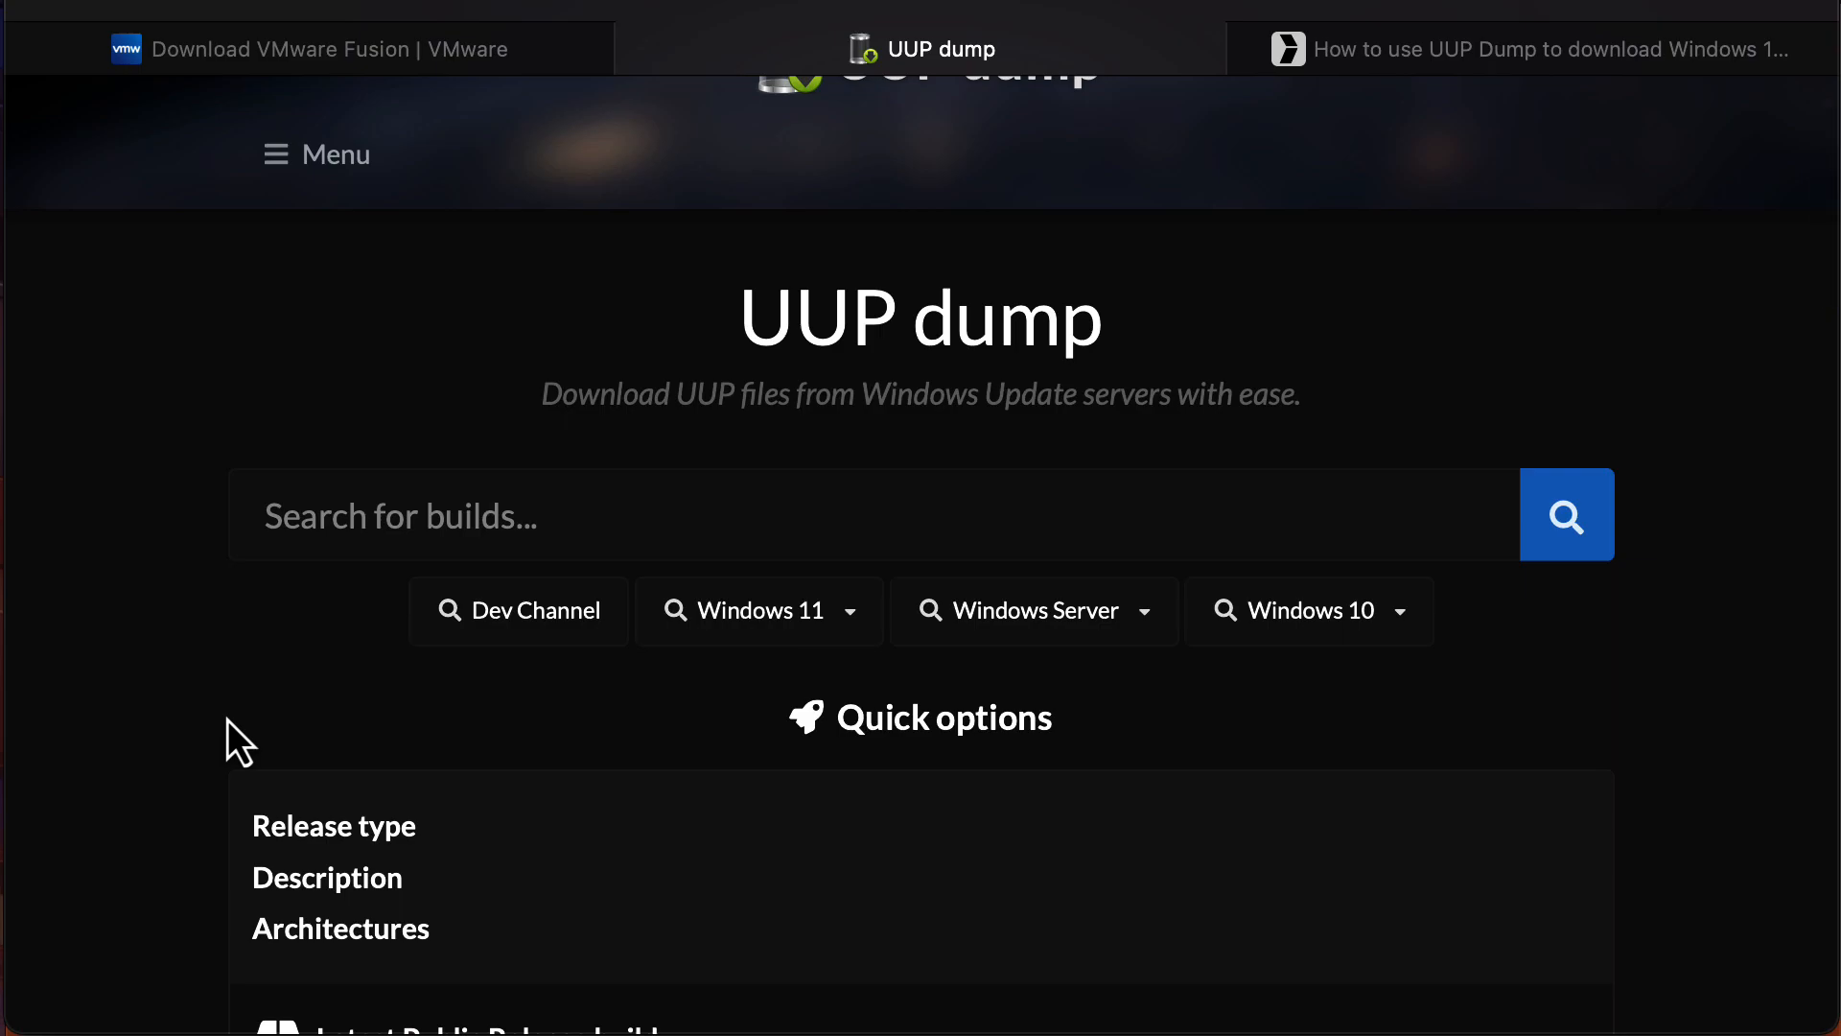
scroll(227, 719, "up", 2)
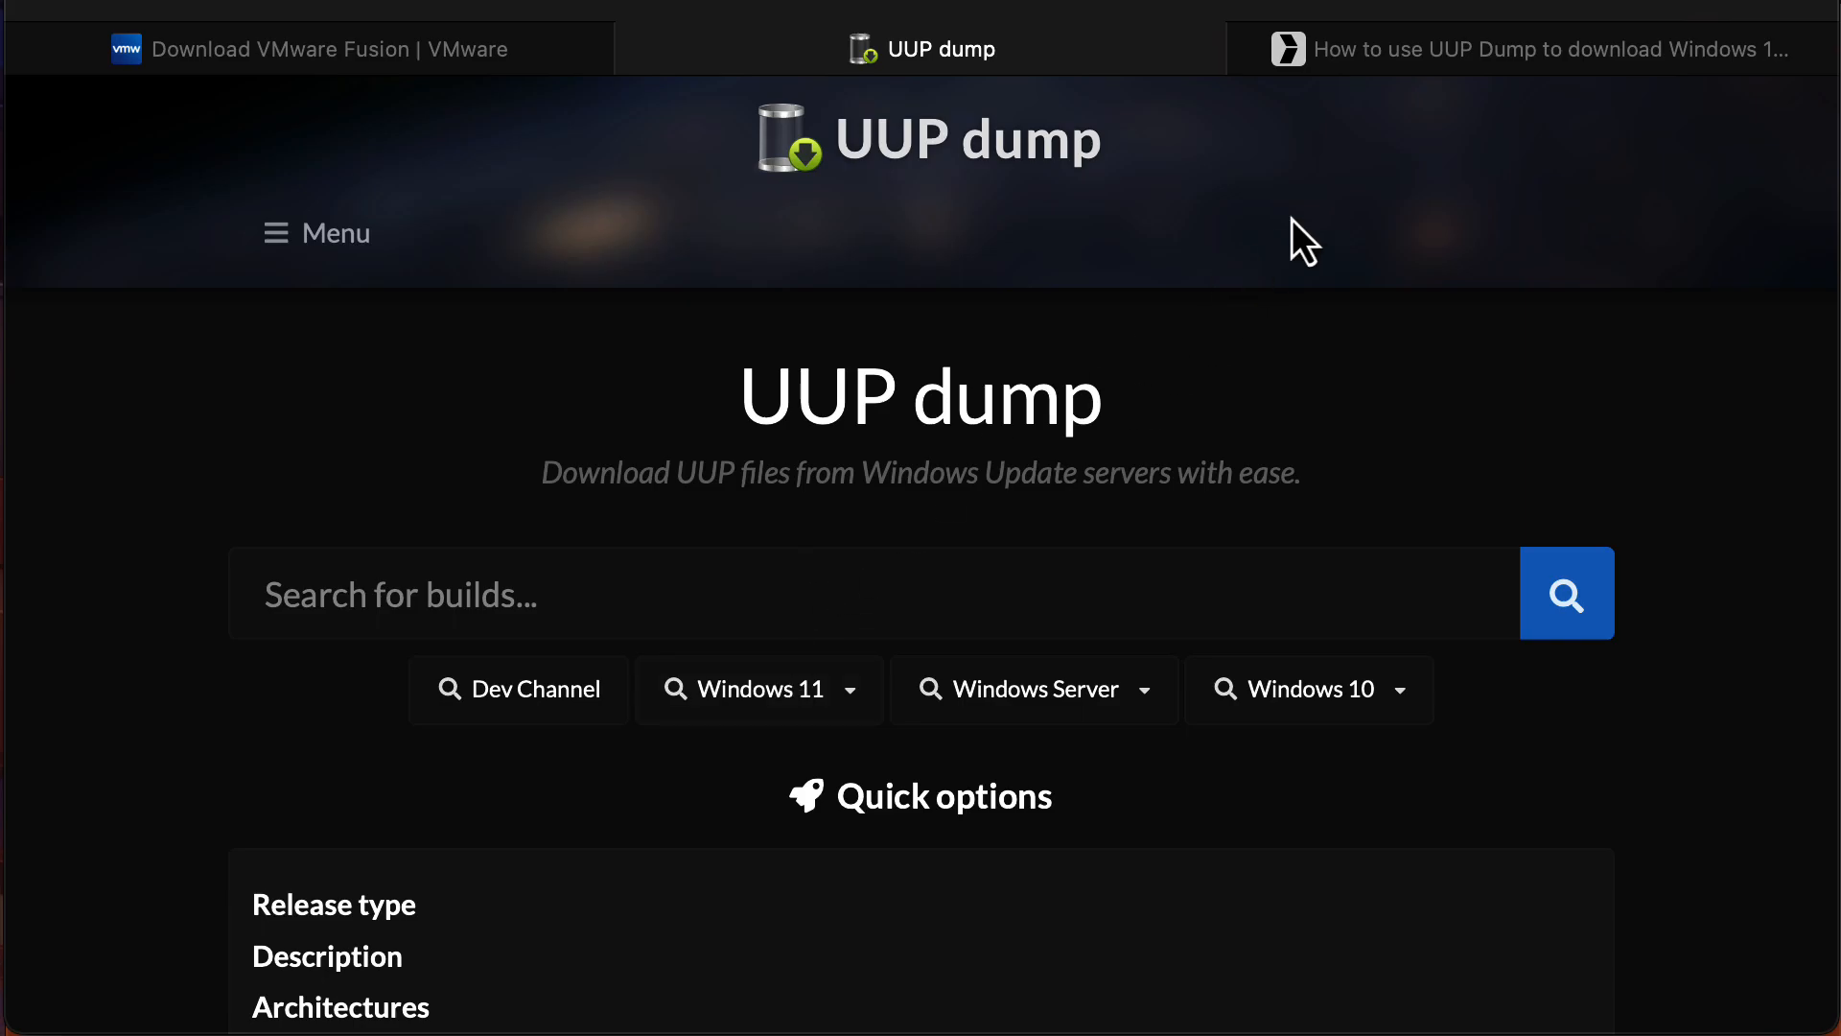
left_click(1429, 59)
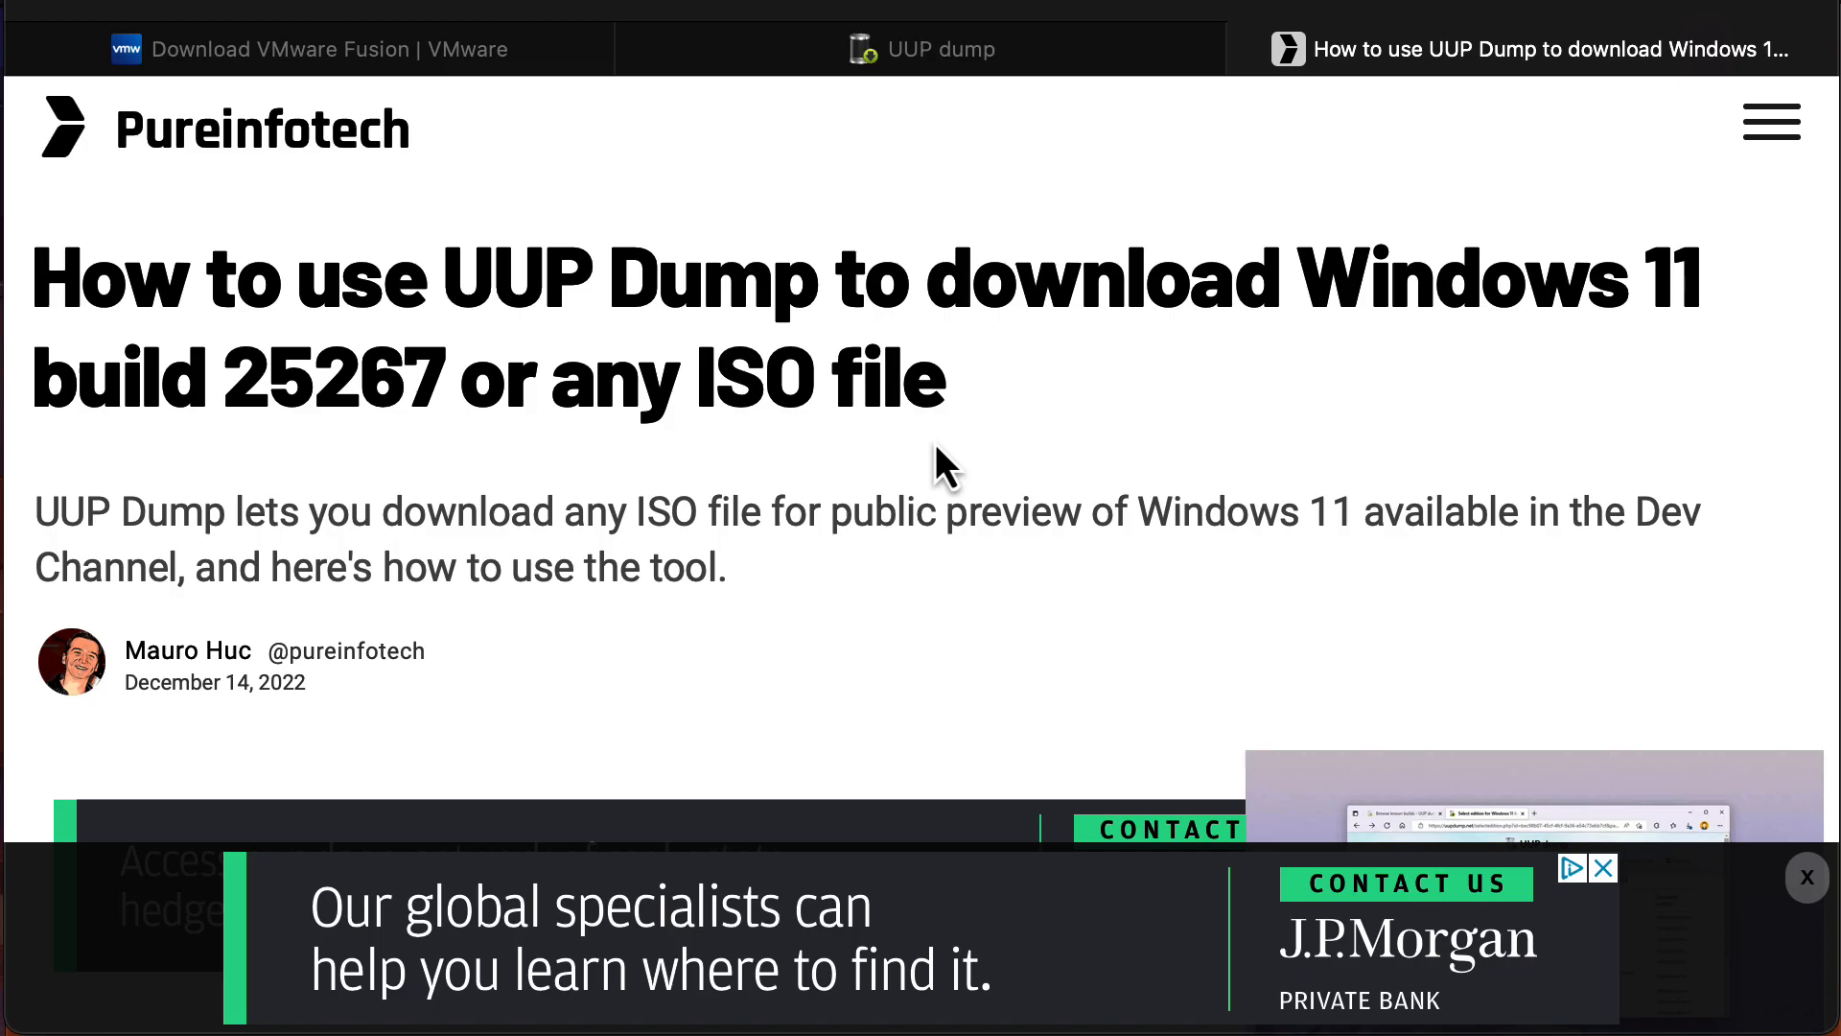
scroll(935, 443, "down", 10)
scroll(935, 443, "down", 10)
scroll(935, 443, "up", 18)
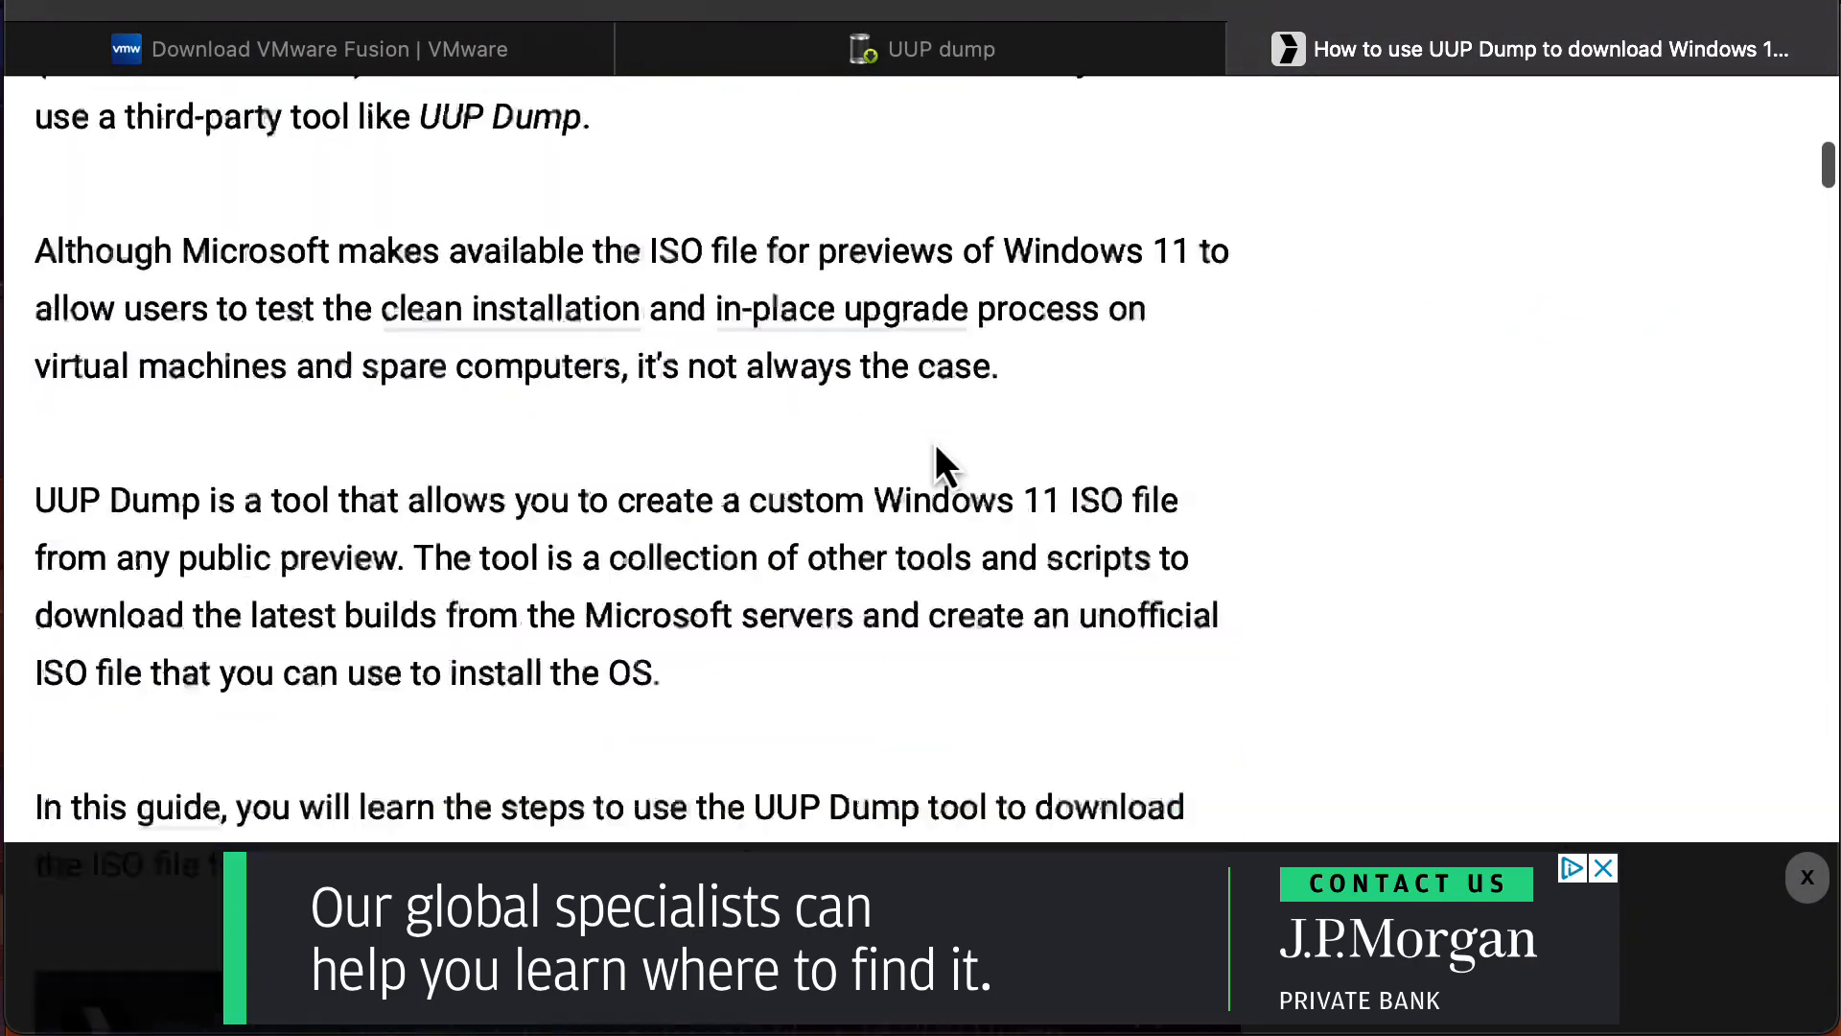
scroll(935, 443, "down", 20)
scroll(935, 443, "down", 15)
scroll(935, 443, "up", 17)
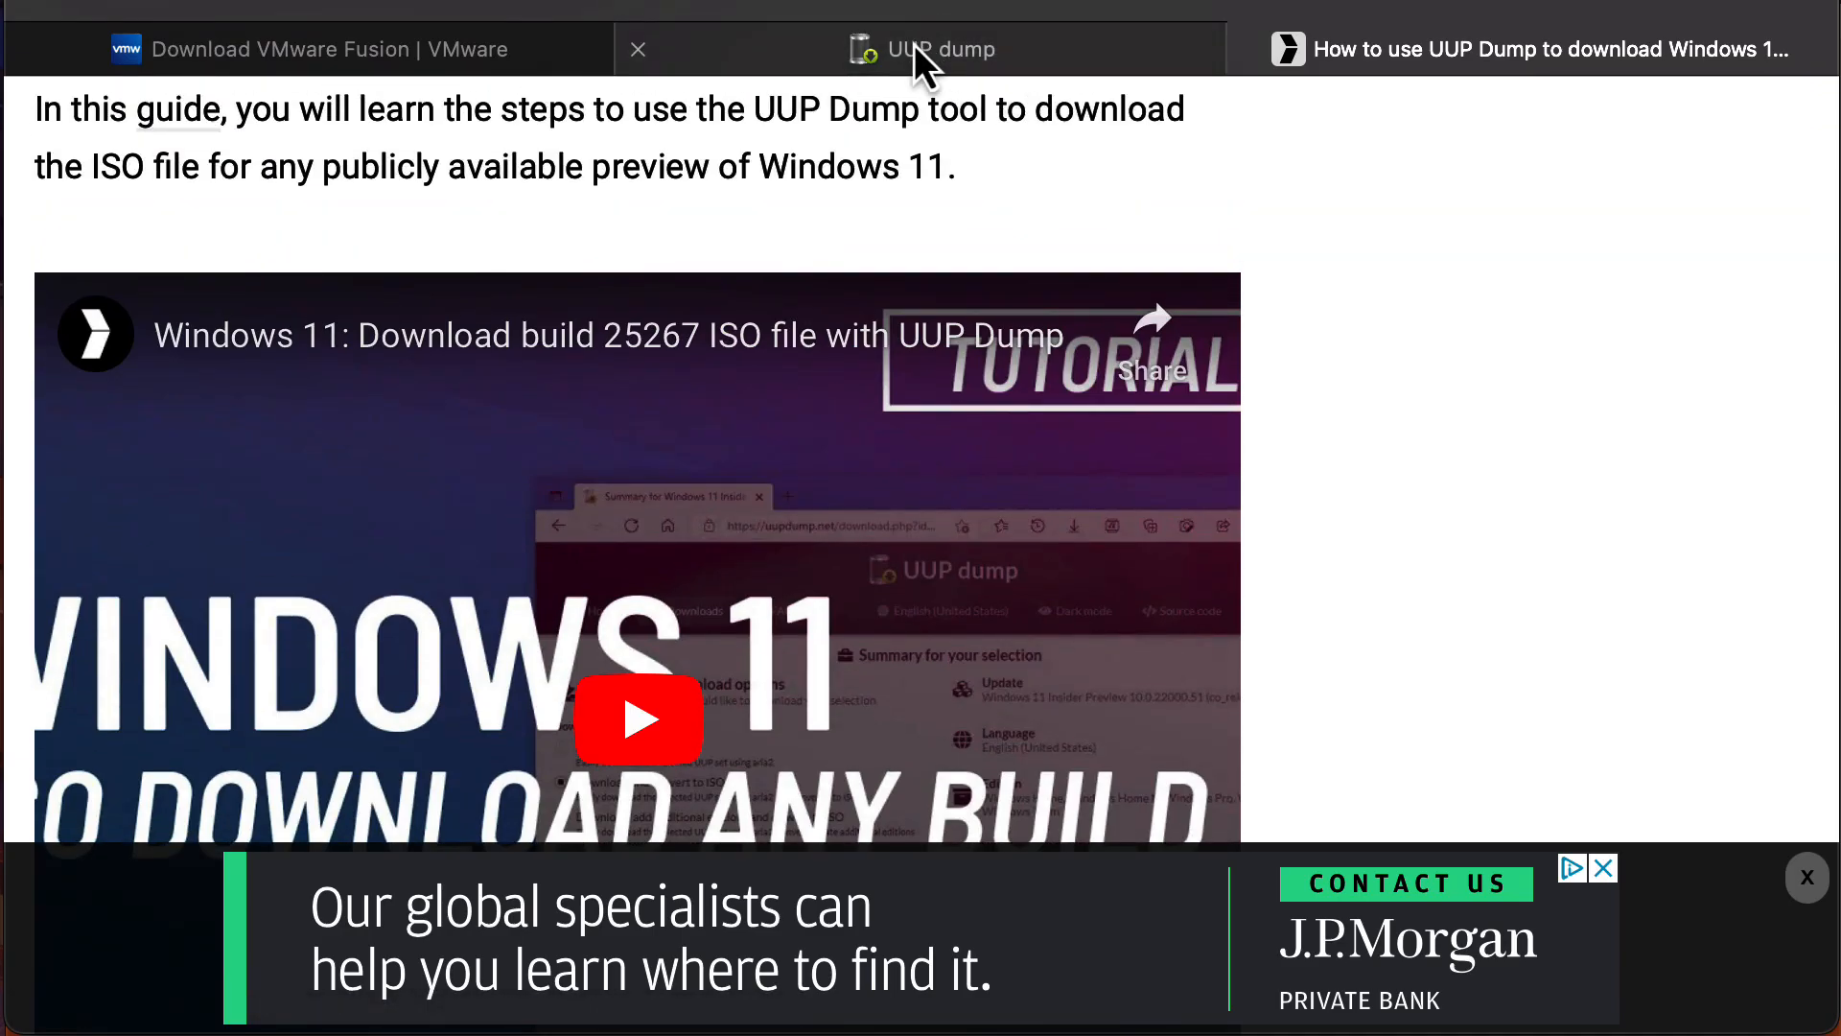
left_click(913, 45)
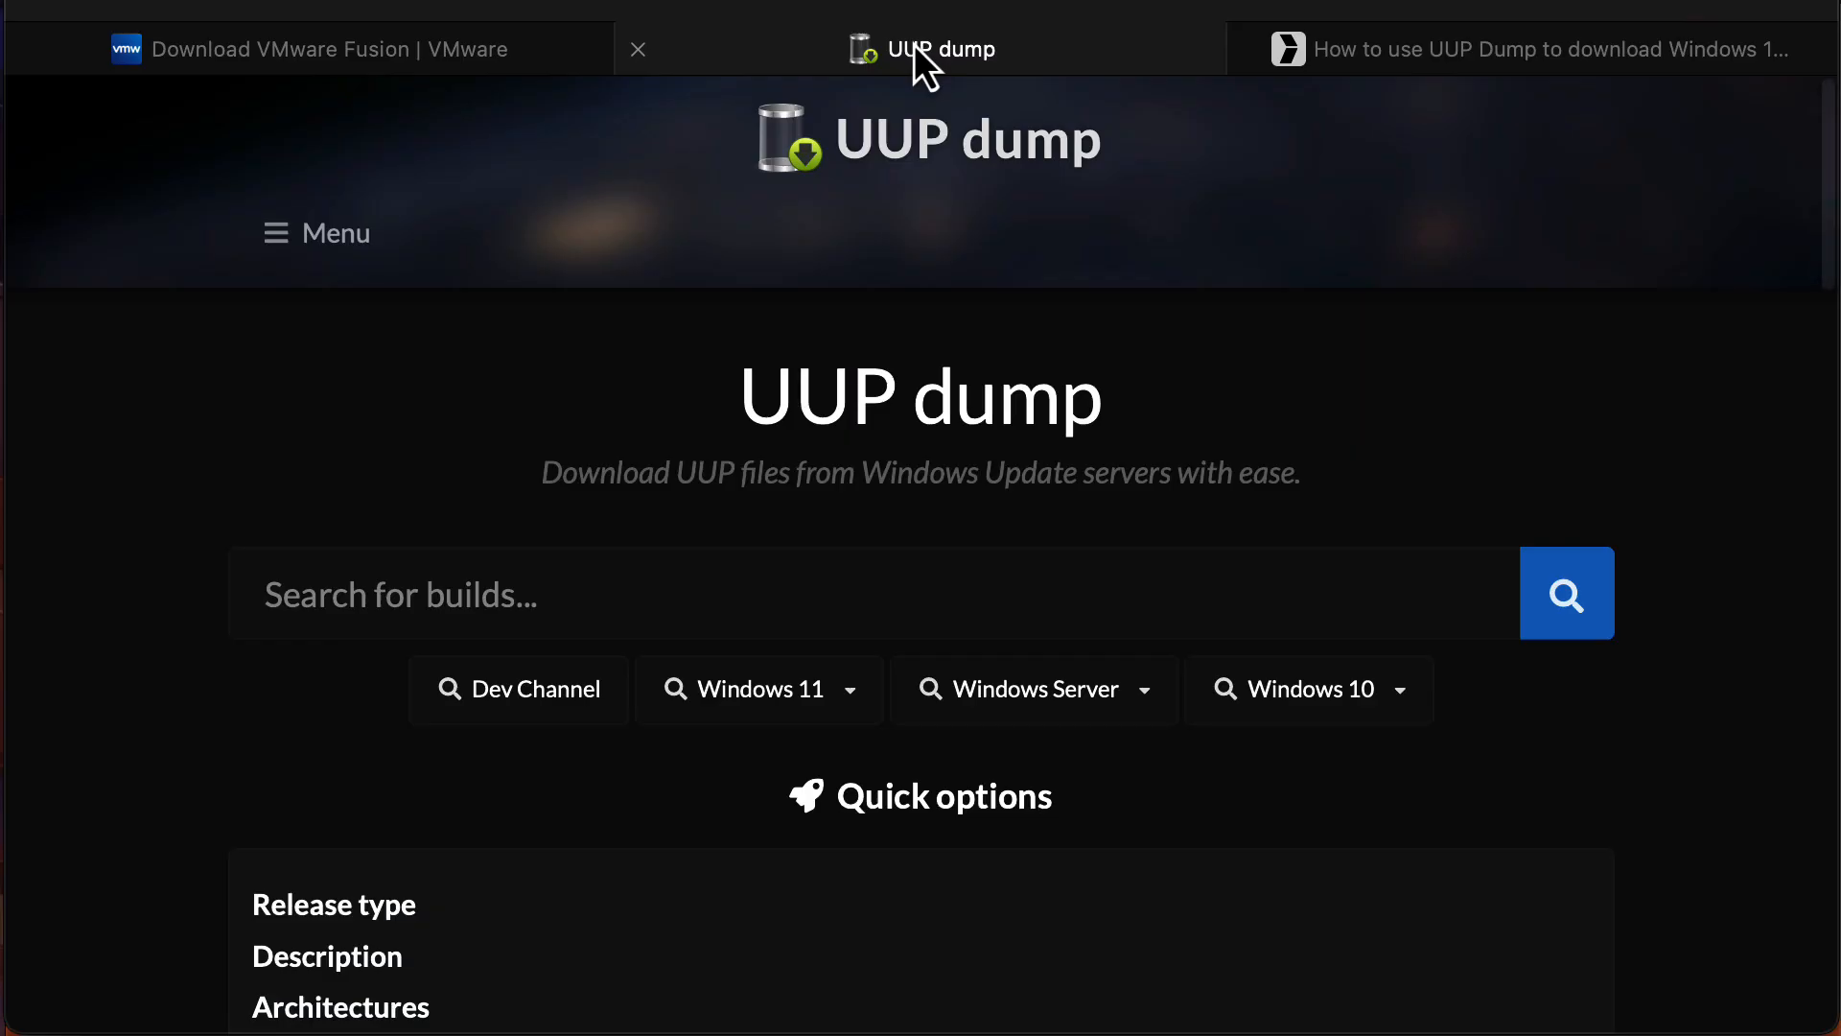
Pick Windows 11 22H2 and open the 22621.963 arm64 build's language page.
left_click(752, 719)
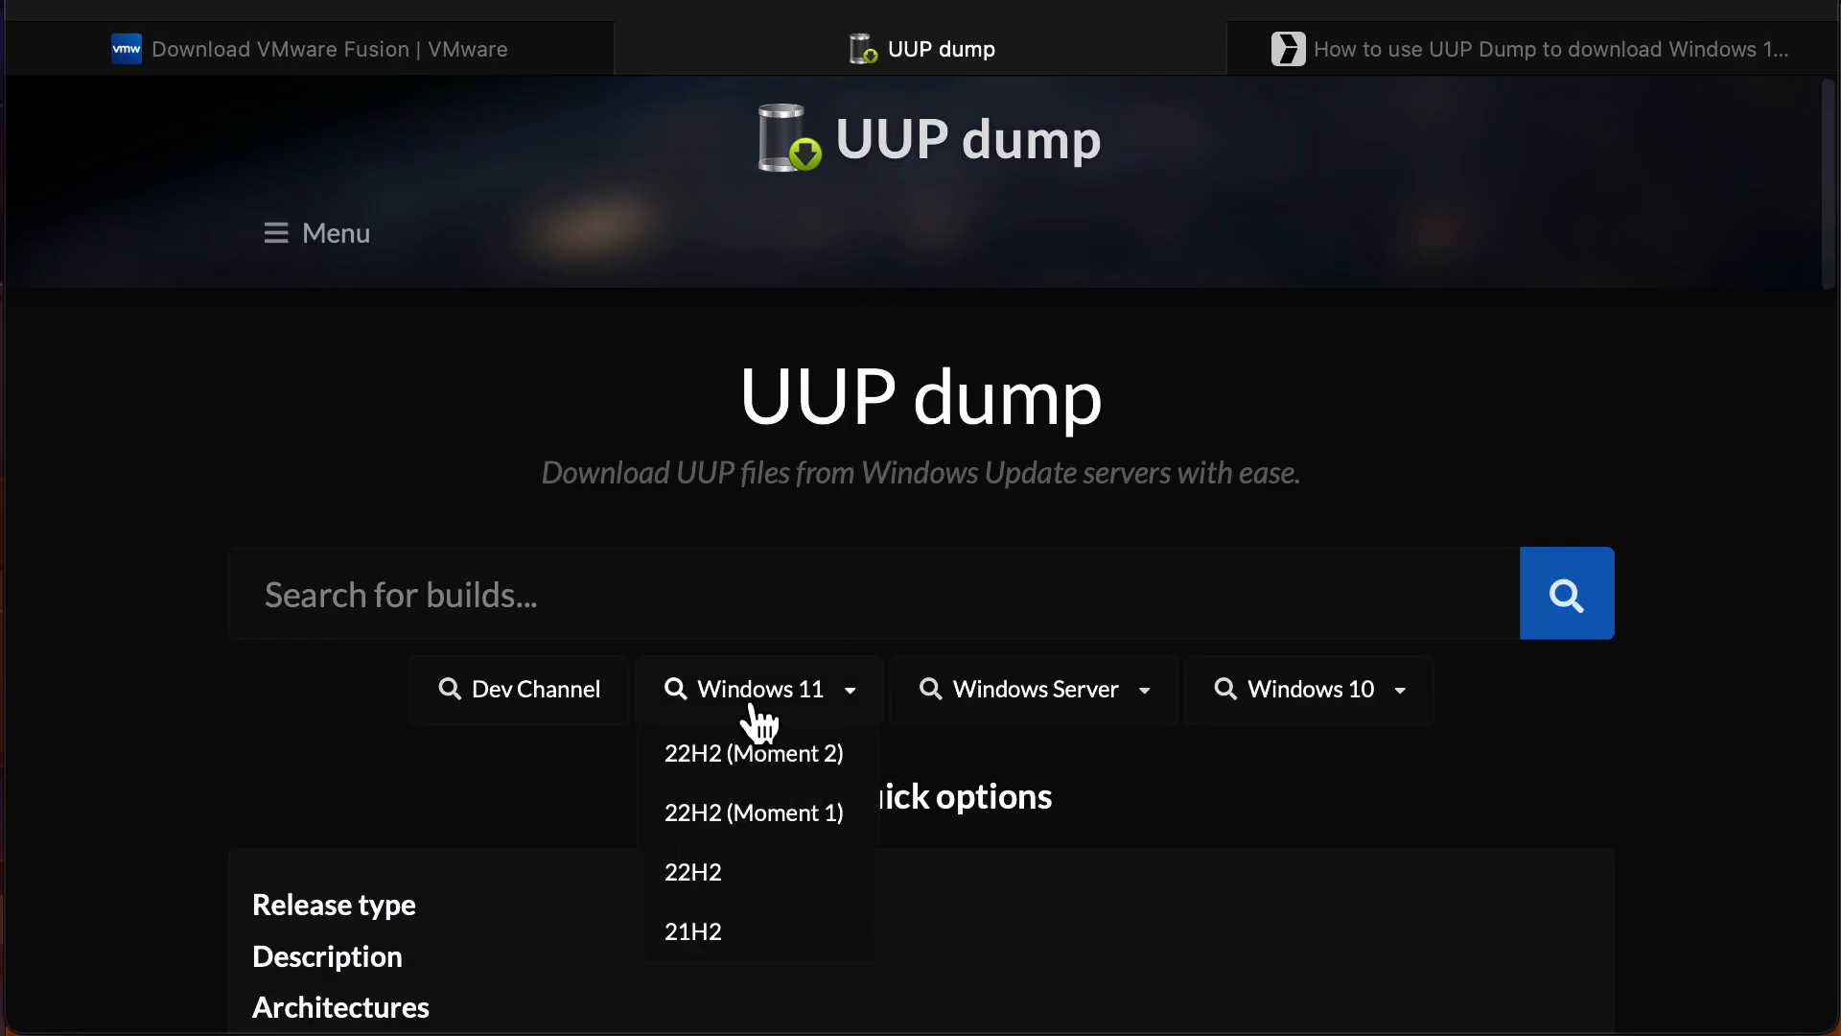
left_click(767, 878)
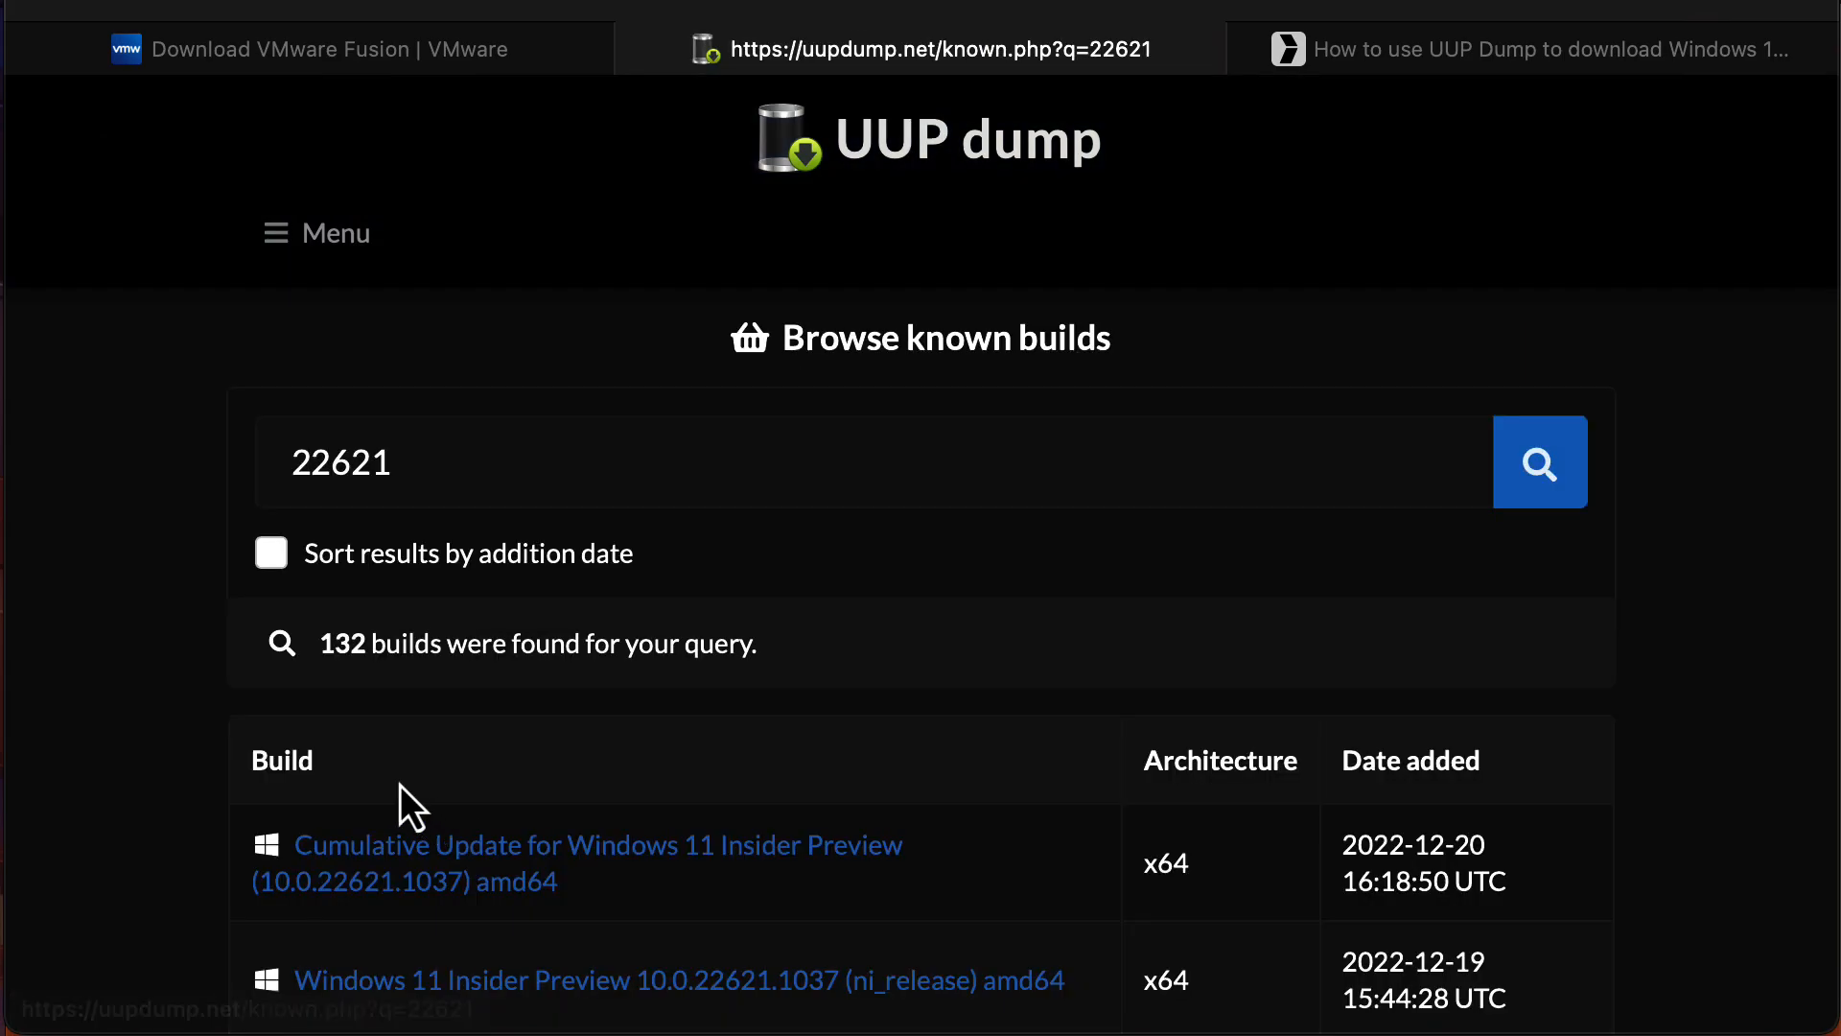
scroll(180, 696, "down", 6)
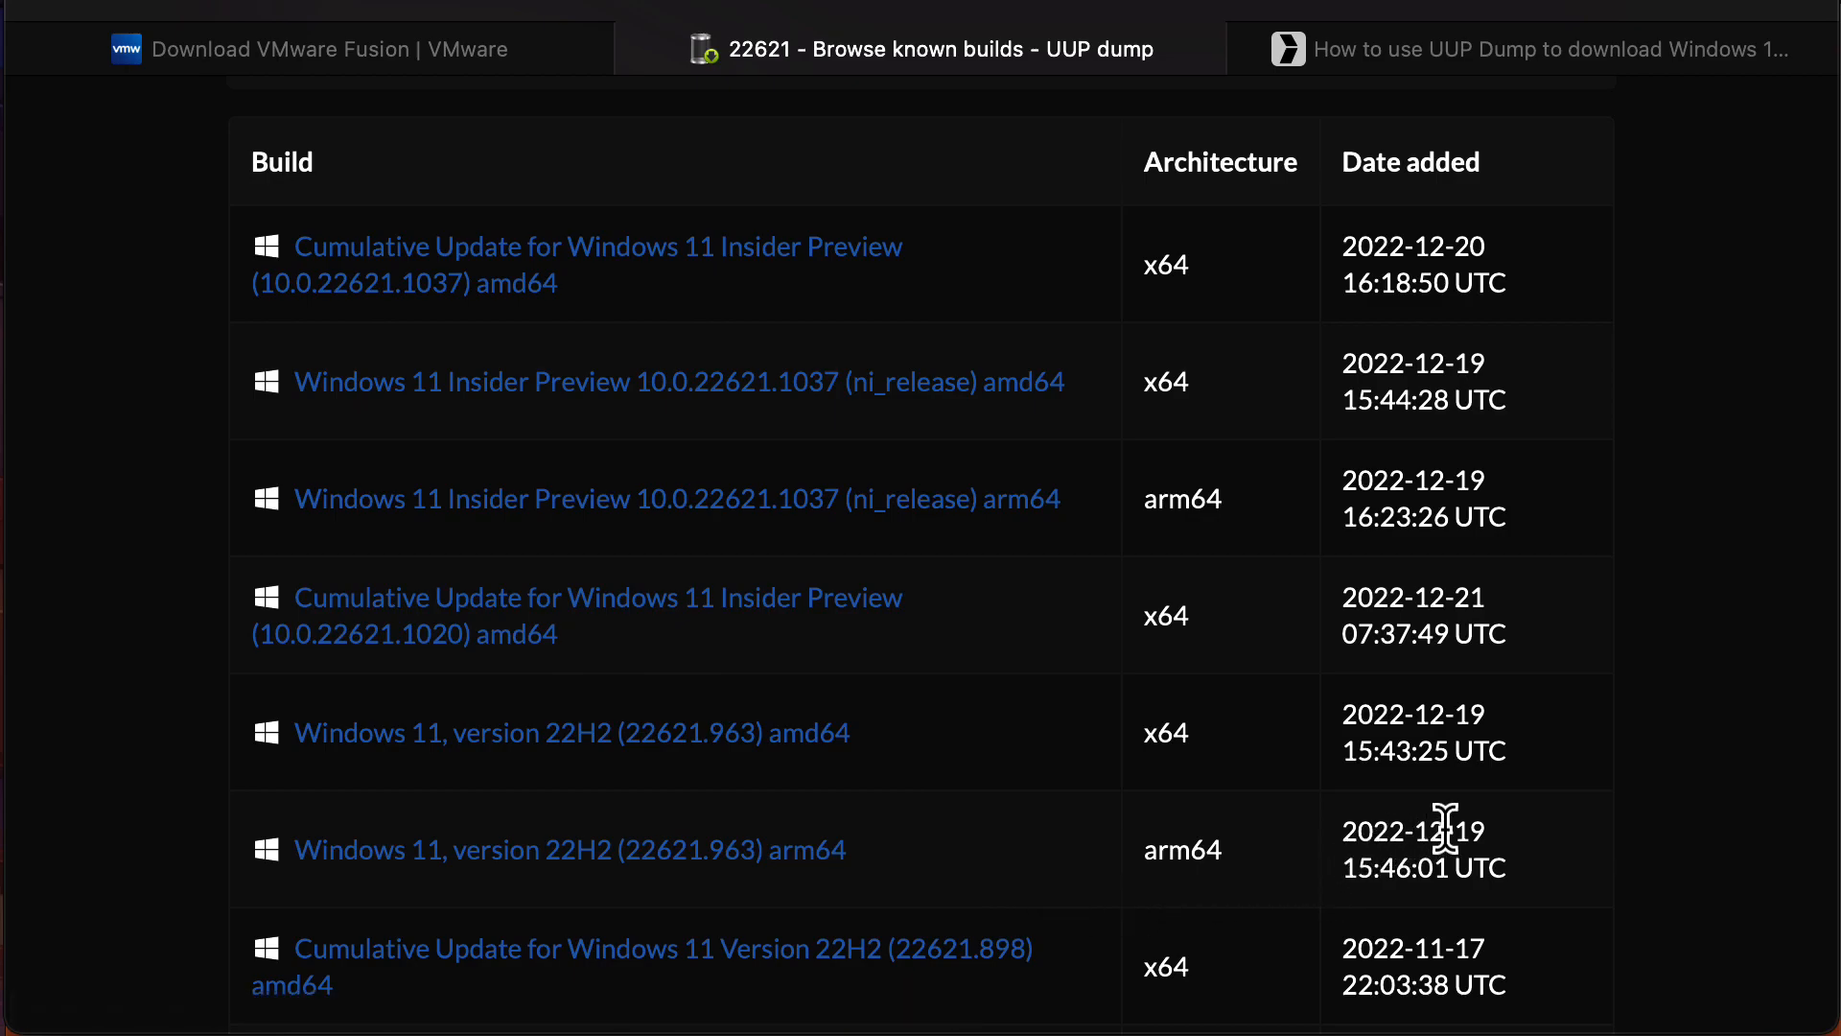
left_click(831, 850)
Keep English (United States) as the build's language.
scroll(831, 850, "down", 5)
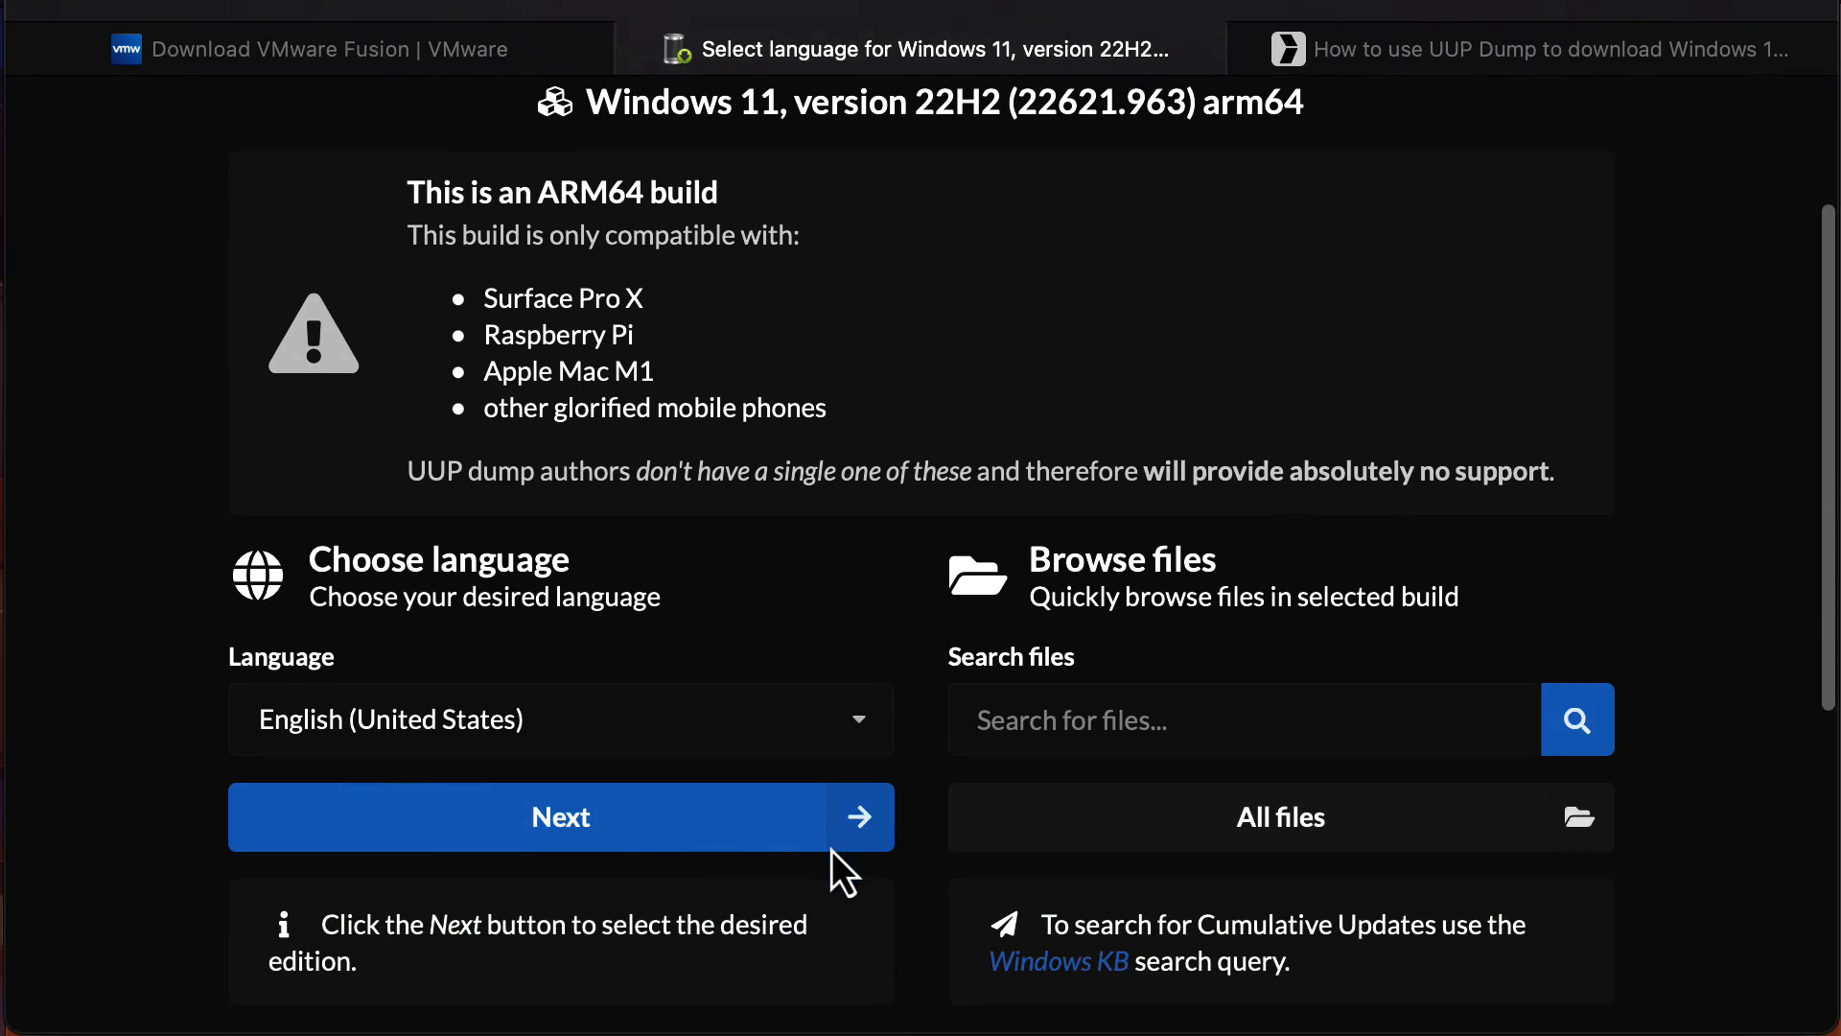
scroll(831, 849, "down", 3)
scroll(831, 849, "up", 4)
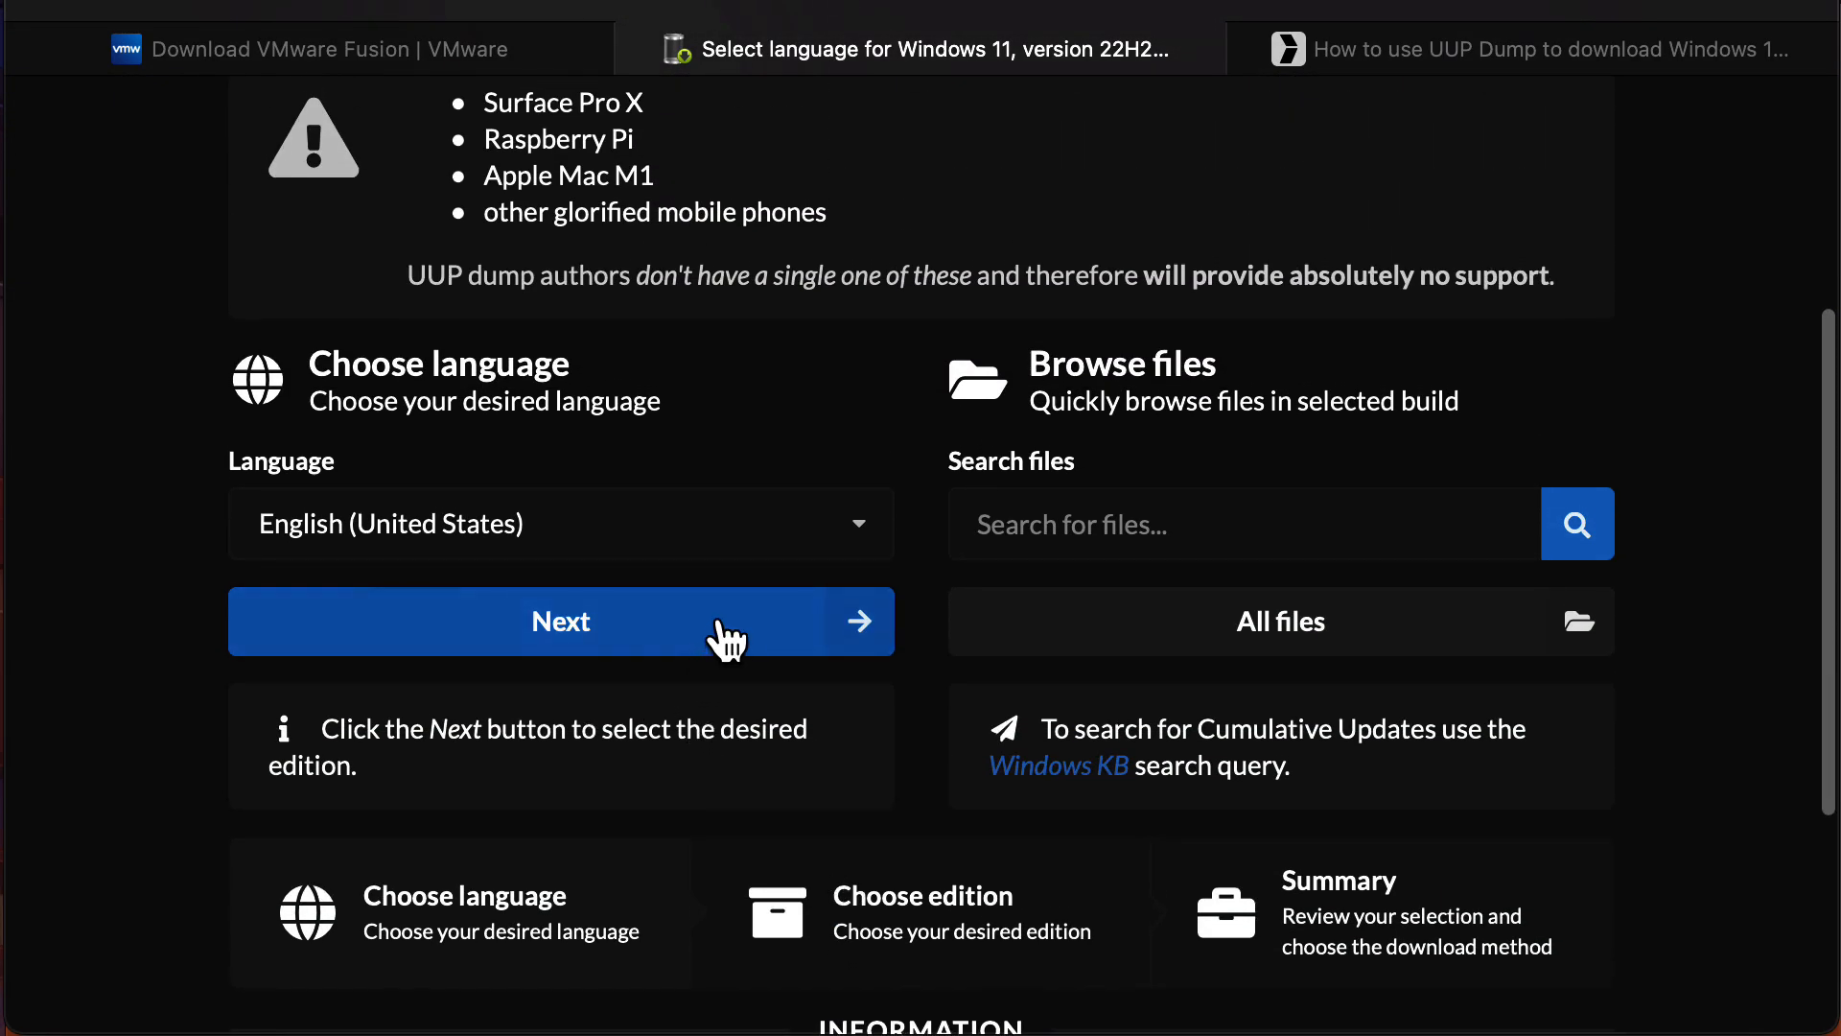
left_click(721, 628)
Keep the Windows Home and Windows Pro editions selected and continue to the summary.
scroll(721, 619, "down", 5)
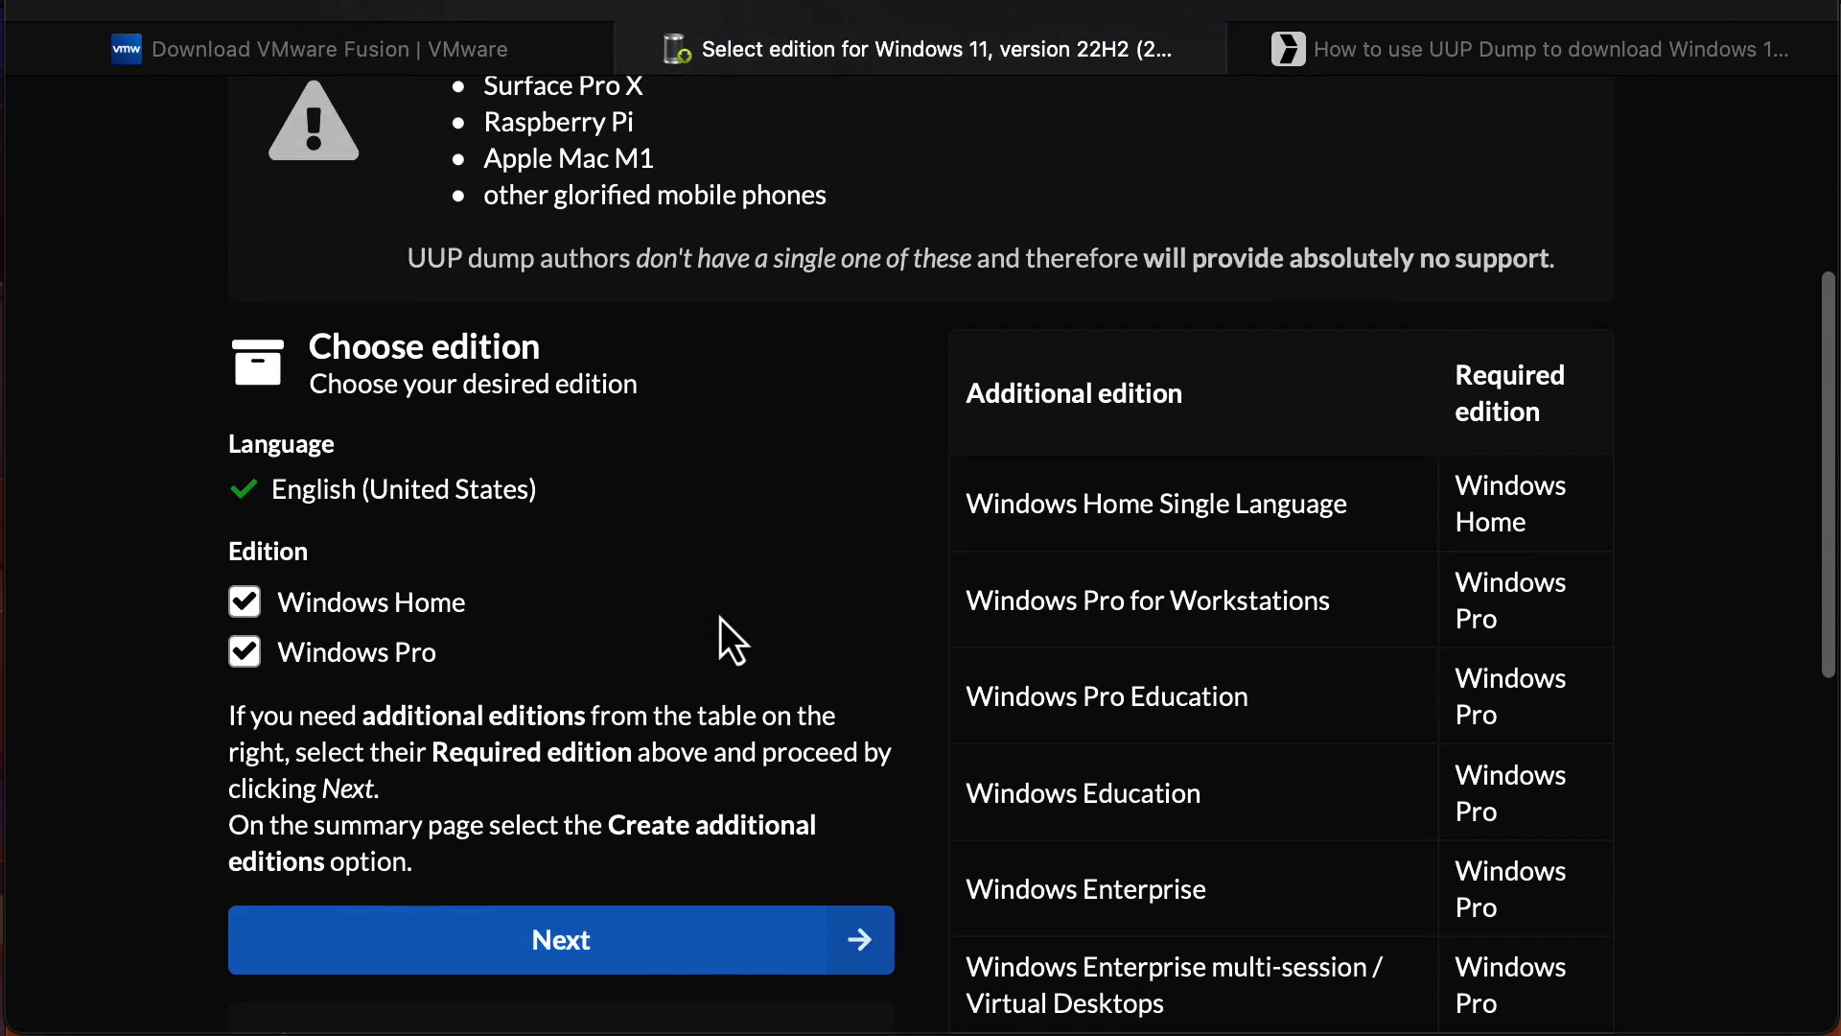
scroll(721, 617, "down", 1)
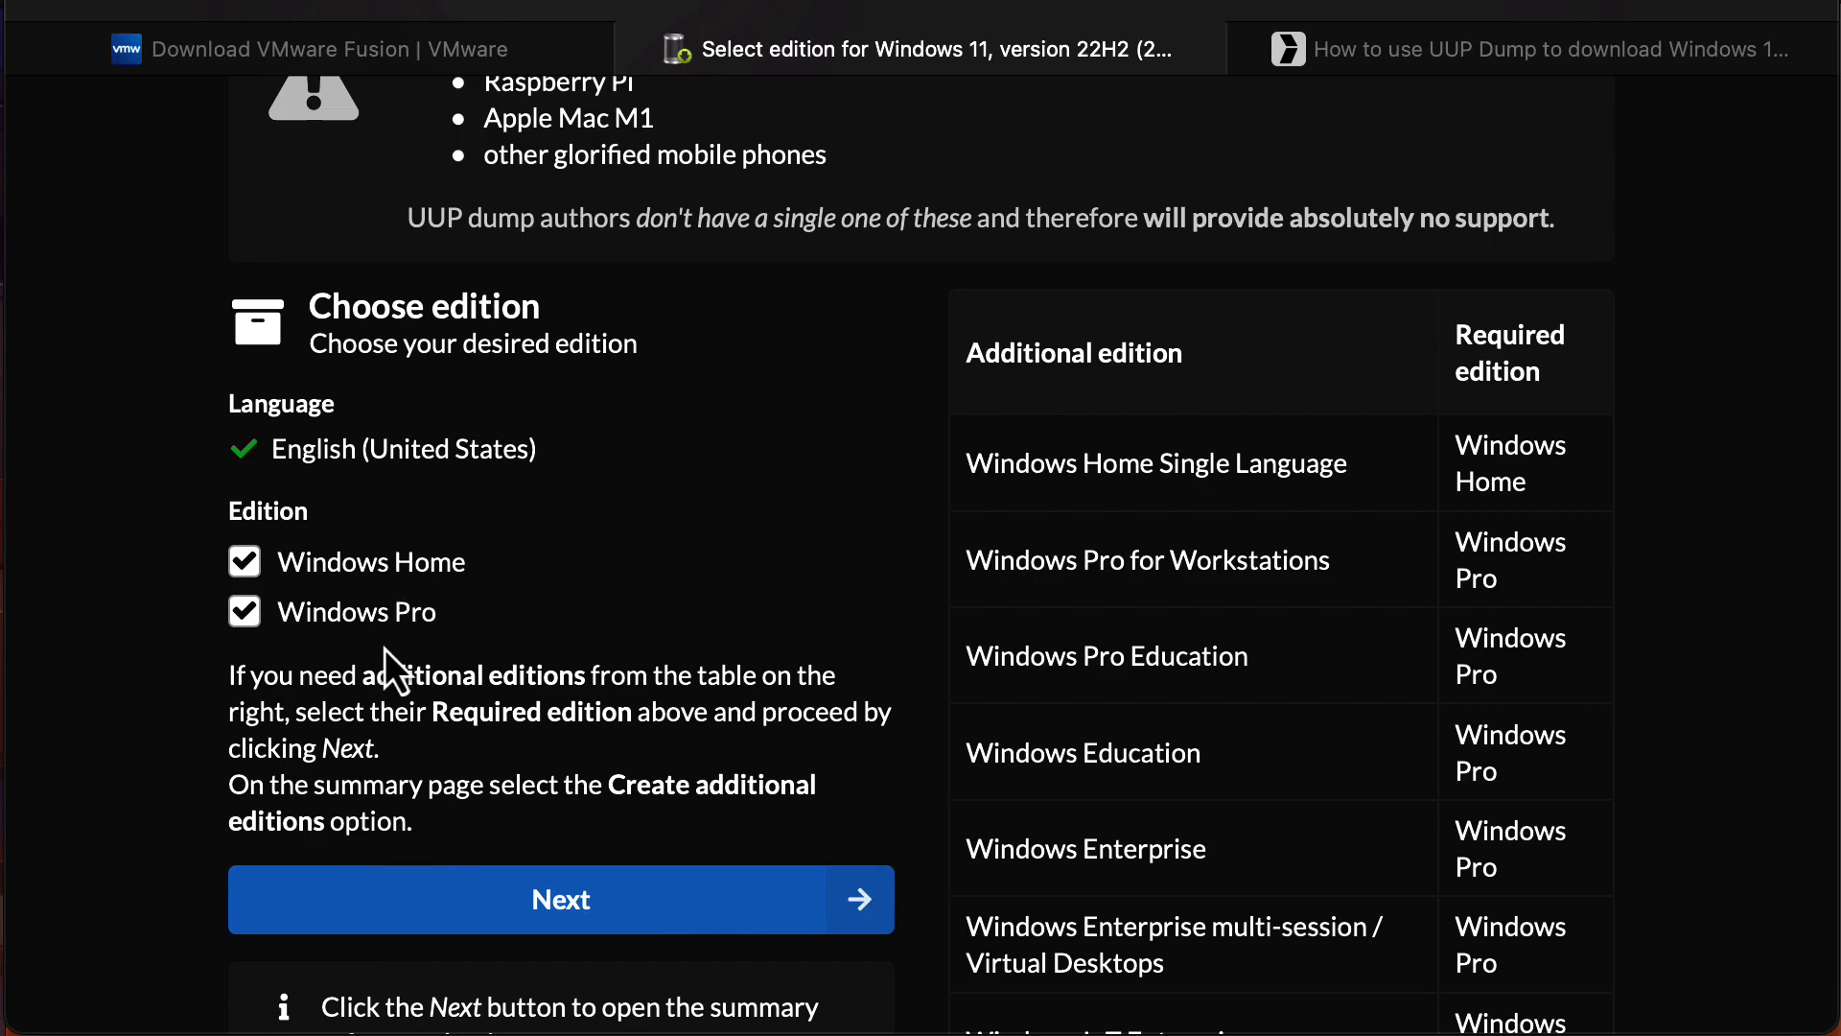
scroll(585, 562, "down", 5)
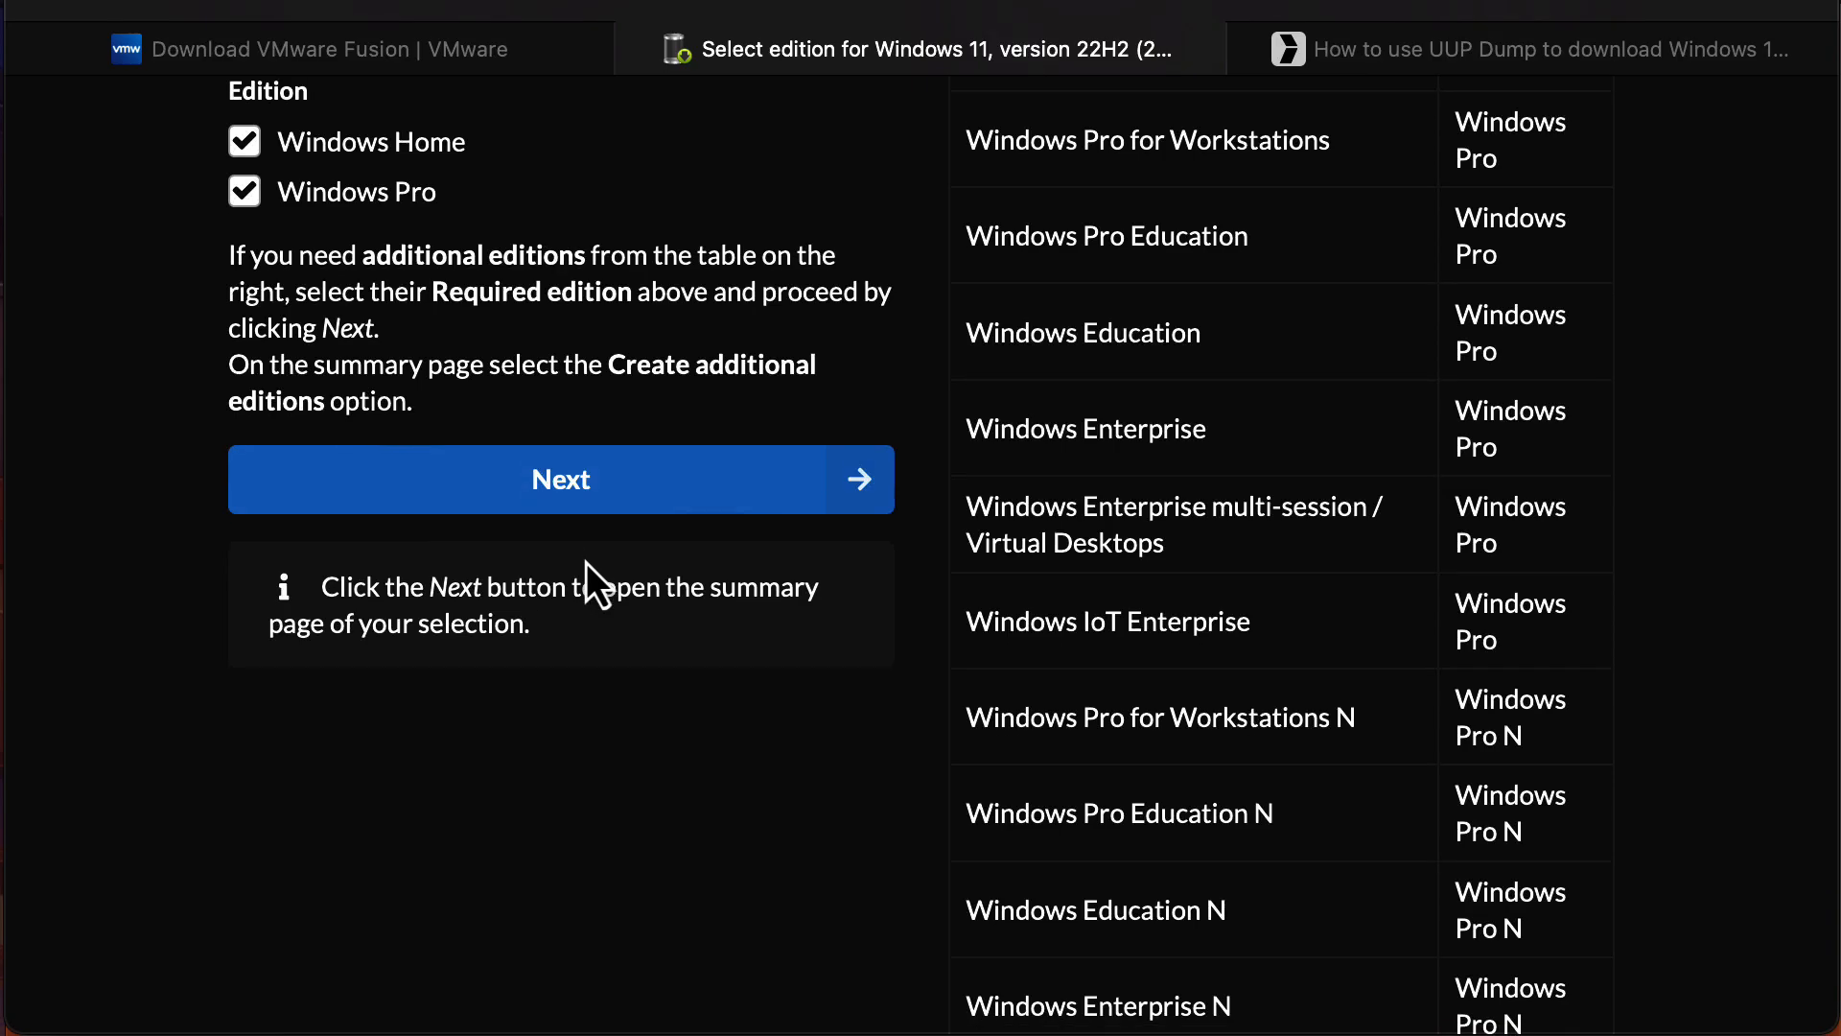
scroll(584, 562, "up", 10)
scroll(585, 562, "down", 6)
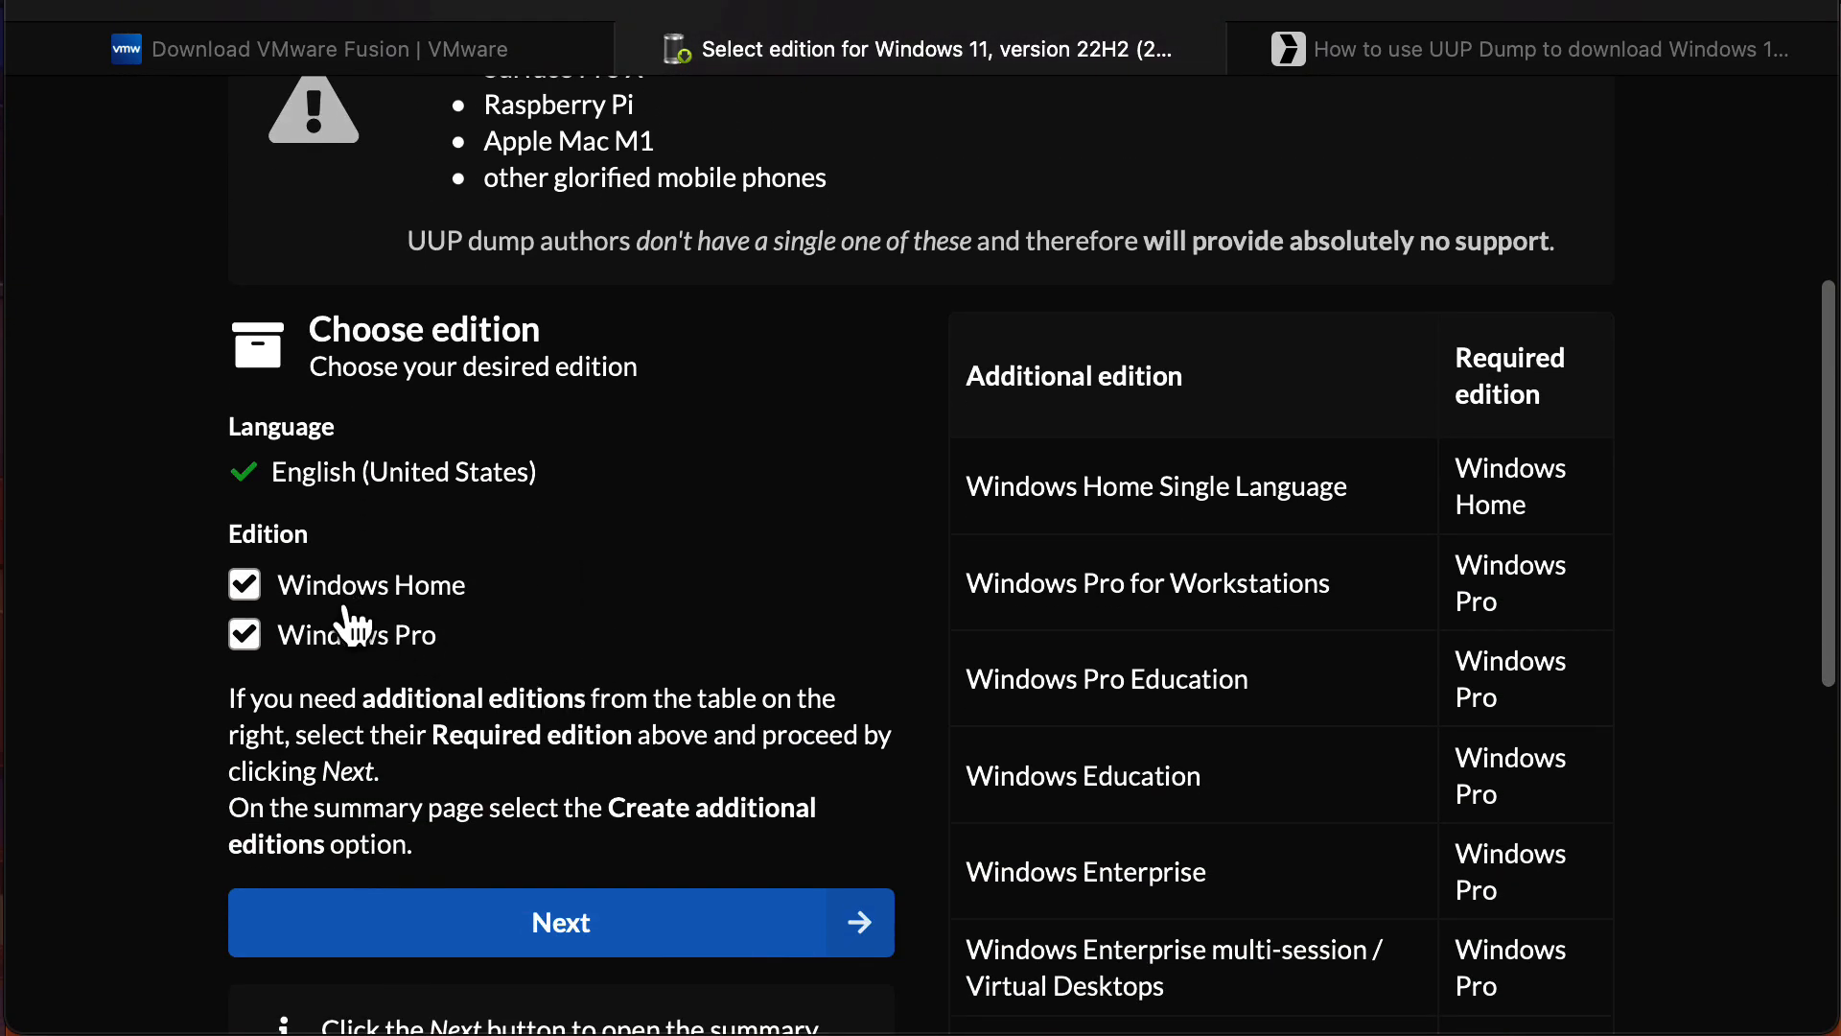
left_click(560, 930)
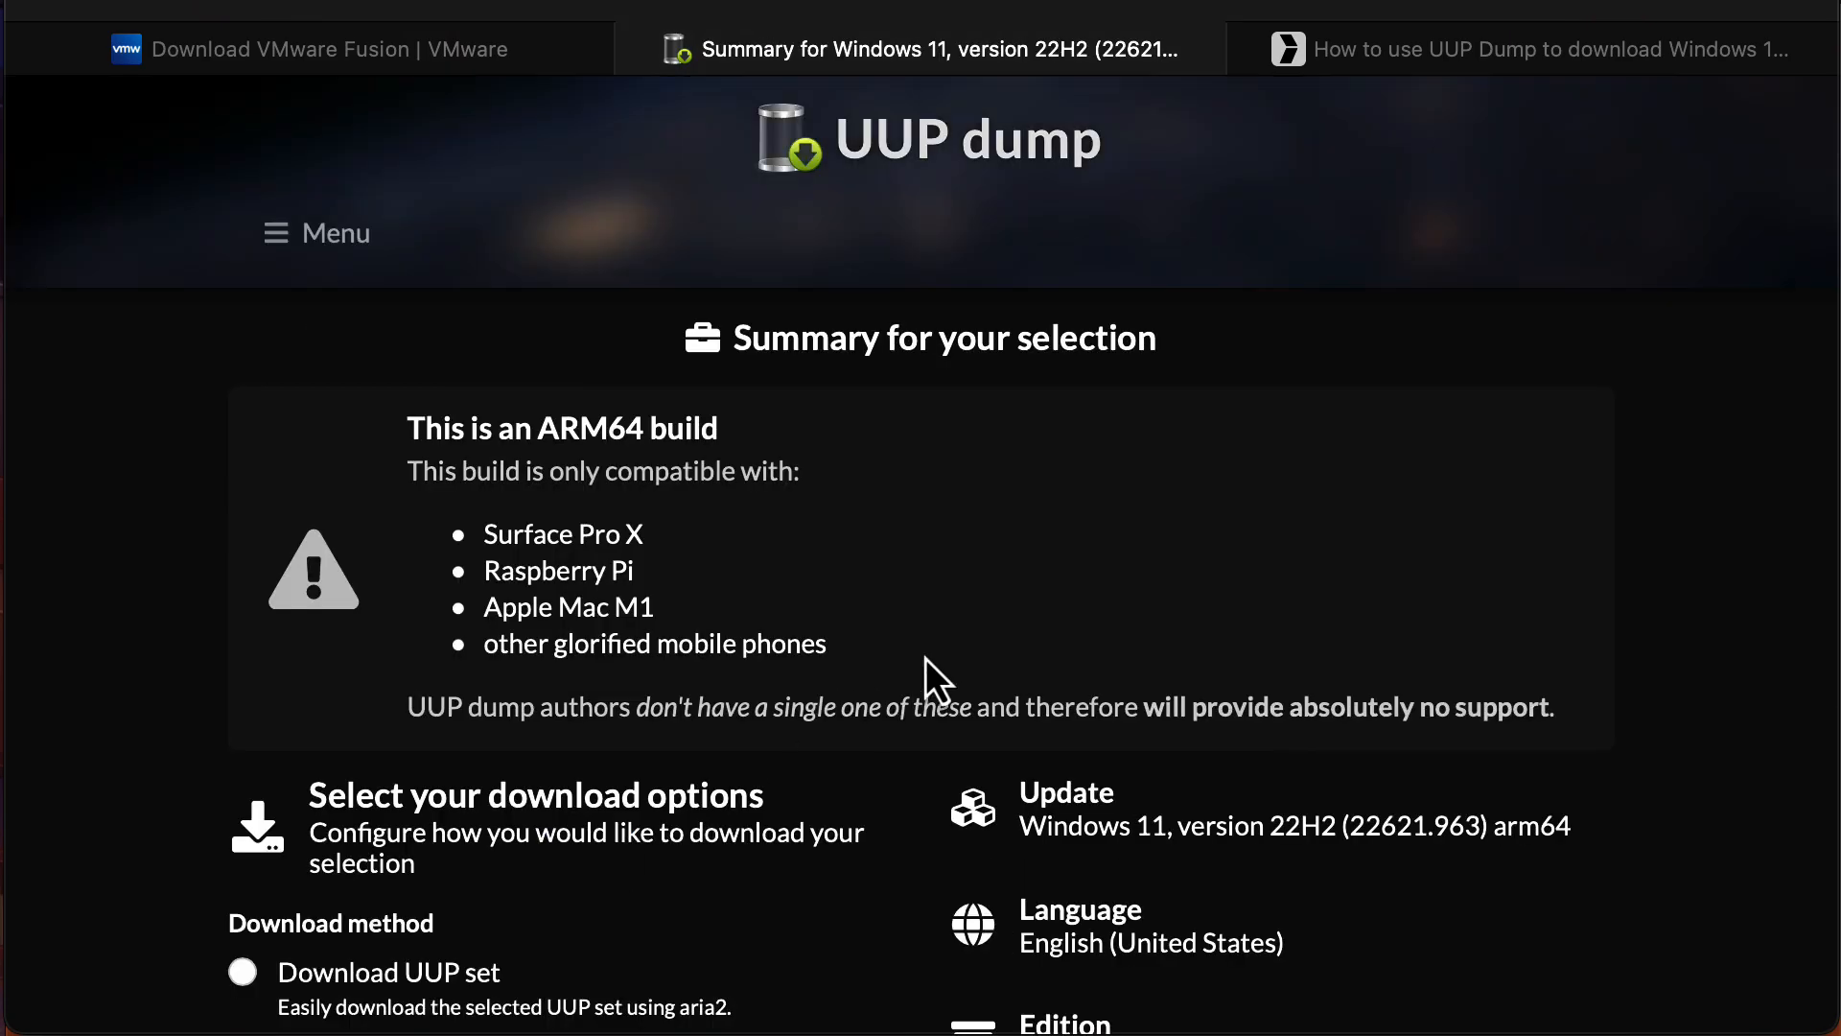
Review the Download and convert to ISO options, then return to the Pureinfotech guide.
scroll(924, 658, "down", 5)
scroll(924, 657, "down", 2)
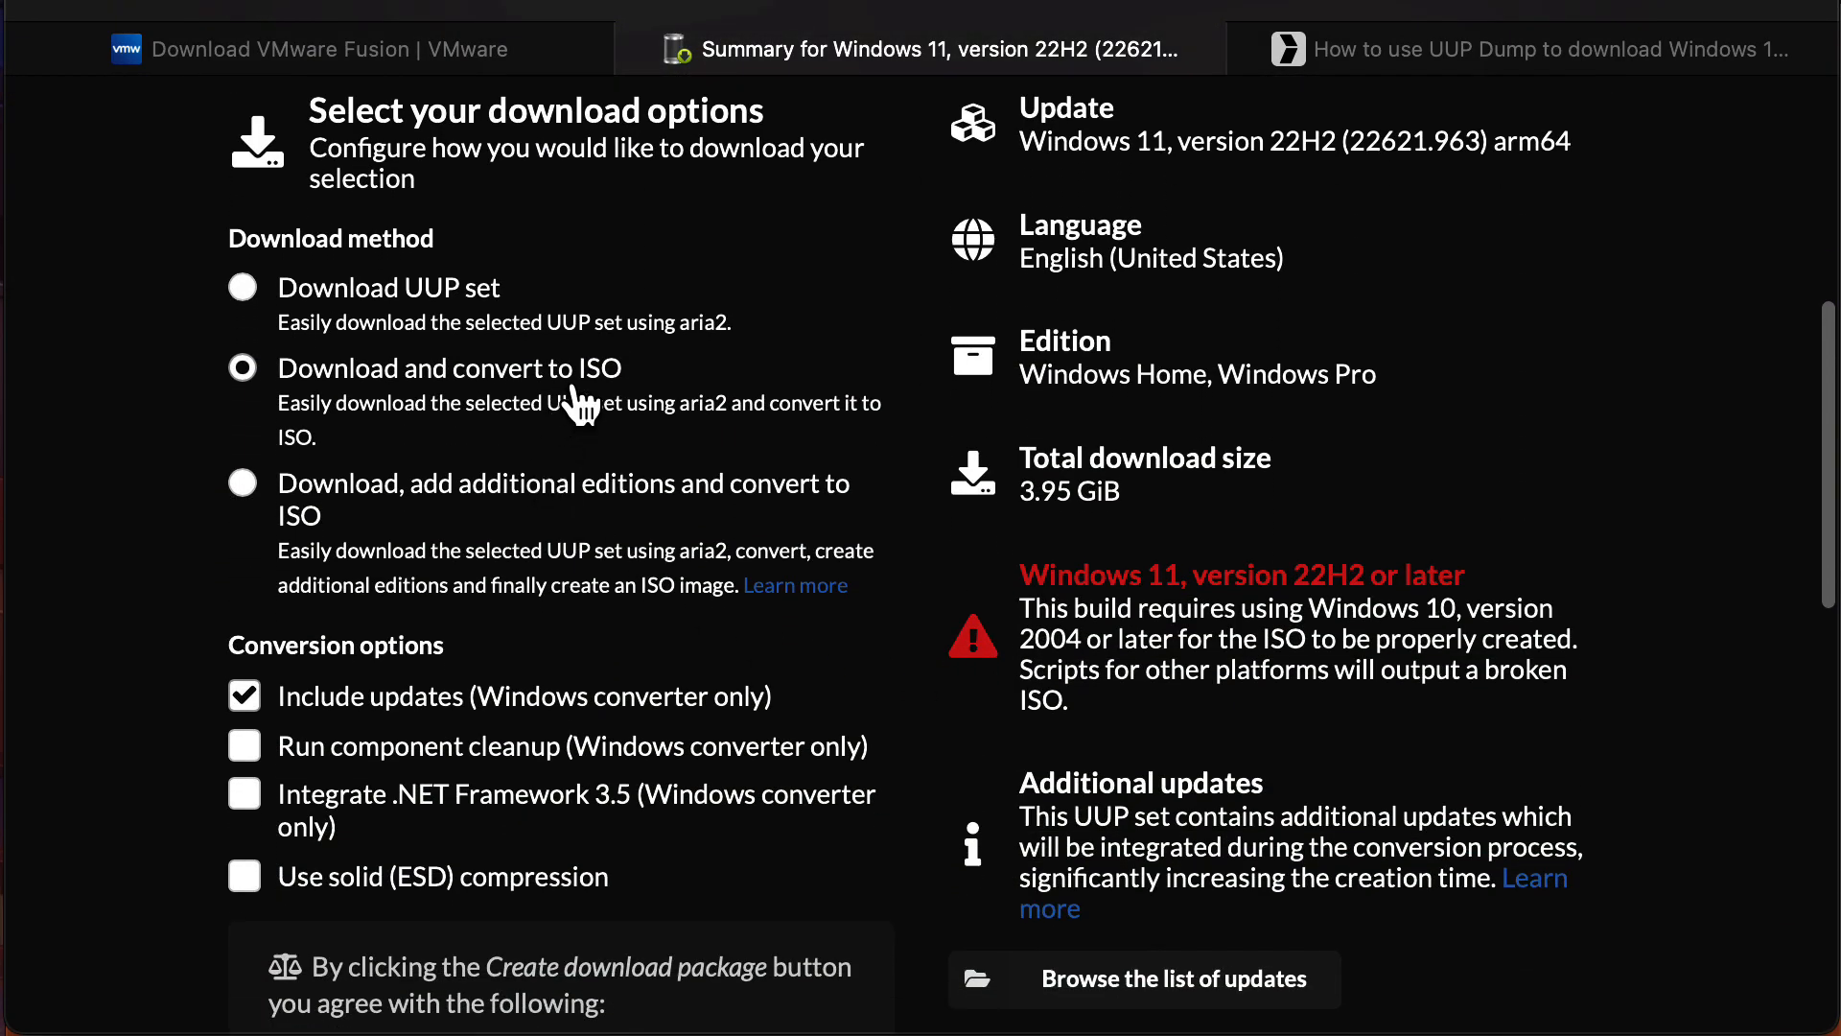
scroll(580, 408, "down", 2)
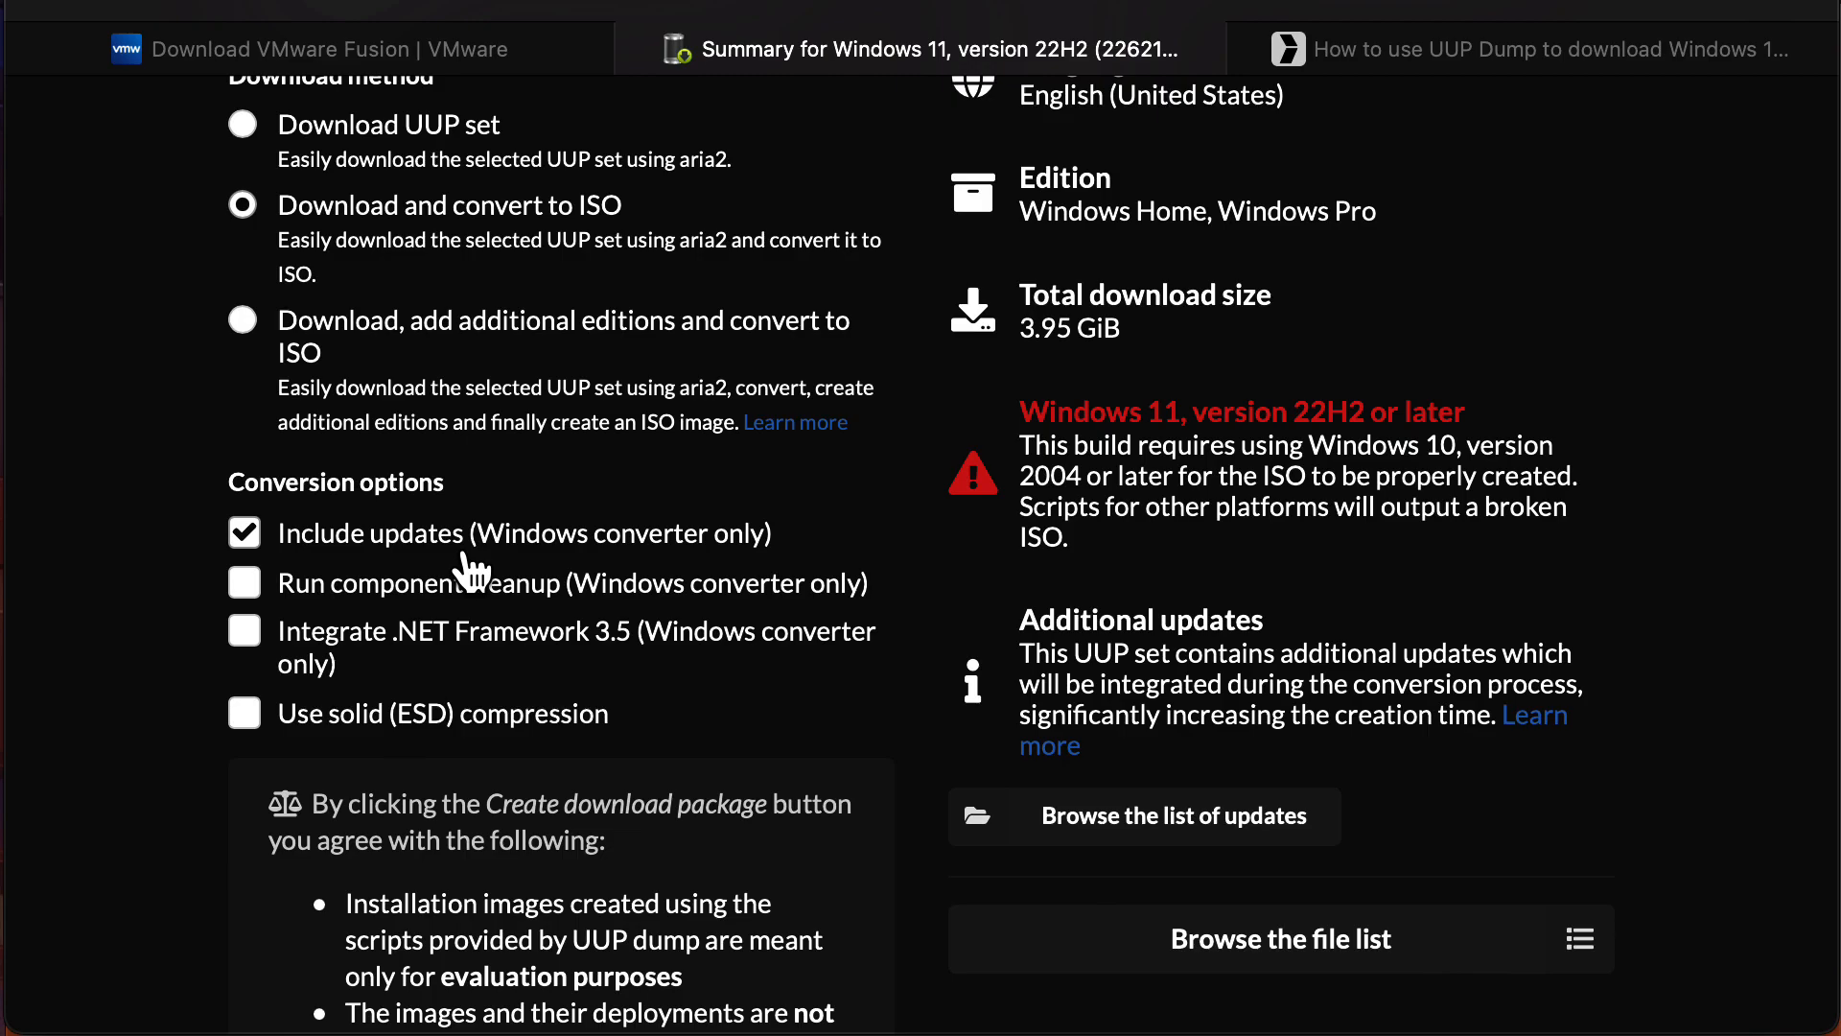
scroll(717, 513, "down", 5)
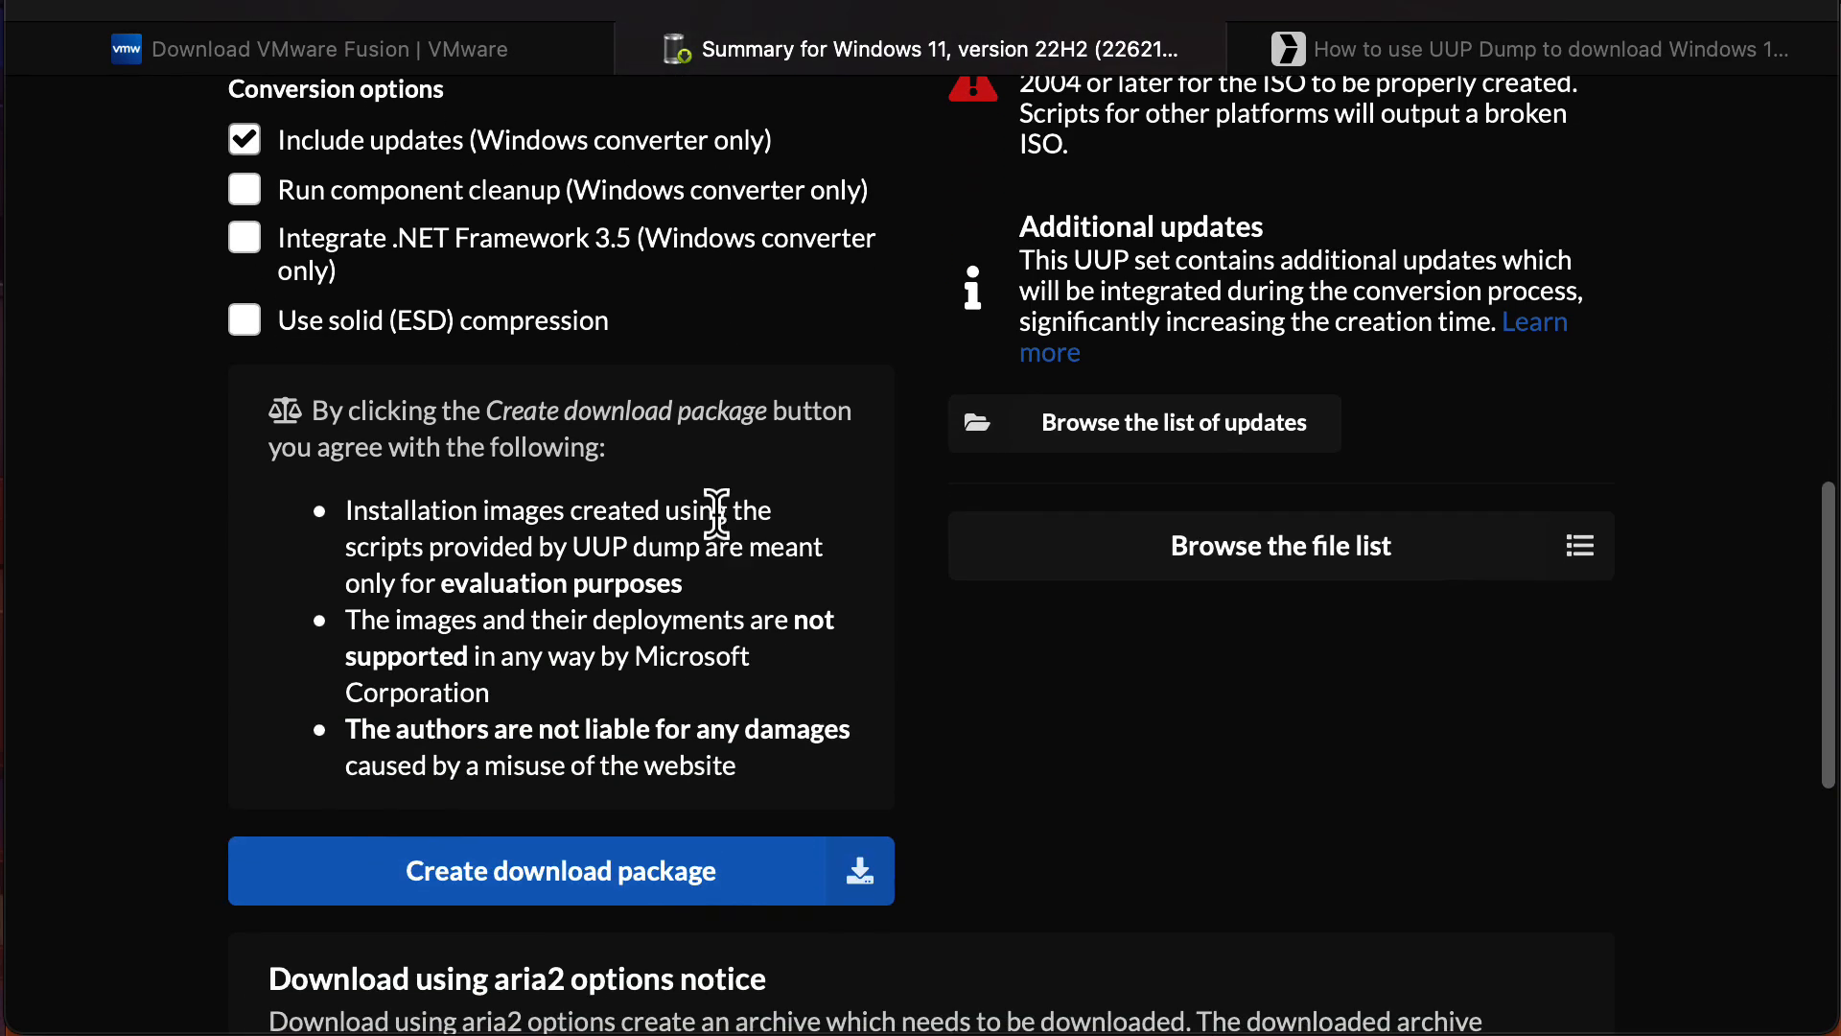
scroll(716, 514, "up", 4)
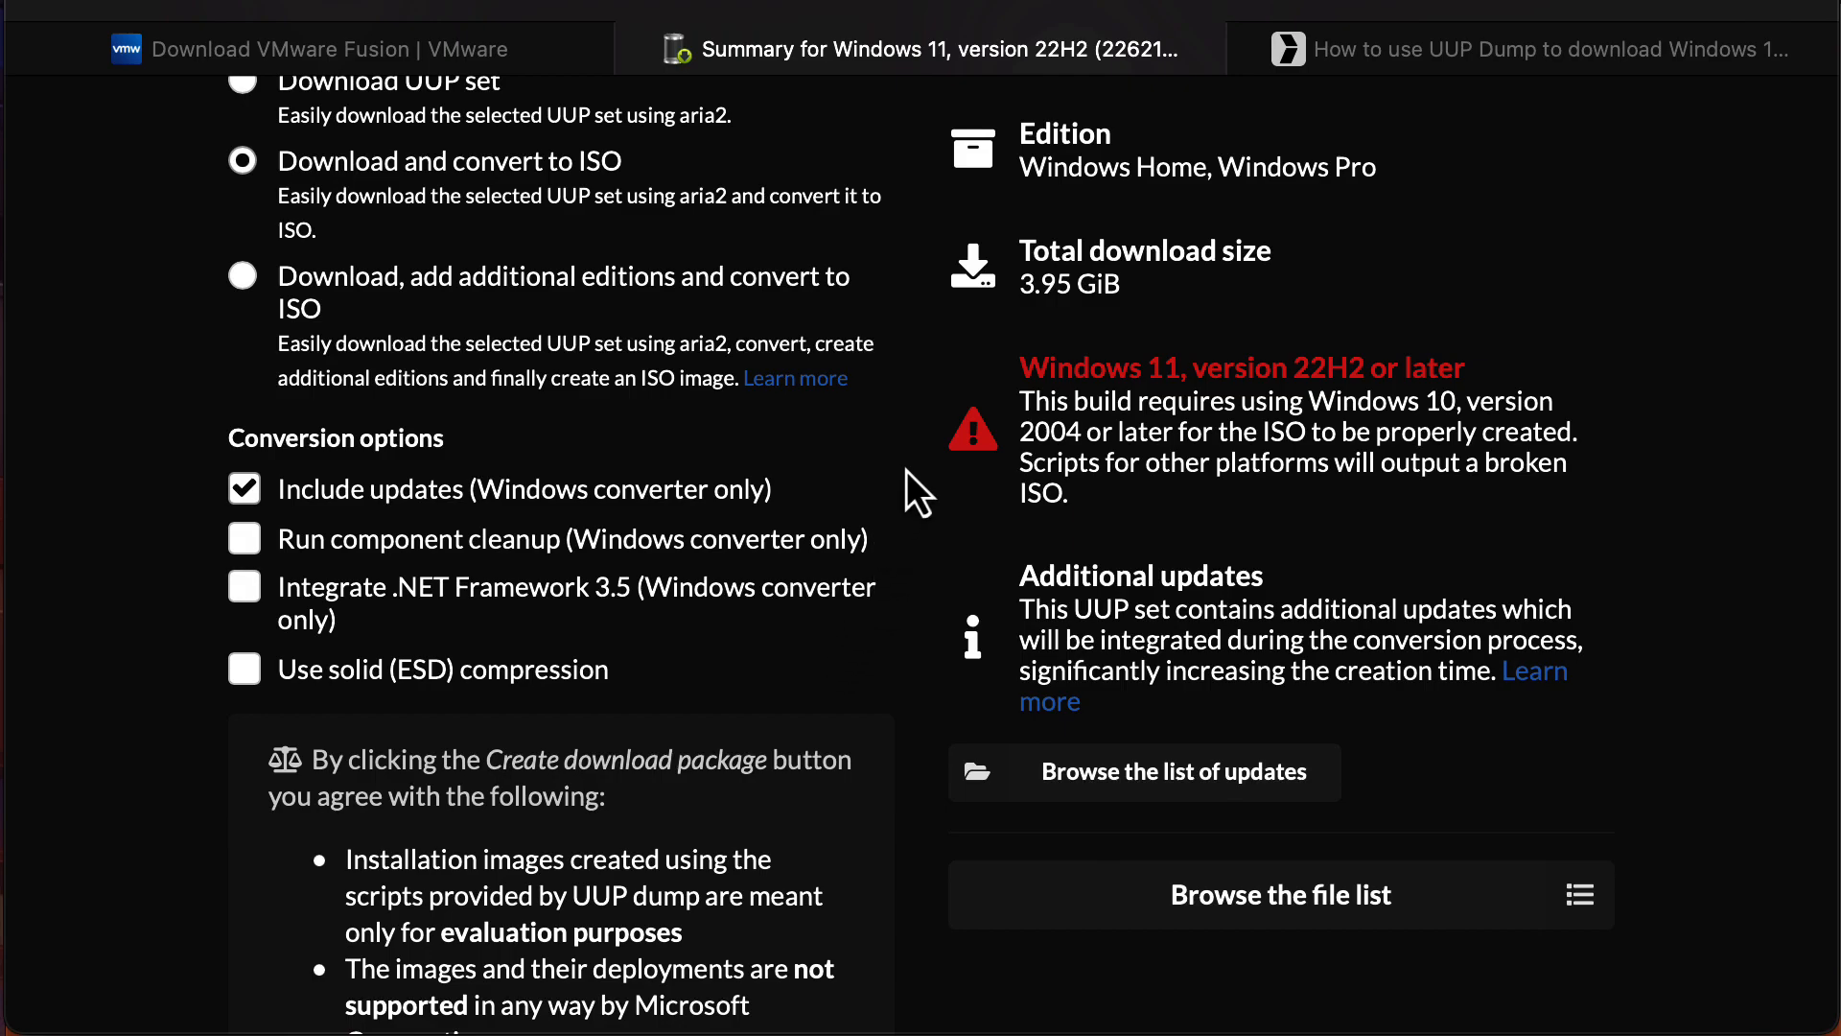
scroll(906, 470, "up", 5)
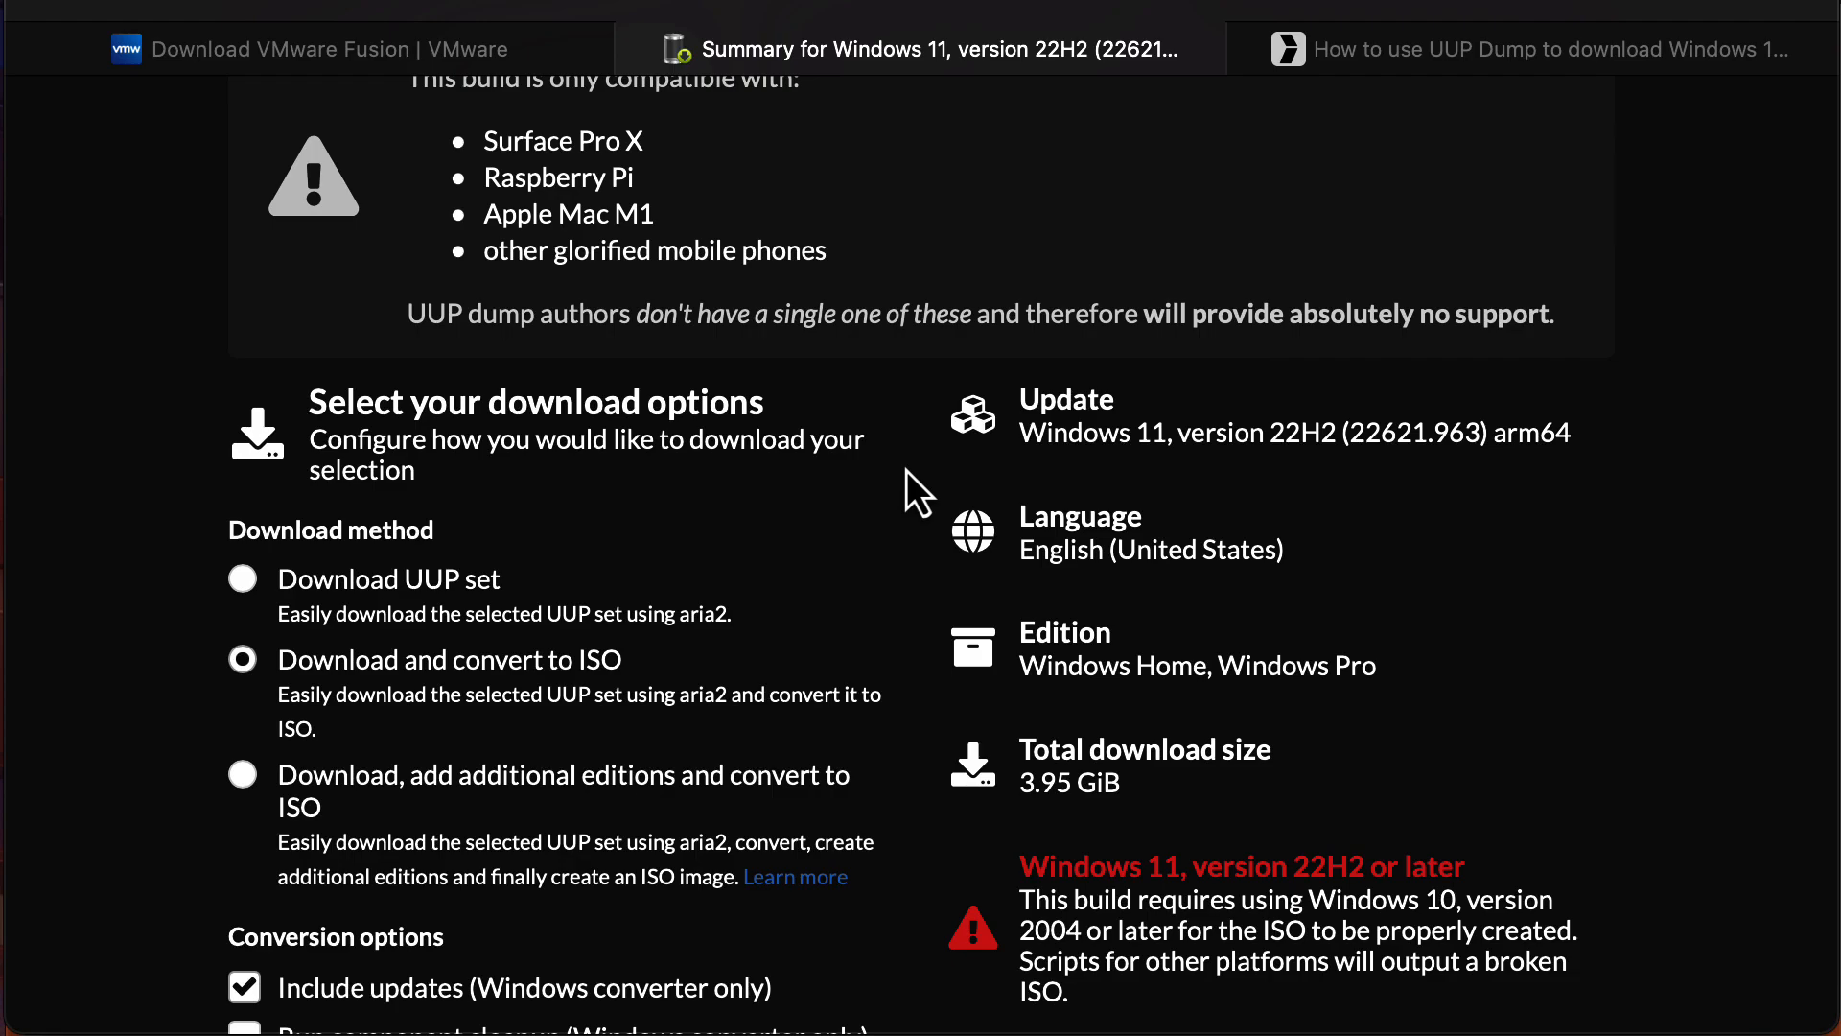
left_click(1388, 59)
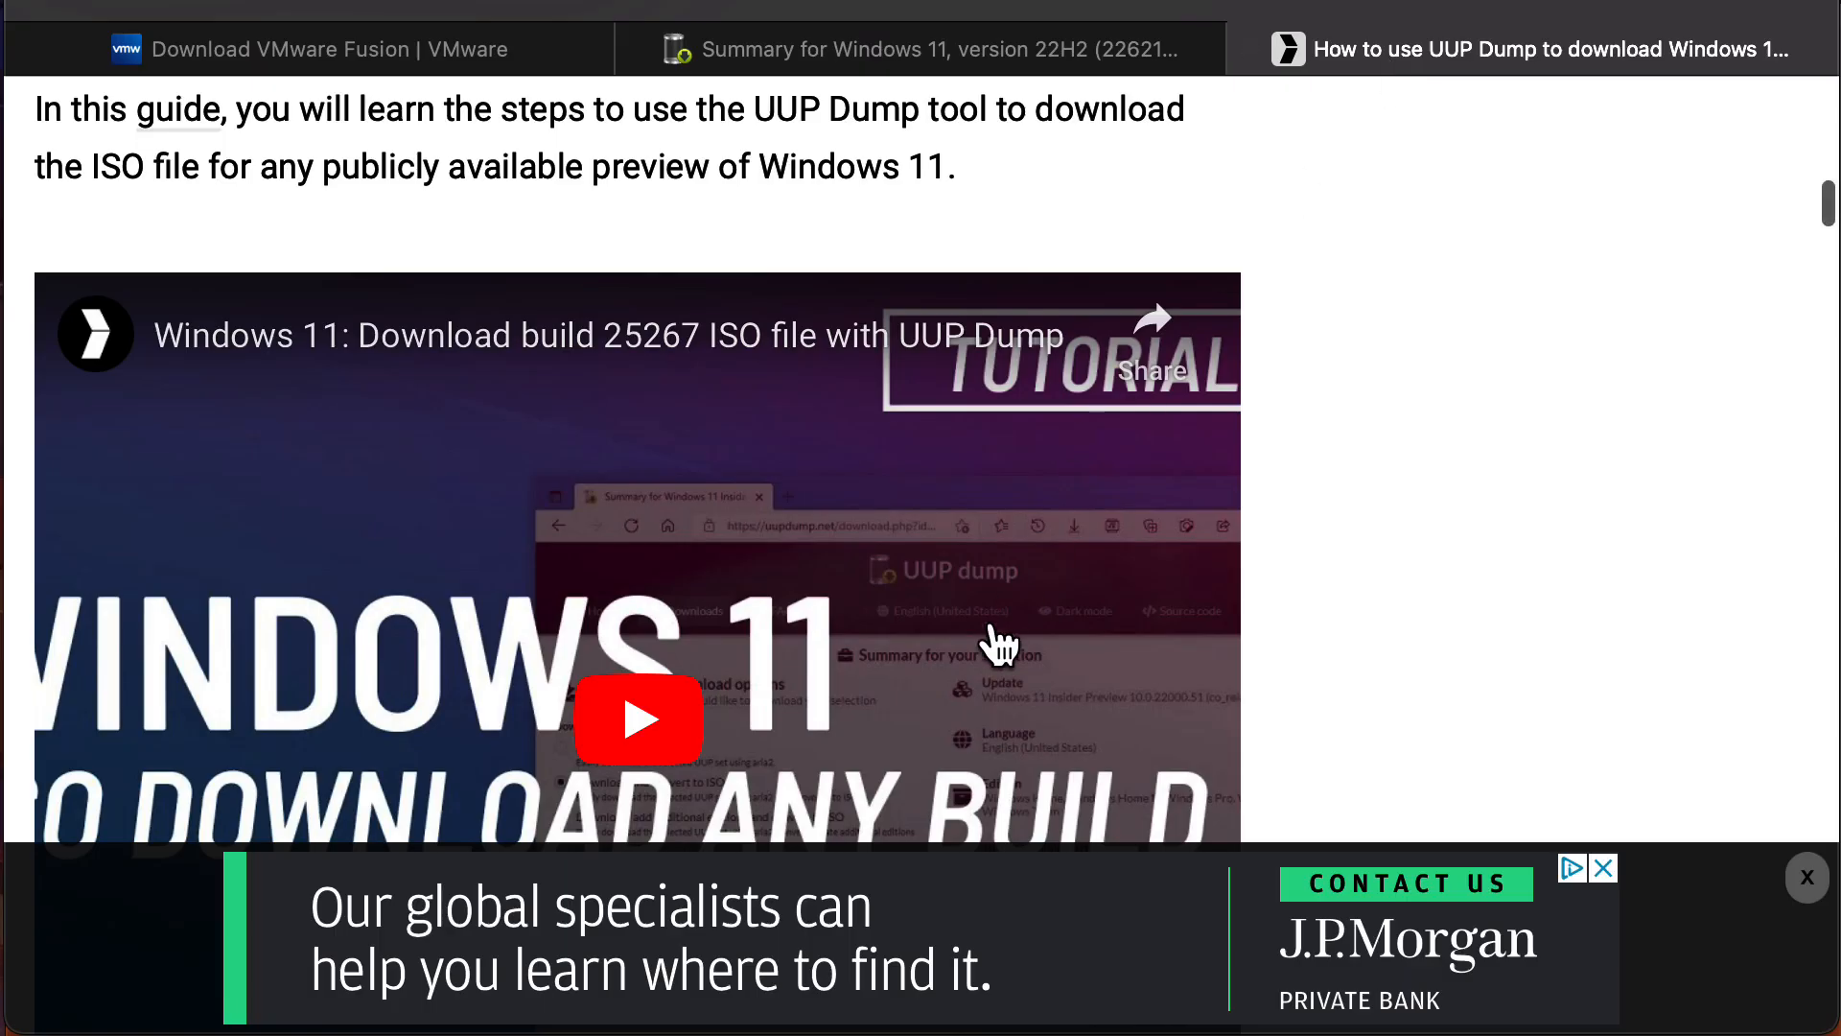
Scroll through the remaining UUP dump steps in the Pureinfotech guide.
scroll(995, 633, "down", 15)
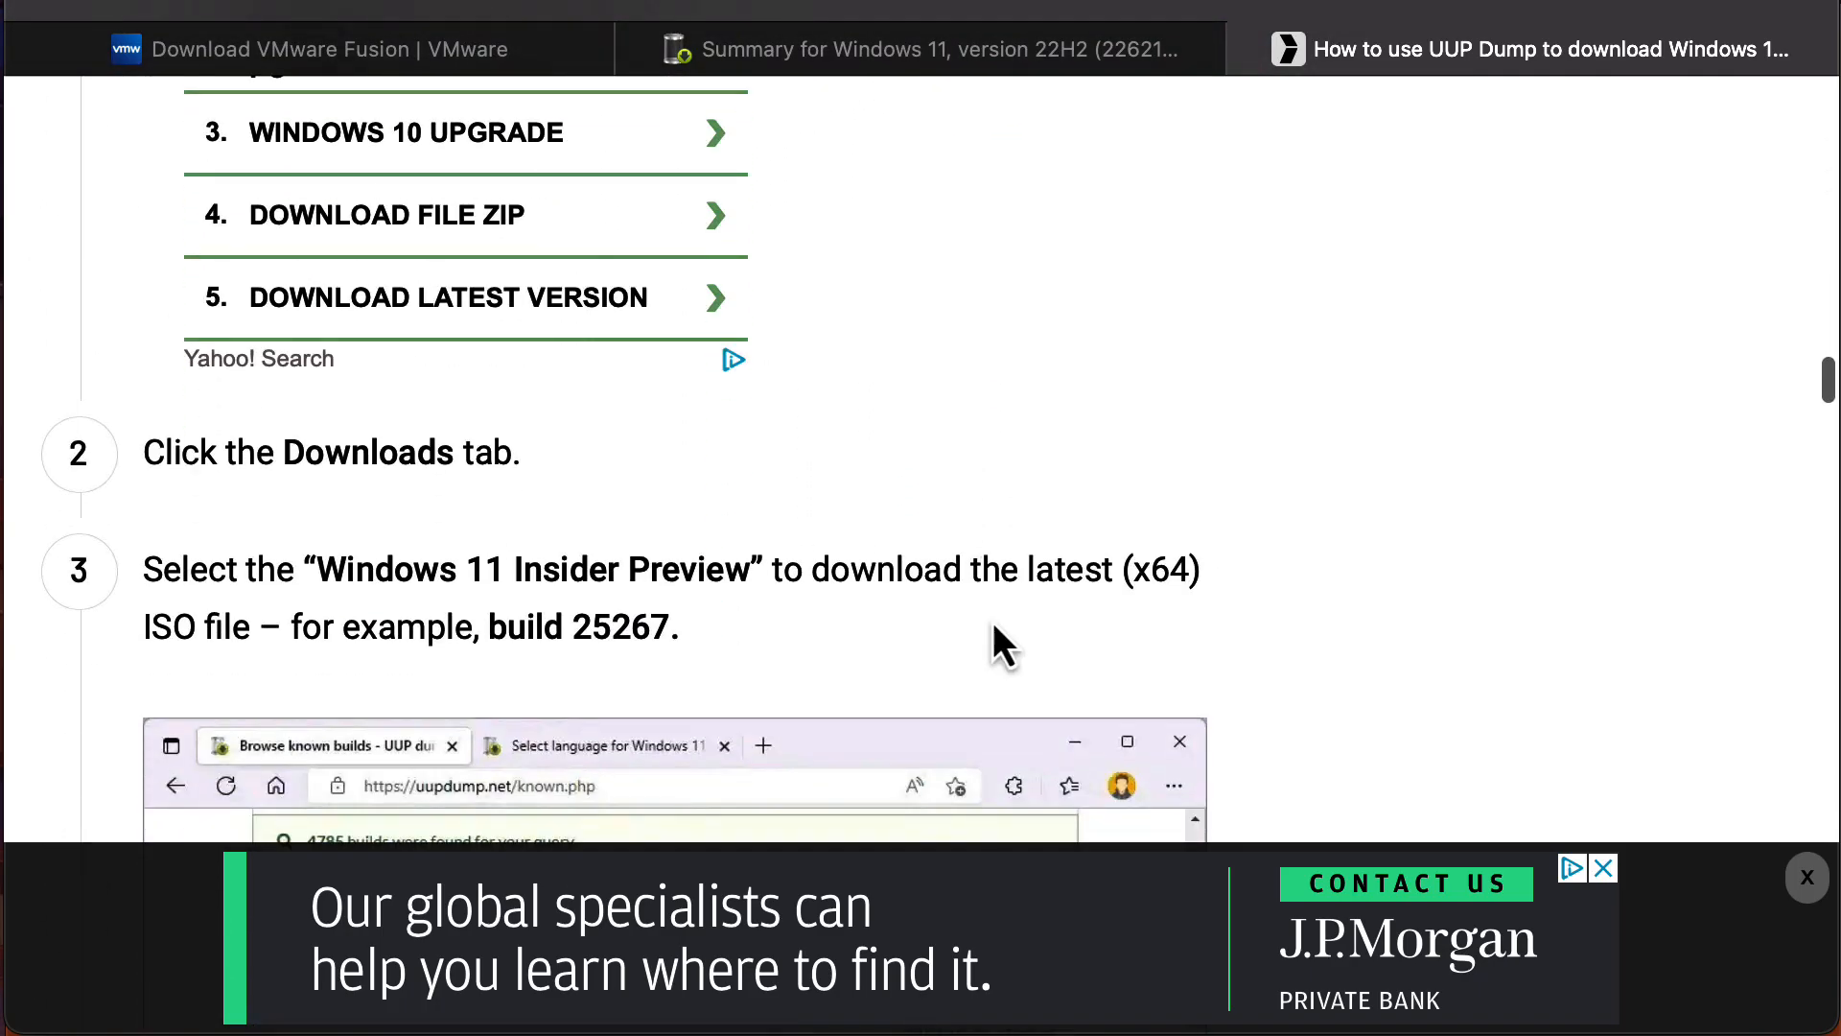
scroll(994, 628, "down", 20)
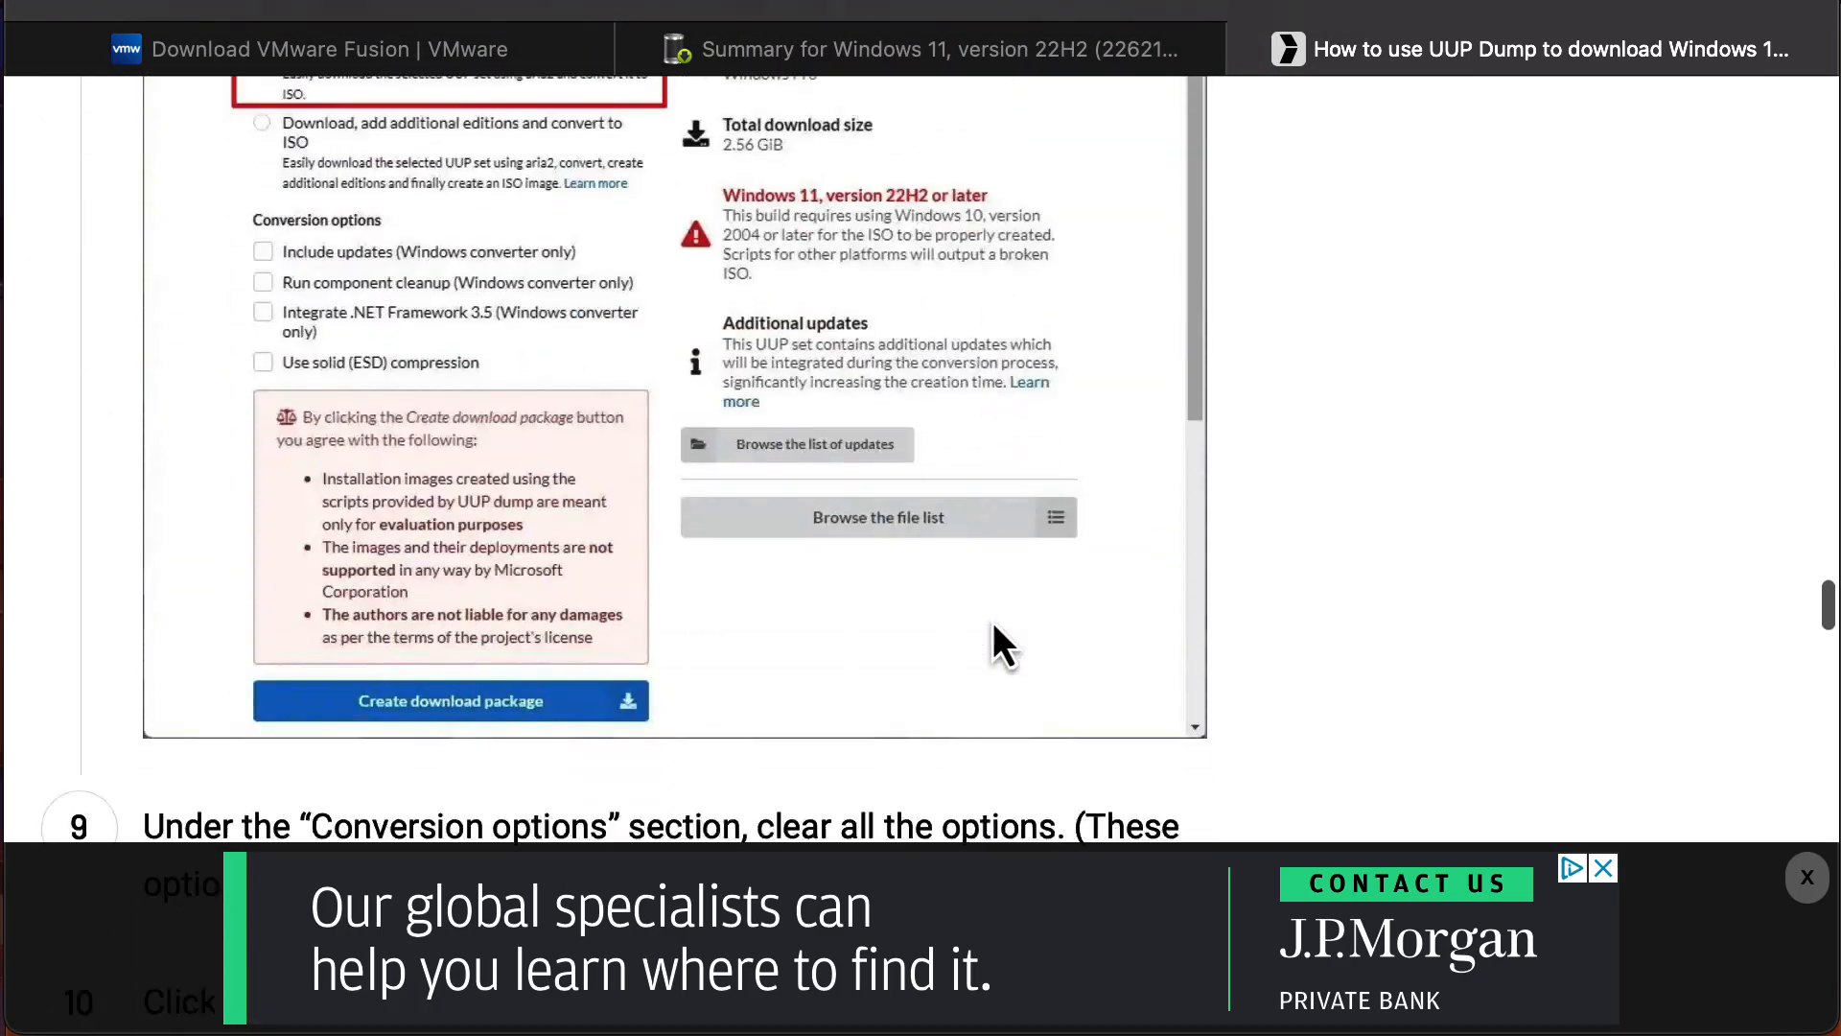
scroll(992, 621, "down", 20)
scroll(992, 645, "down", 20)
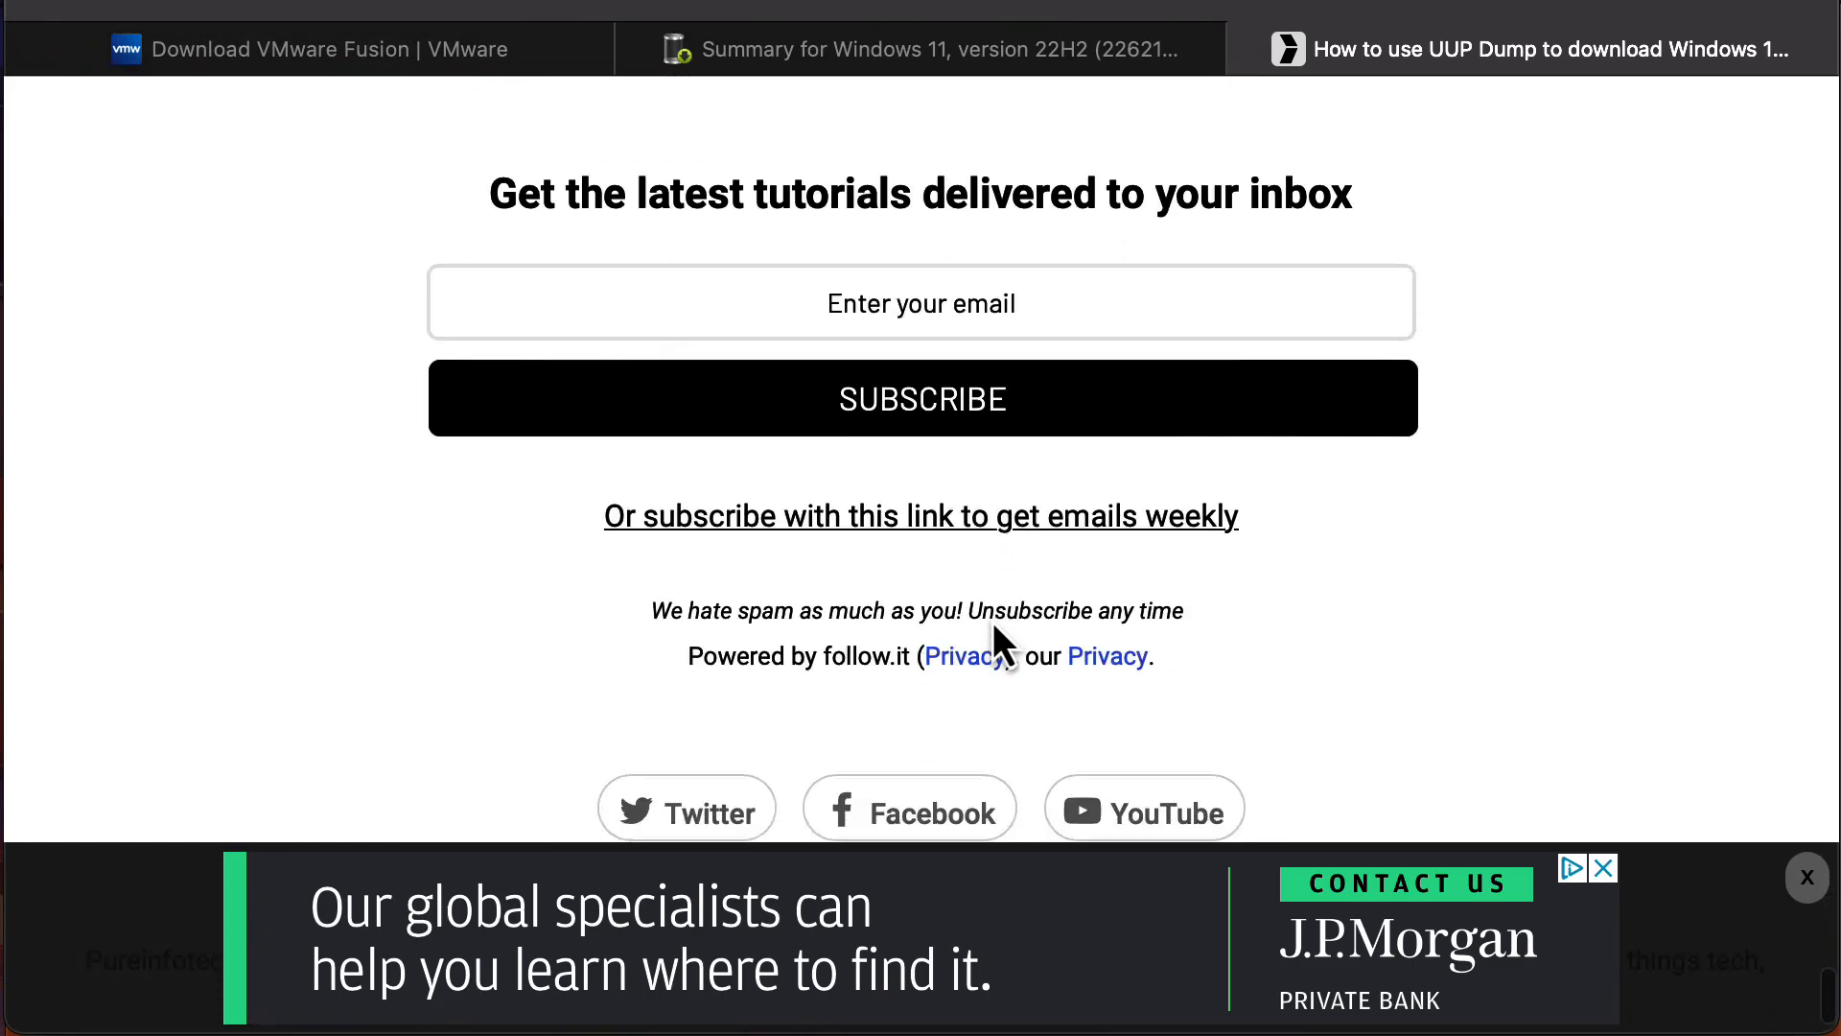
scroll(994, 628, "up", 20)
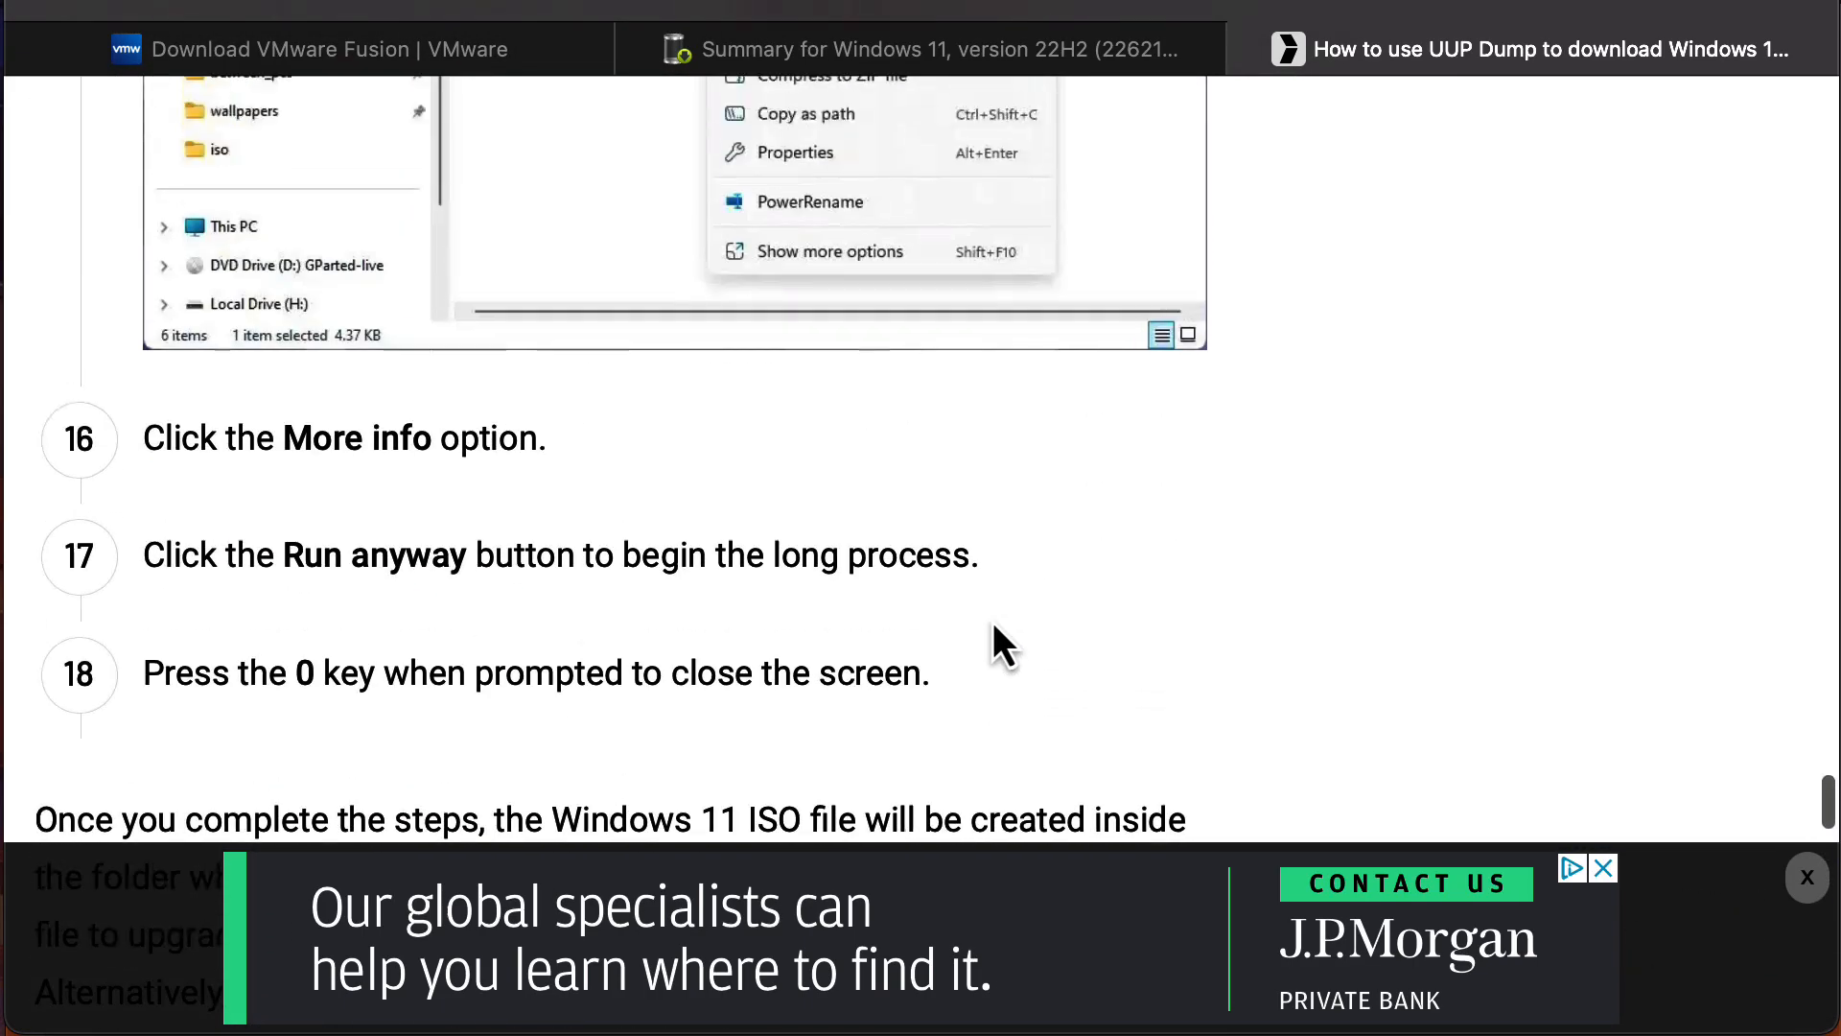
scroll(993, 625, "up", 3)
scroll(994, 625, "up", 4)
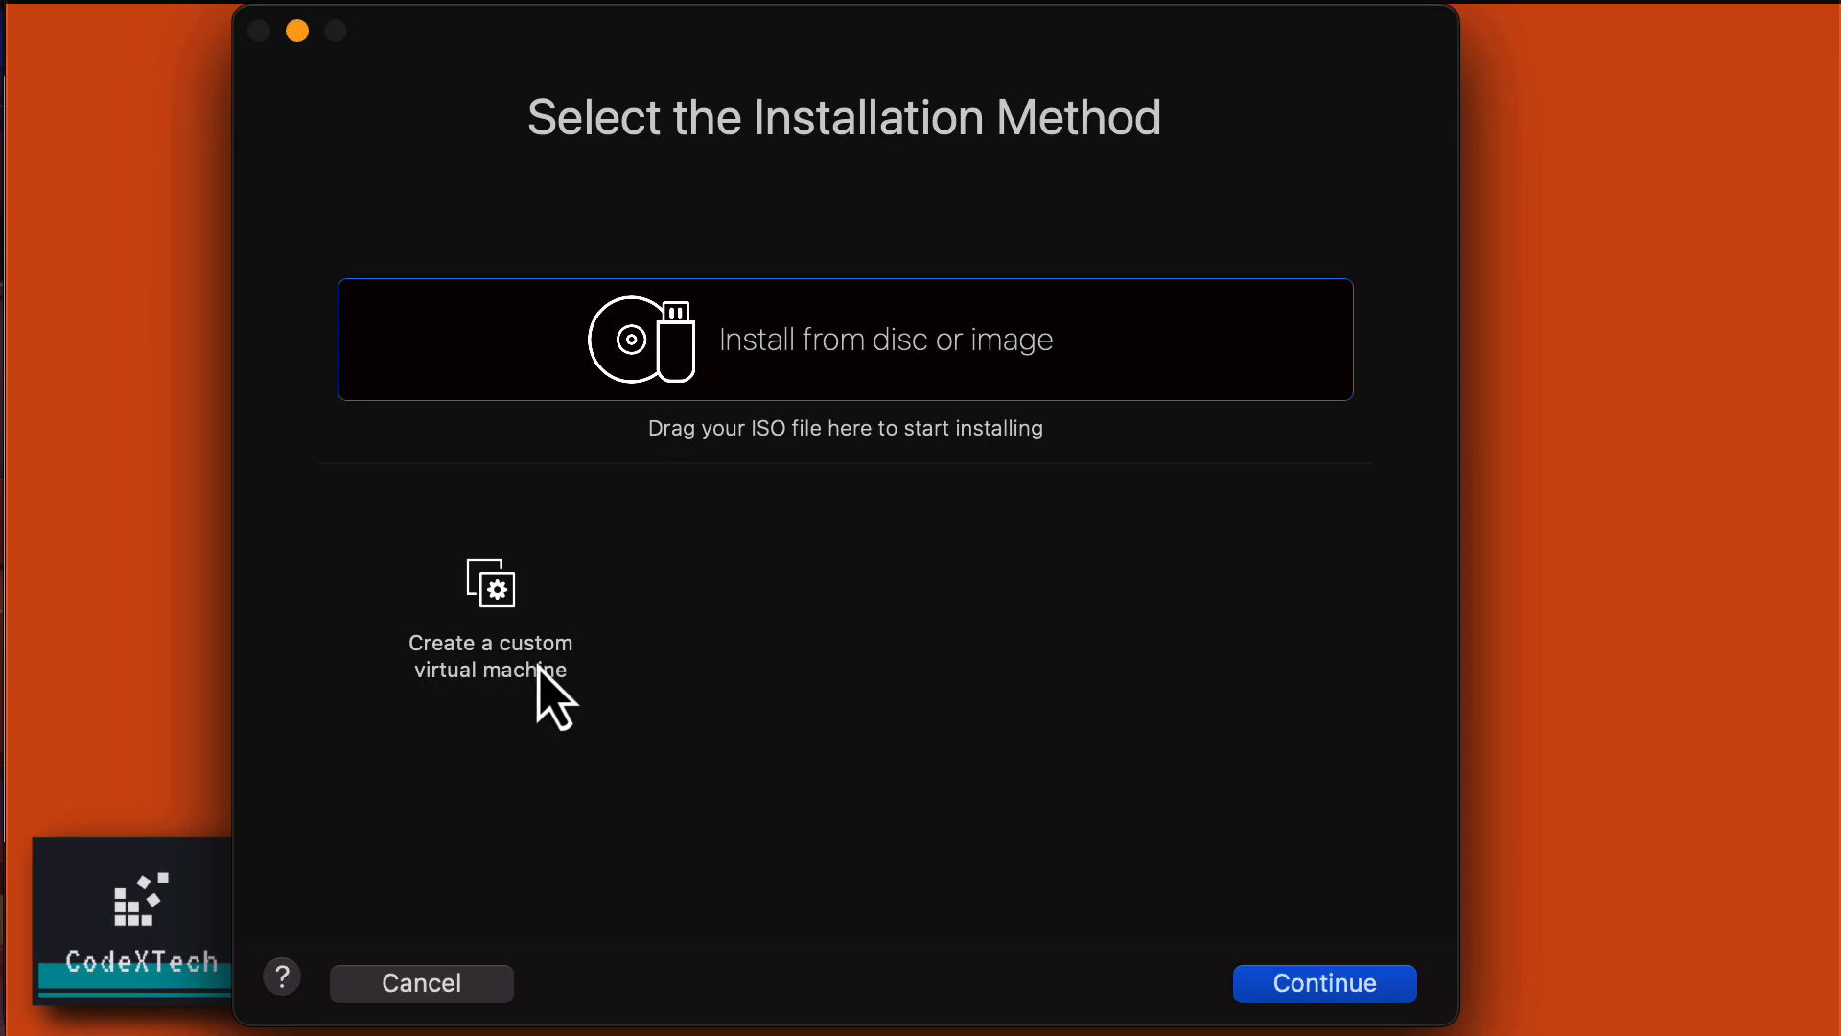
Build a custom virtual machine with Windows 11 64-bit Arm as the guest OS.
left_click(554, 698)
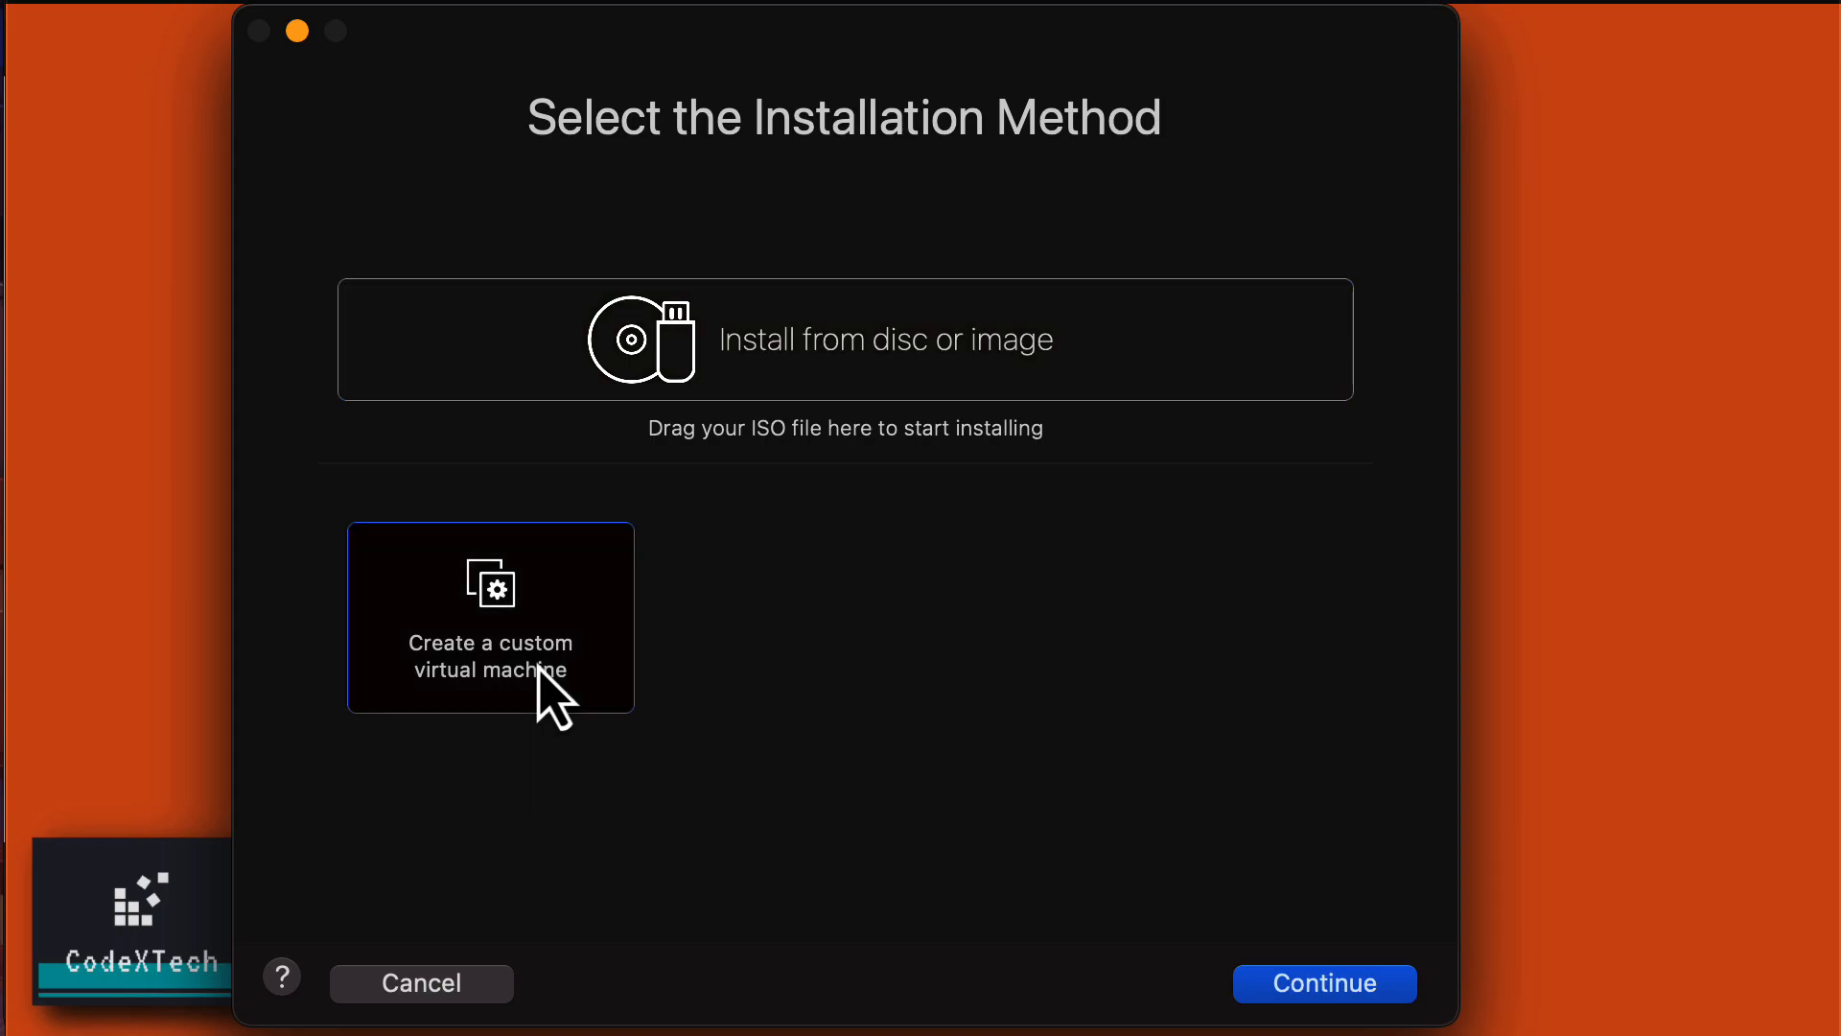
left_click(1352, 993)
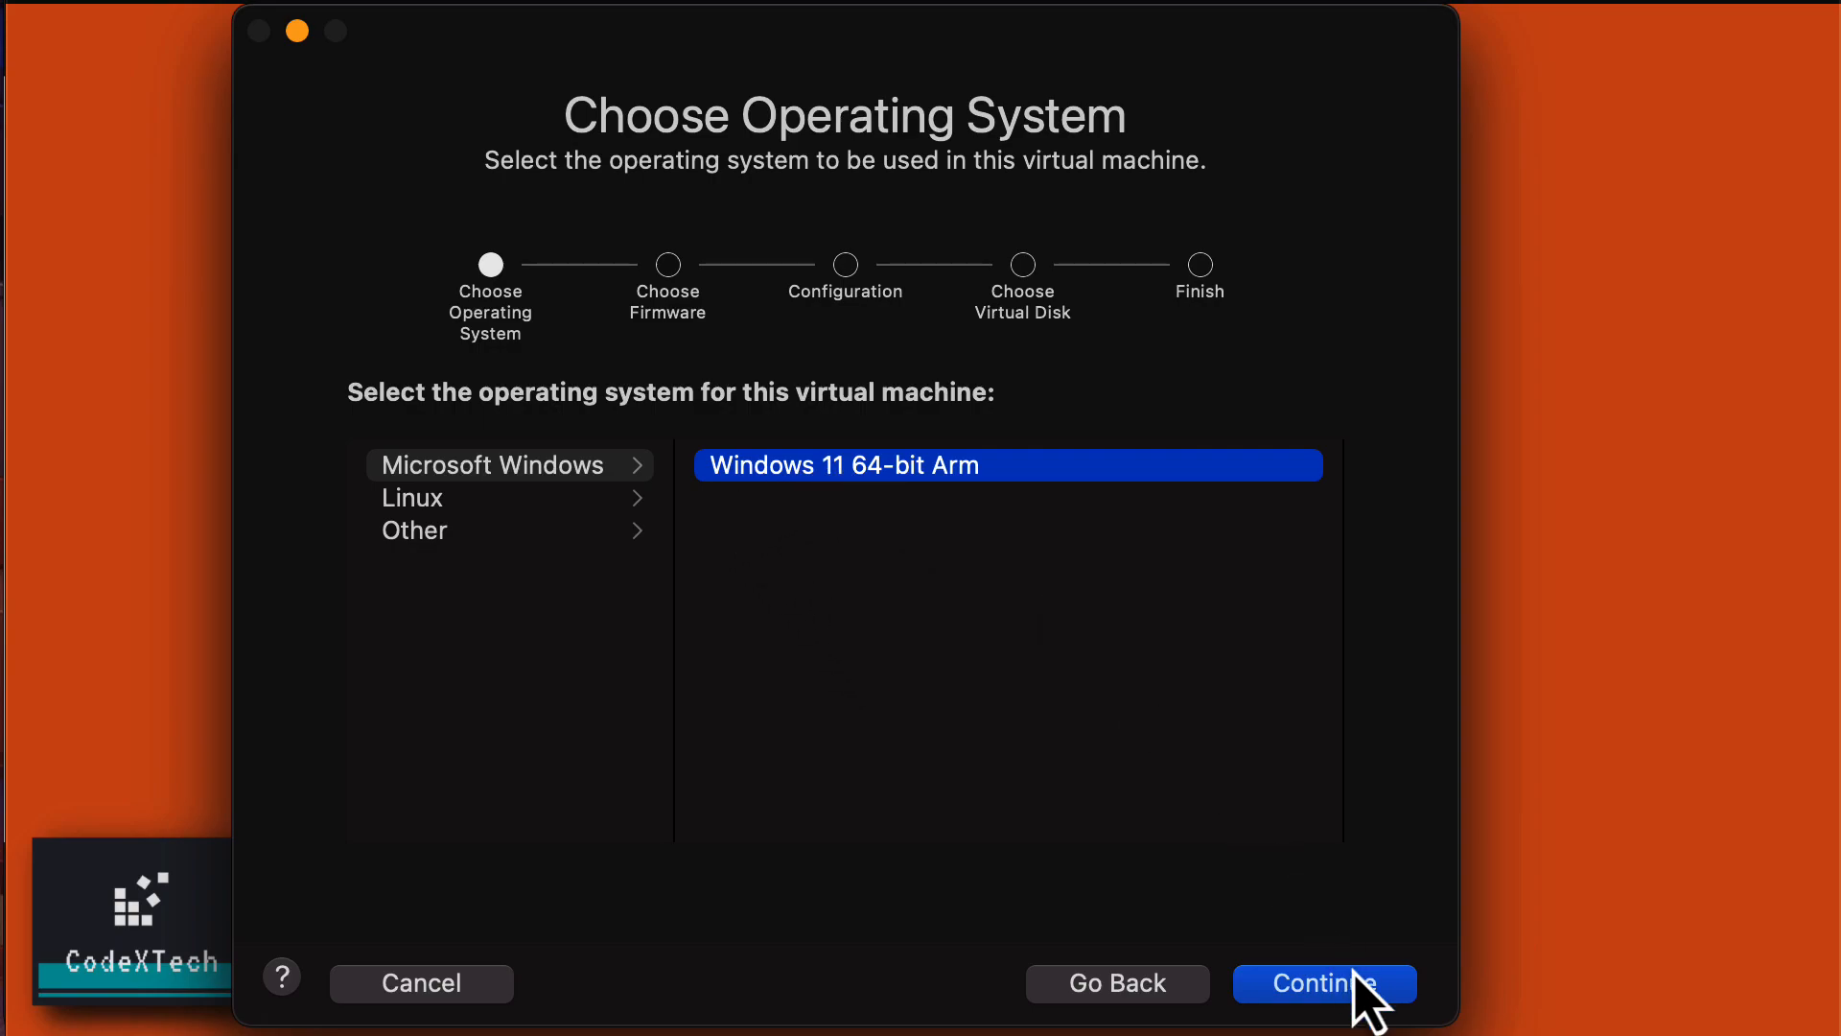
left_click(1404, 994)
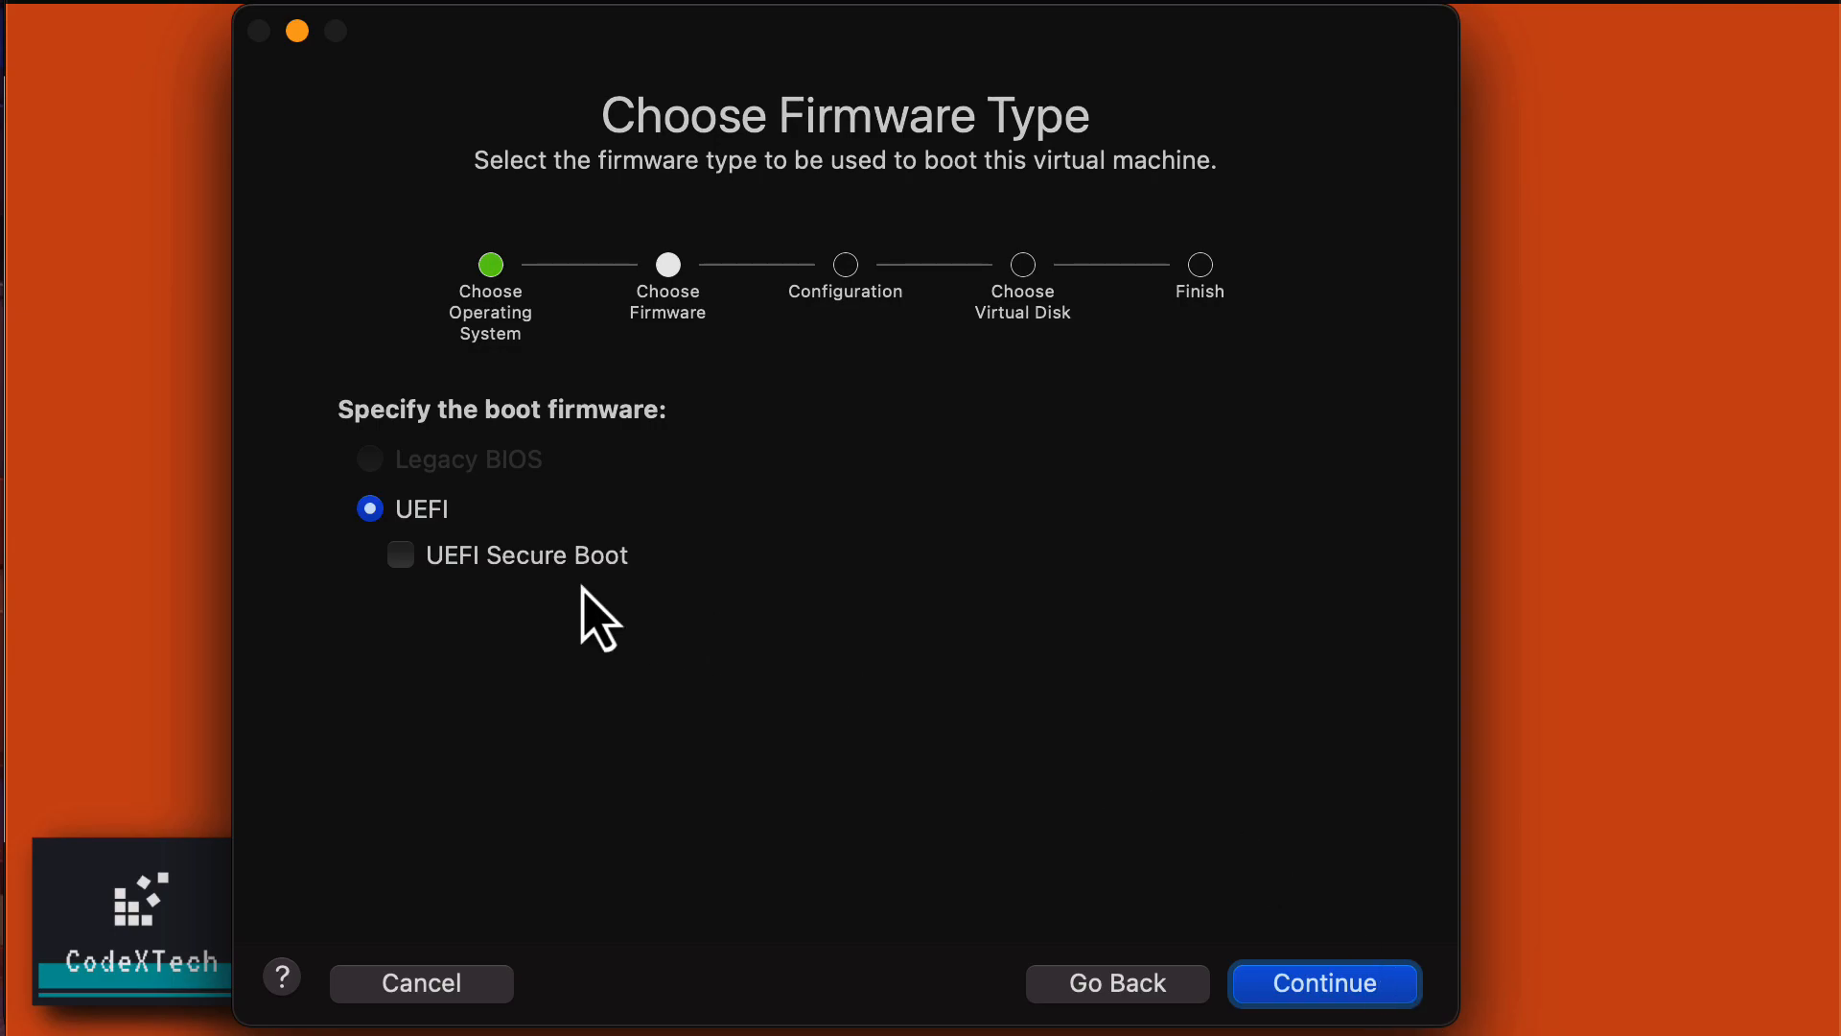
Enable UEFI Secure Boot and advance to the encryption step.
left_click(408, 562)
left_click(1333, 988)
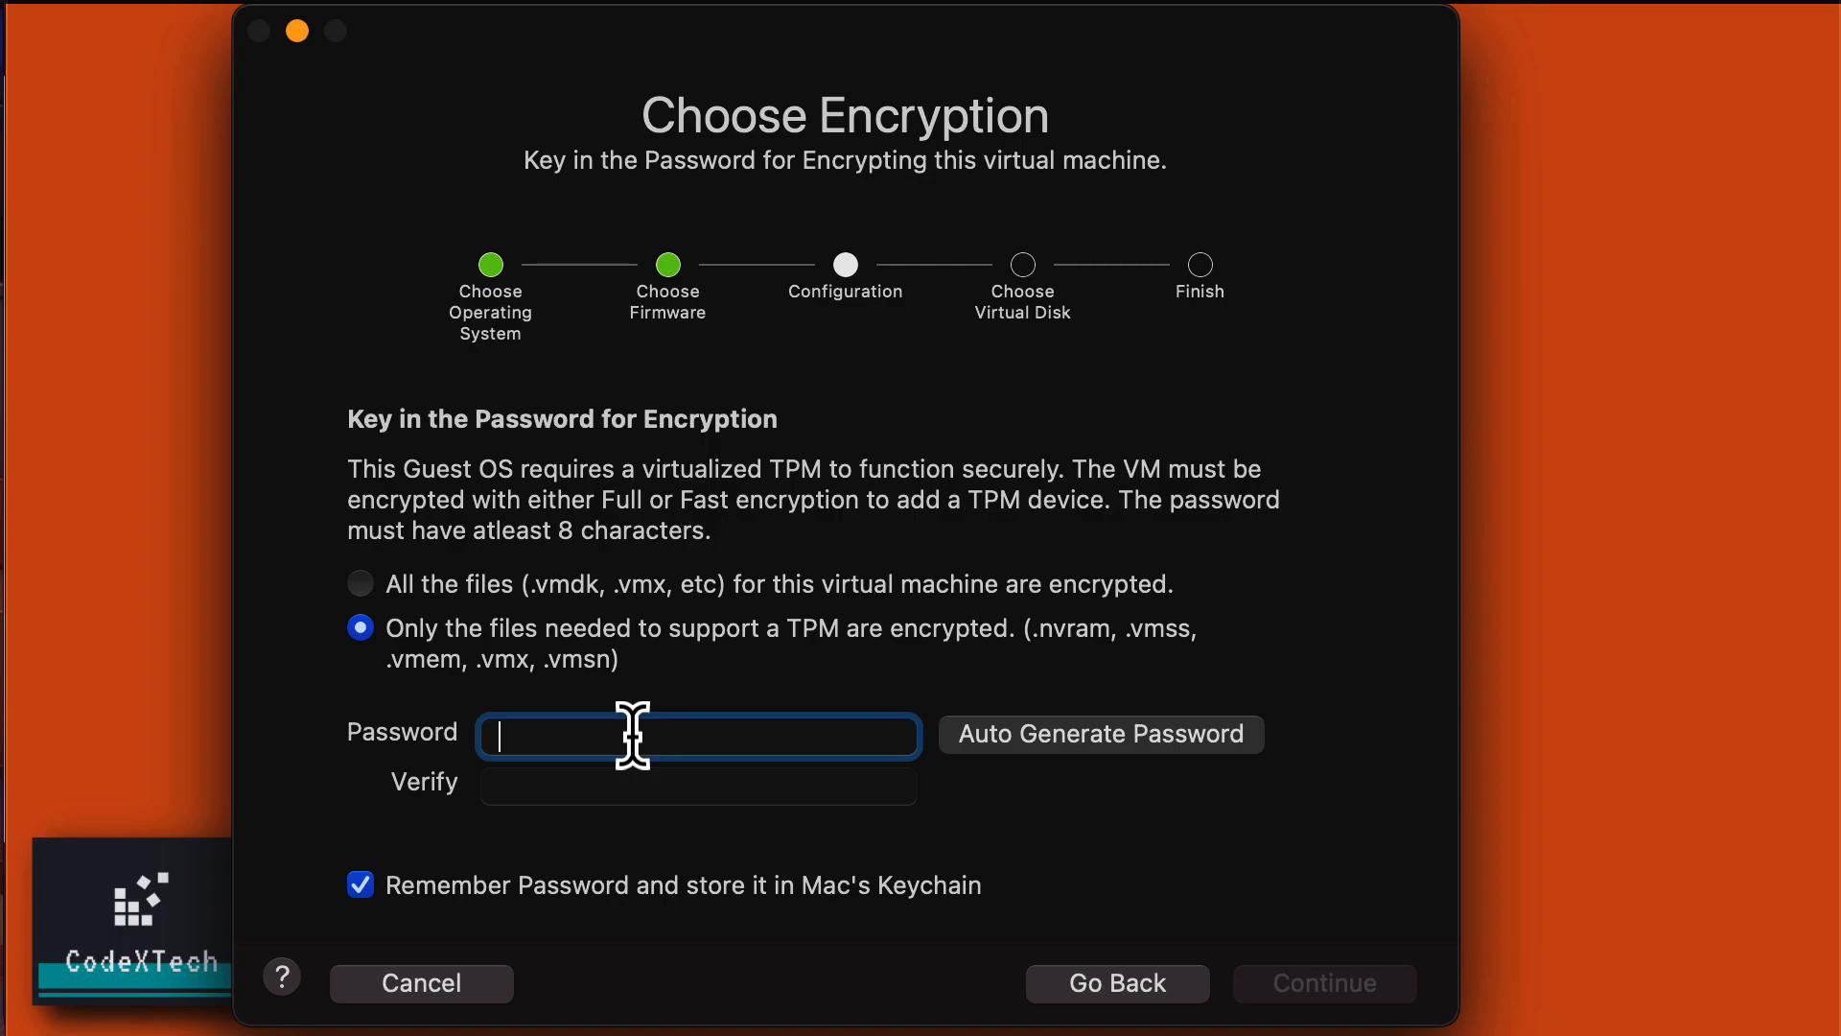
Enter the TPM encryption password, correcting a mistyped character.
type("•")
key("BackSpace")
type("••••••••")
key("Tab")
type("••••••••")
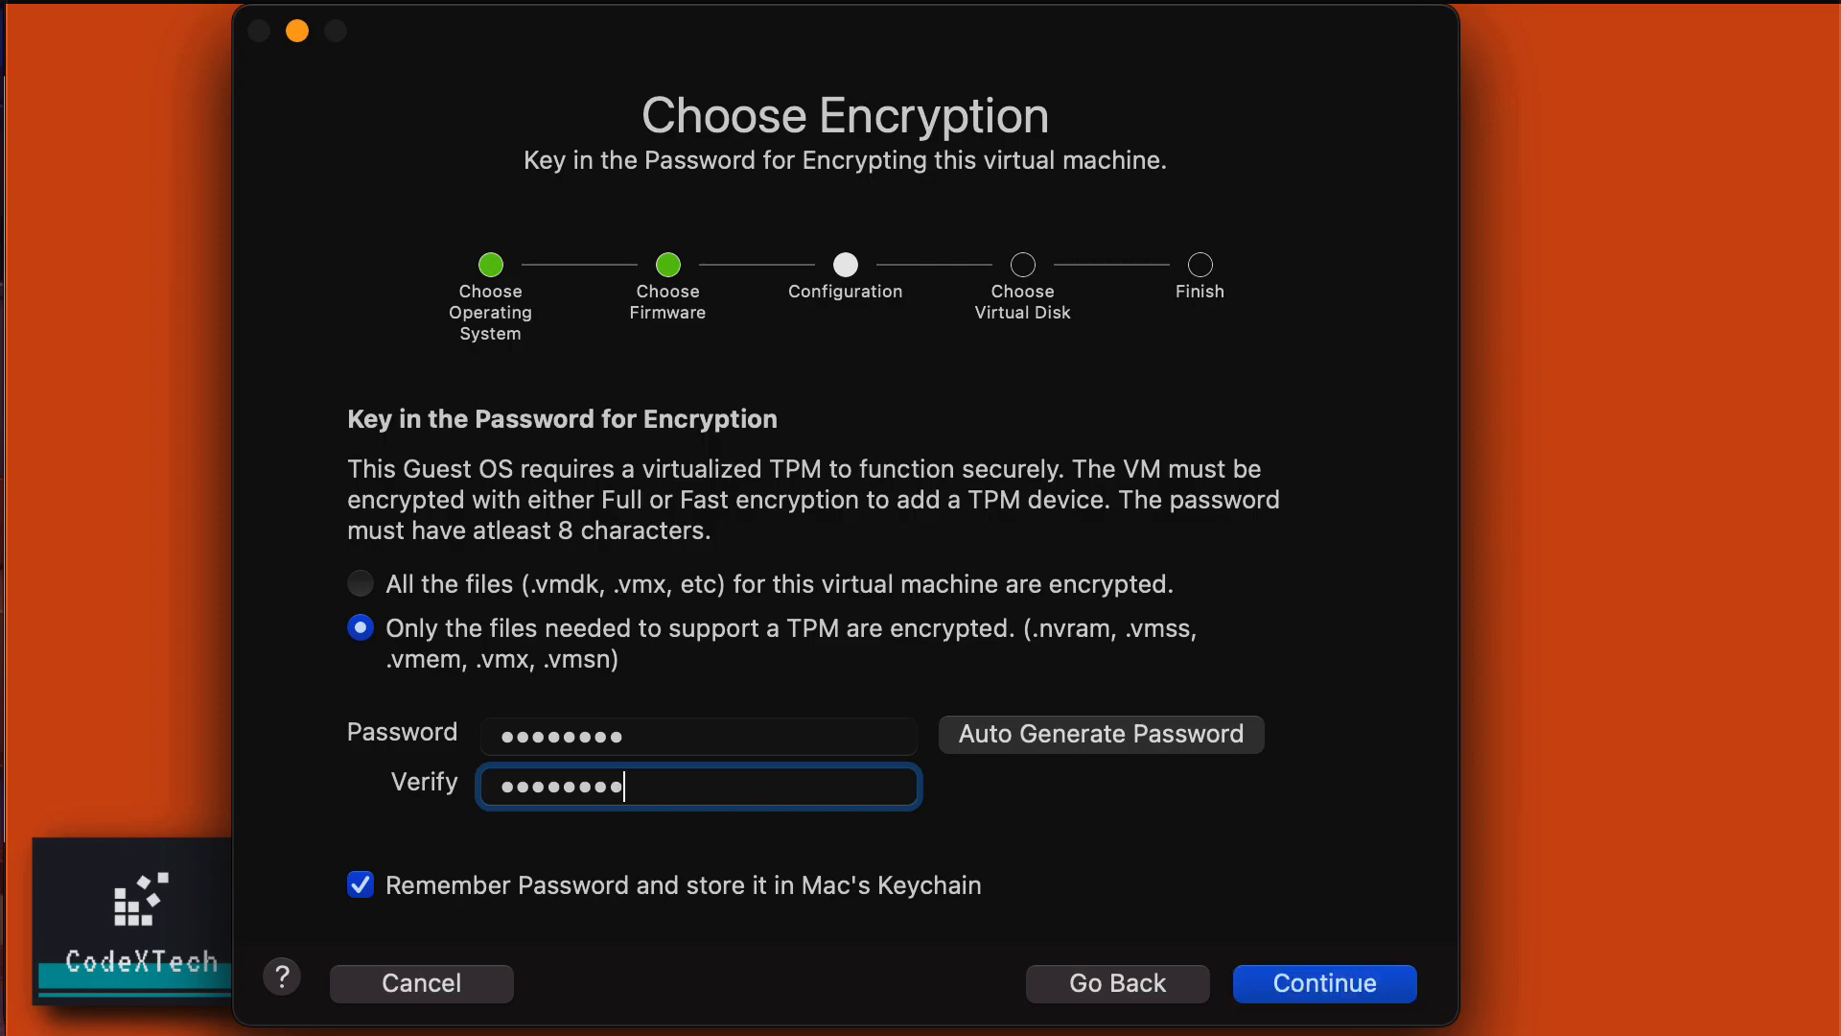
Don't remember the password in Keychain, accept the warning, and keep a new 64 GB disk.
left_click(370, 895)
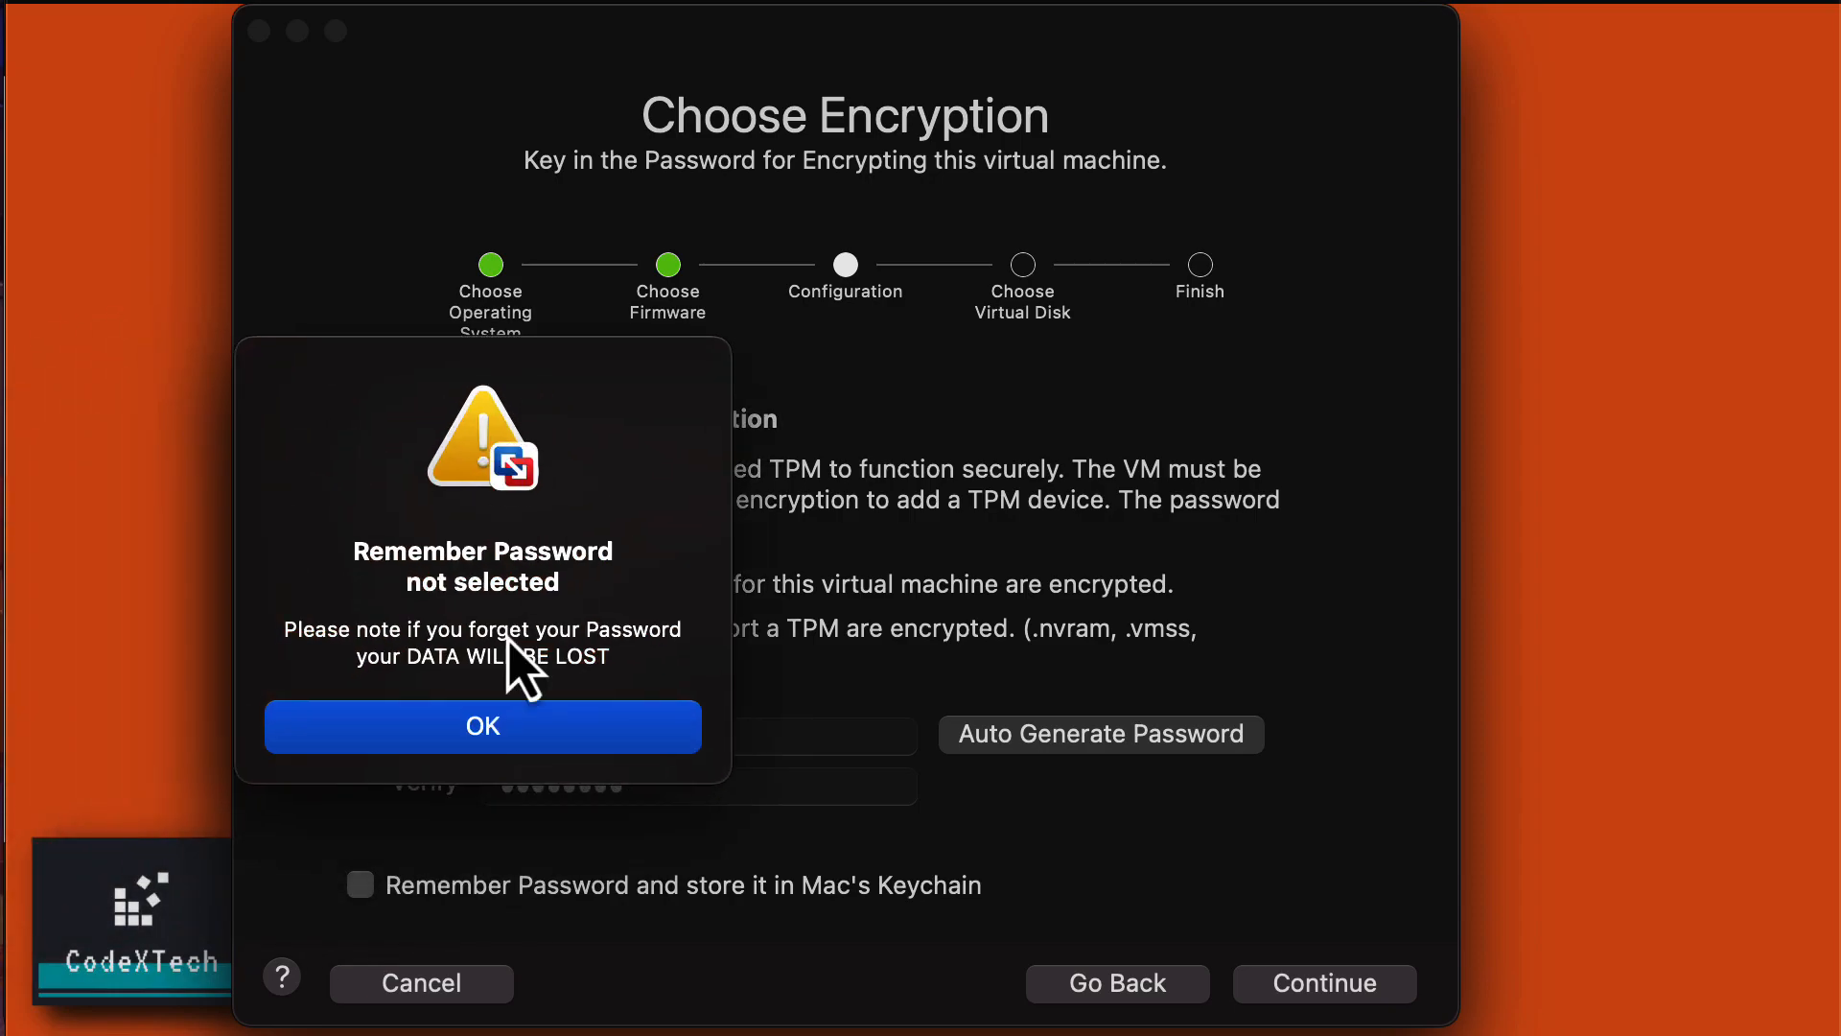
left_click(496, 734)
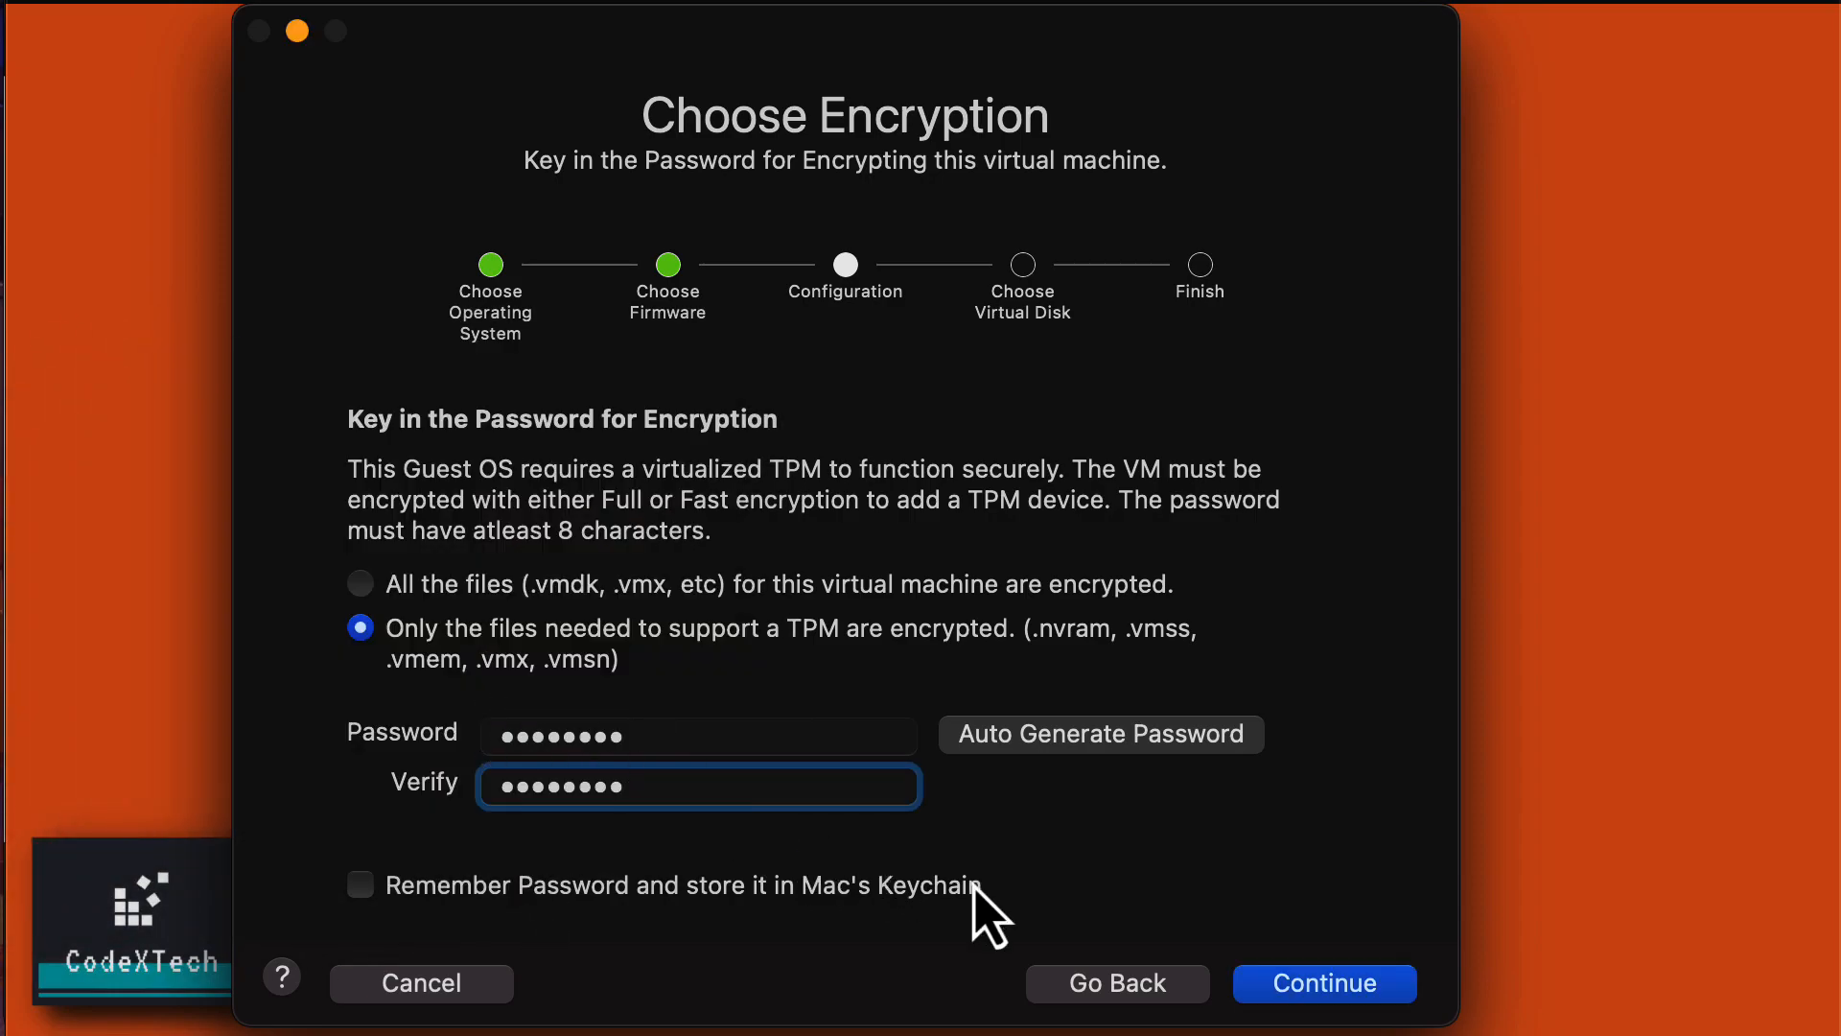
left_click(1380, 990)
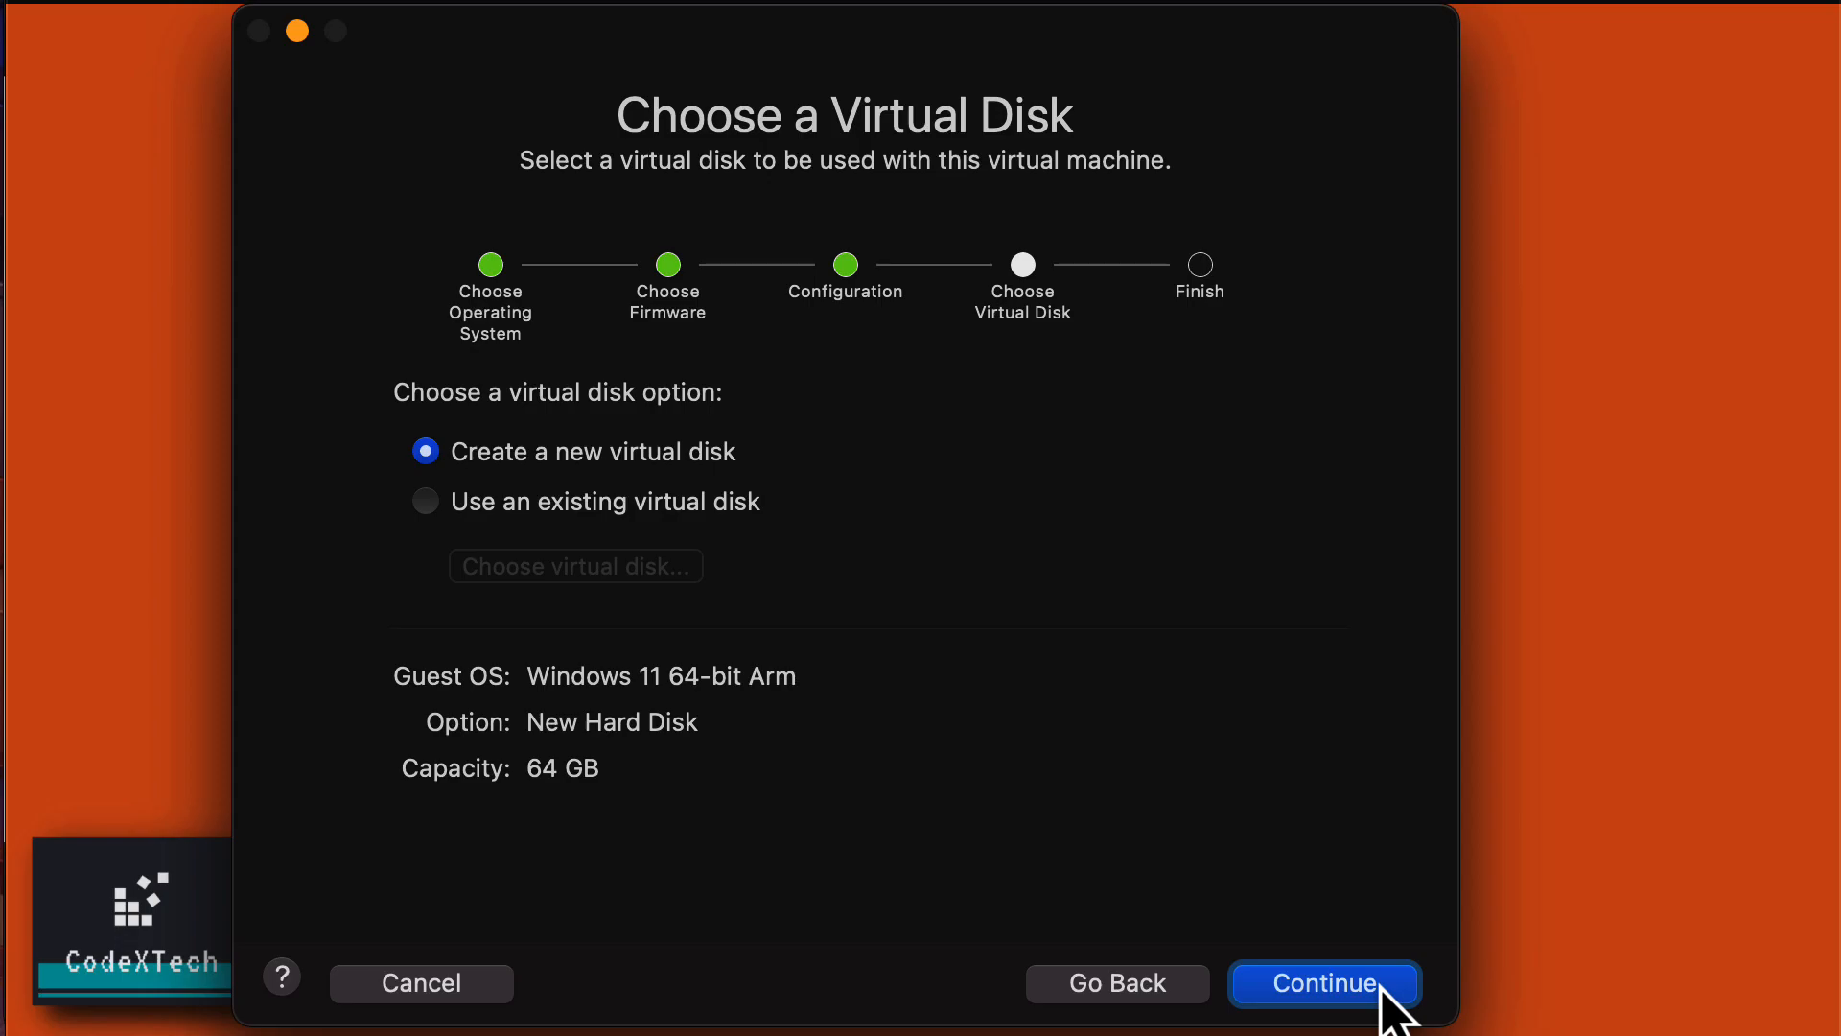
left_click(1381, 989)
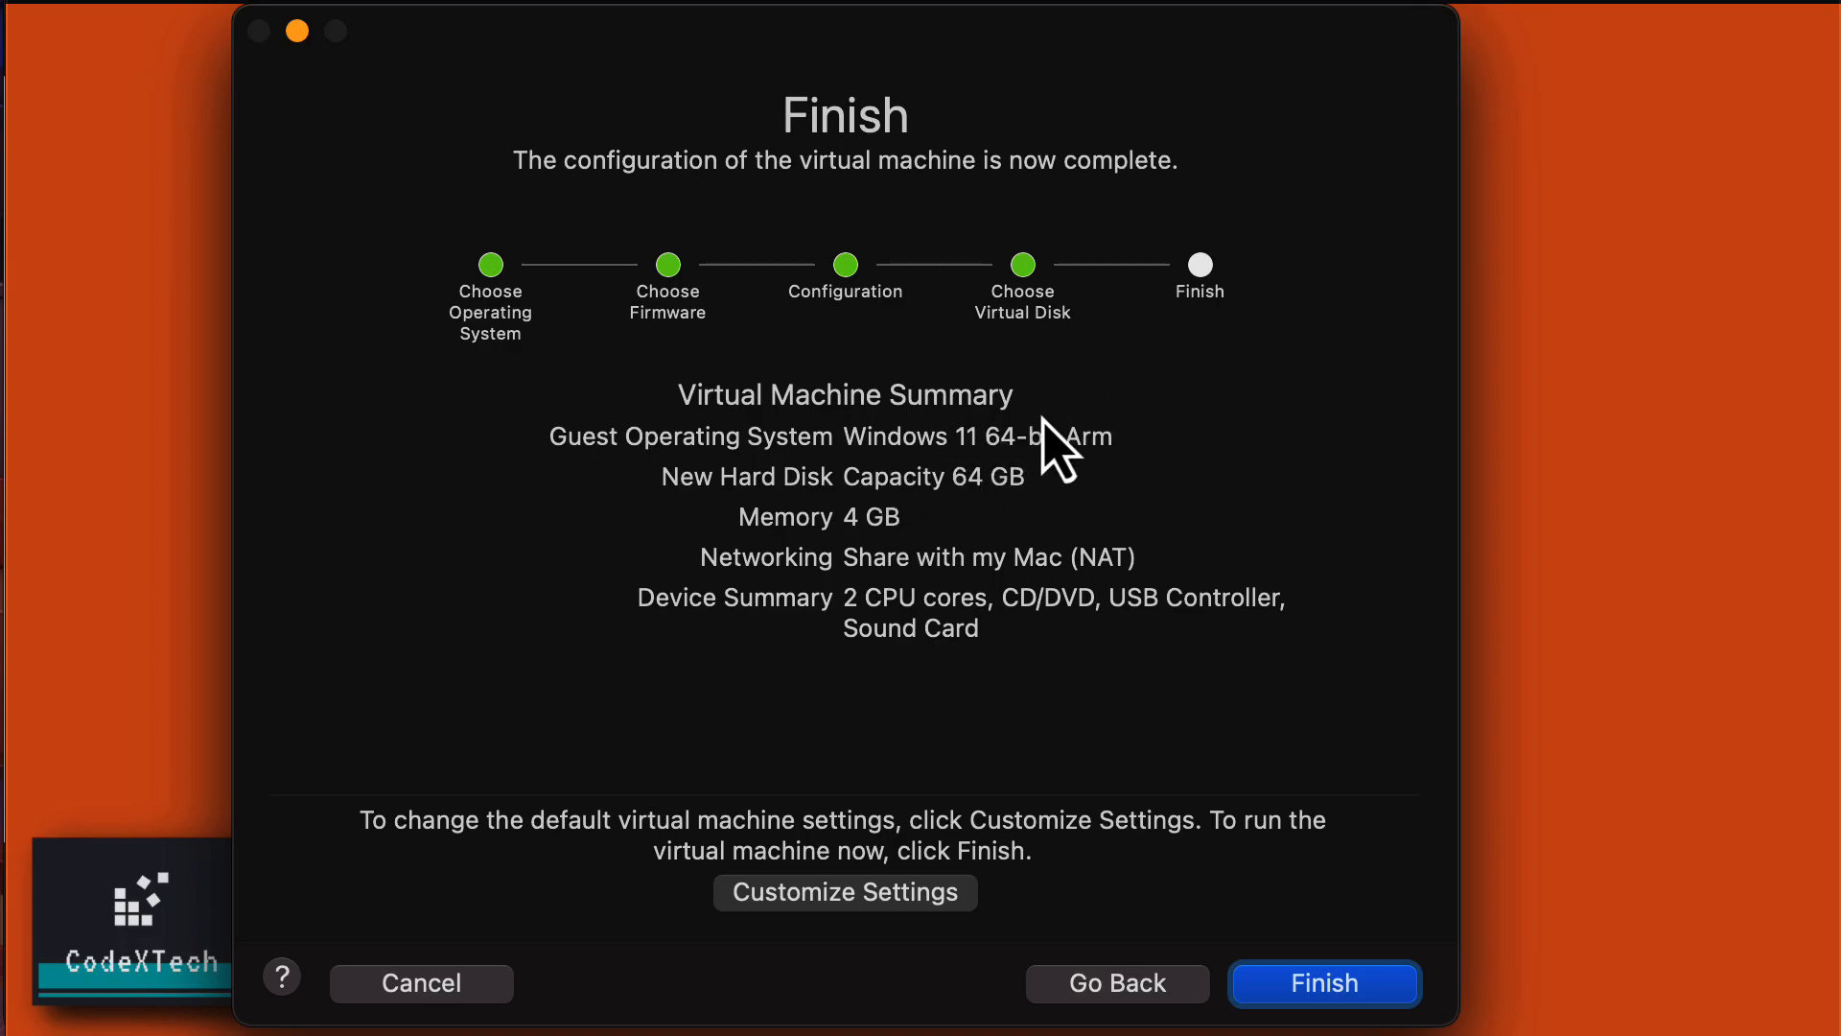
Choose Customize Settings and save the machine as 'Windows 11 Test Only'.
left_click(876, 893)
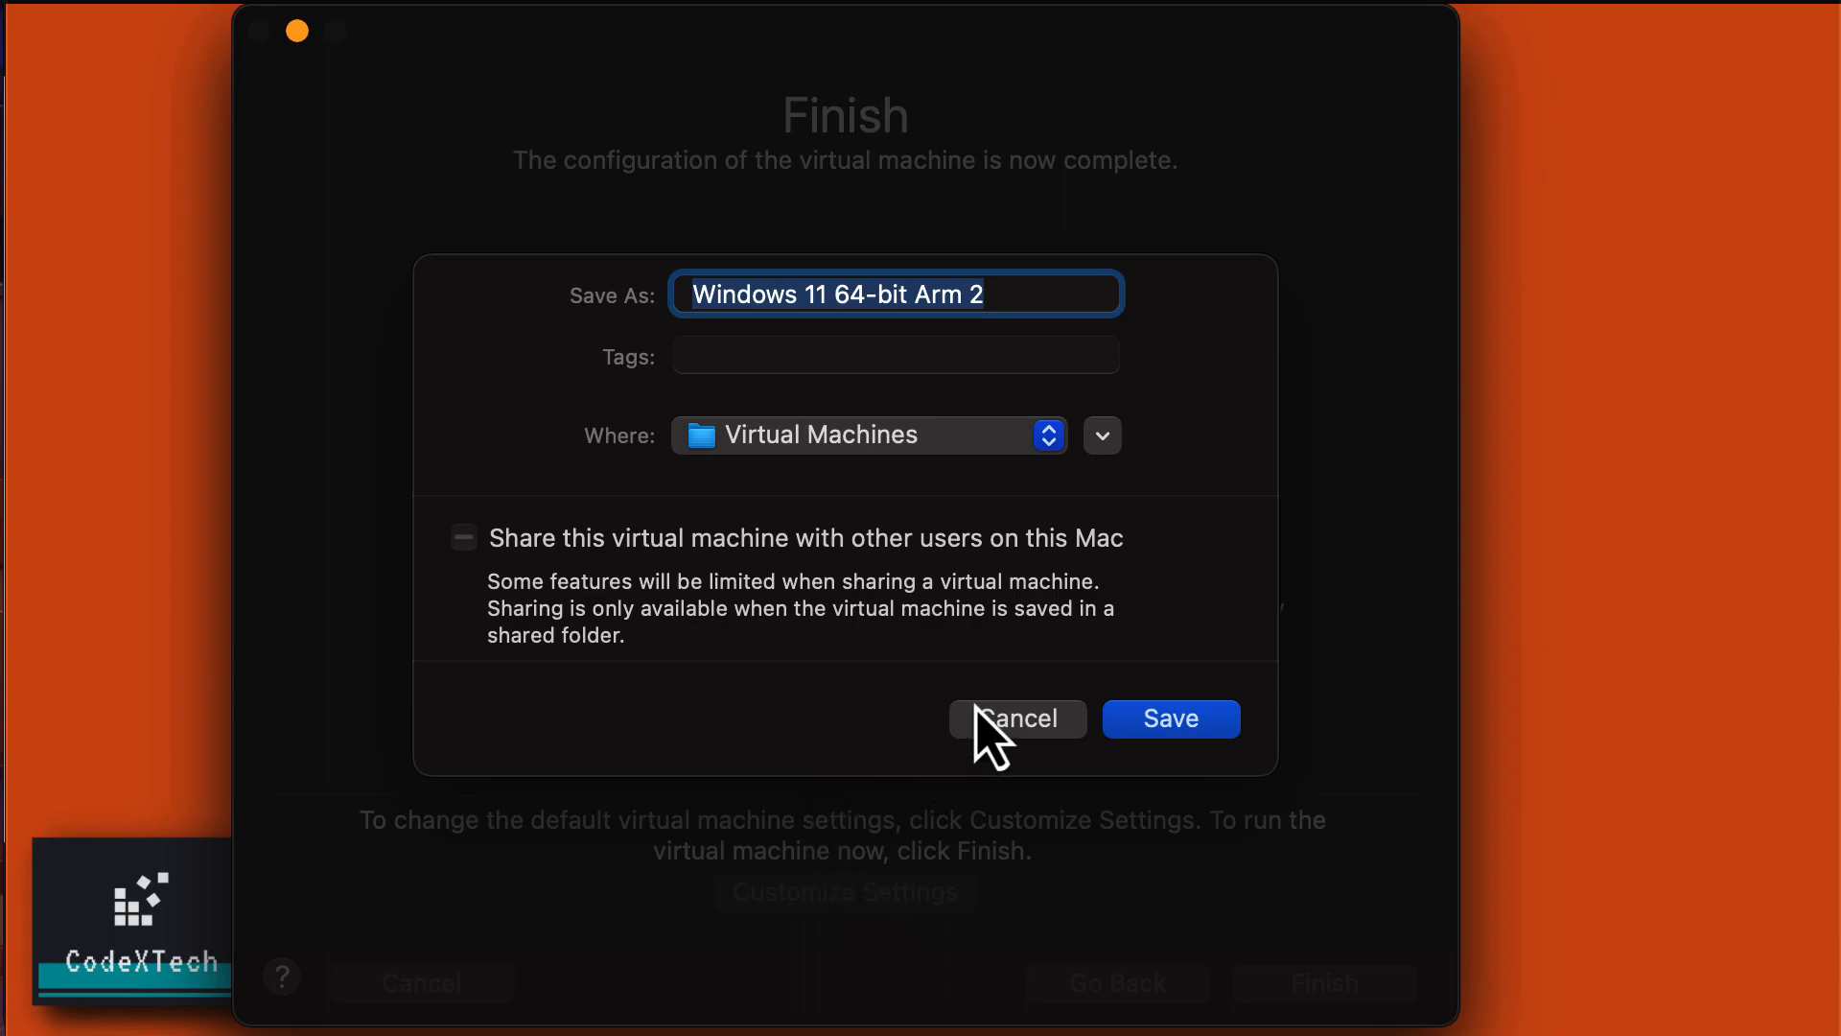
left_click(1002, 726)
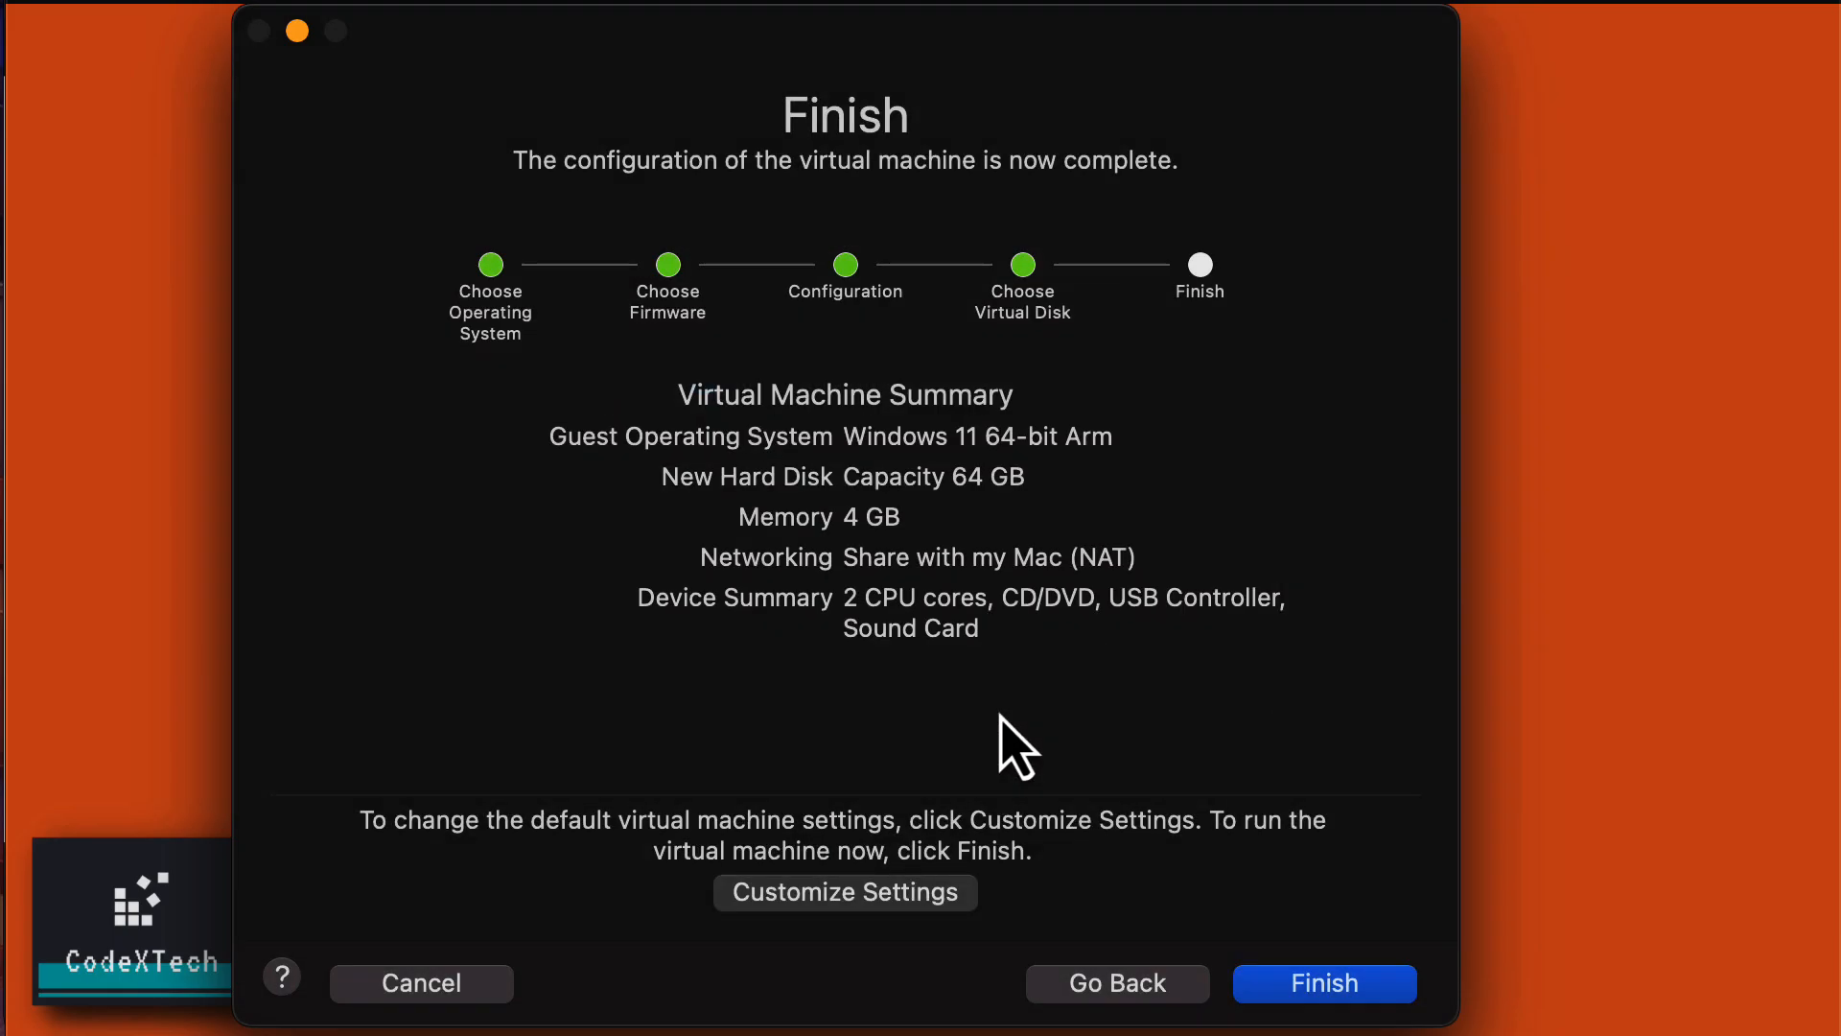
left_click(875, 896)
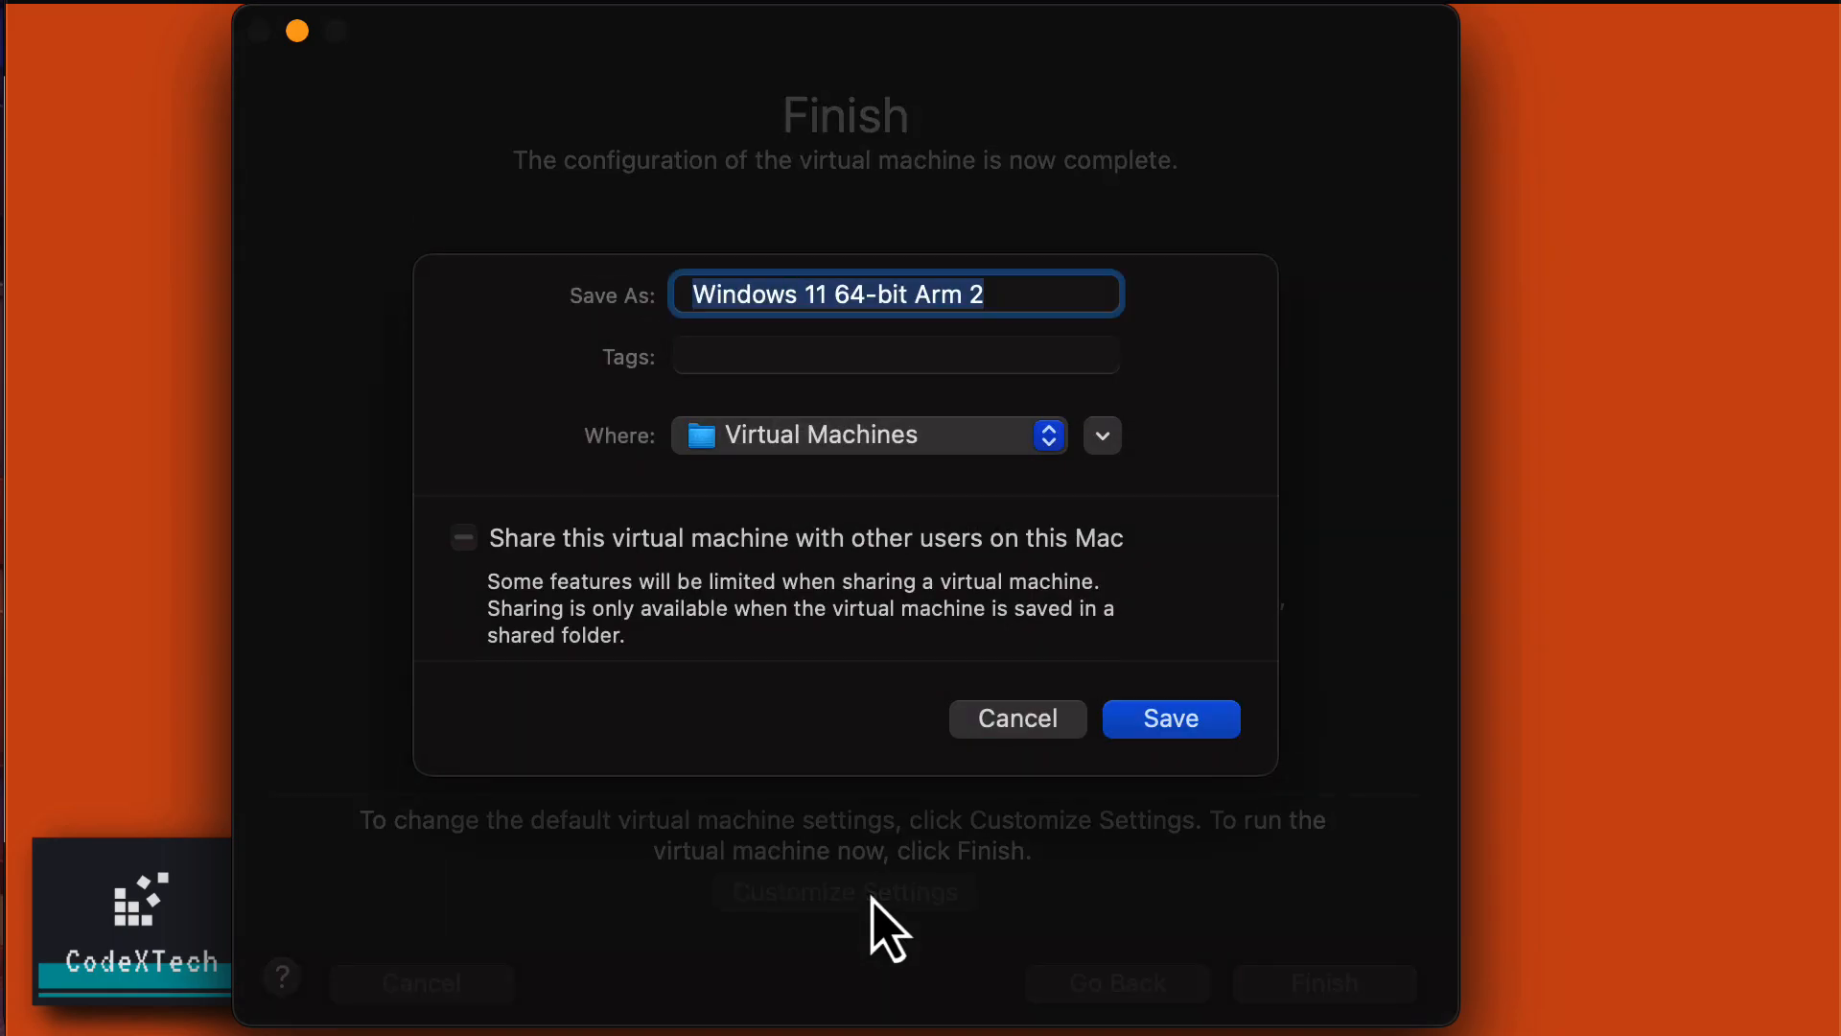
left_click(913, 293)
left_click_drag(1010, 293, 841, 302)
left_click(842, 303)
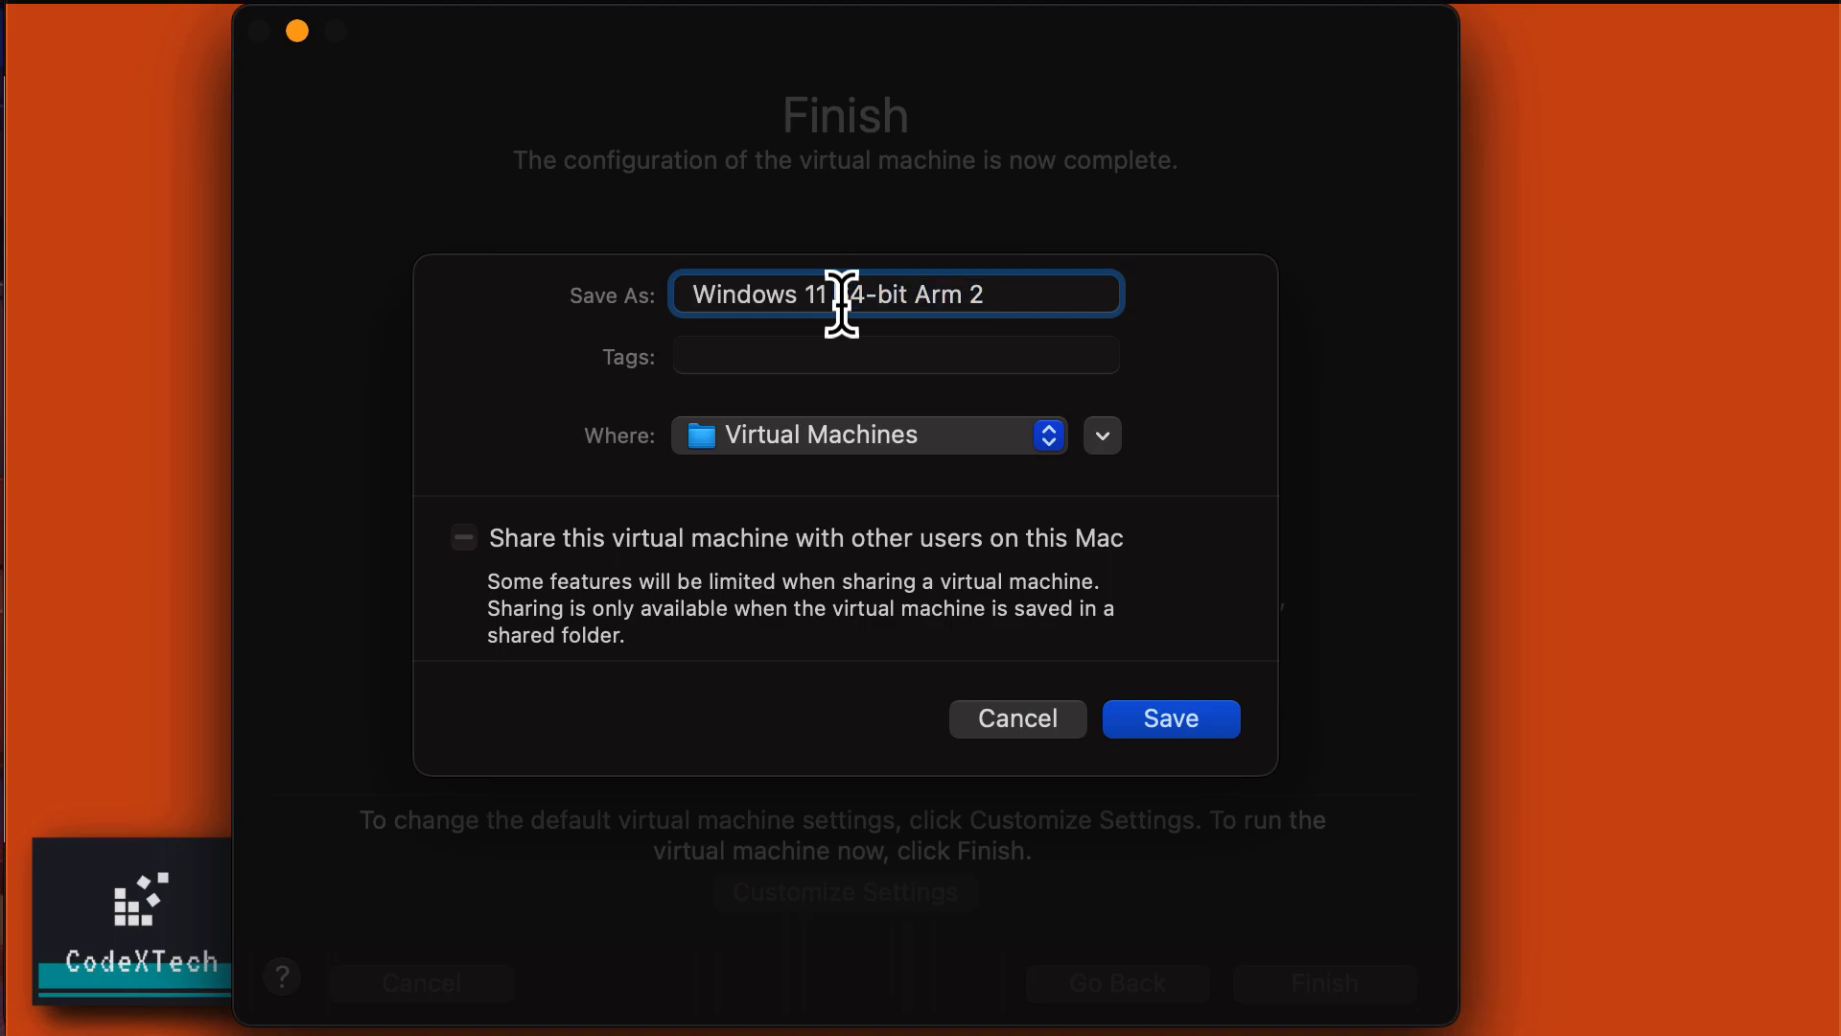
key("shift+super+Right")
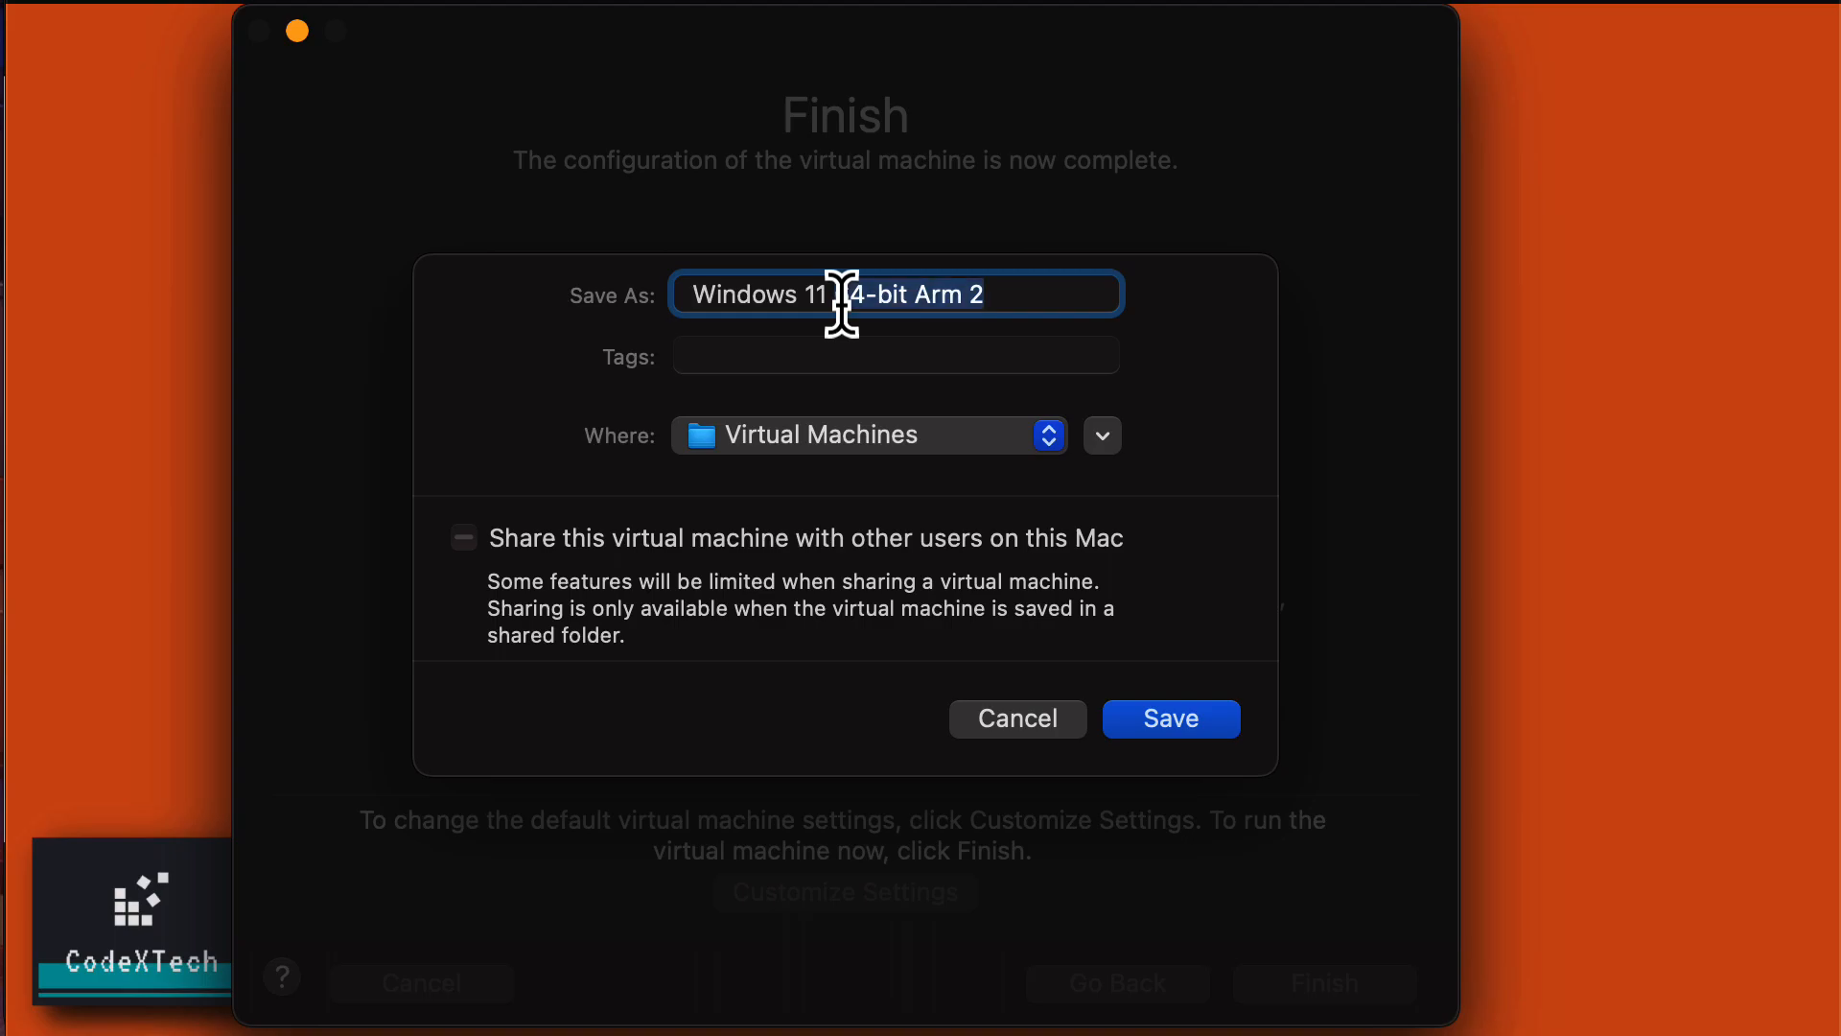
type("Test Only")
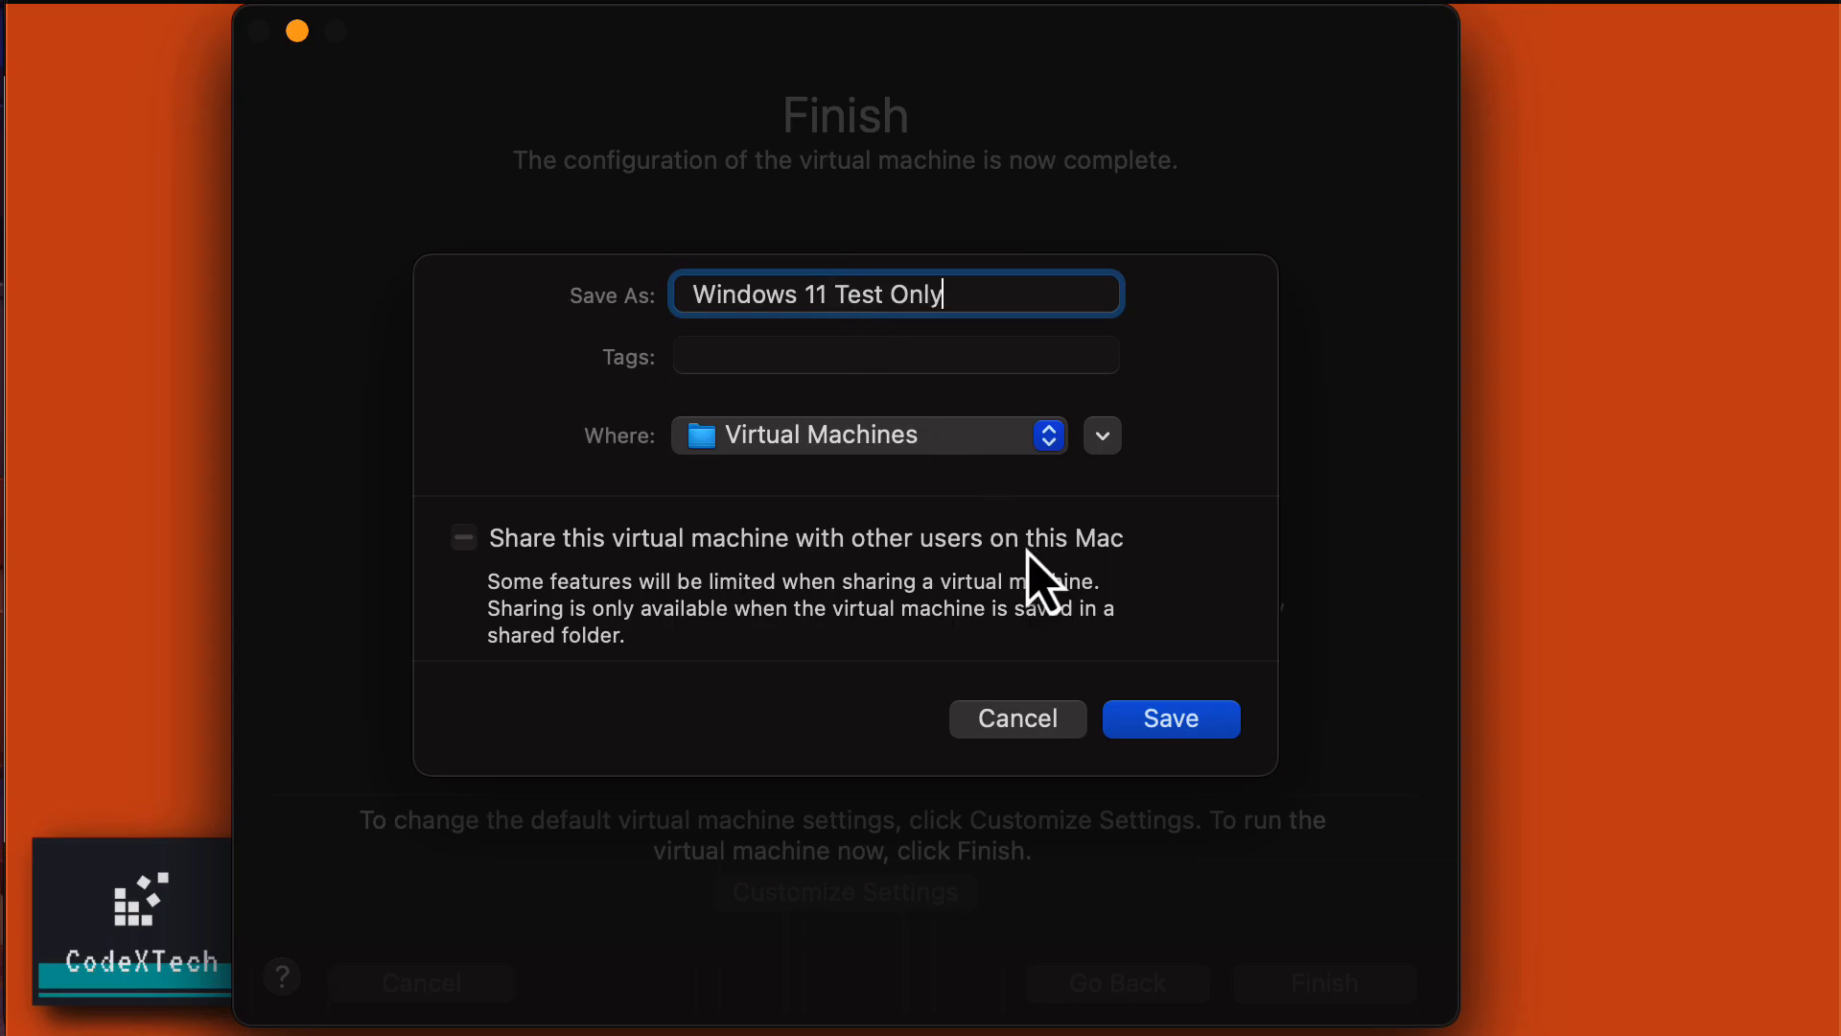
left_click(1163, 731)
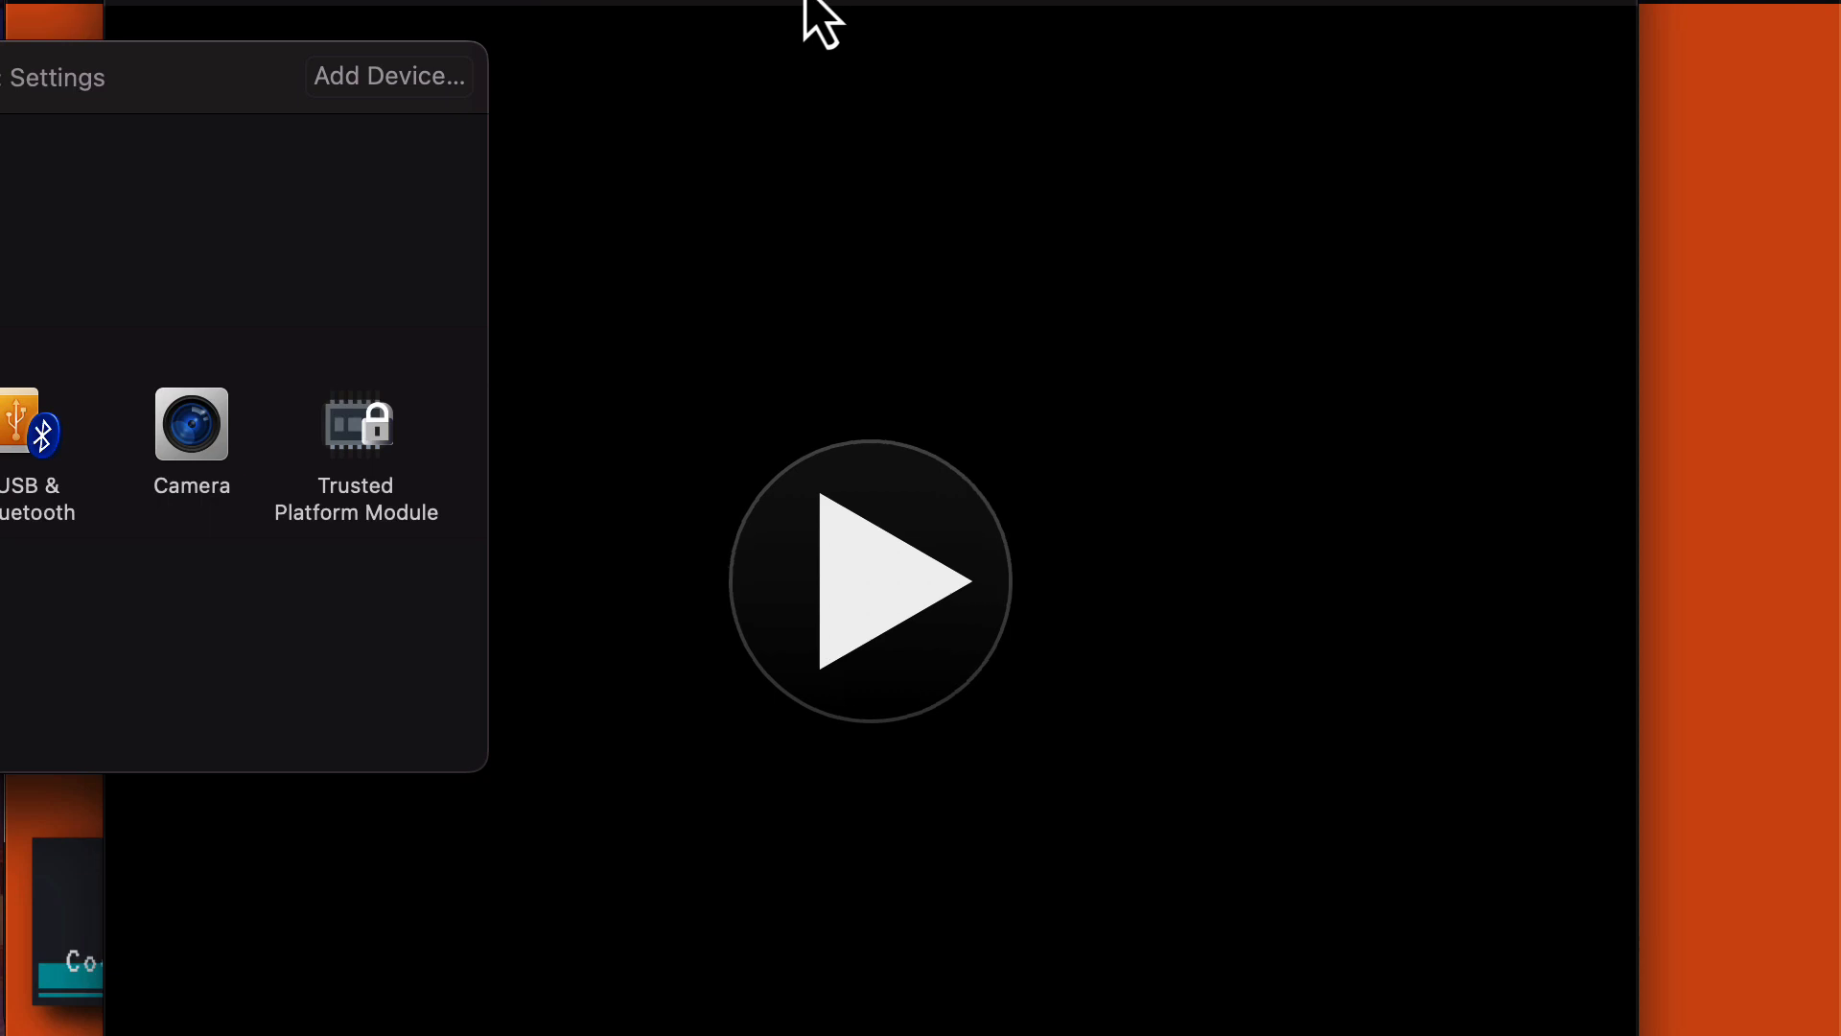
In Processors & Memory, choose 4 processor cores and enter 8192 MB of memory.
left_click(817, 19)
left_click_drag(0, 77, 491, 96)
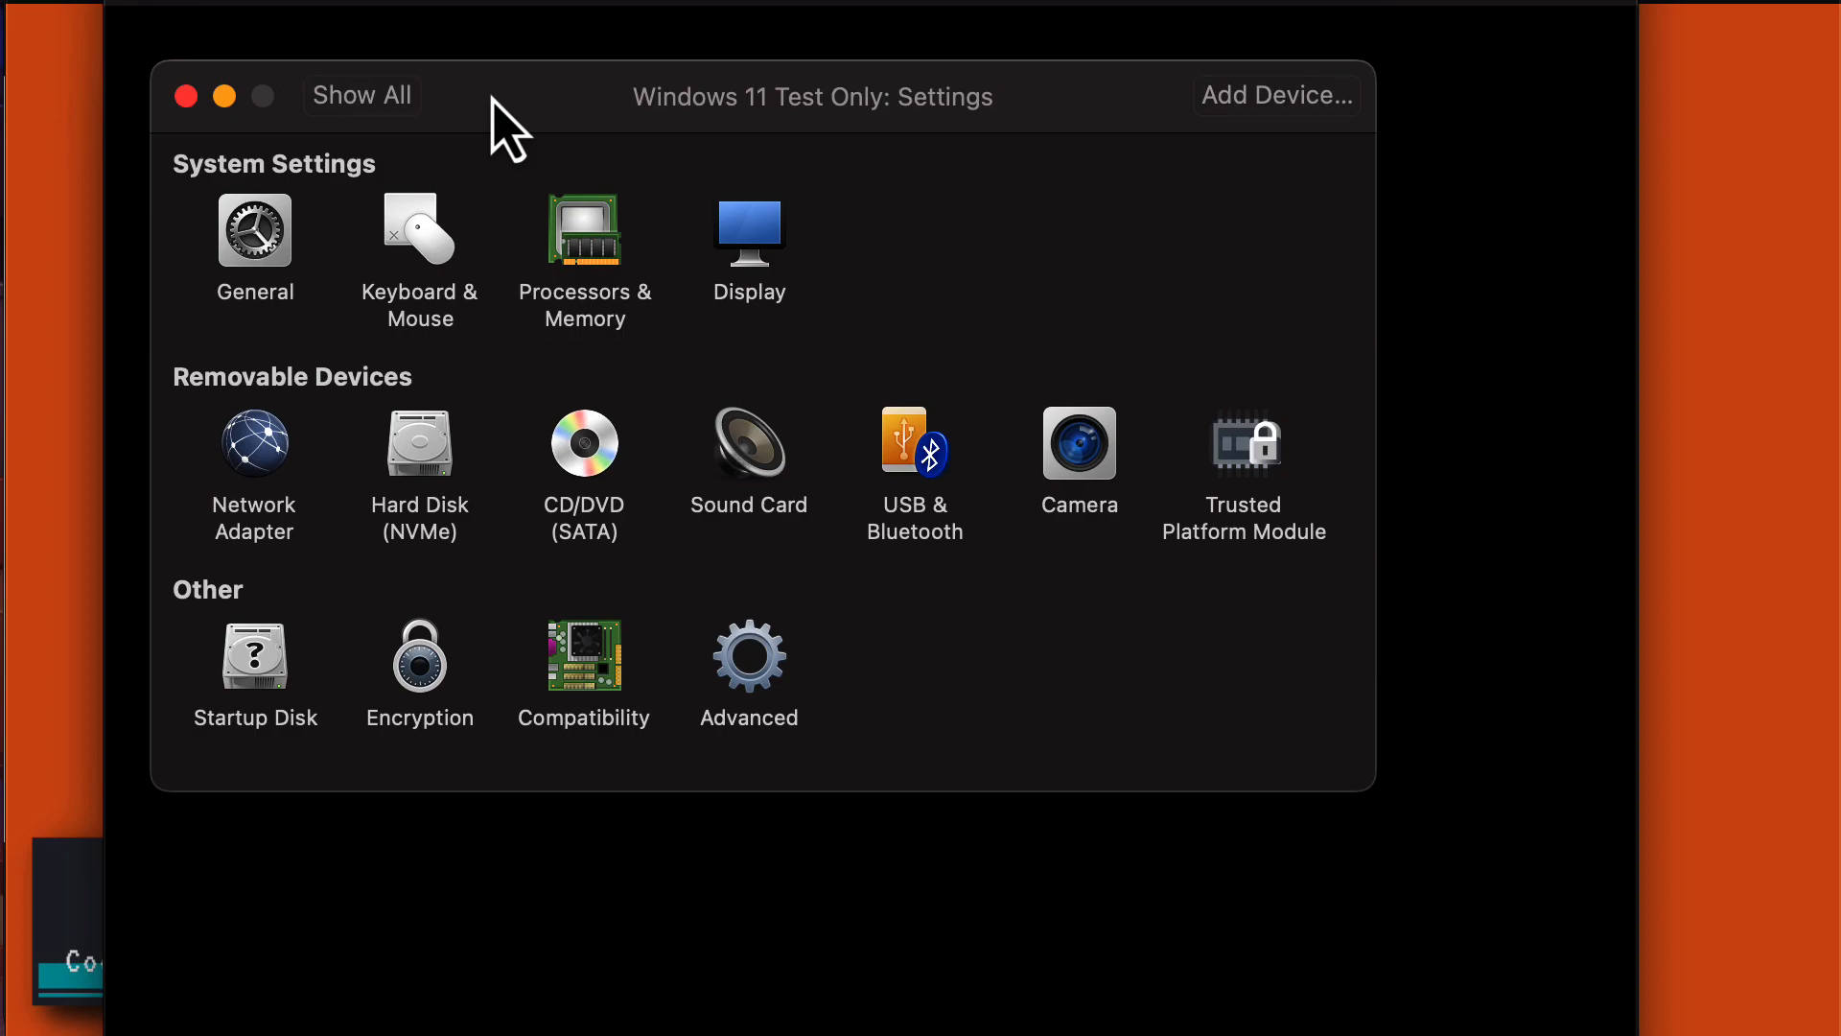
left_click(573, 278)
left_click(564, 251)
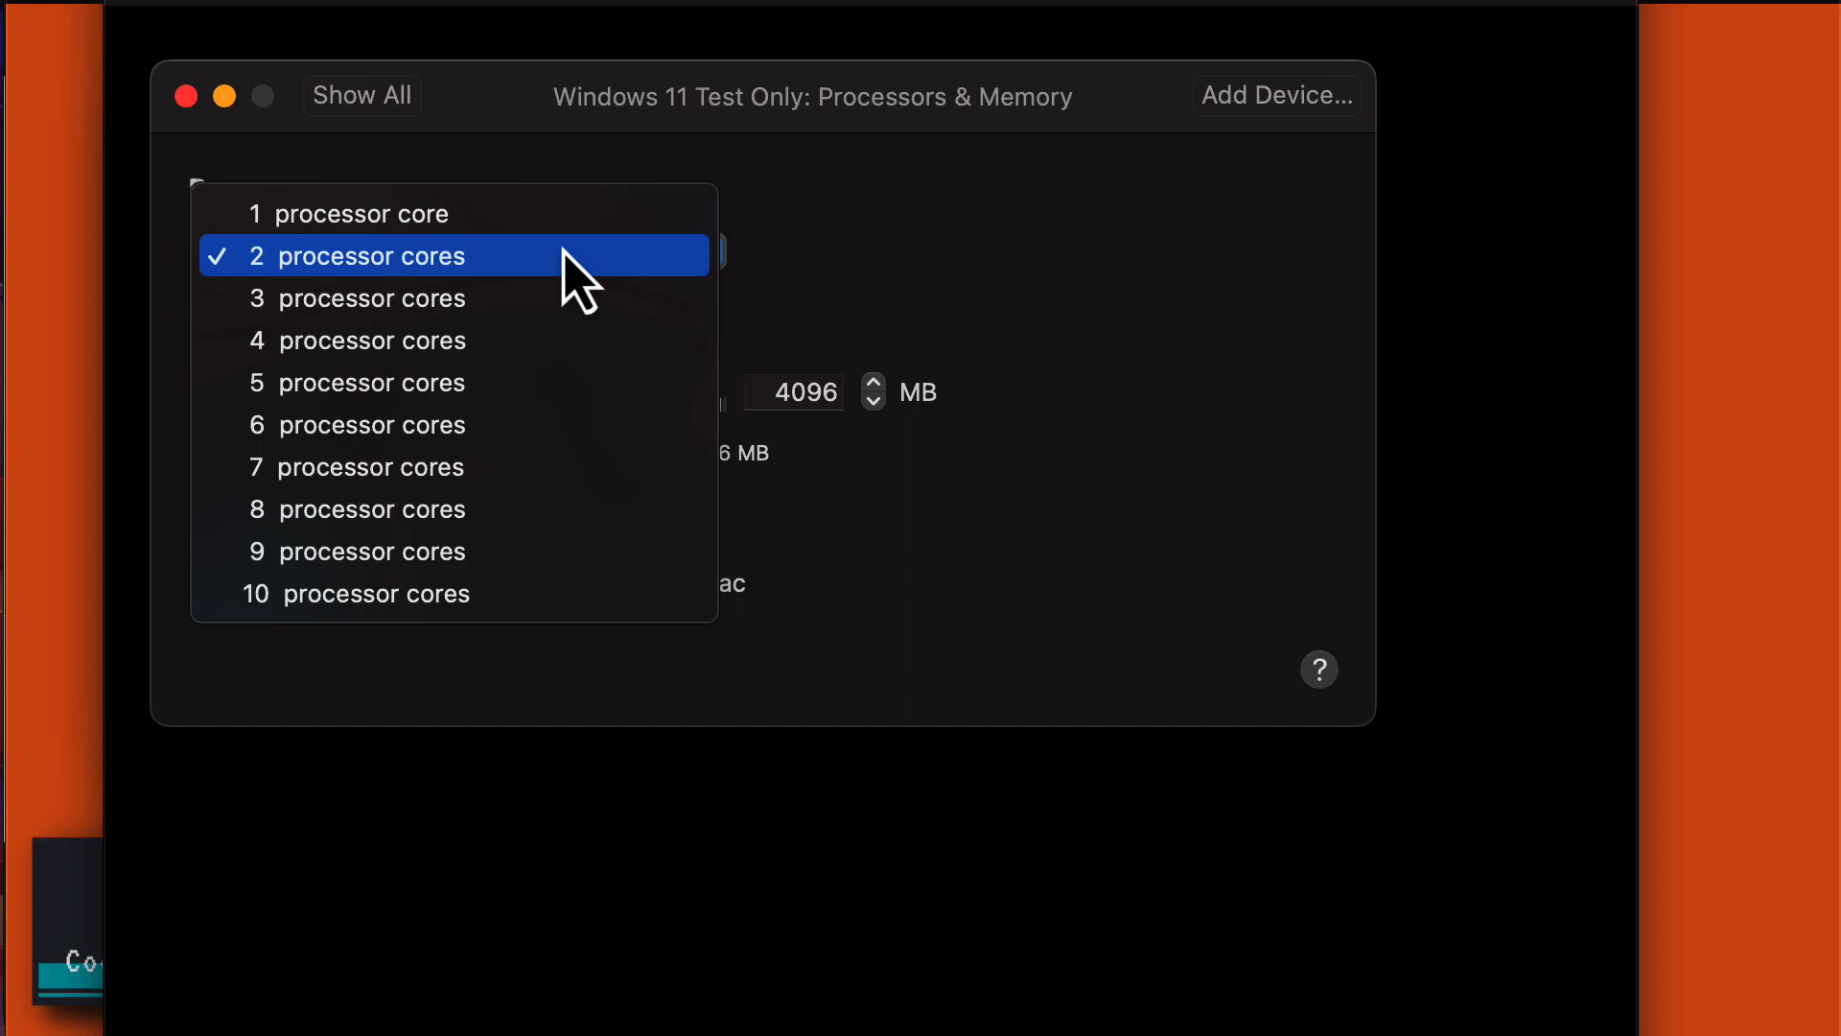
left_click(564, 342)
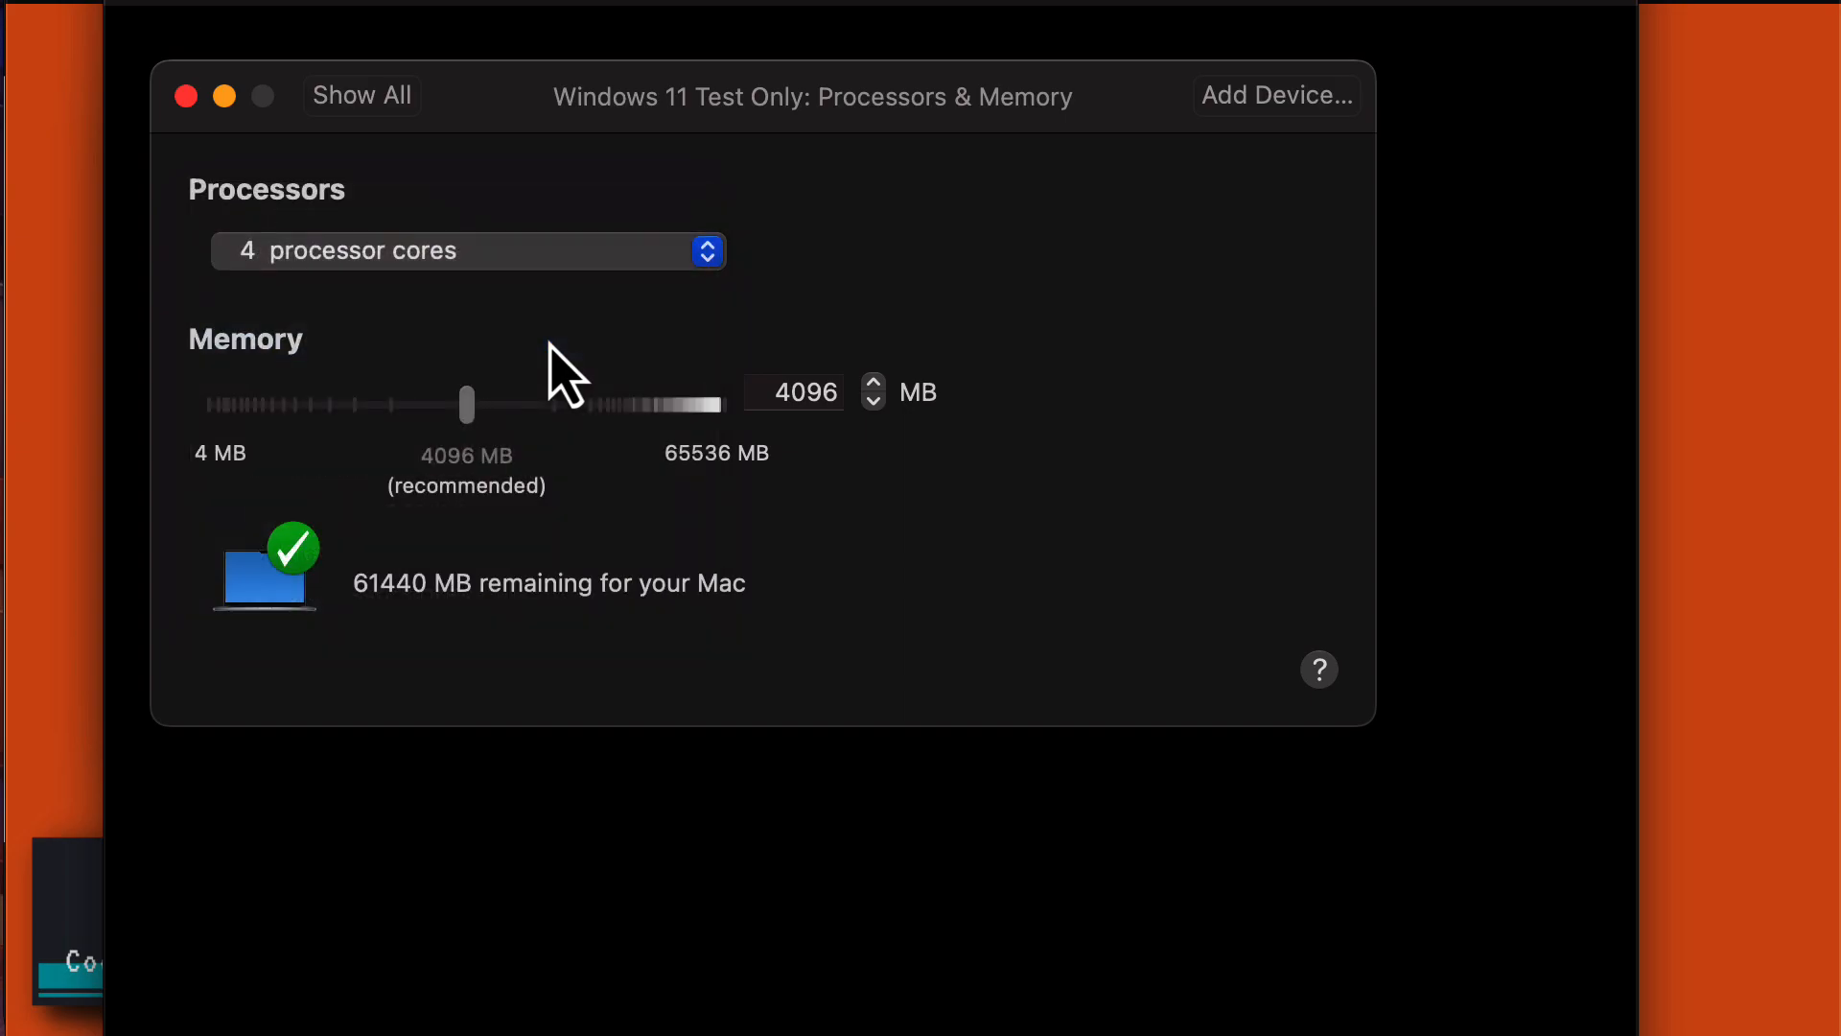
left_click(815, 395)
type("8192")
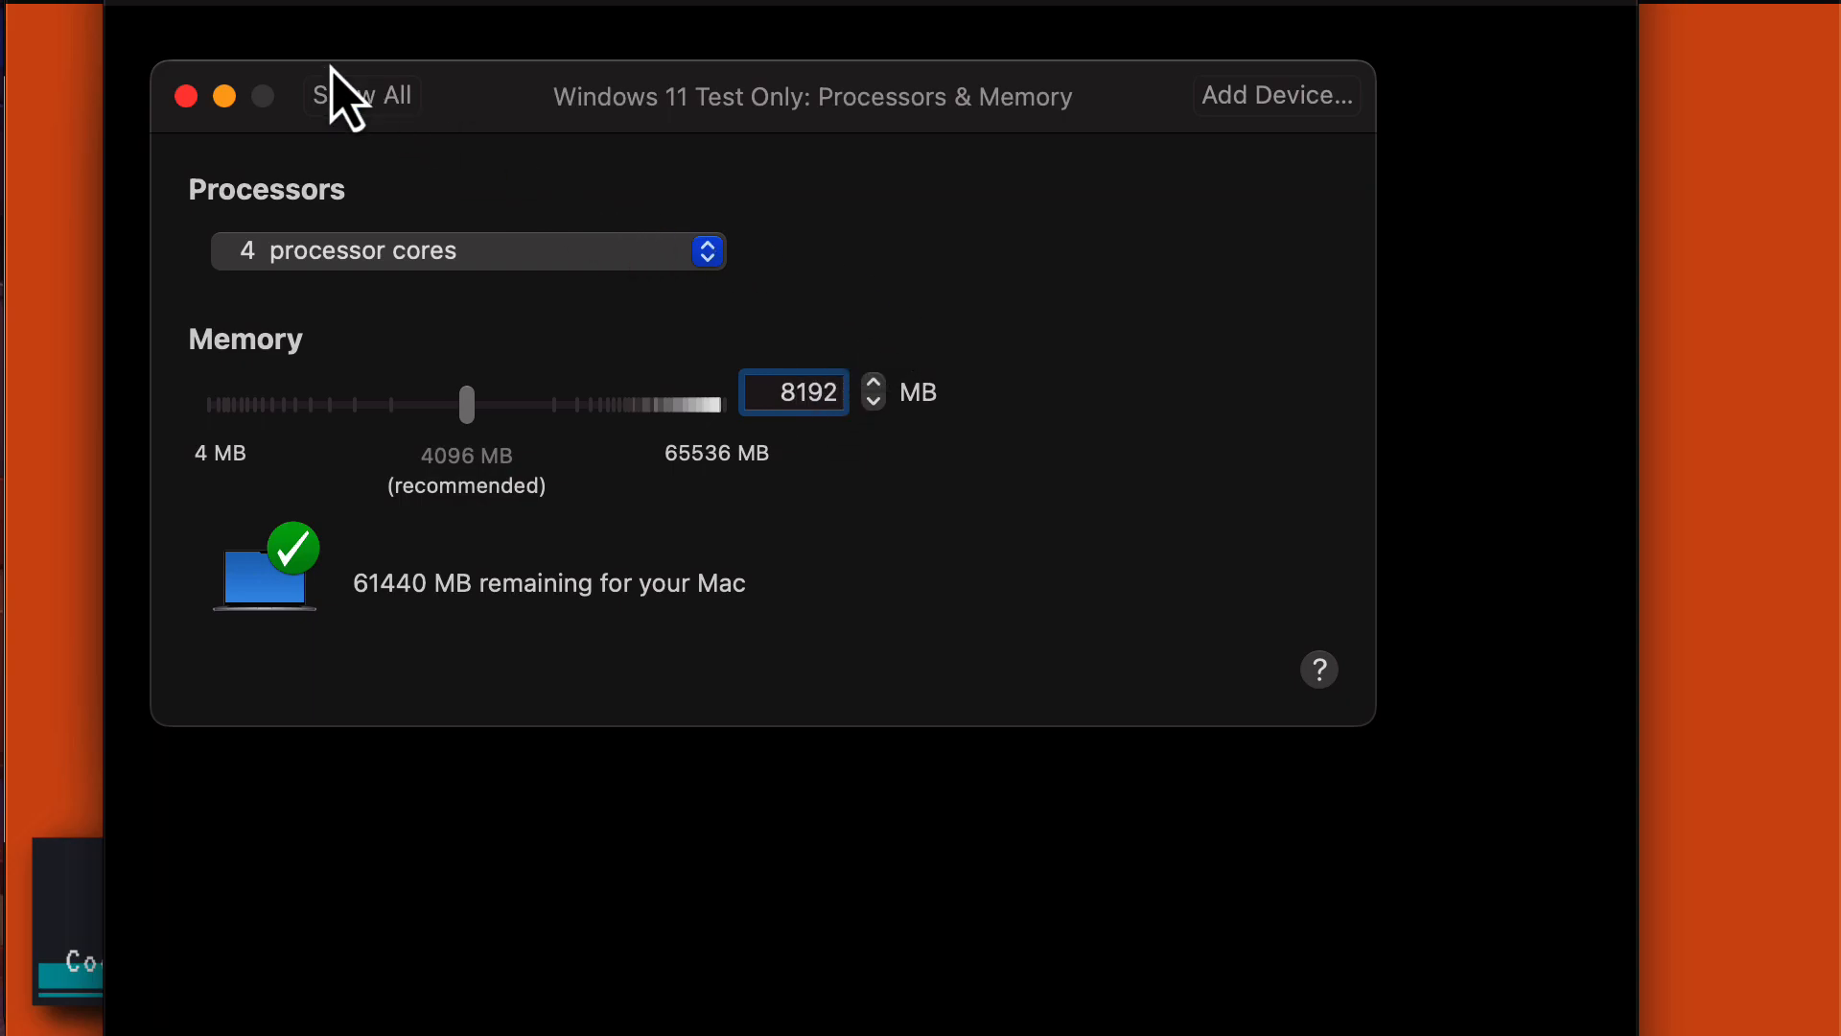
left_click(340, 92)
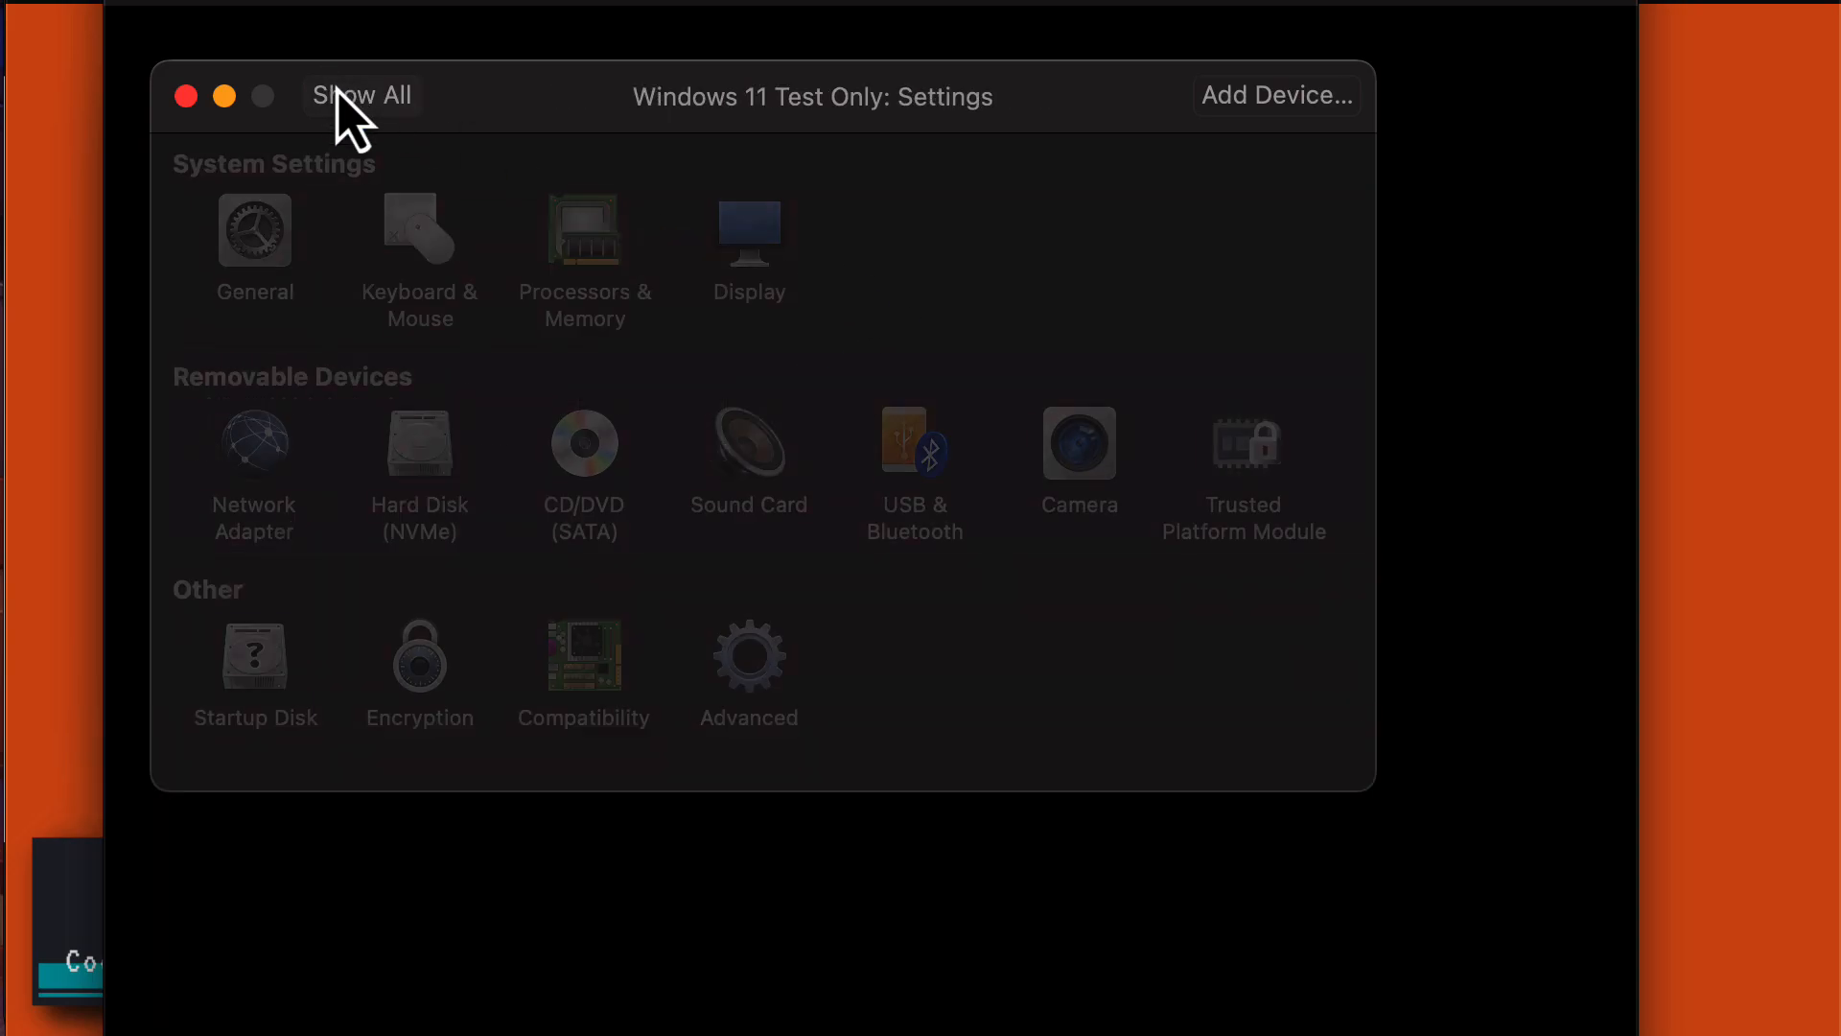
left_click(750, 235)
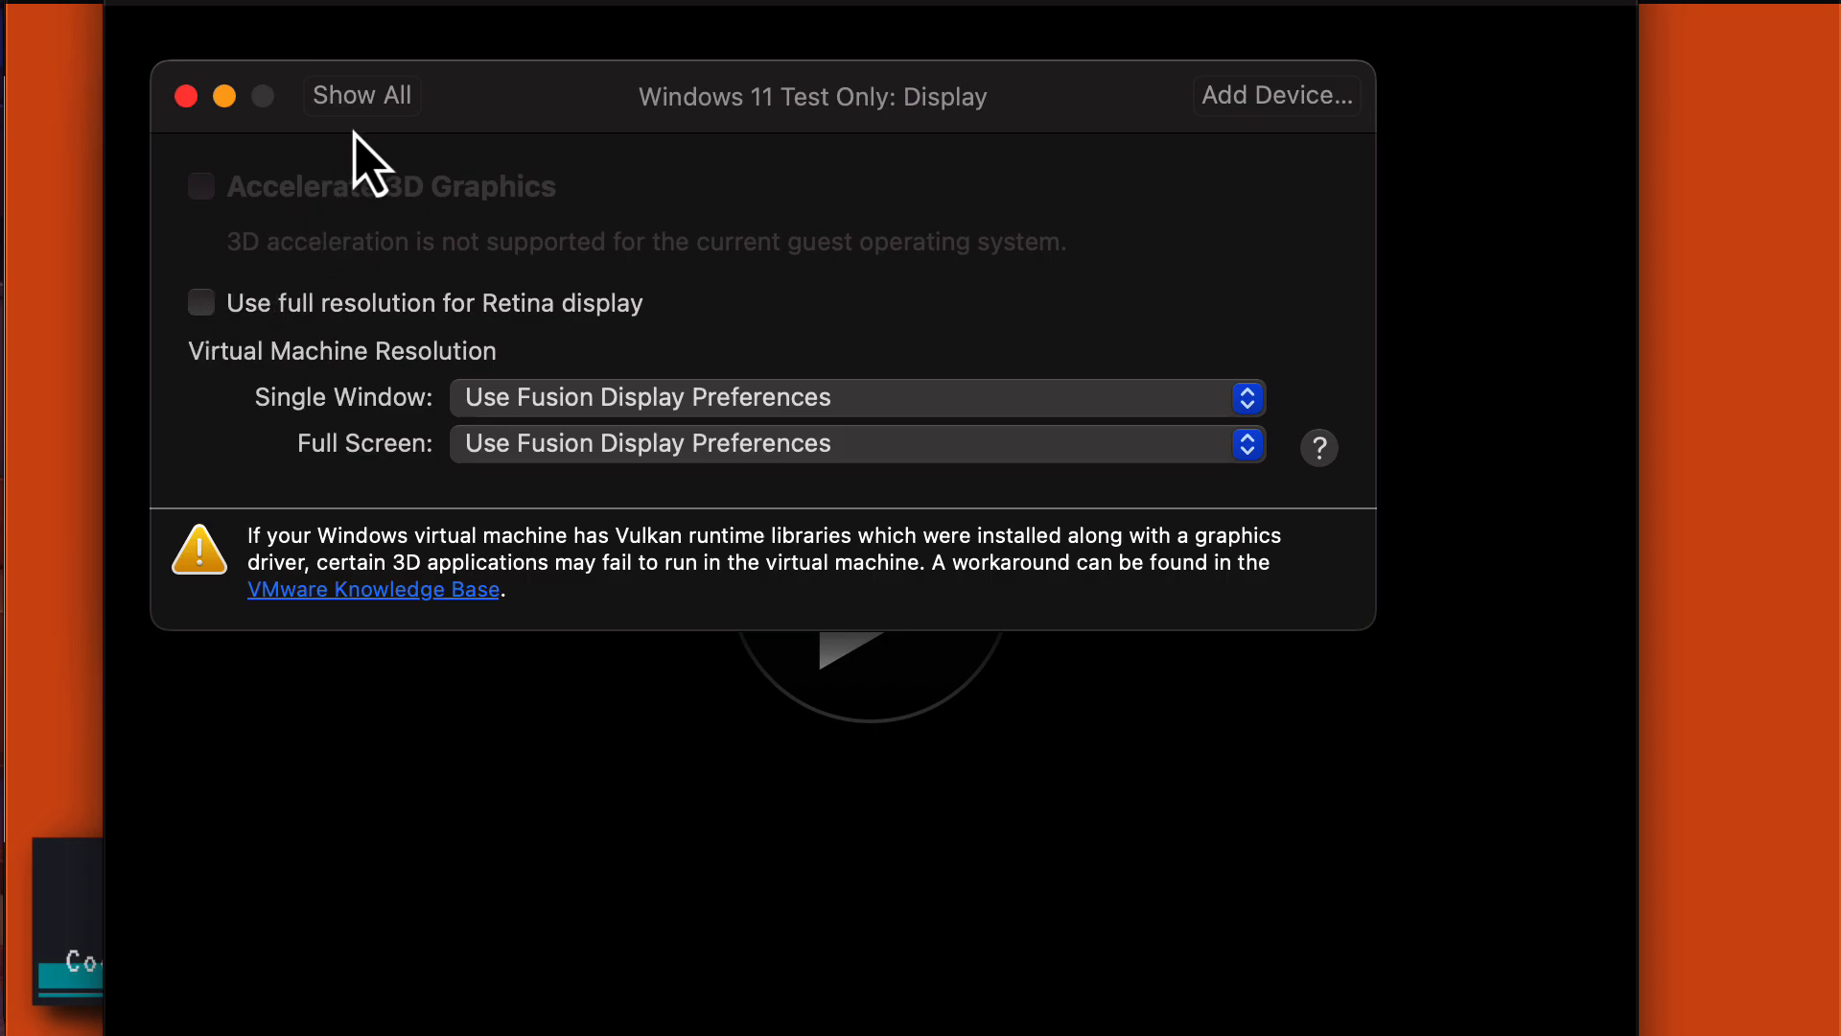
left_click(368, 111)
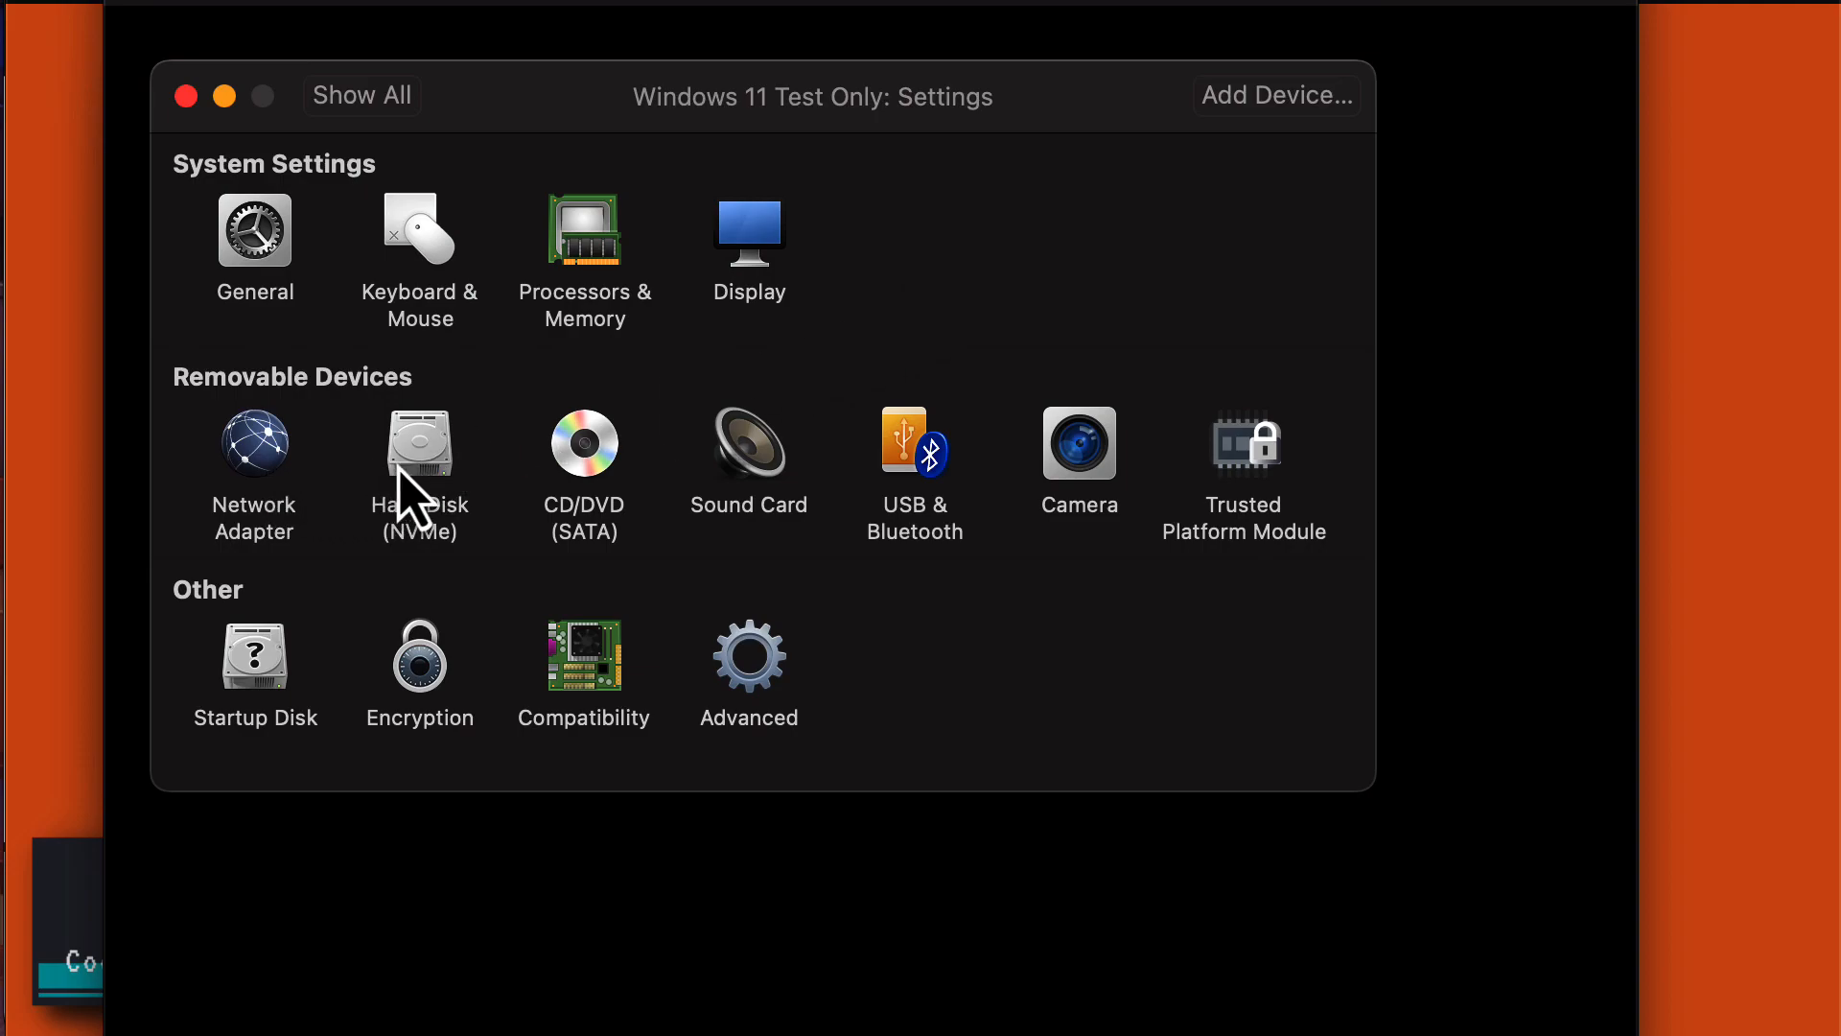
Point the CD/DVD (SATA) drive at the Win11_setup.ISO disc image.
left_click(588, 444)
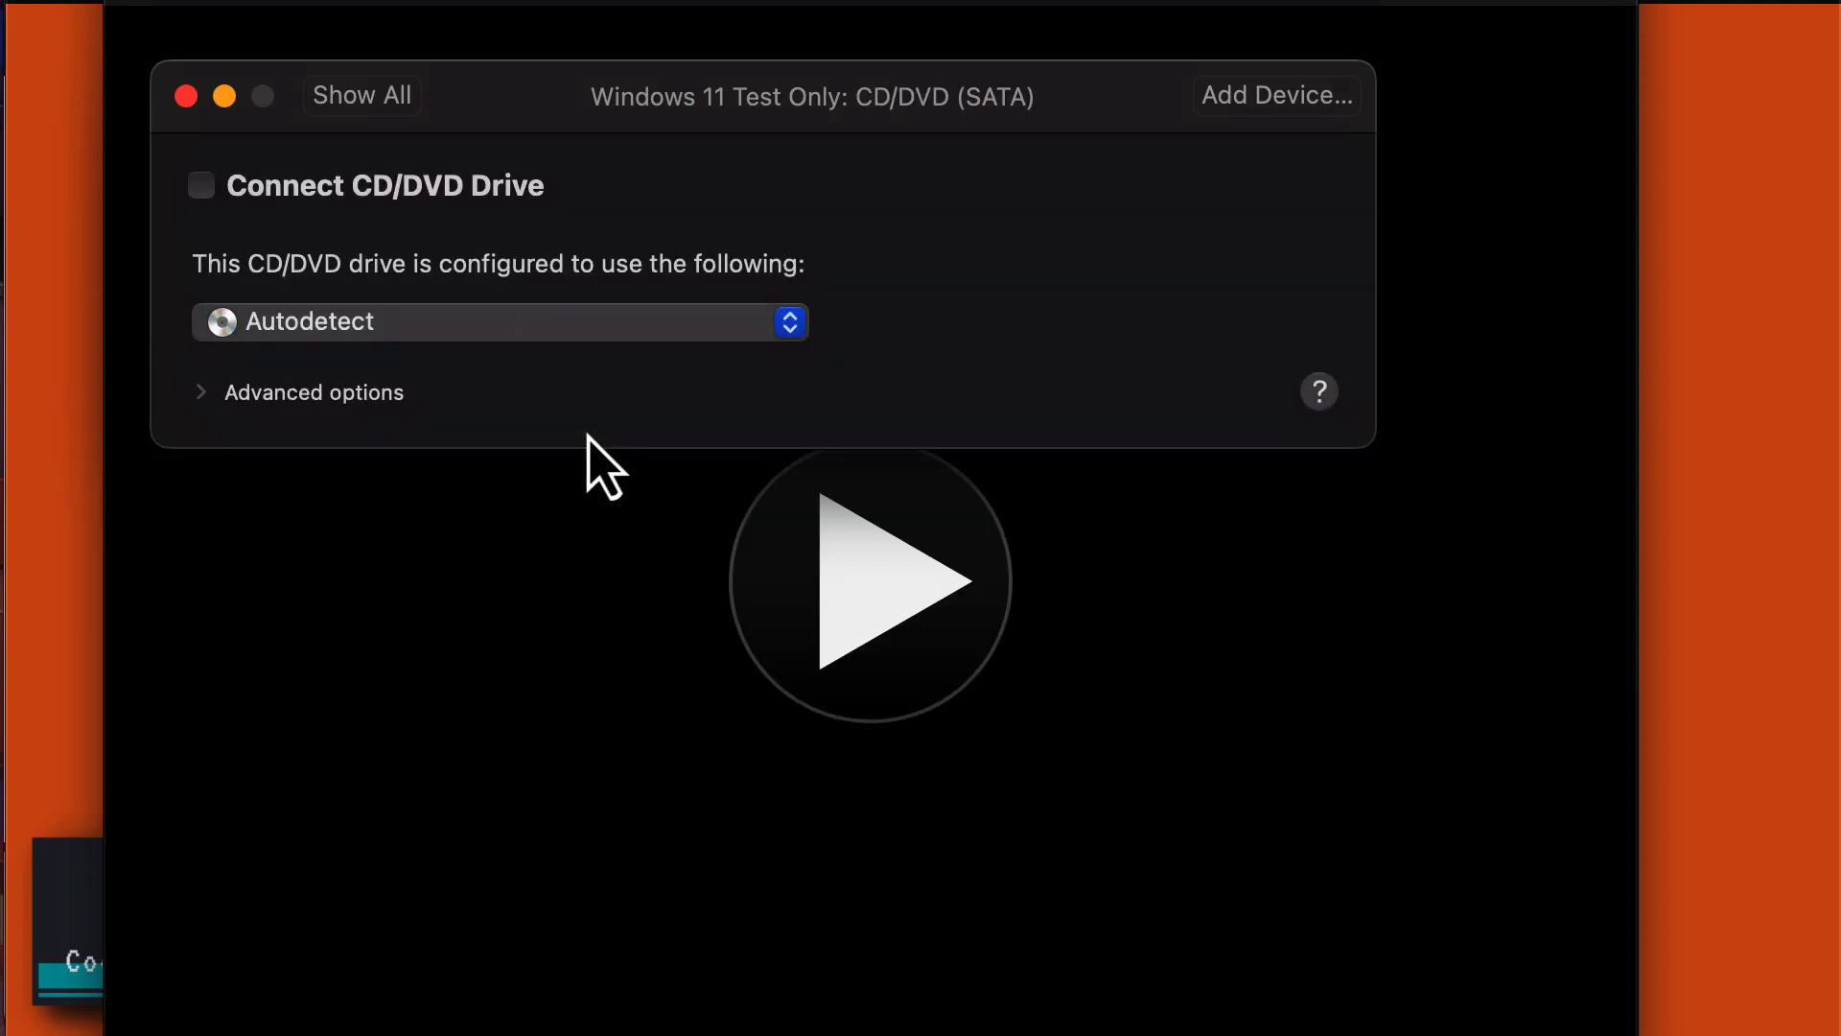
left_click(527, 321)
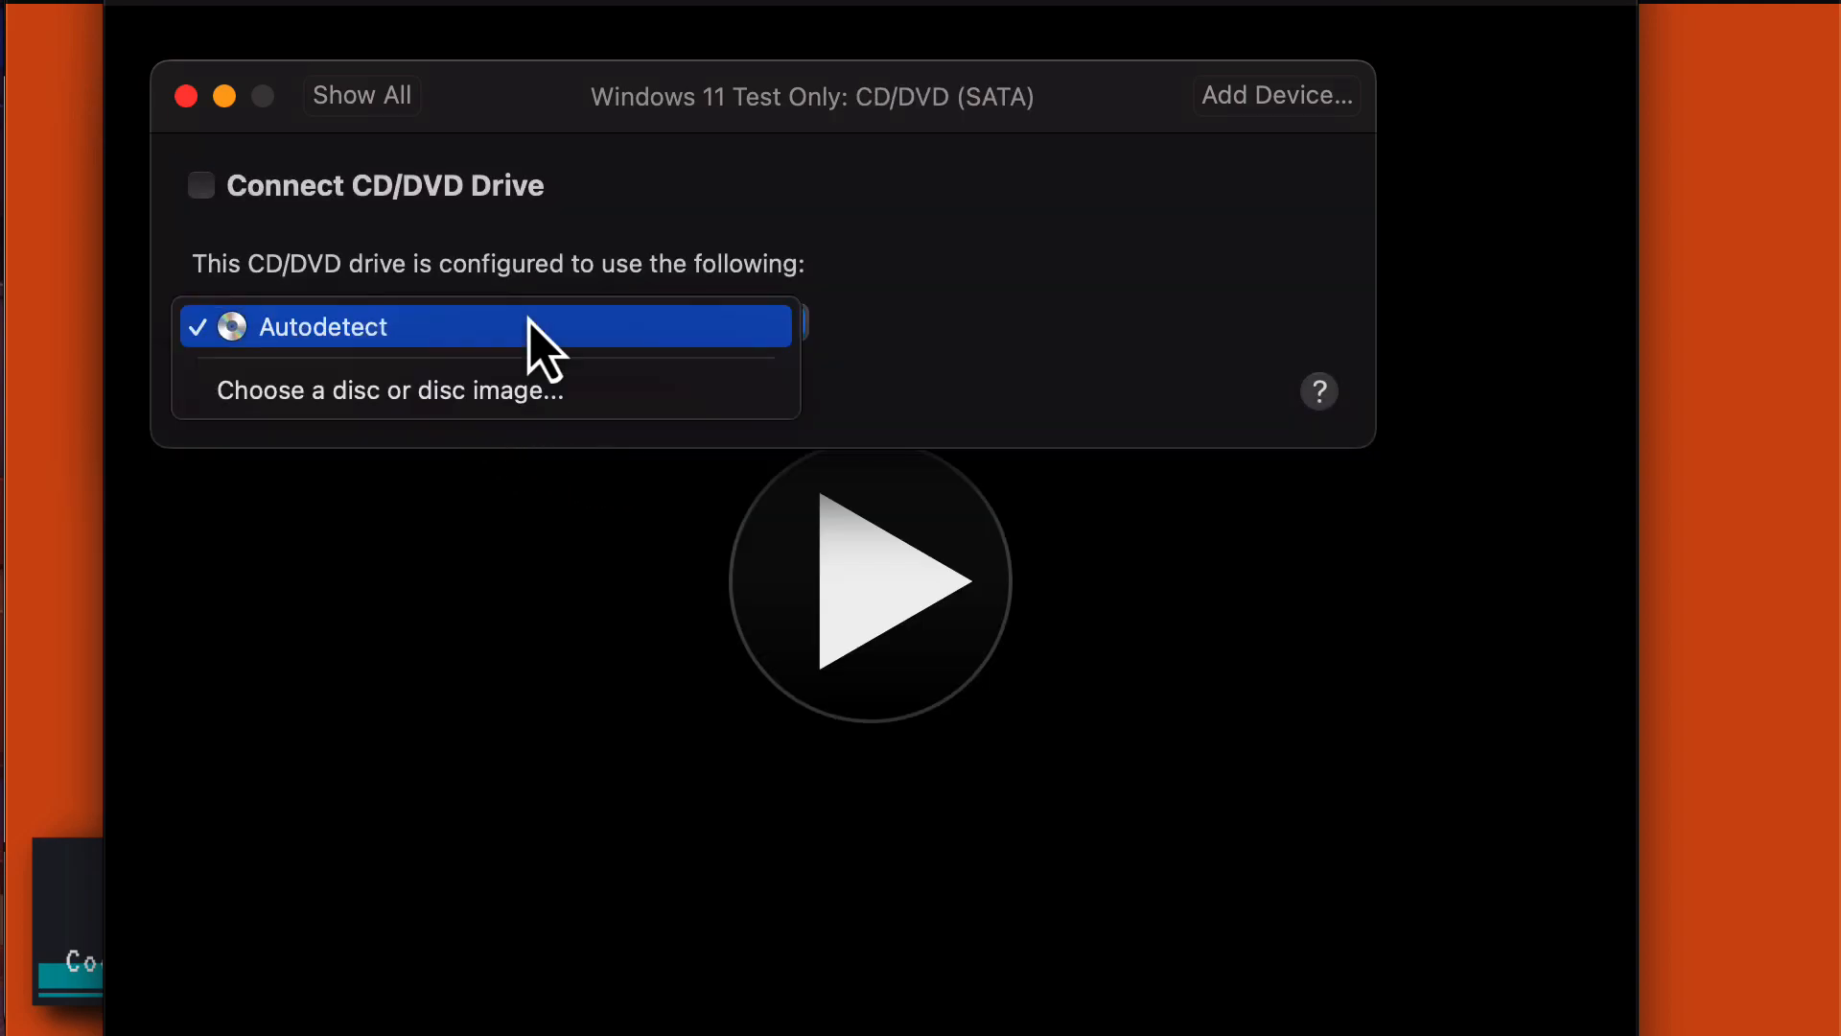
left_click(513, 398)
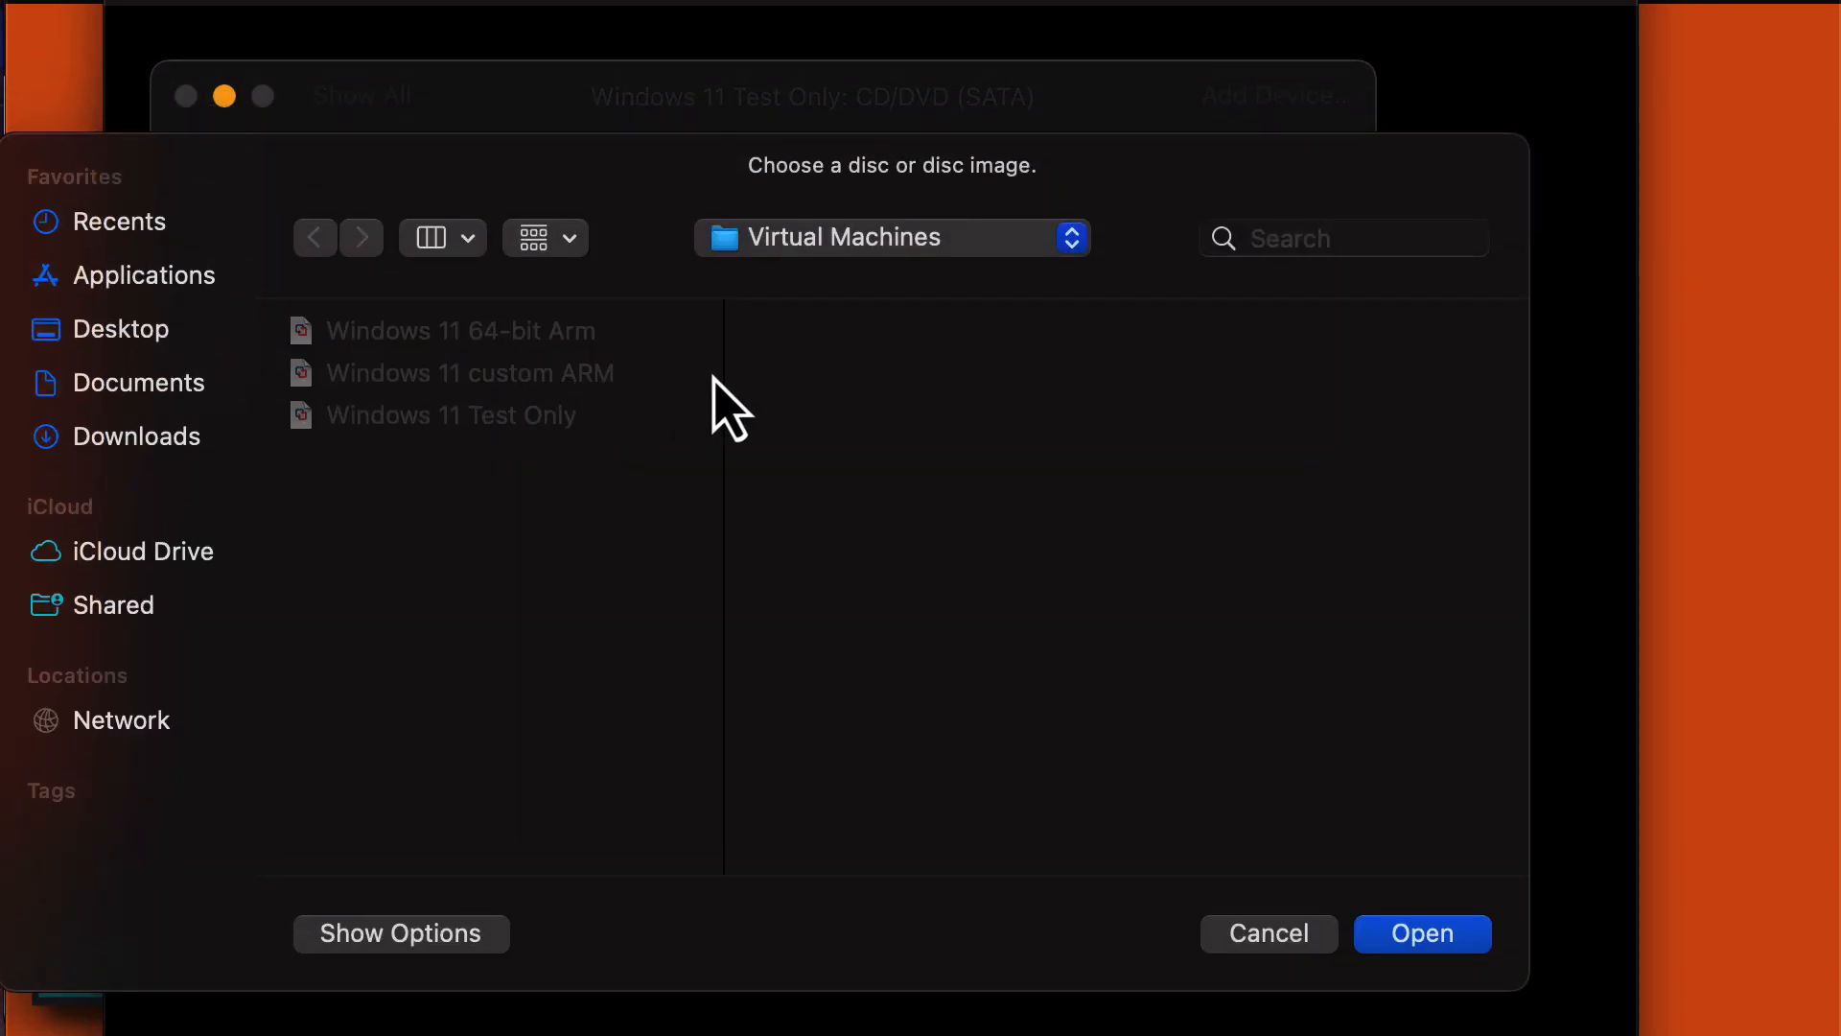
left_click(1458, 932)
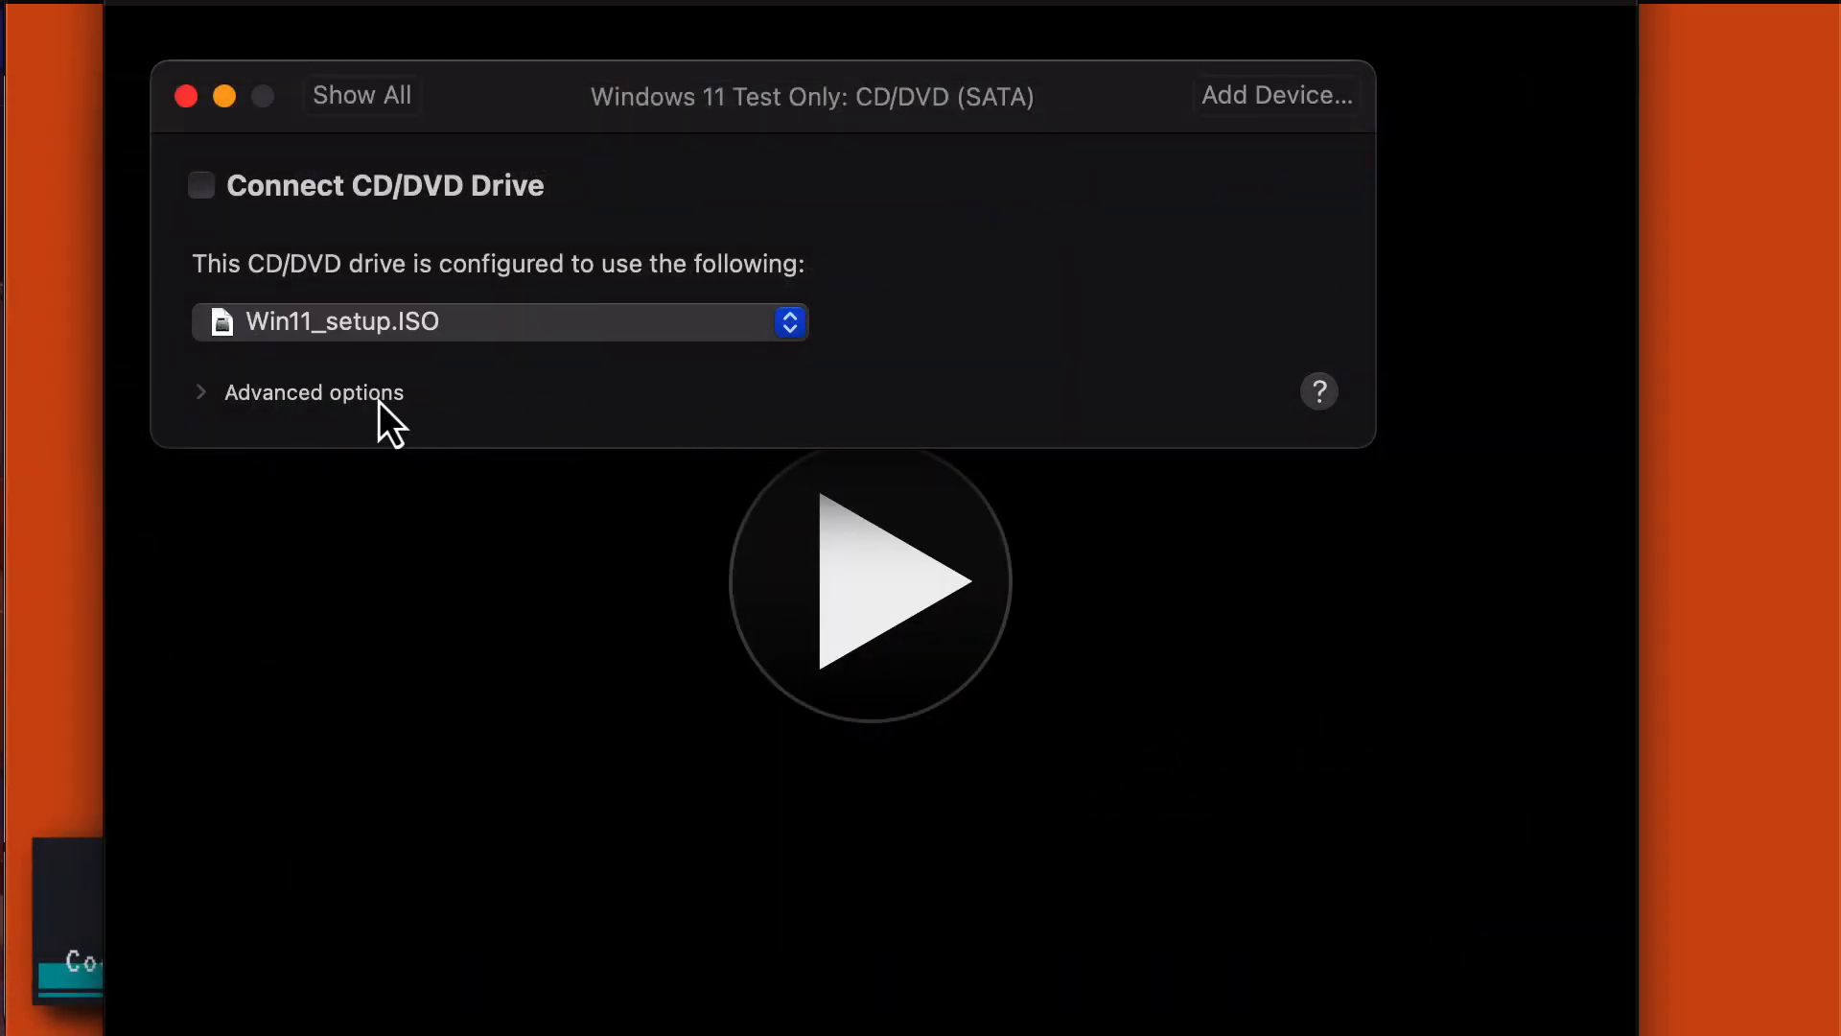
left_click(204, 395)
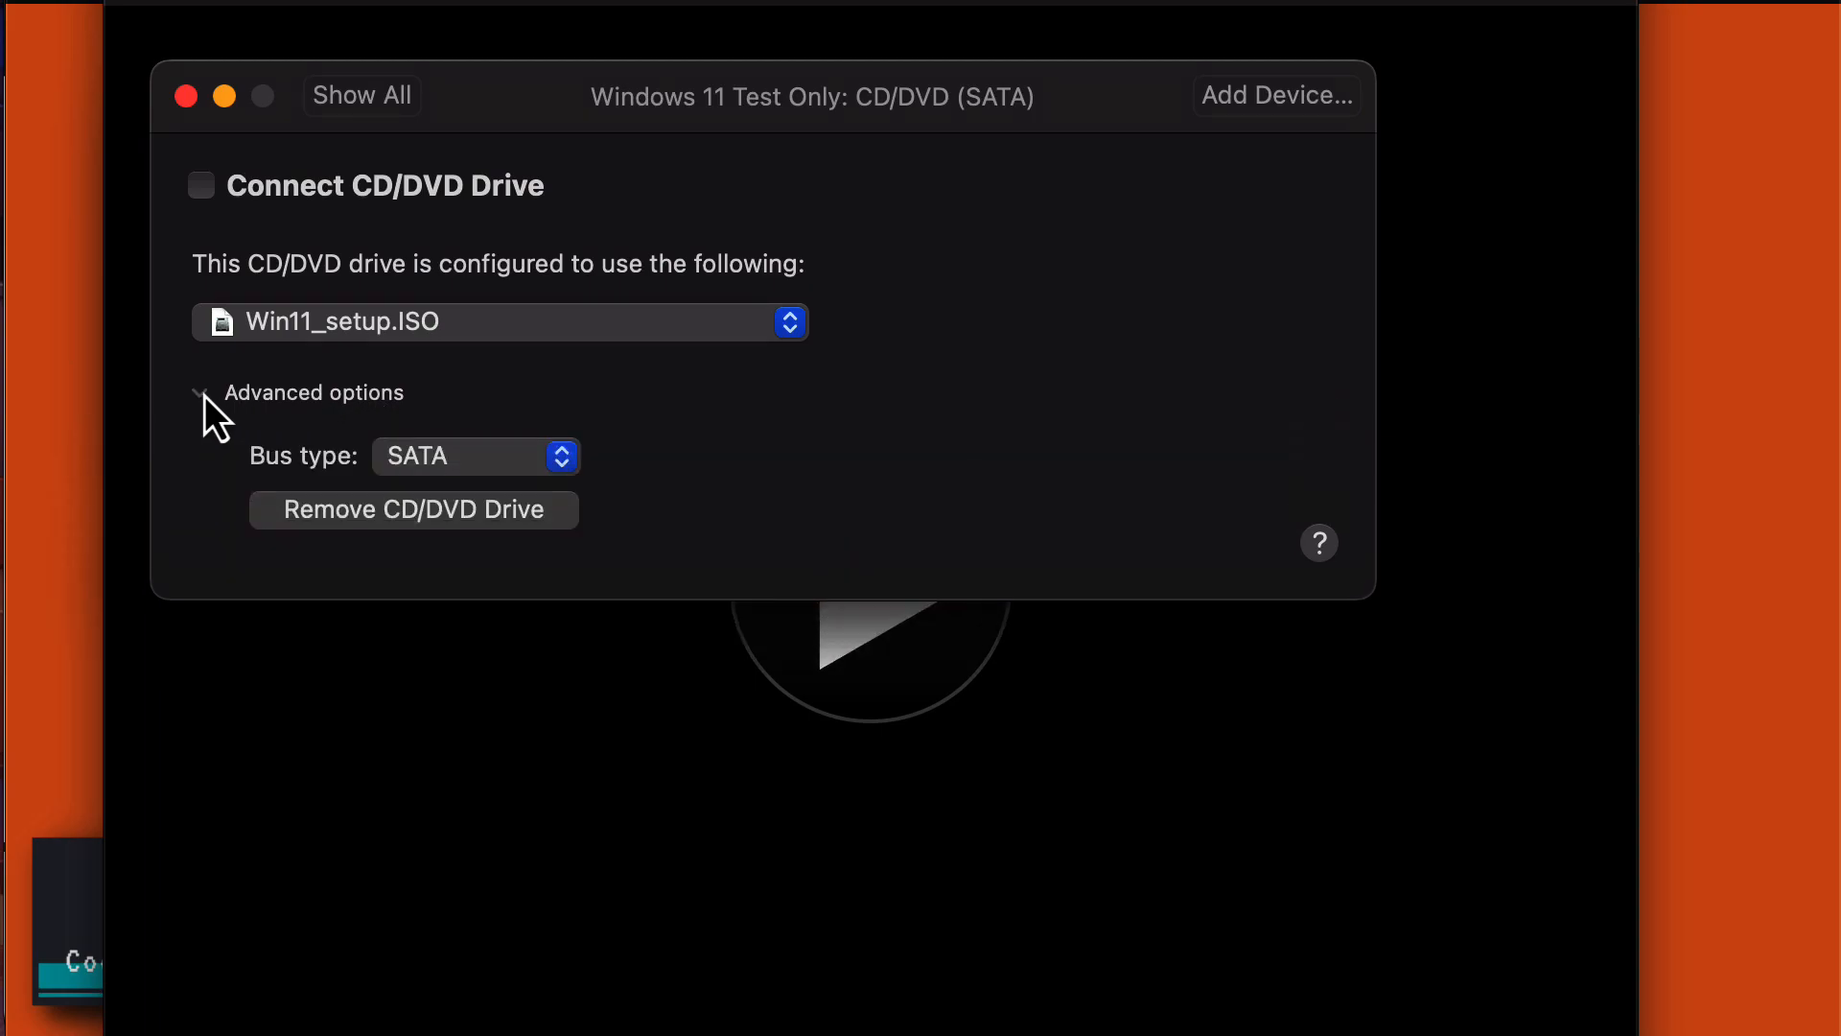
left_click(349, 106)
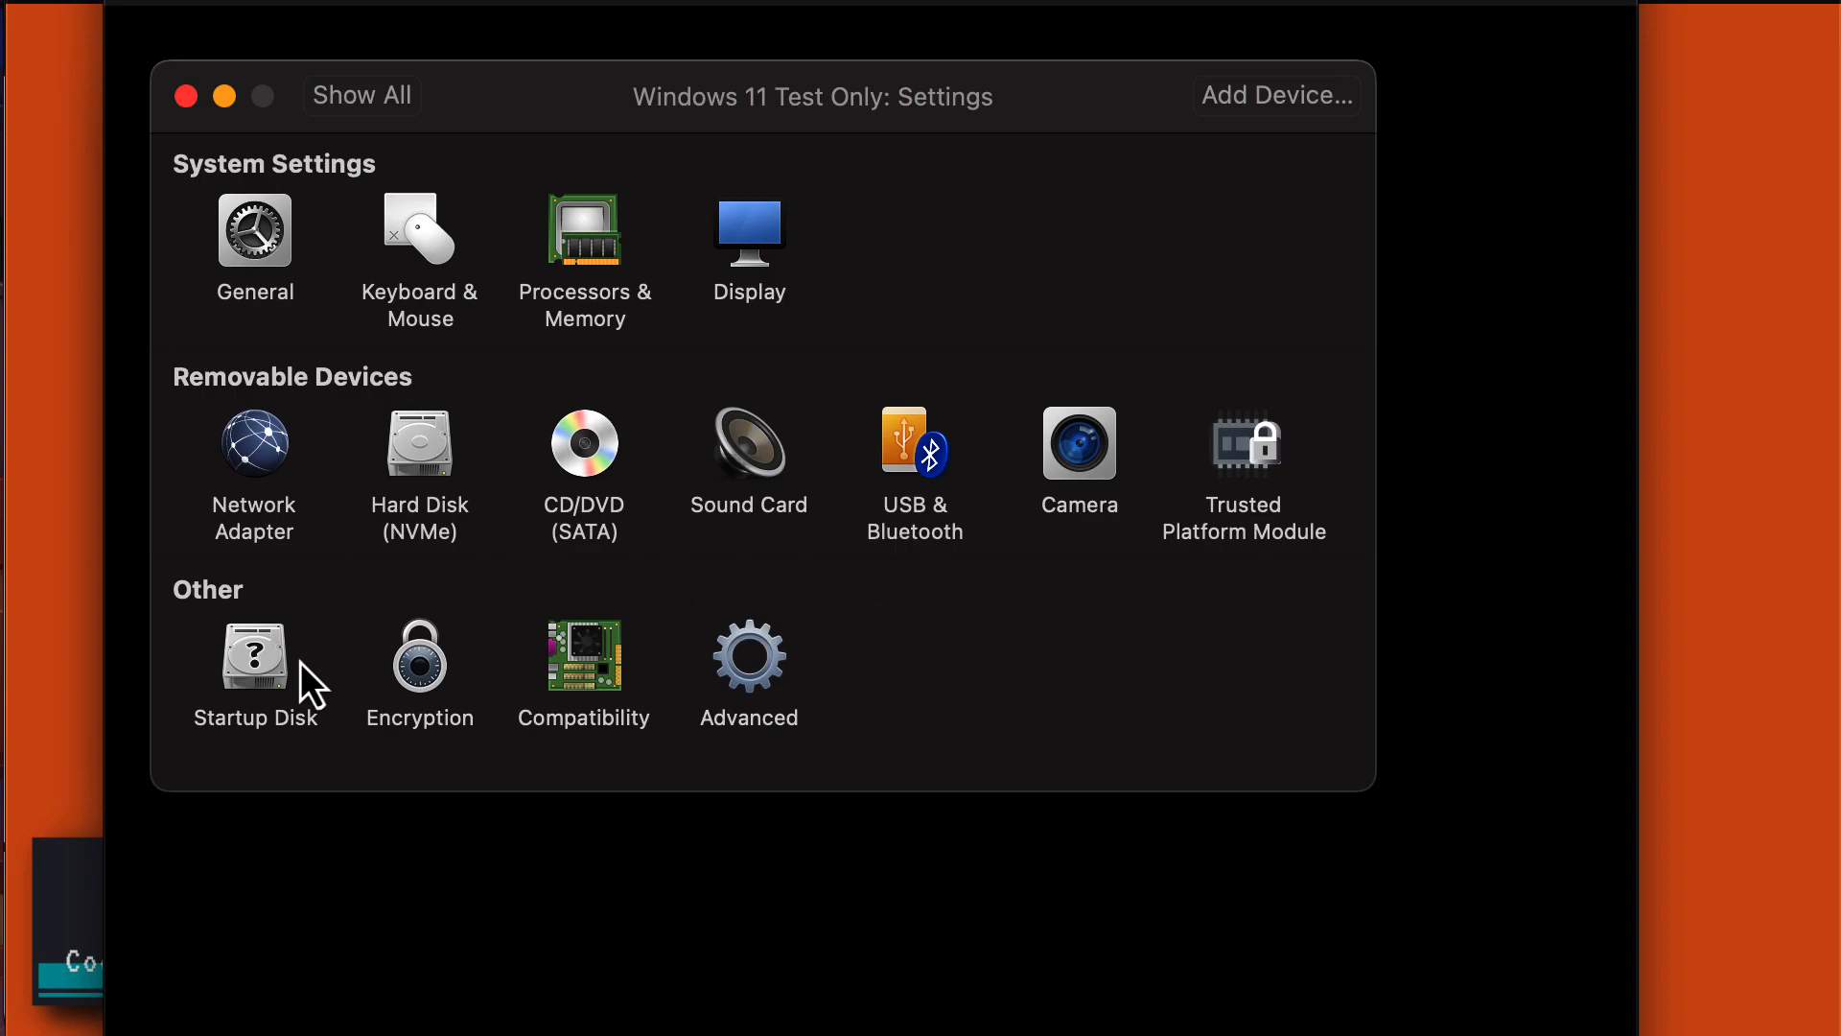
Set the VM's startup disk to CD/DVD and restart it.
left_click(279, 675)
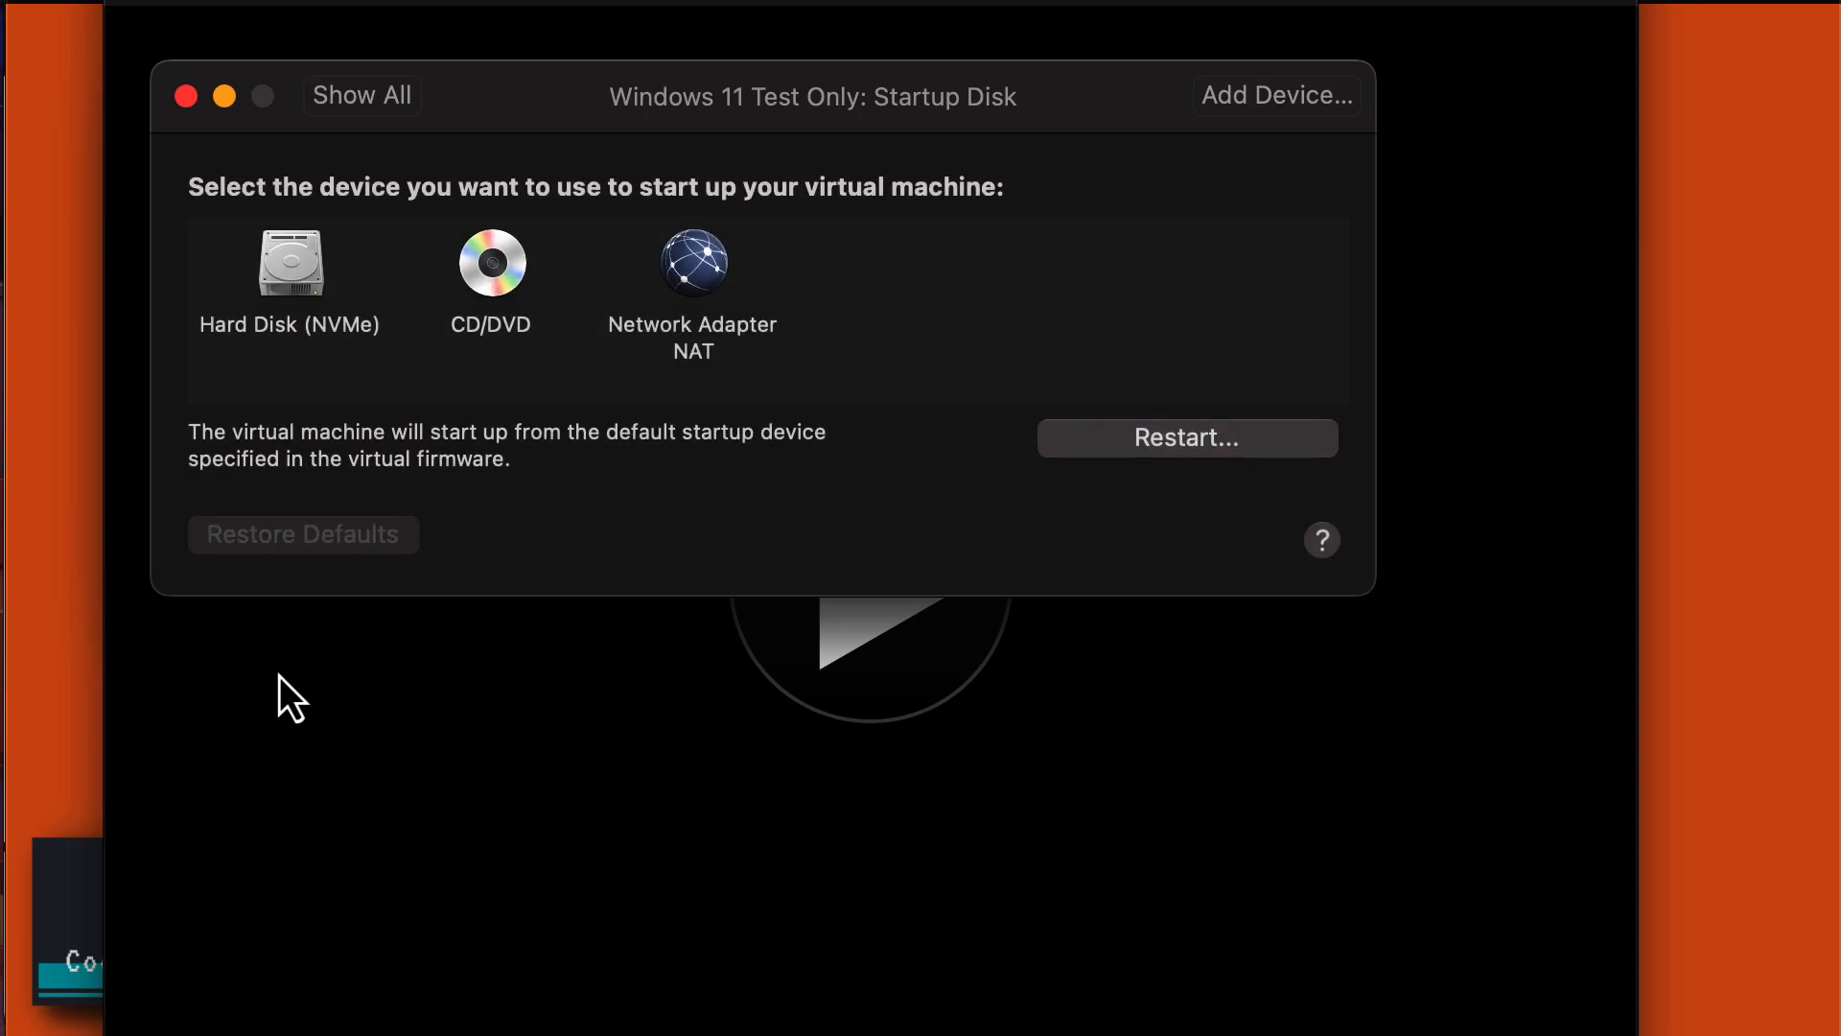
left_click(492, 272)
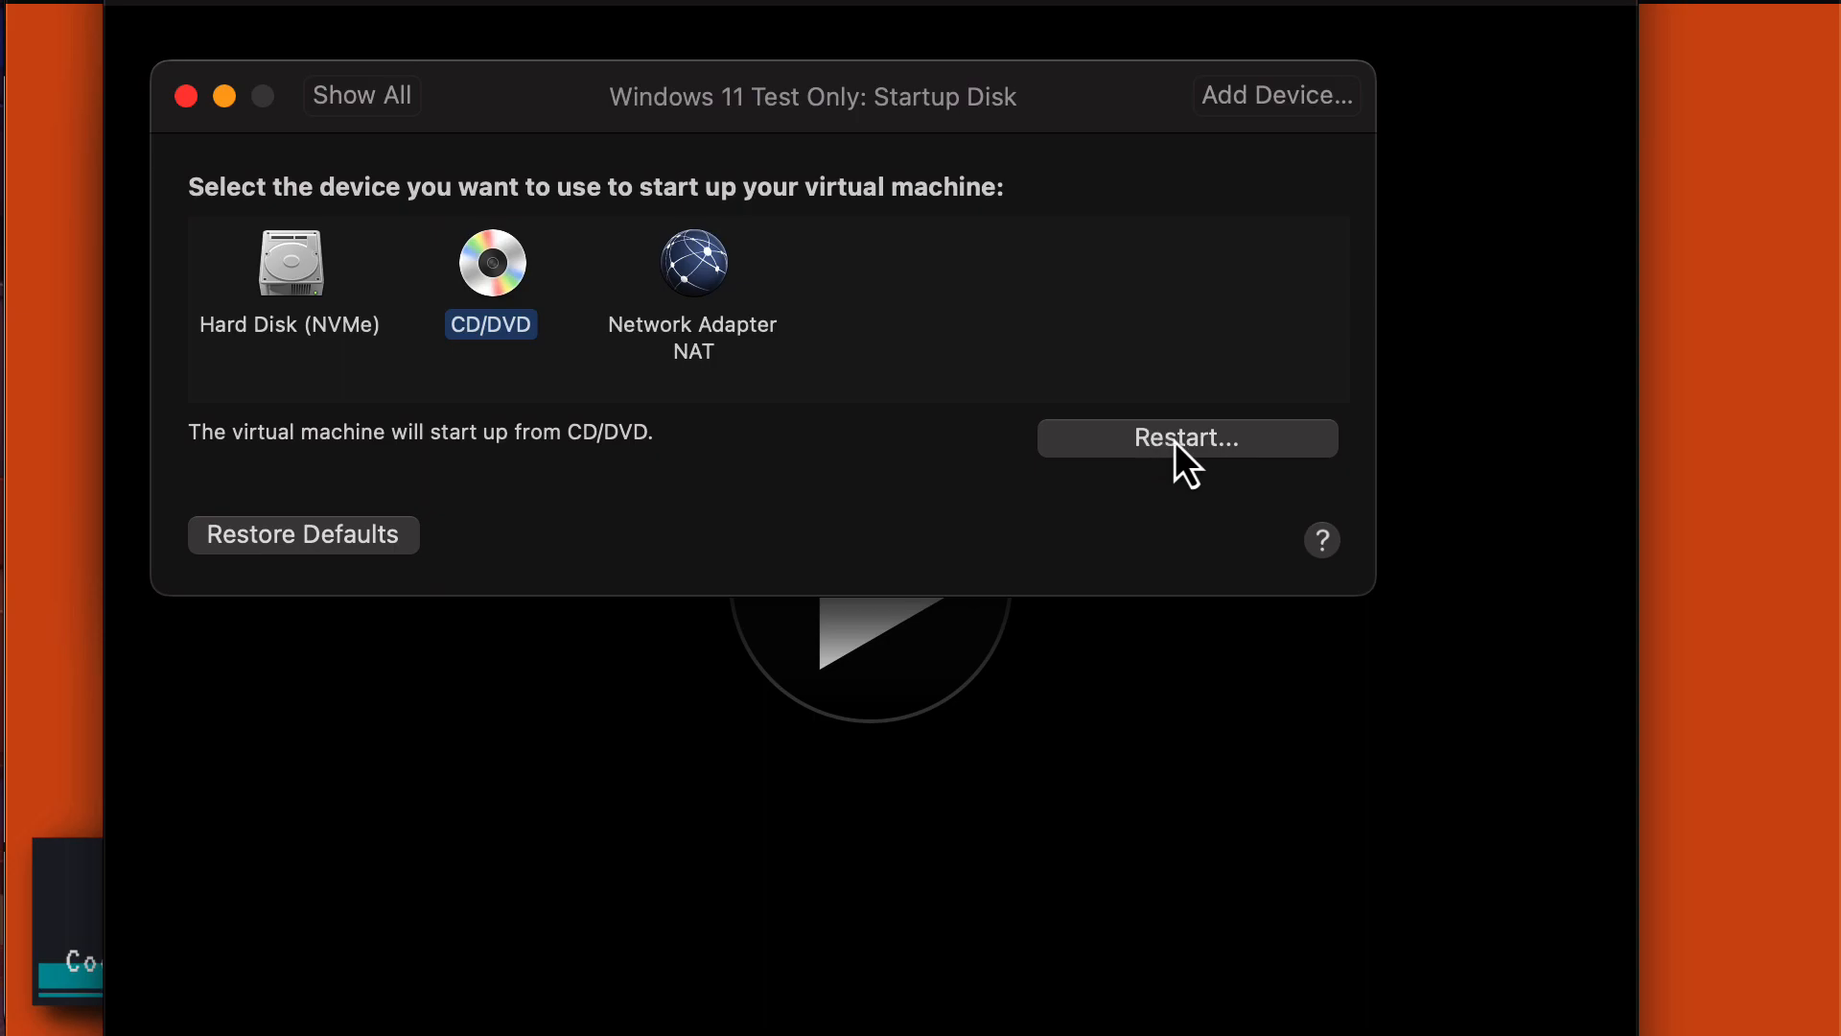
left_click(1222, 437)
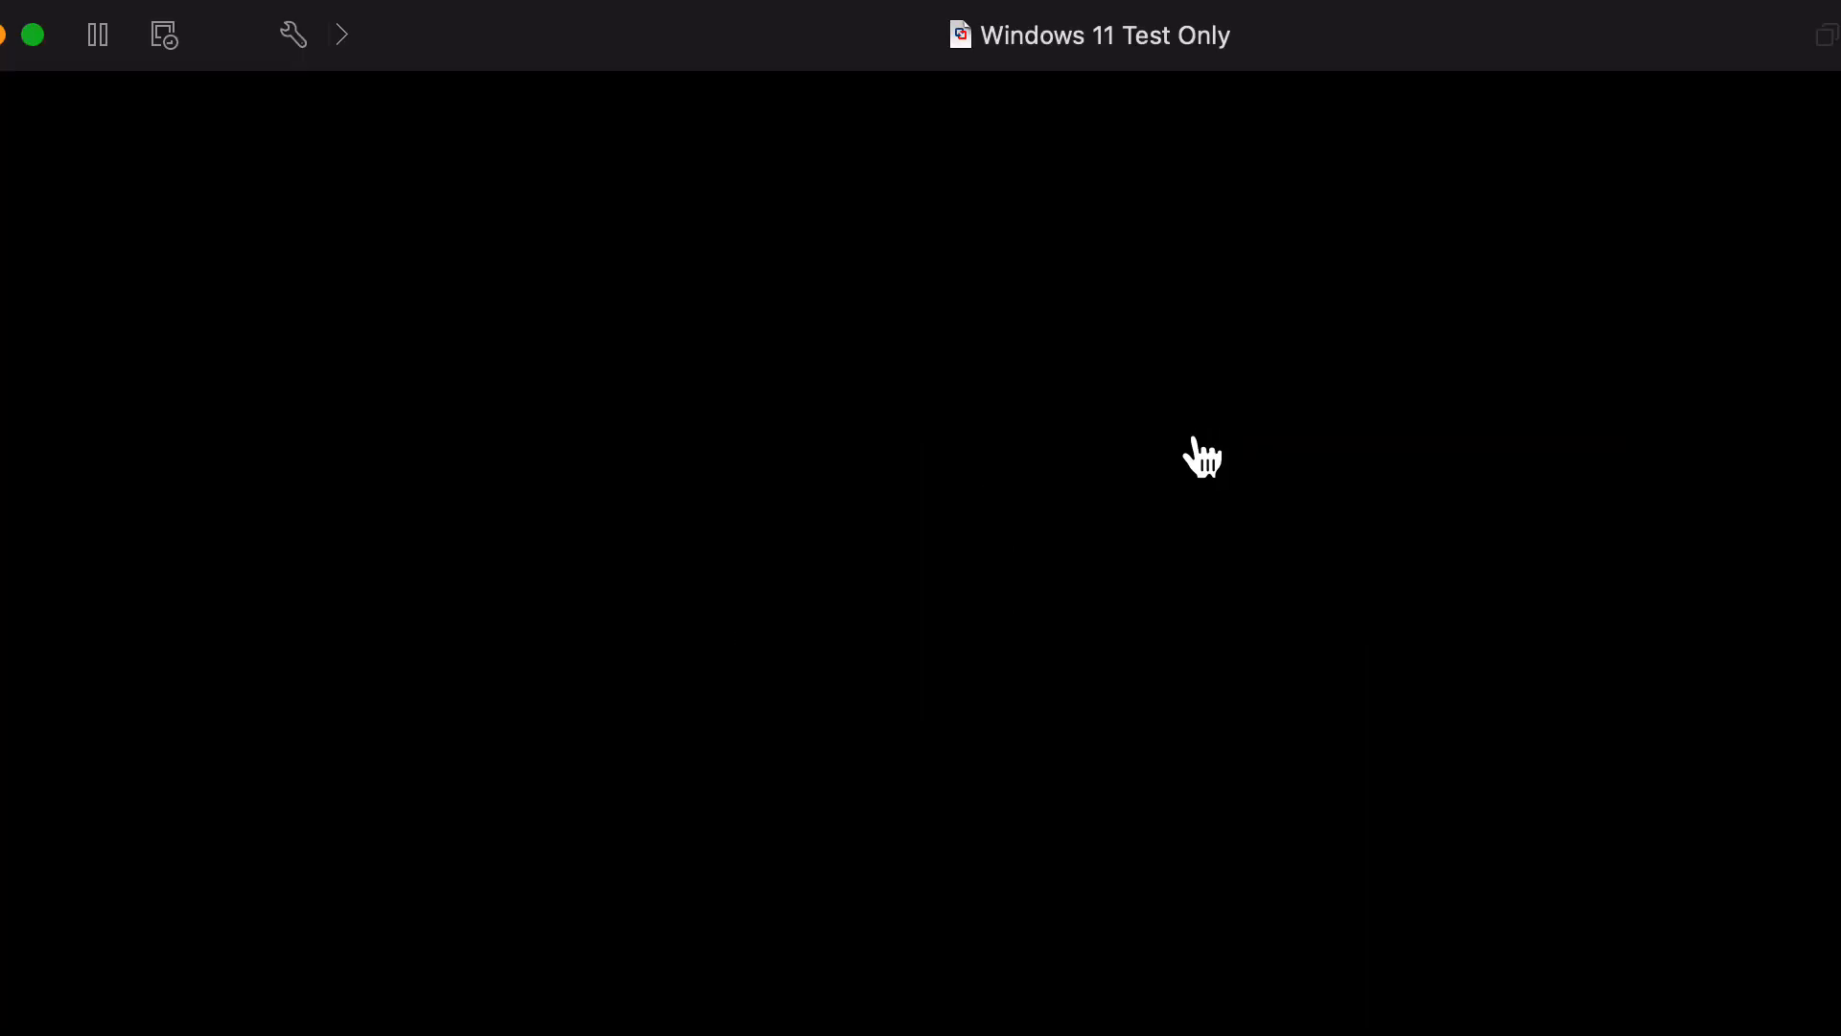
Power off the VM after it tries a PXE network boot, then reopen Startup Disk settings.
left_click(873, 590)
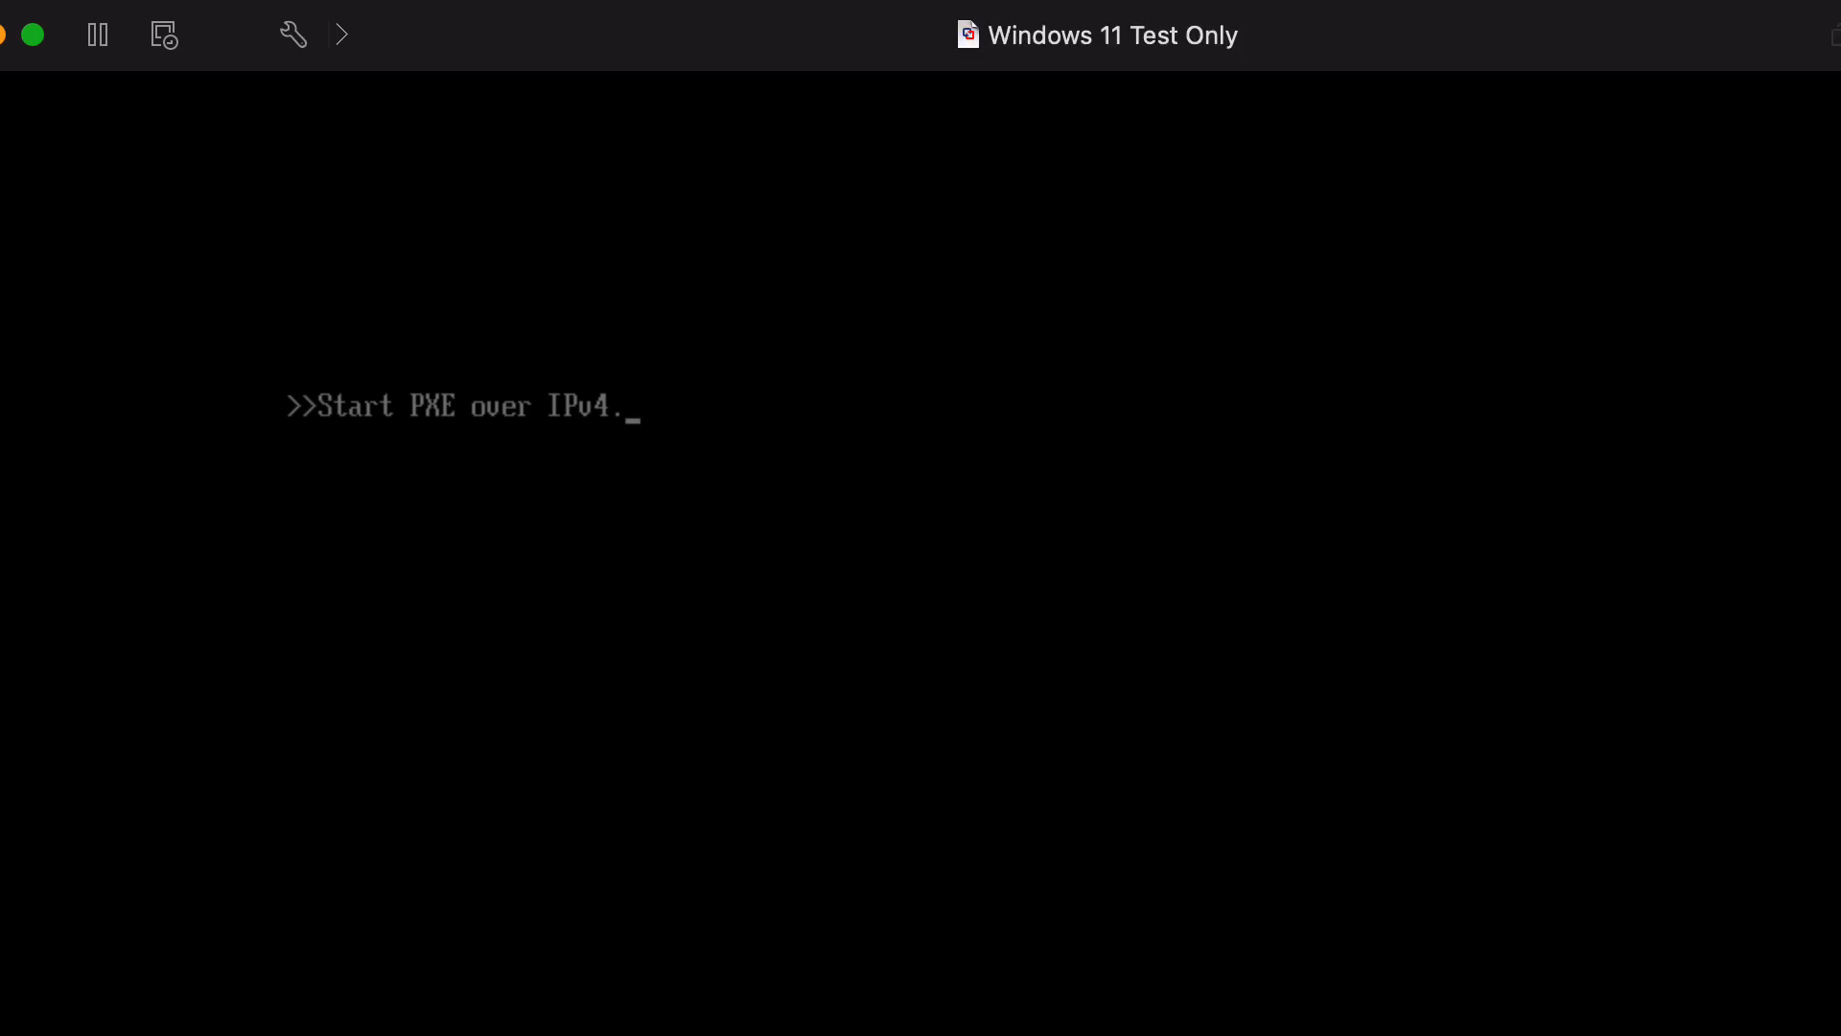
key("super+w")
left_click(774, 897)
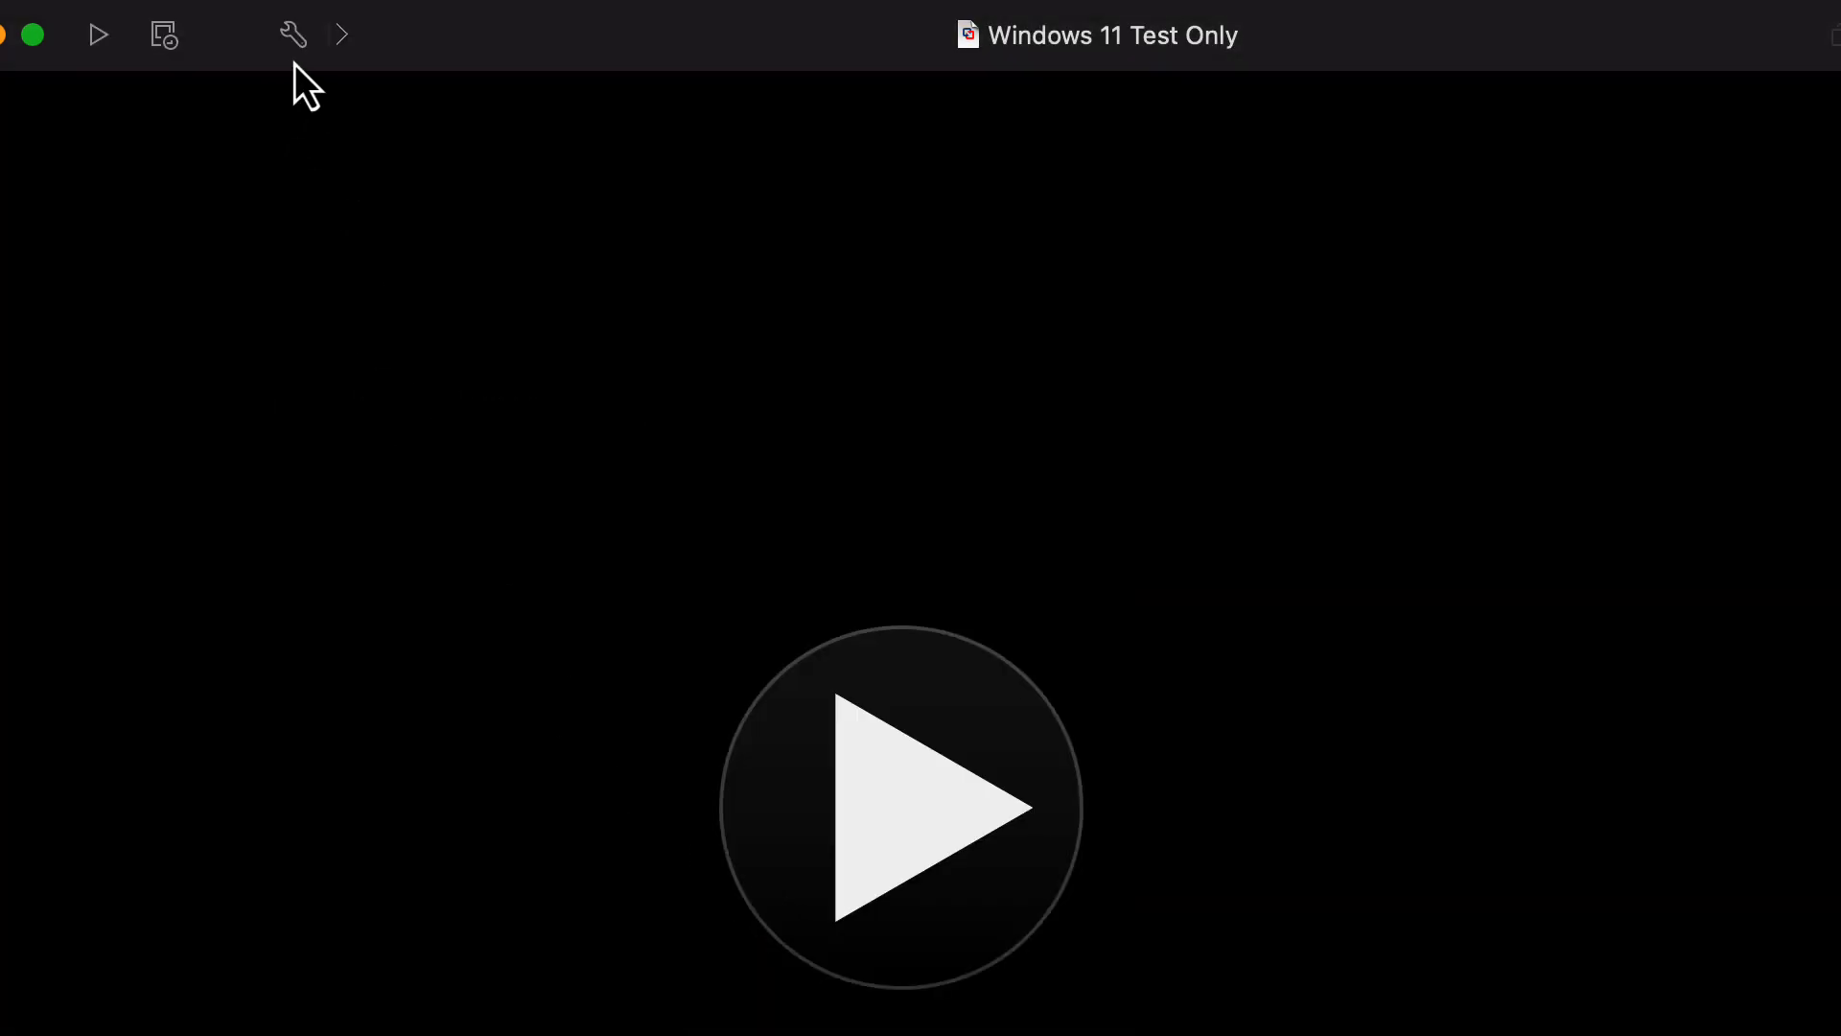
left_click(294, 35)
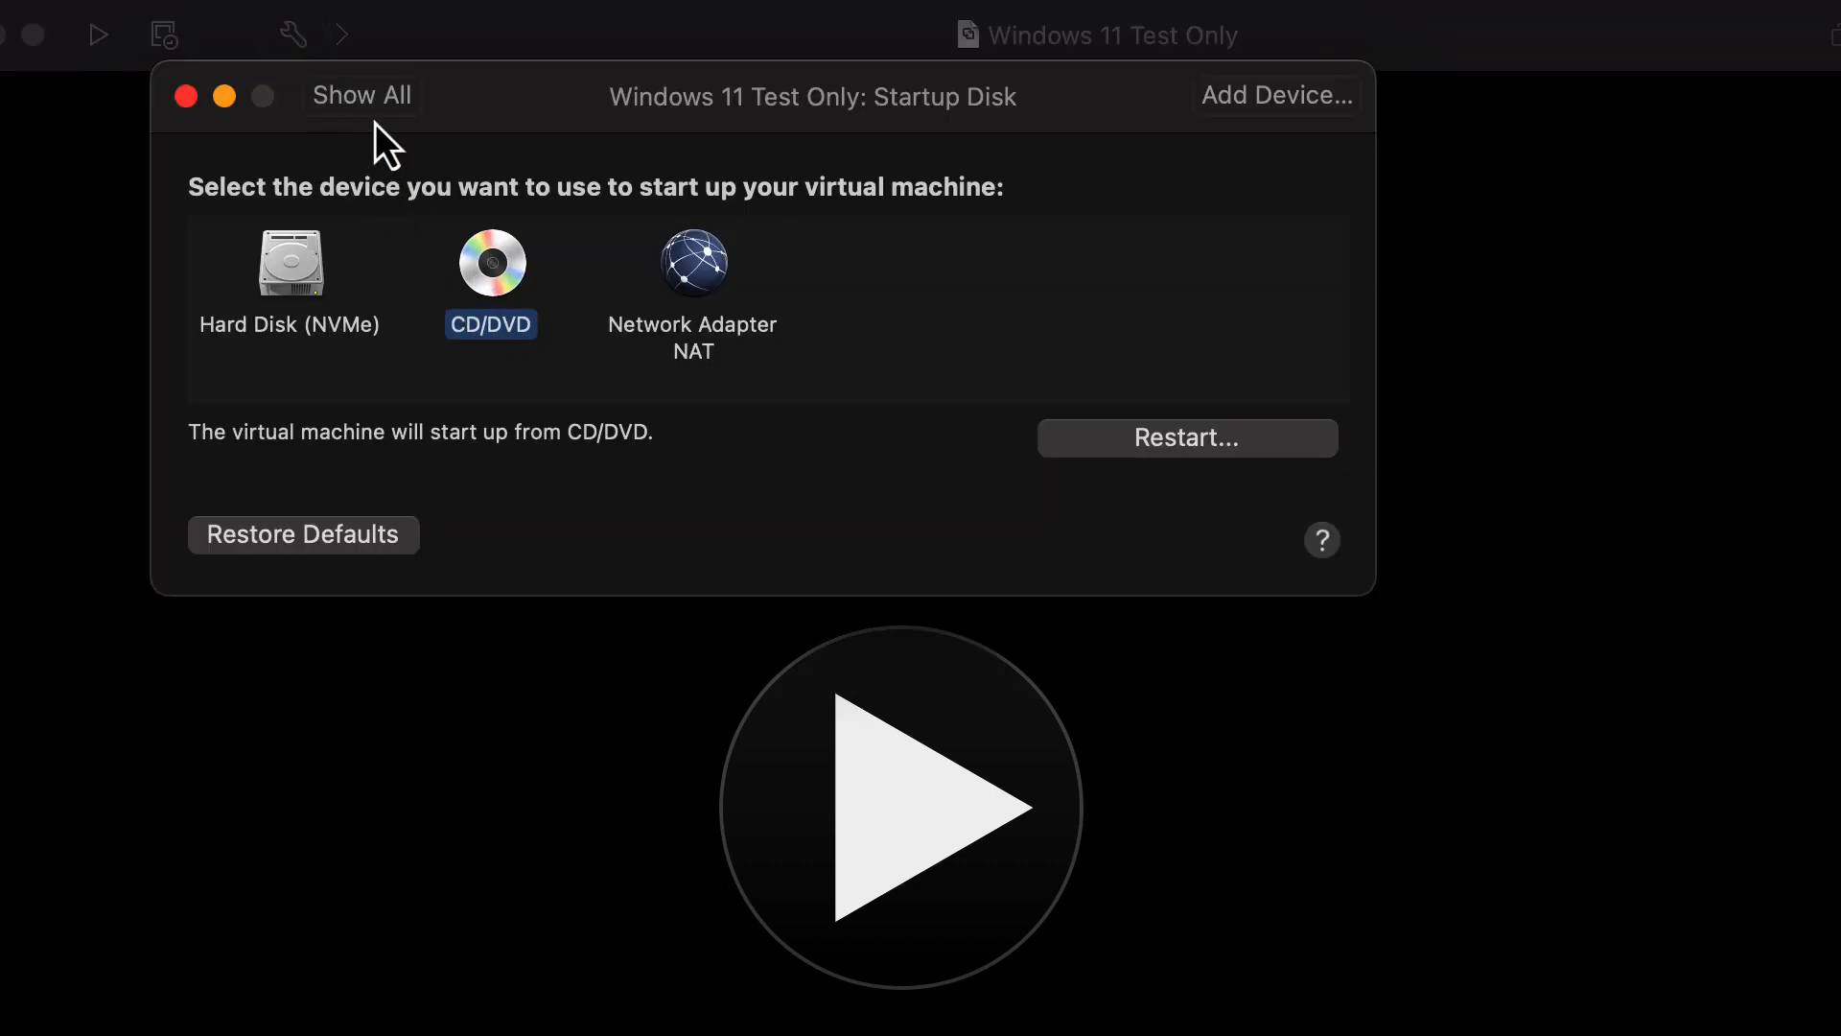
Enable the CD/DVD (SATA) drive in the VM settings.
left_click(362, 96)
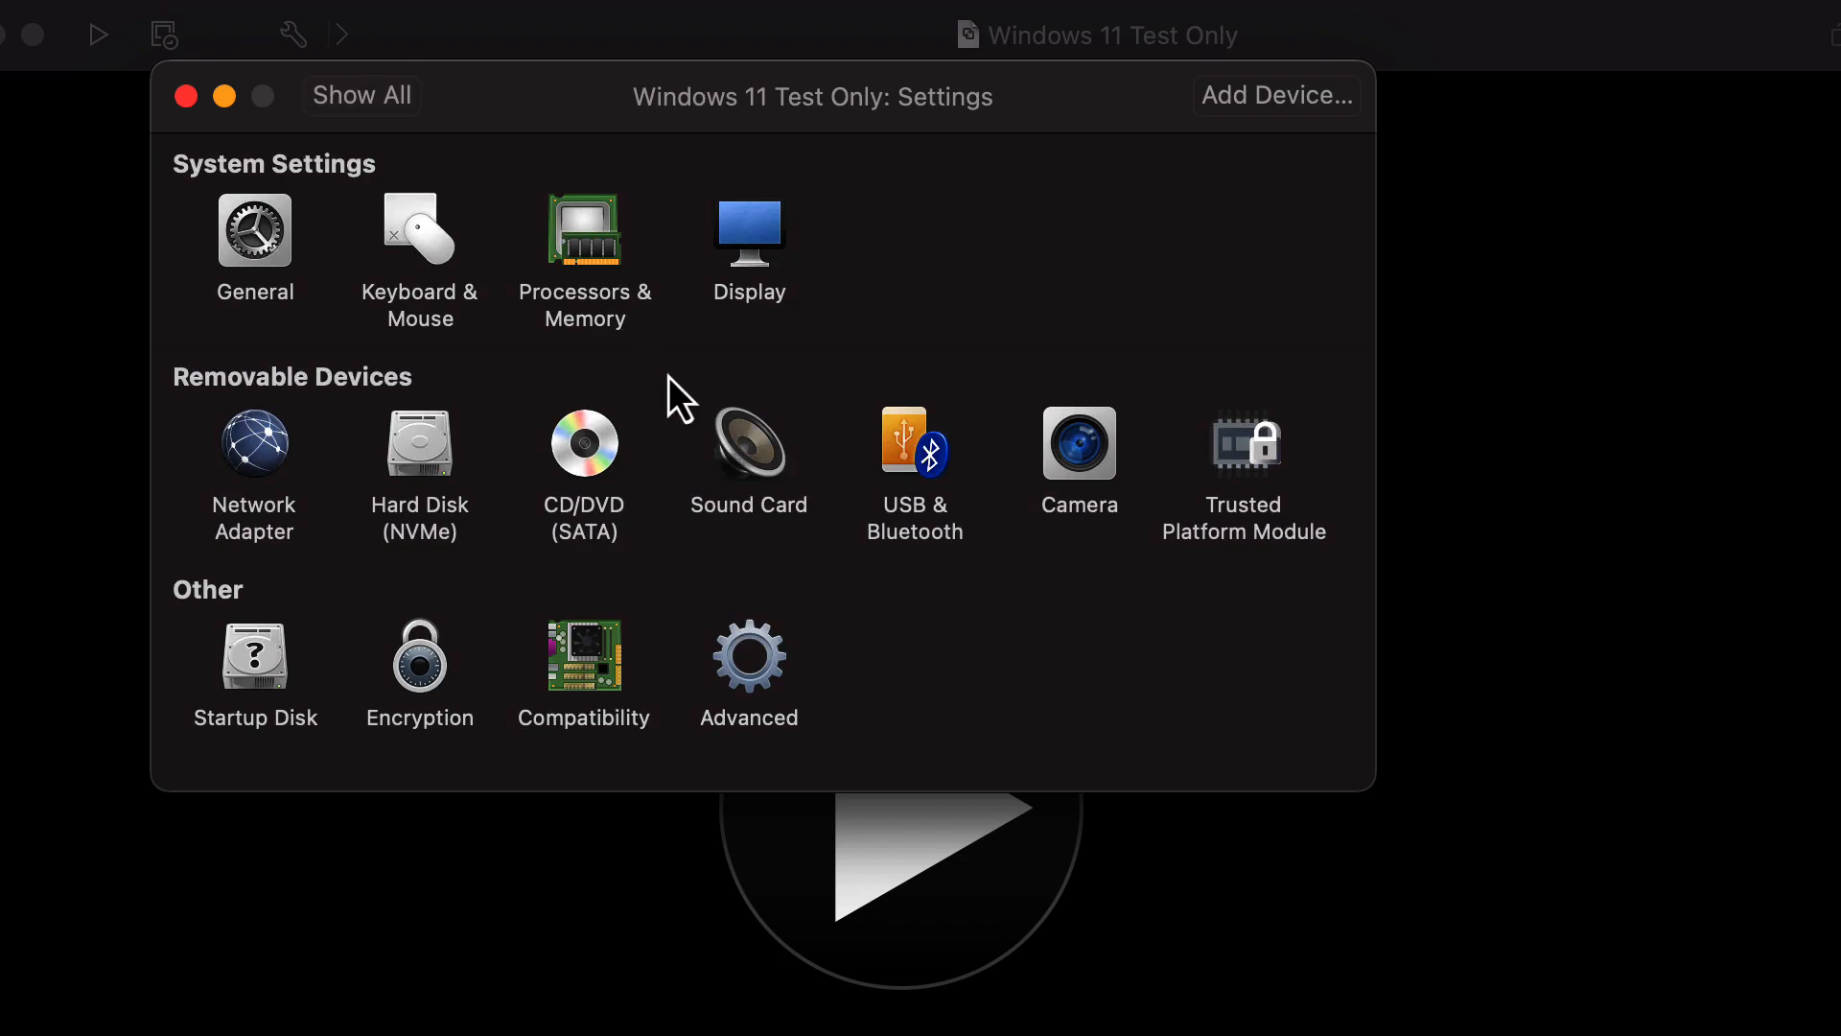
left_click(614, 461)
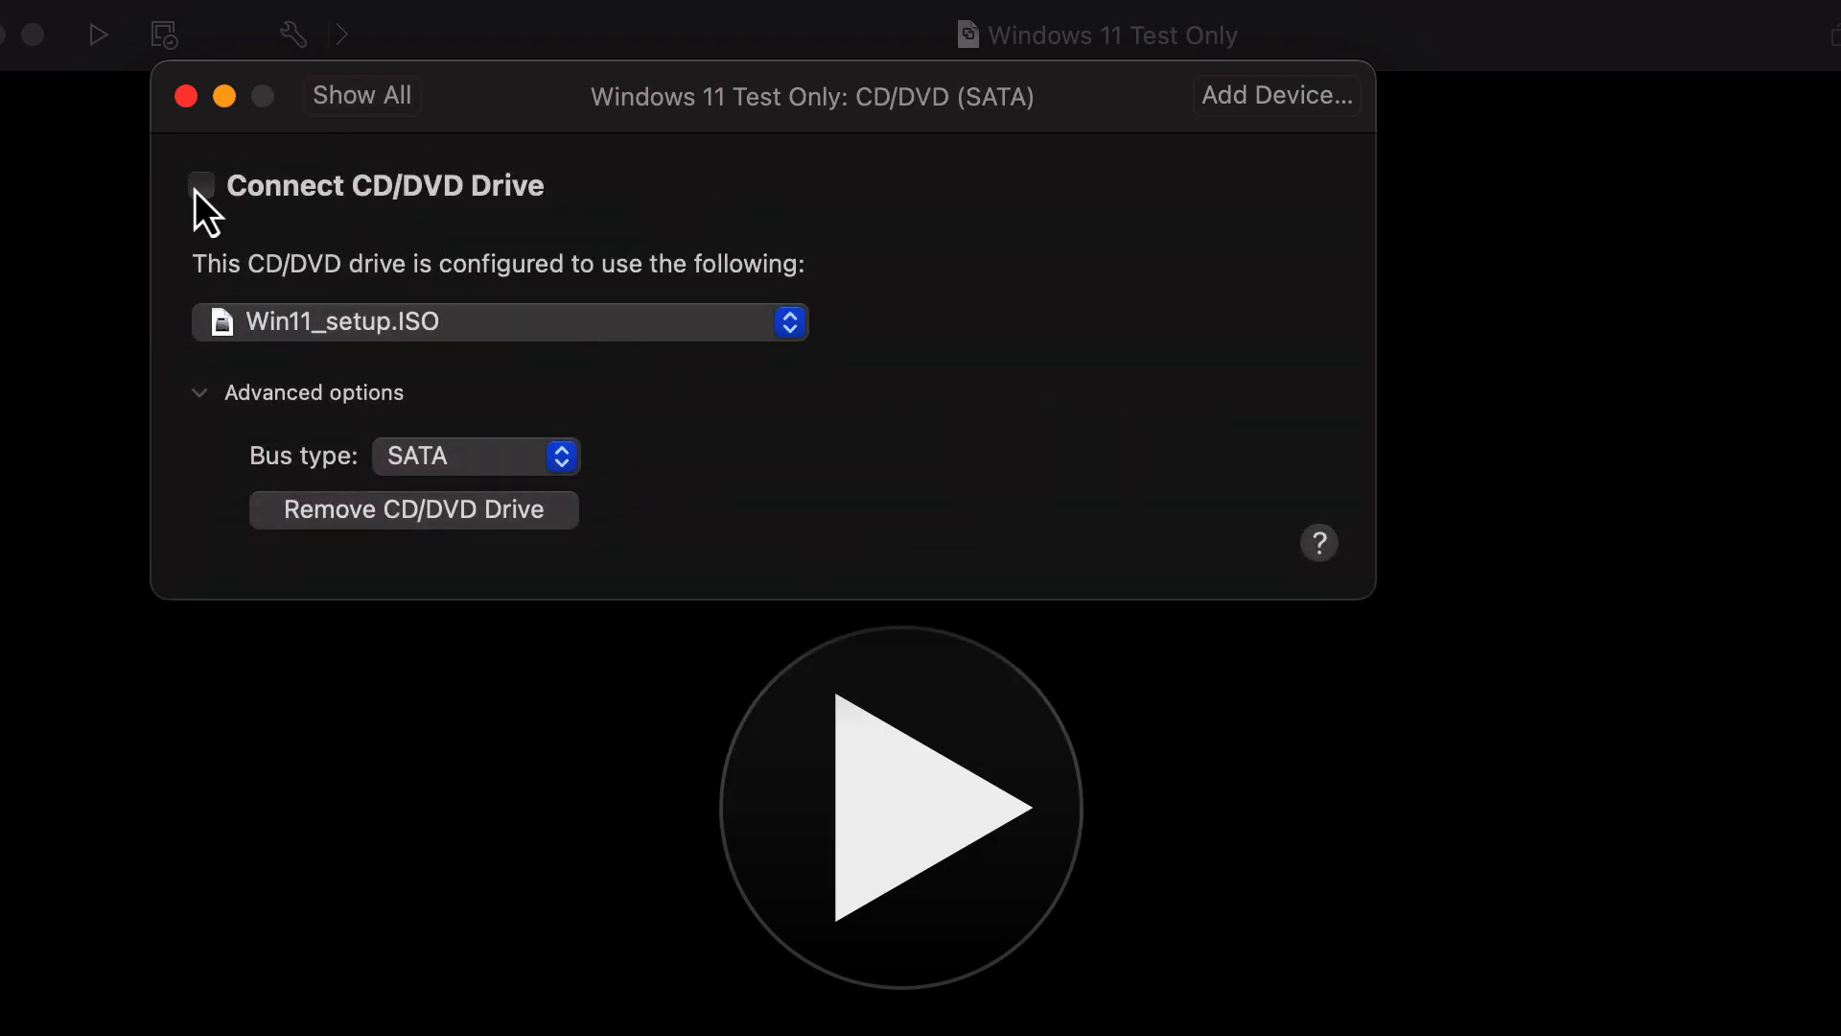
left_click(350, 109)
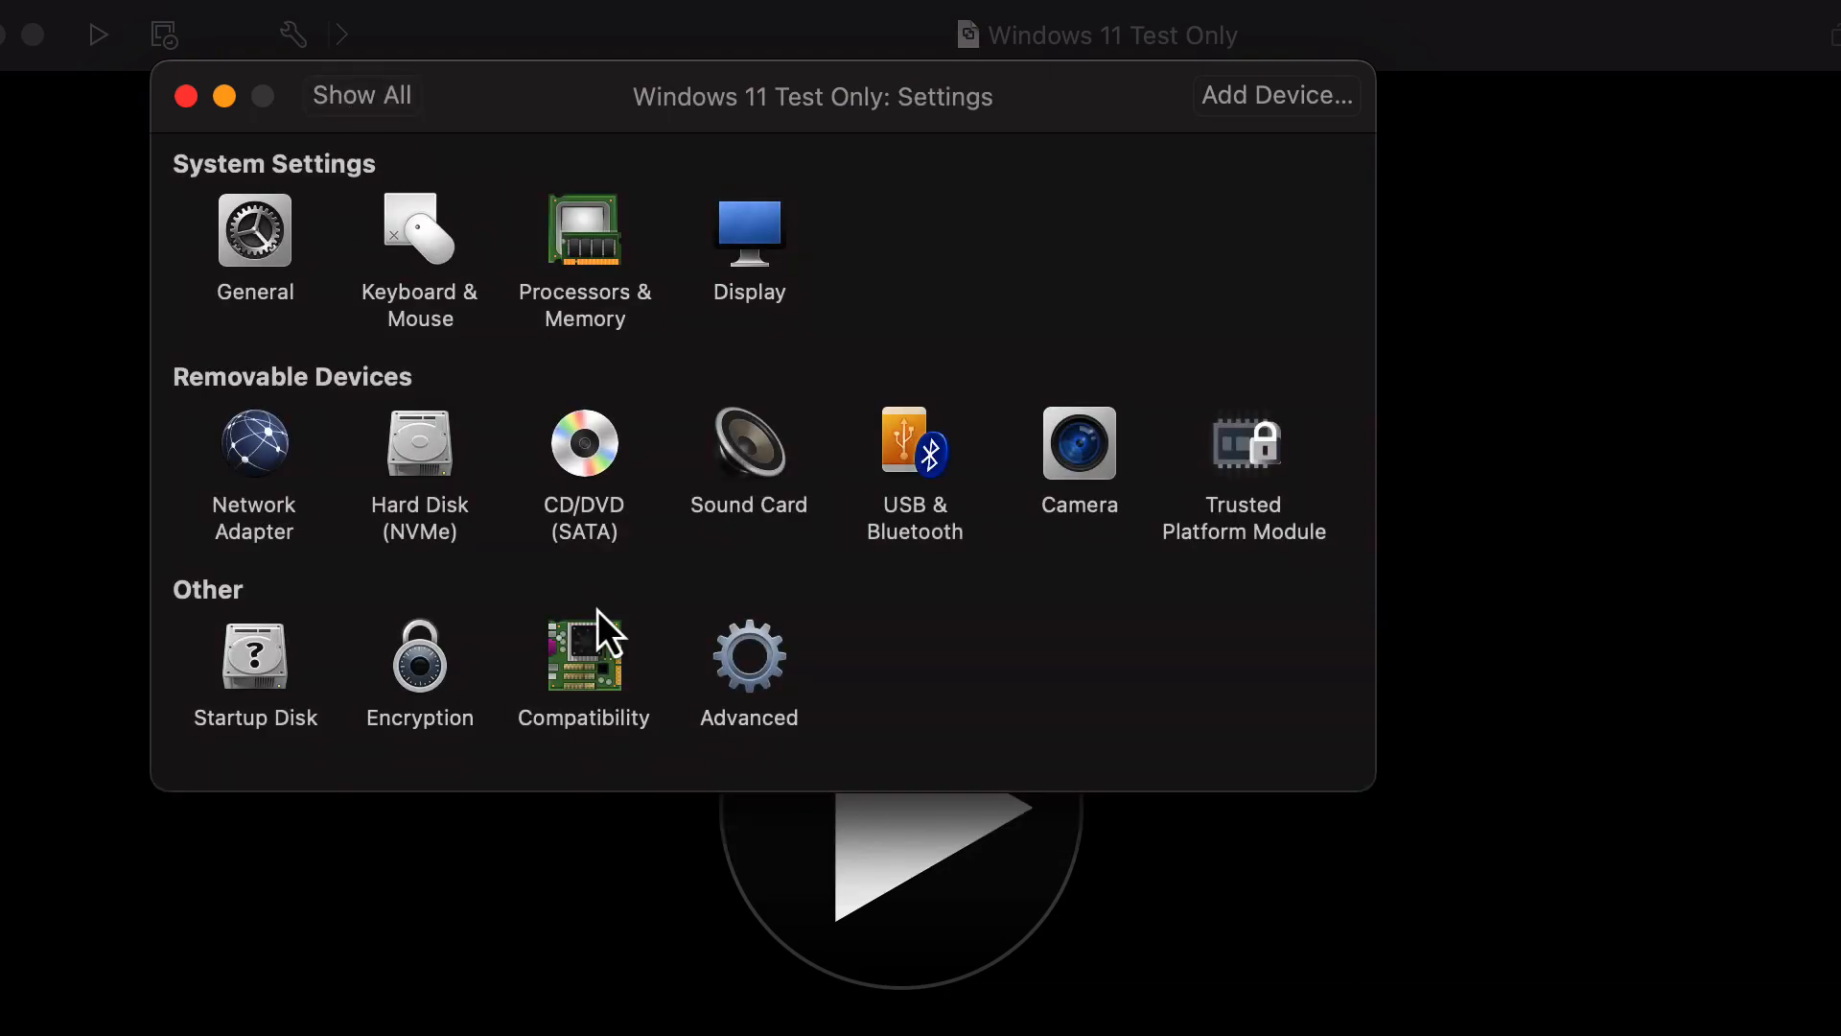
Restart the VM from CD/DVD and boot the Win11_setup.ISO disc, then move the window left.
left_click(254, 700)
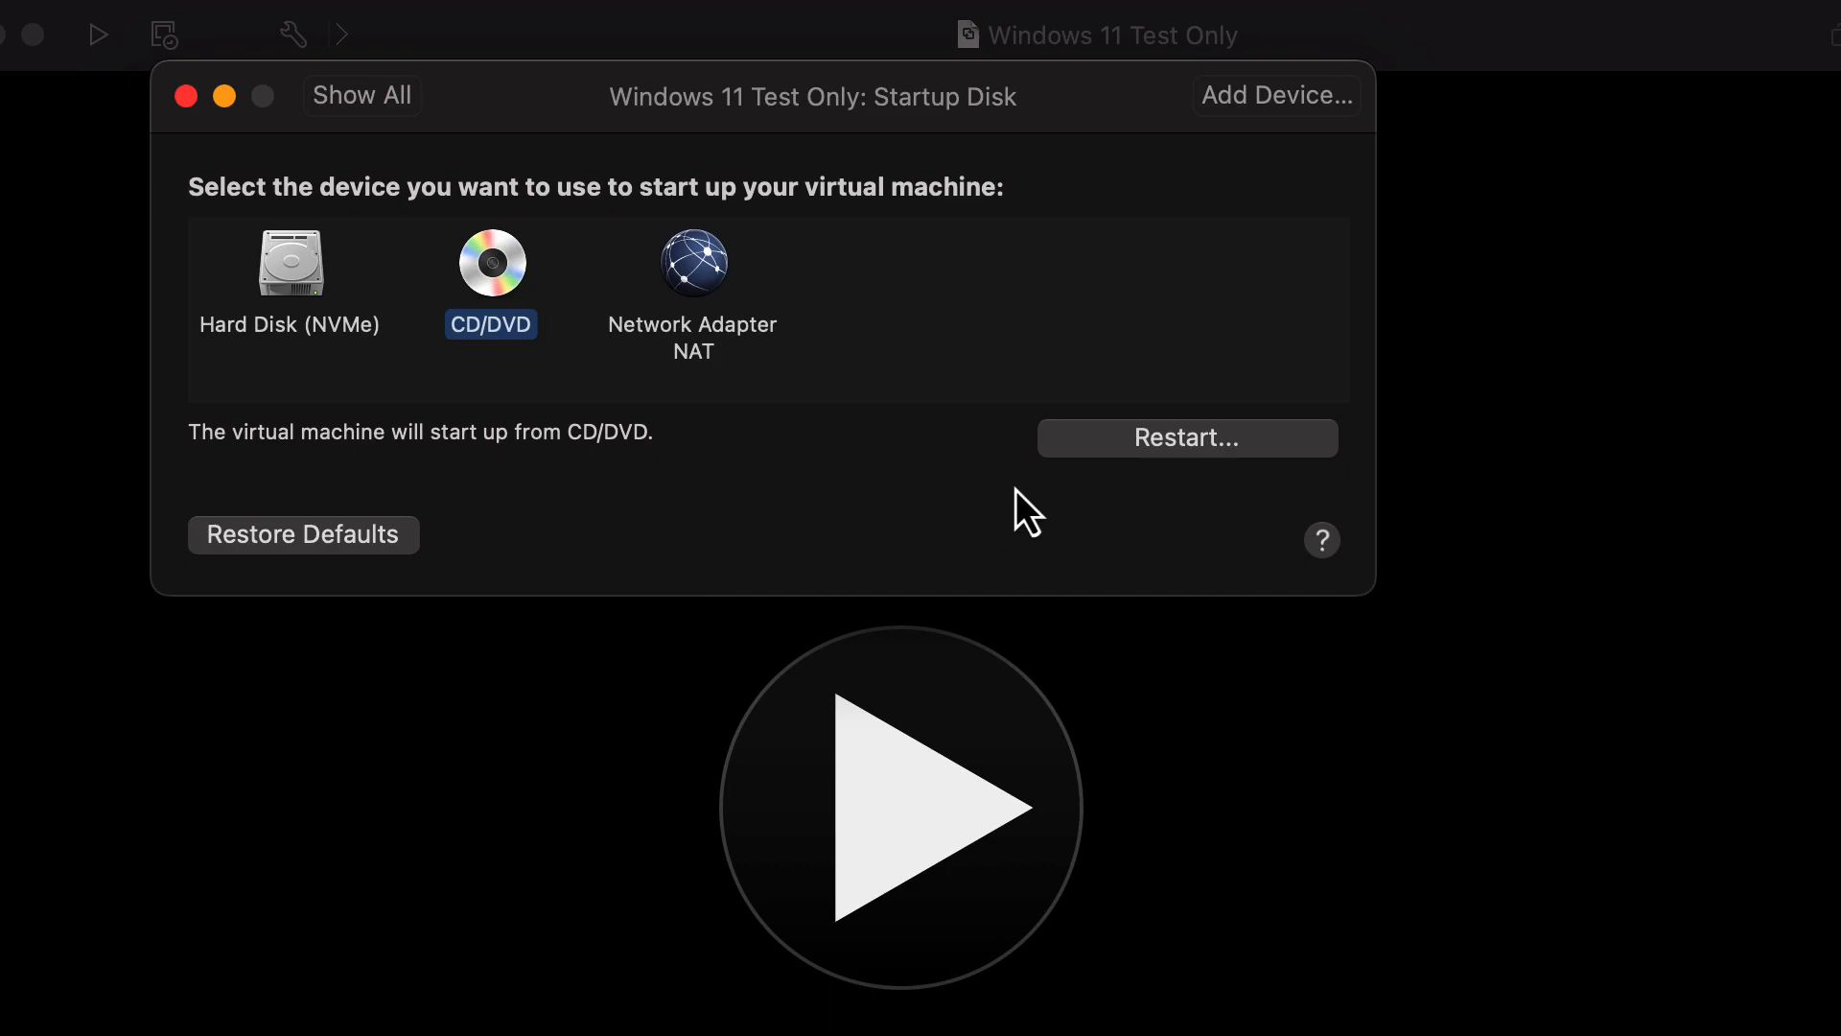
left_click(1078, 447)
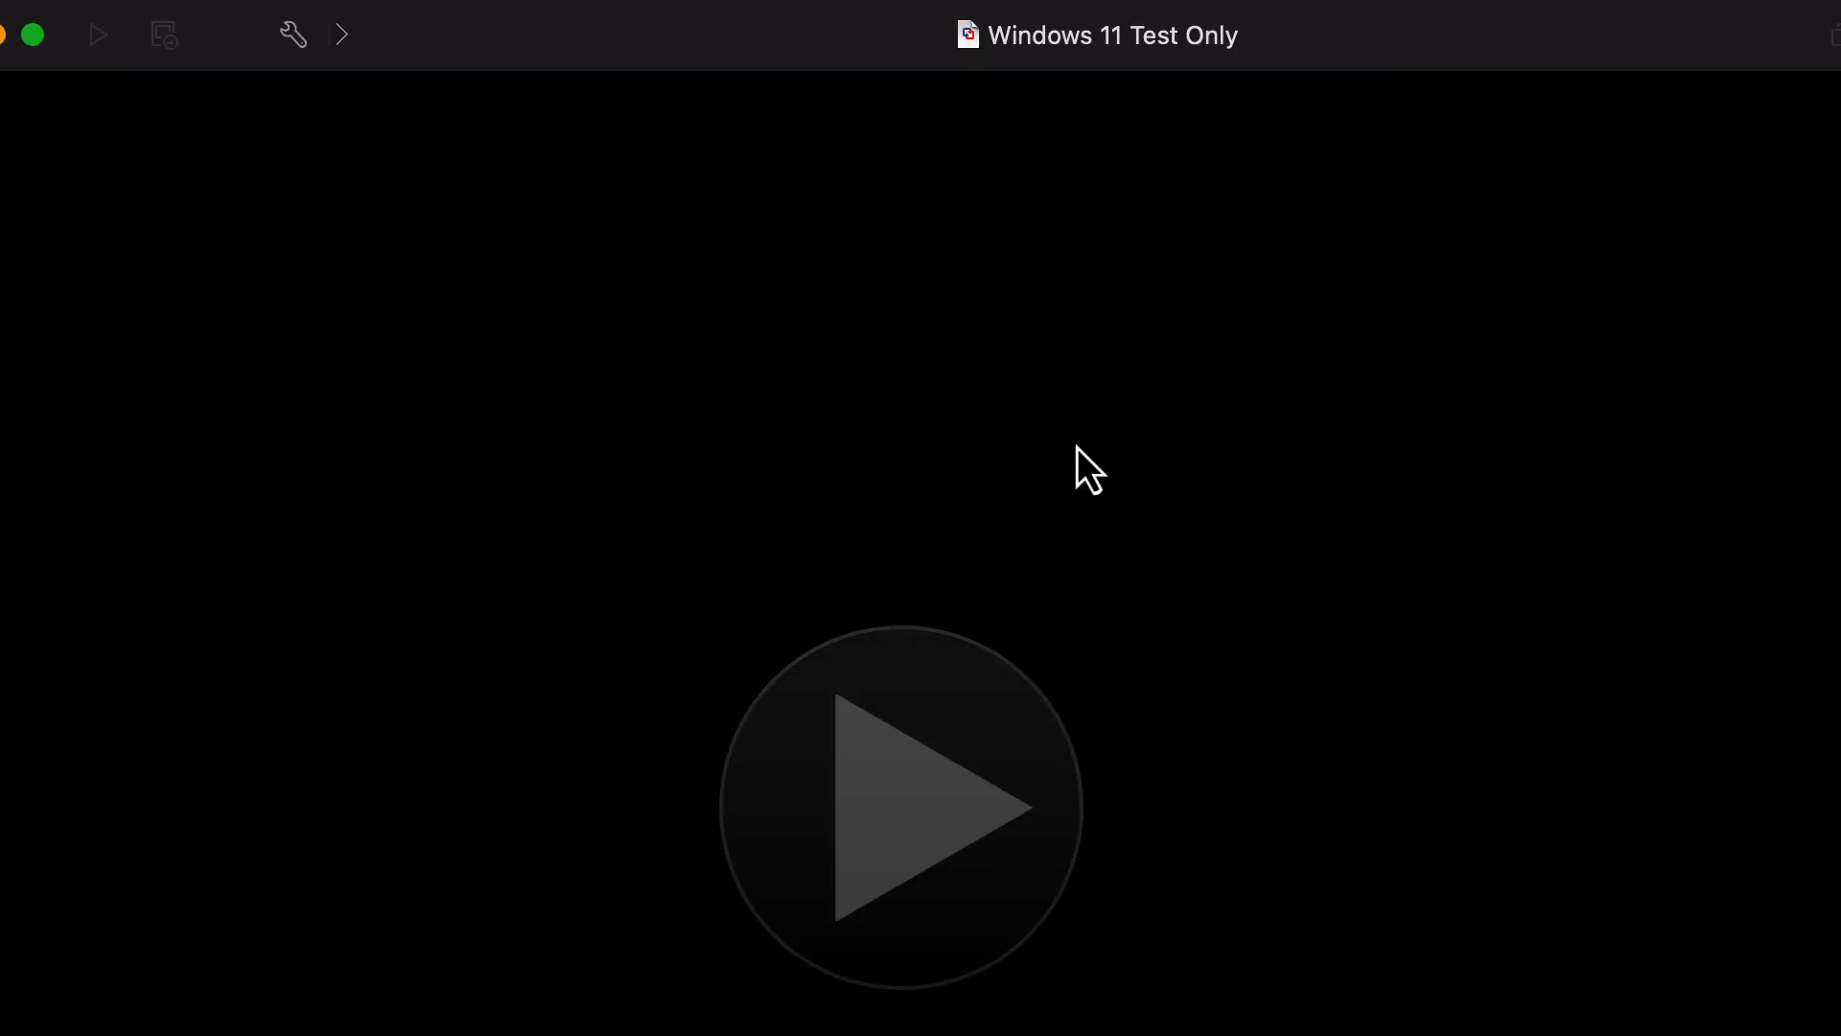
left_click(661, 432)
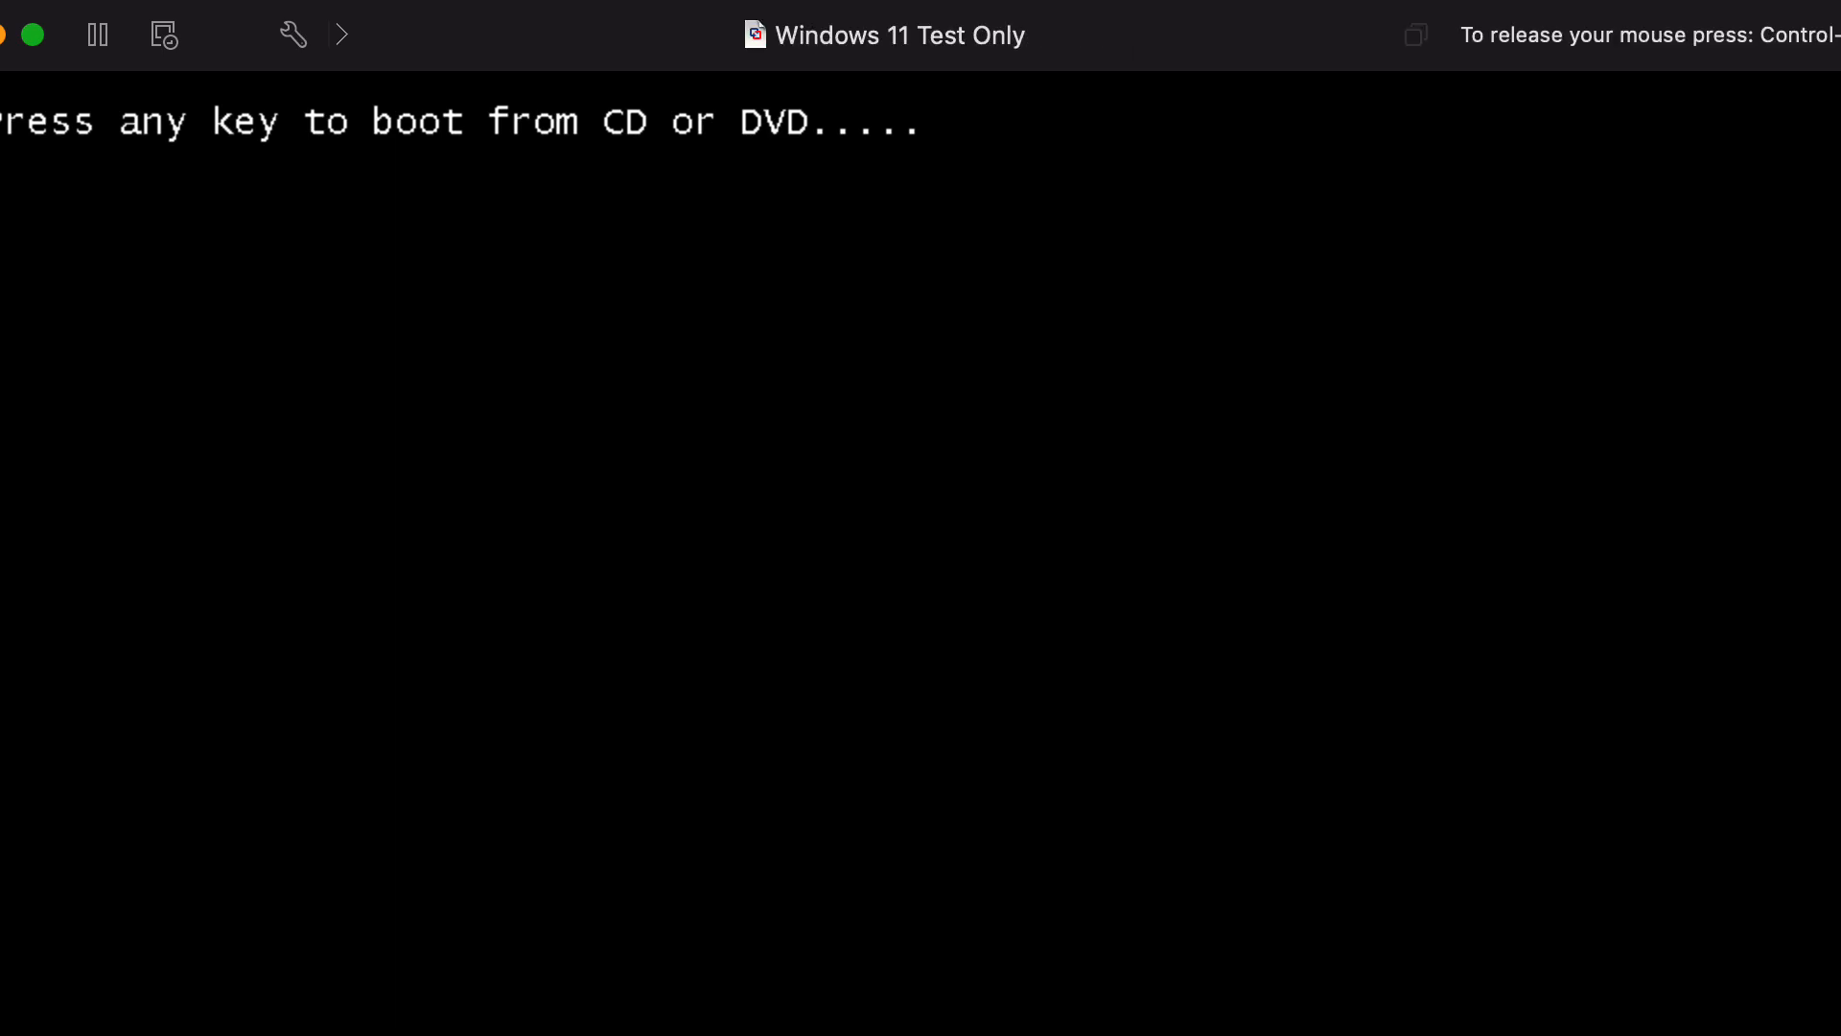
key("Return")
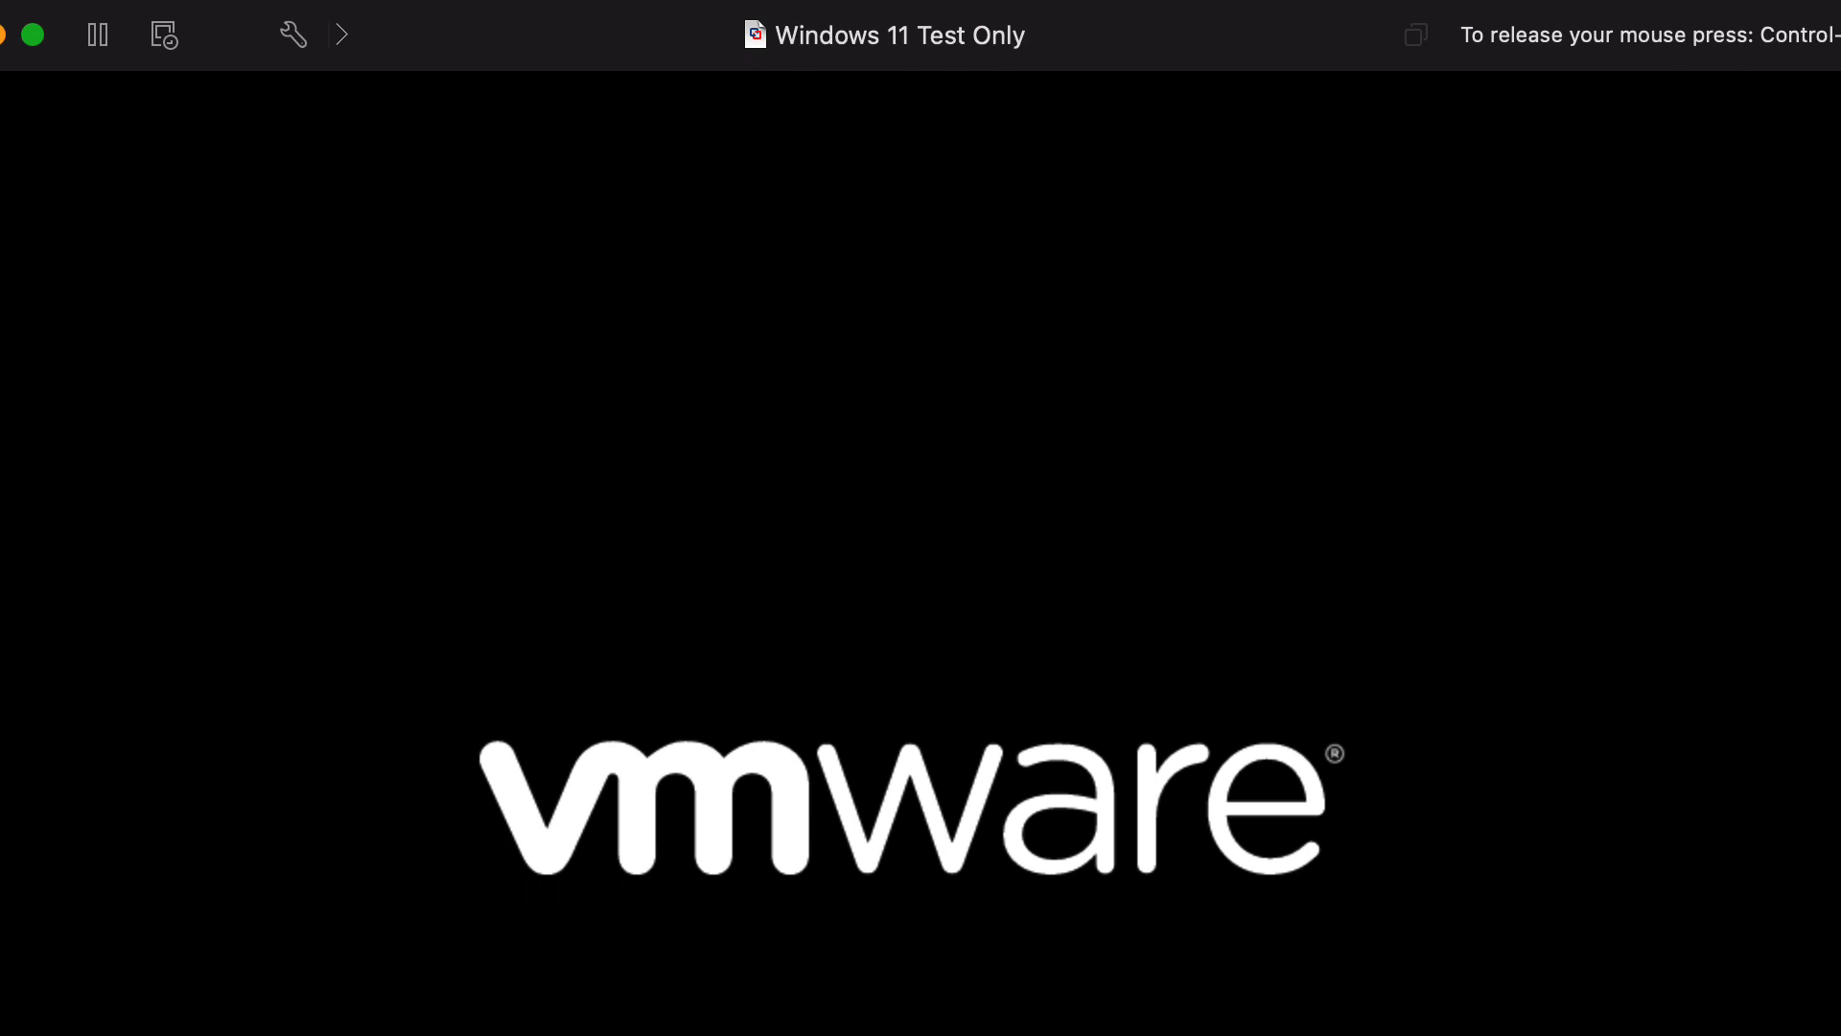
key("ctrl+super")
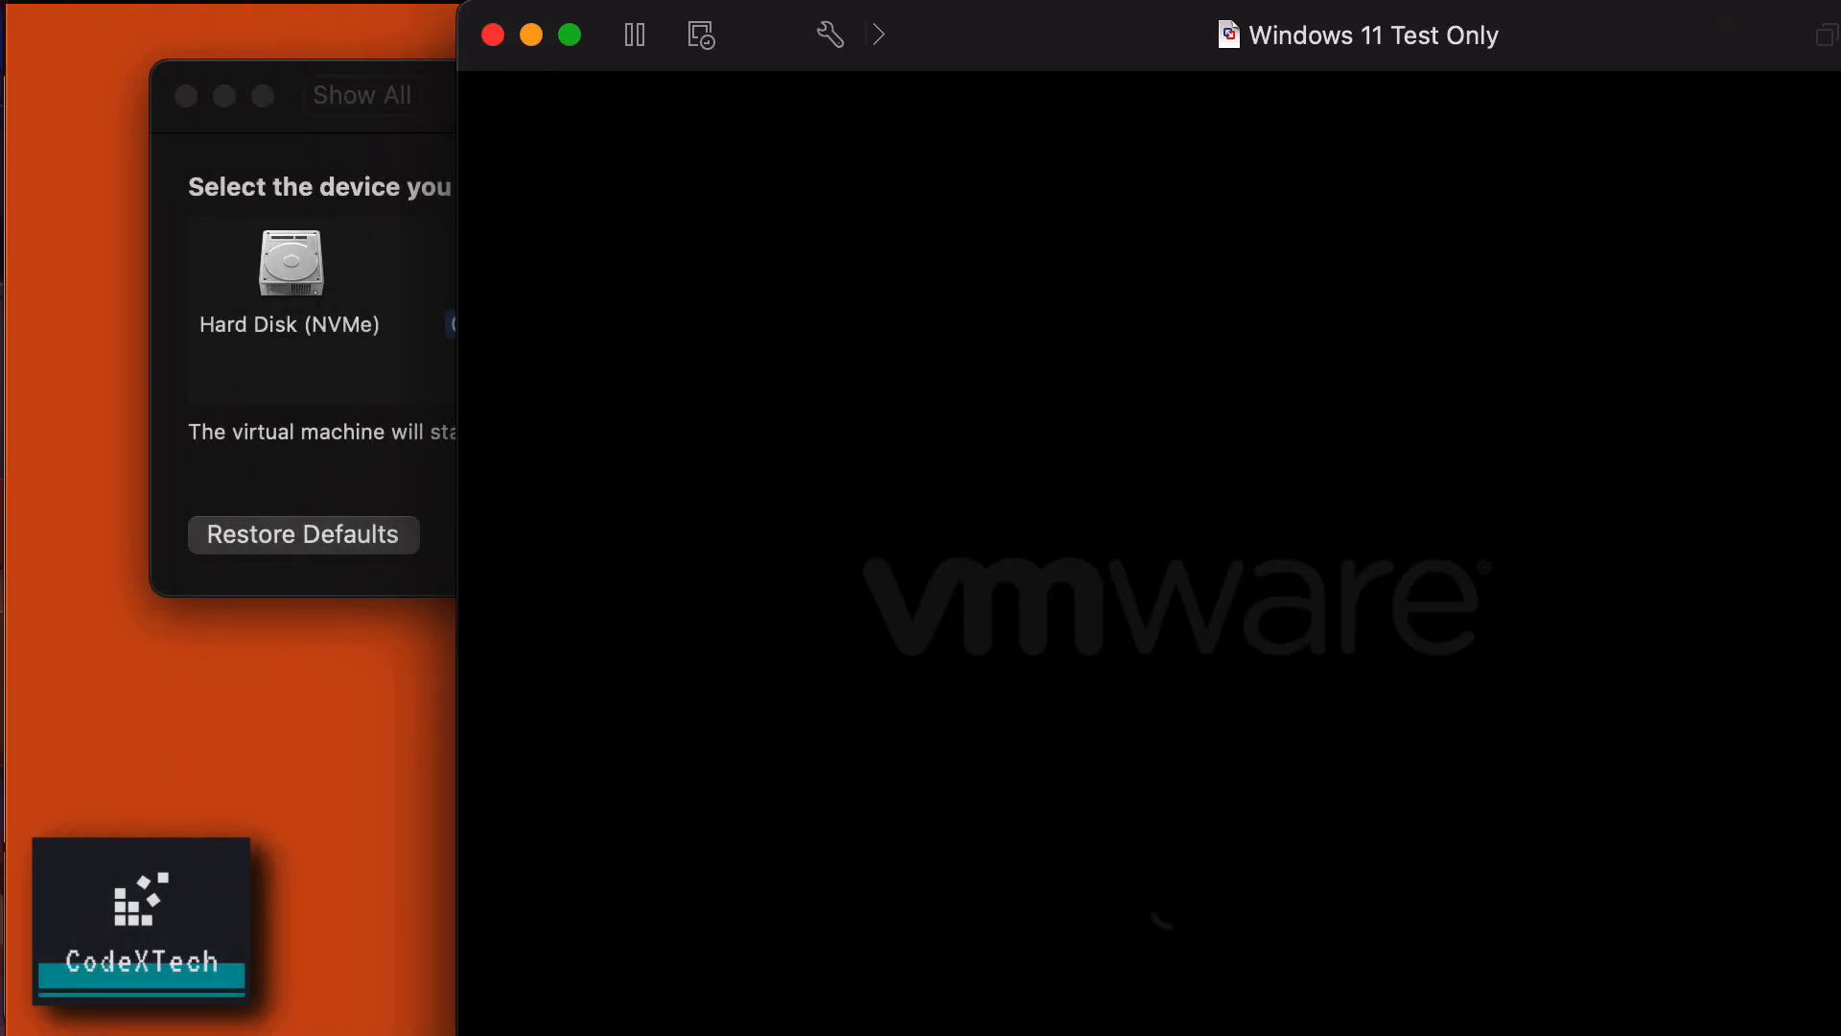
left_click_drag(1022, 34, 804, 29)
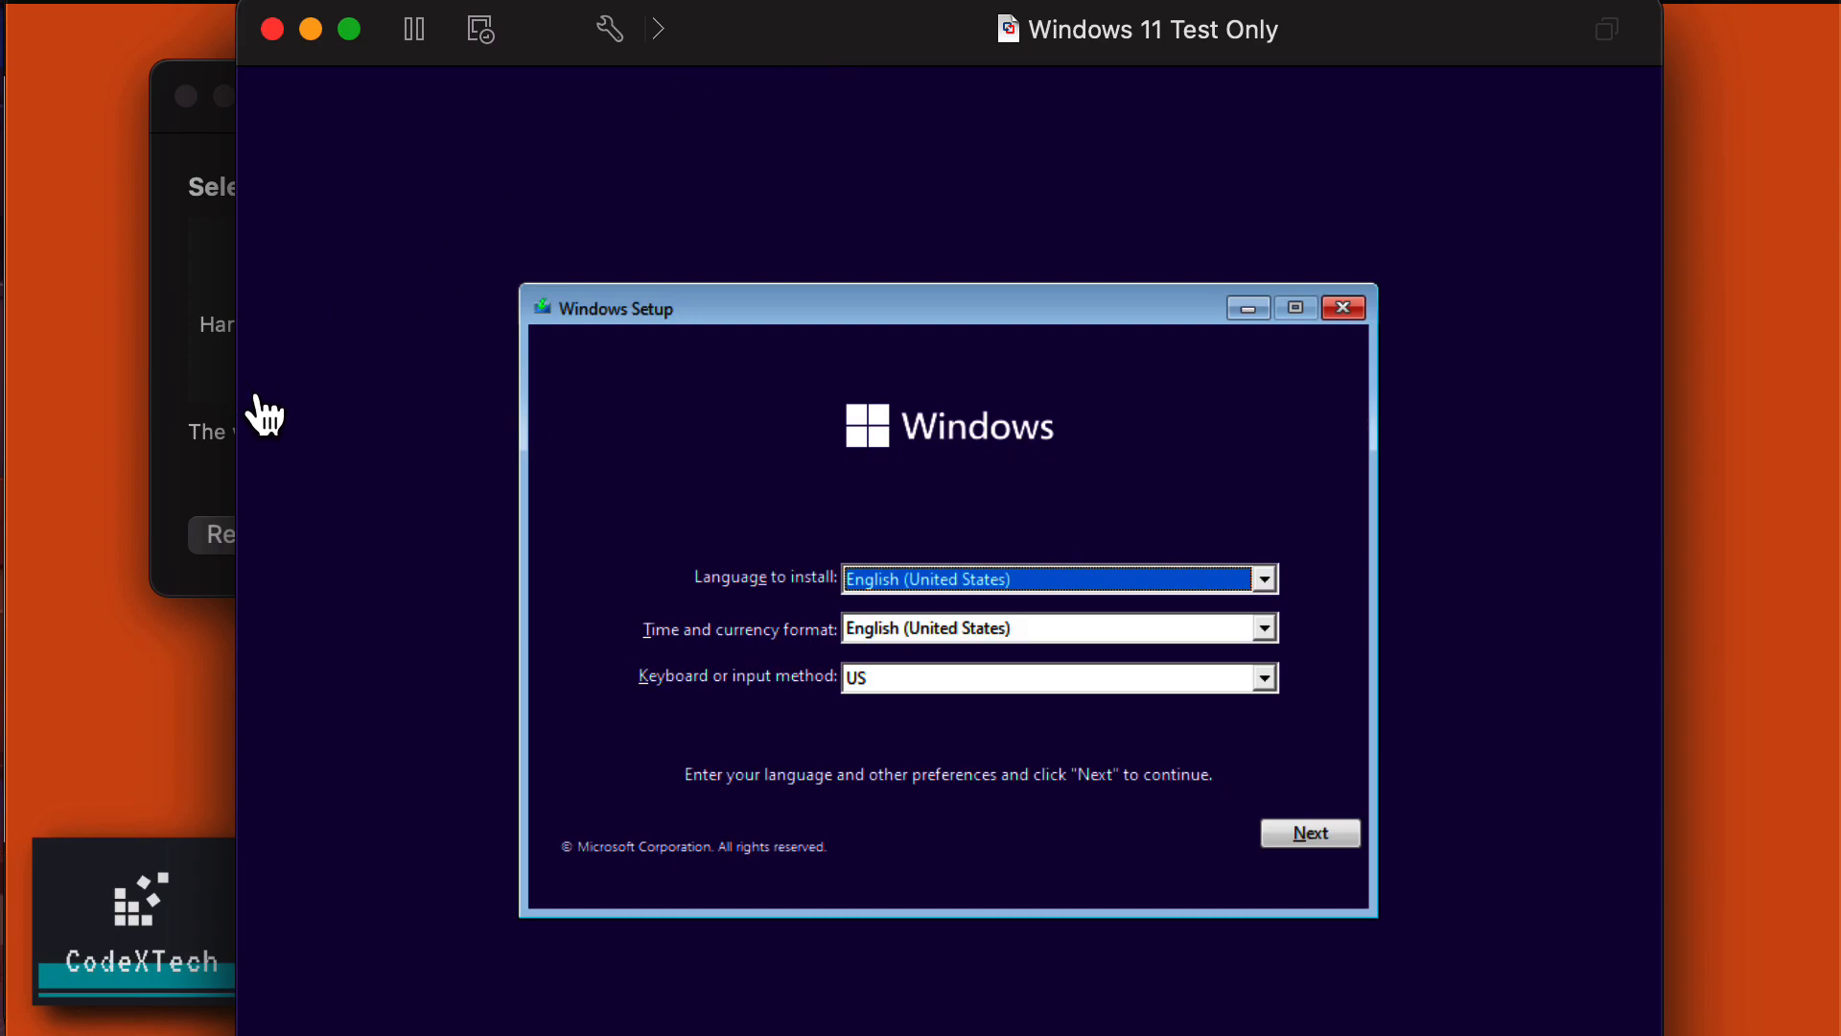
Enlarge the VM window, accept English (United States) and US keyboard defaults, and choose Install now.
left_click_drag(239, 393, 128, 401)
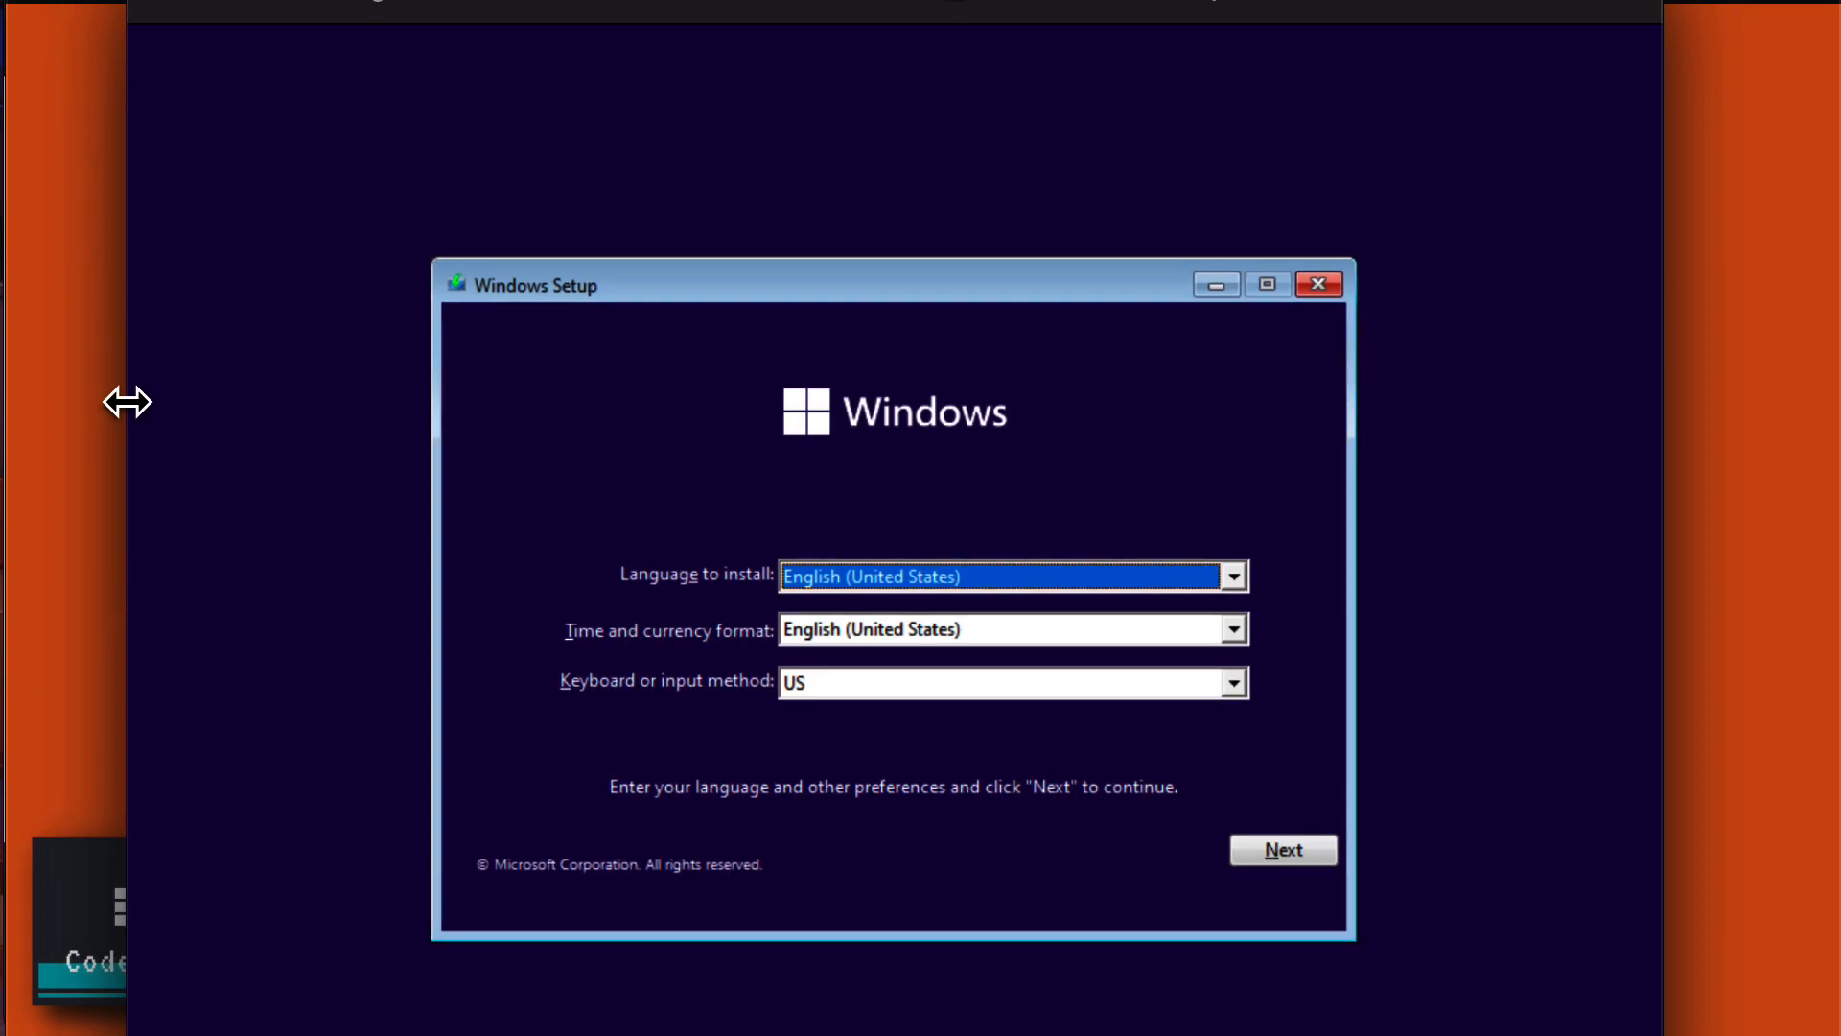
left_click_drag(686, 6, 687, 13)
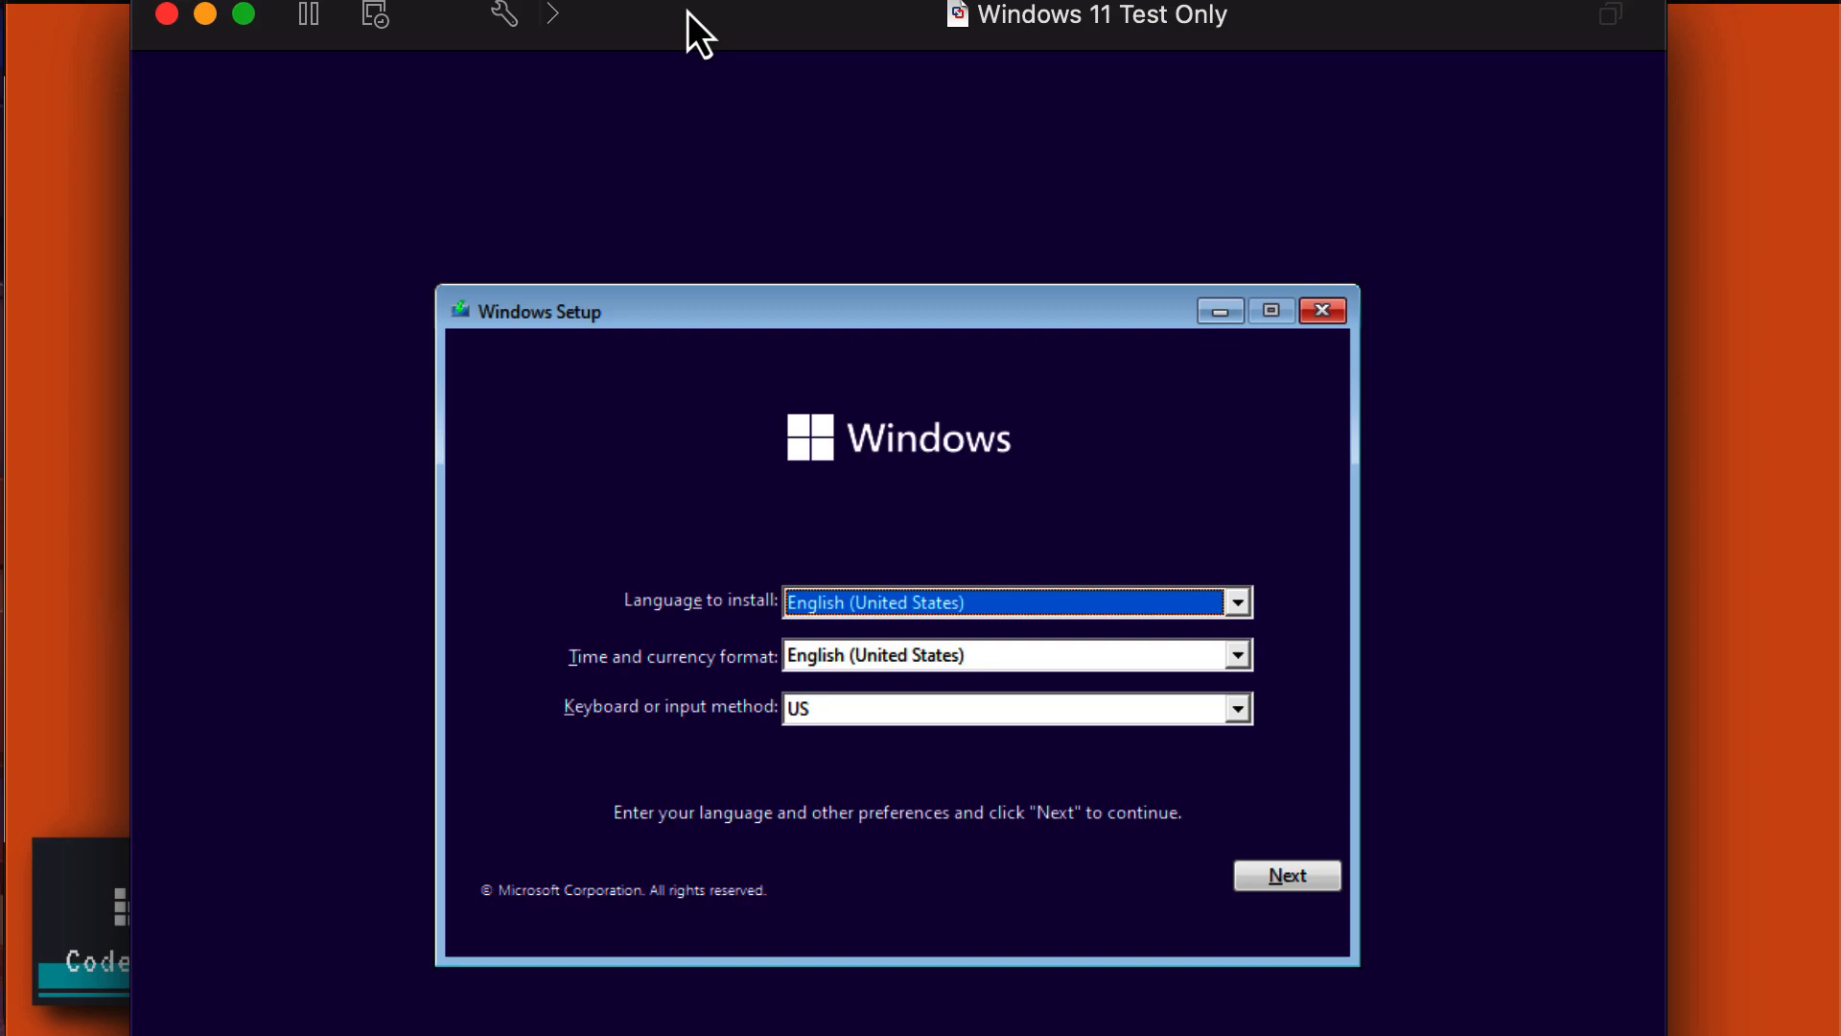
left_click(1282, 890)
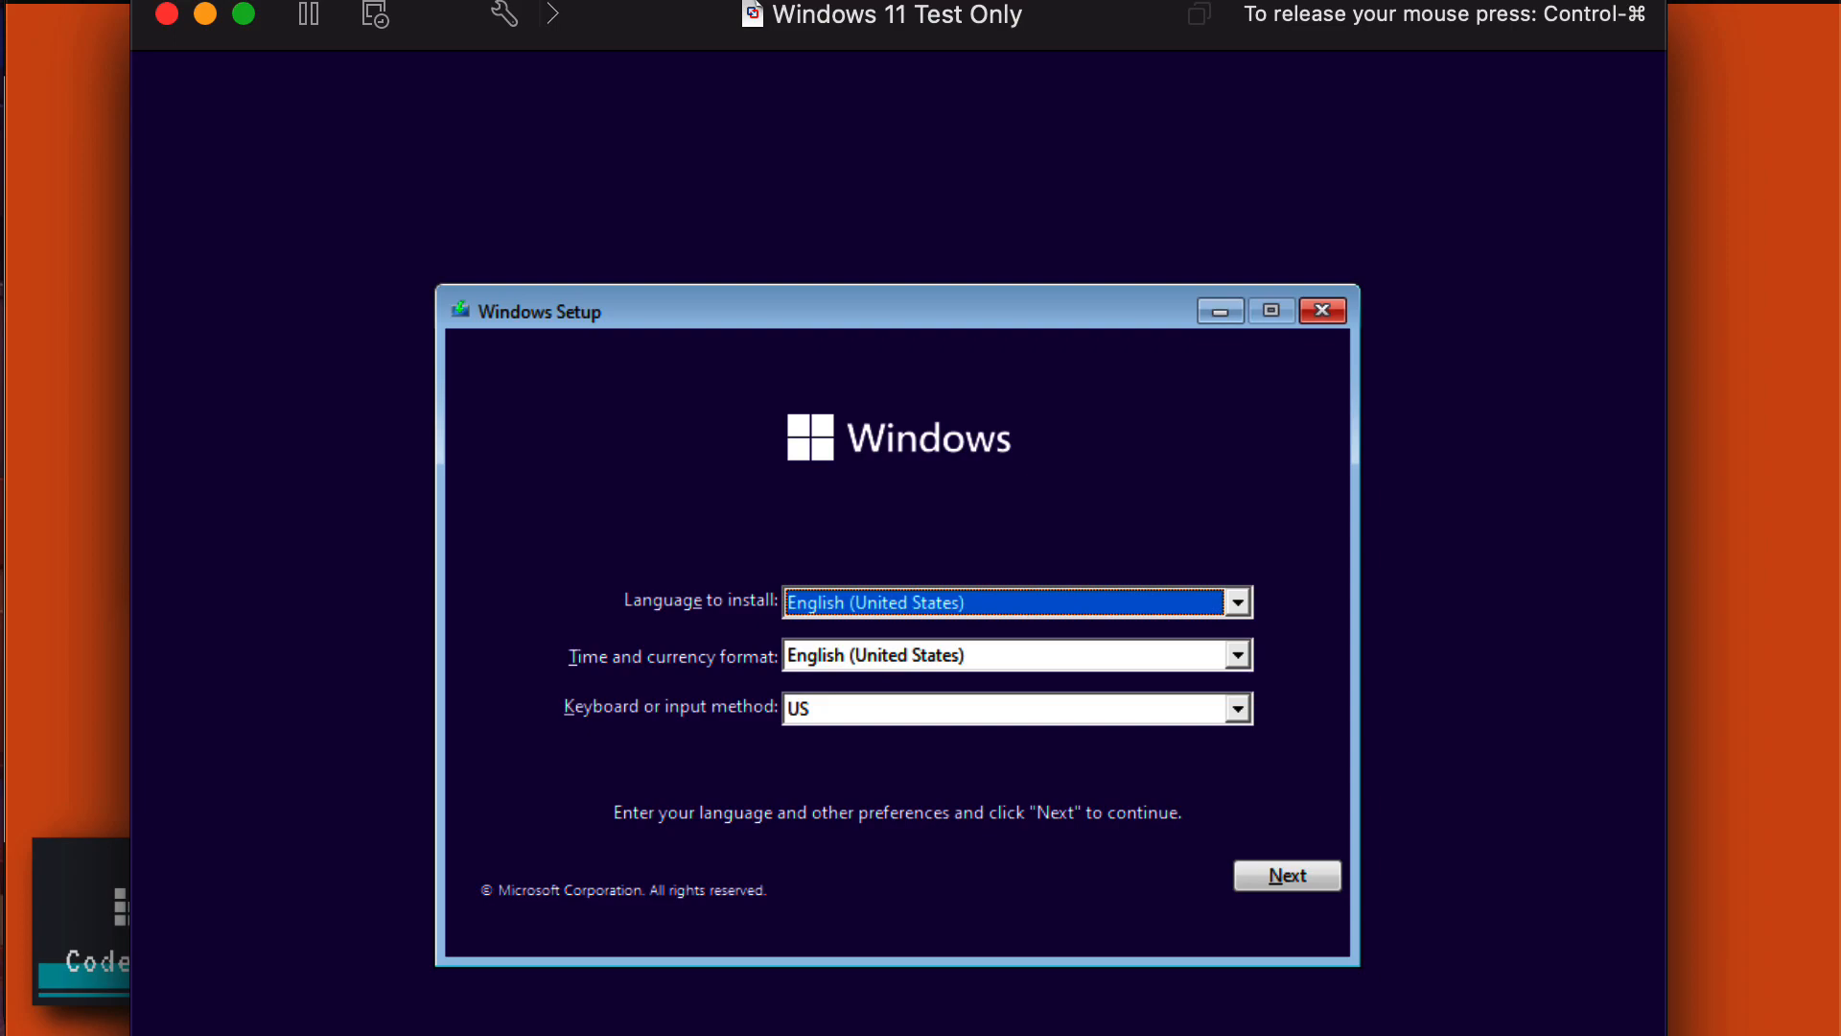
left_click(1299, 880)
left_click(974, 639)
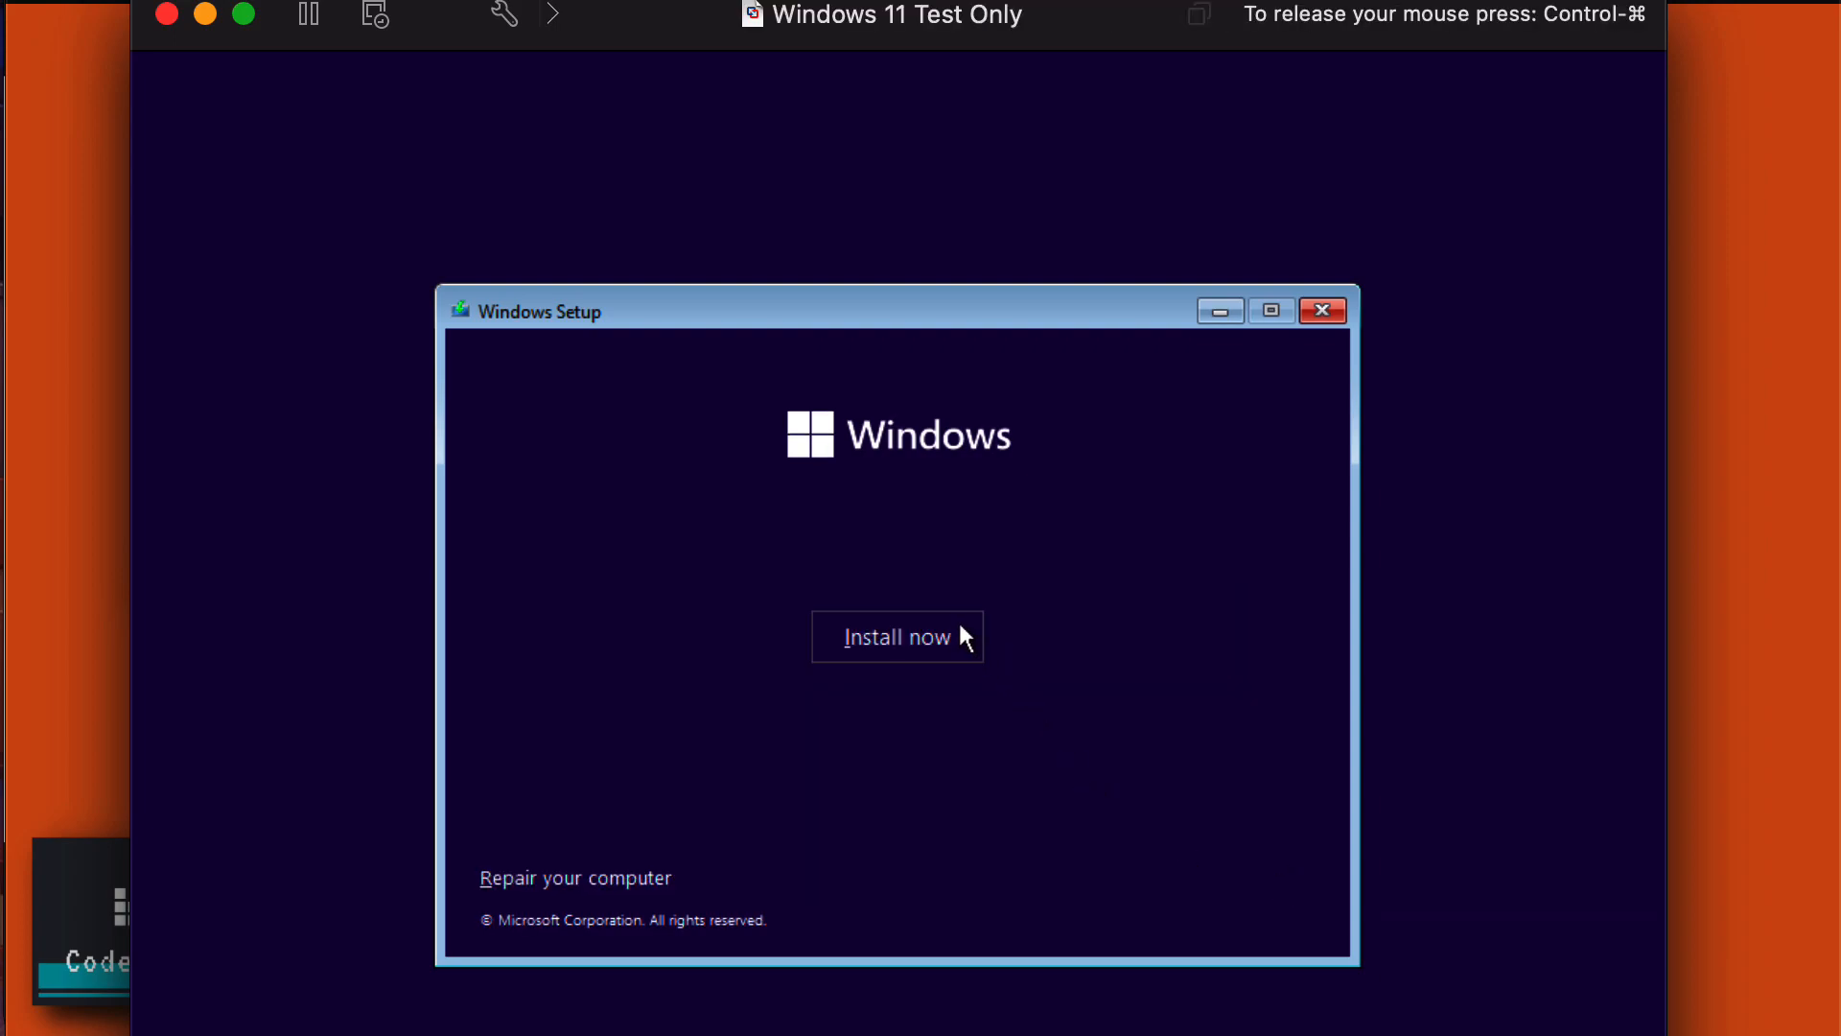
left_click(961, 629)
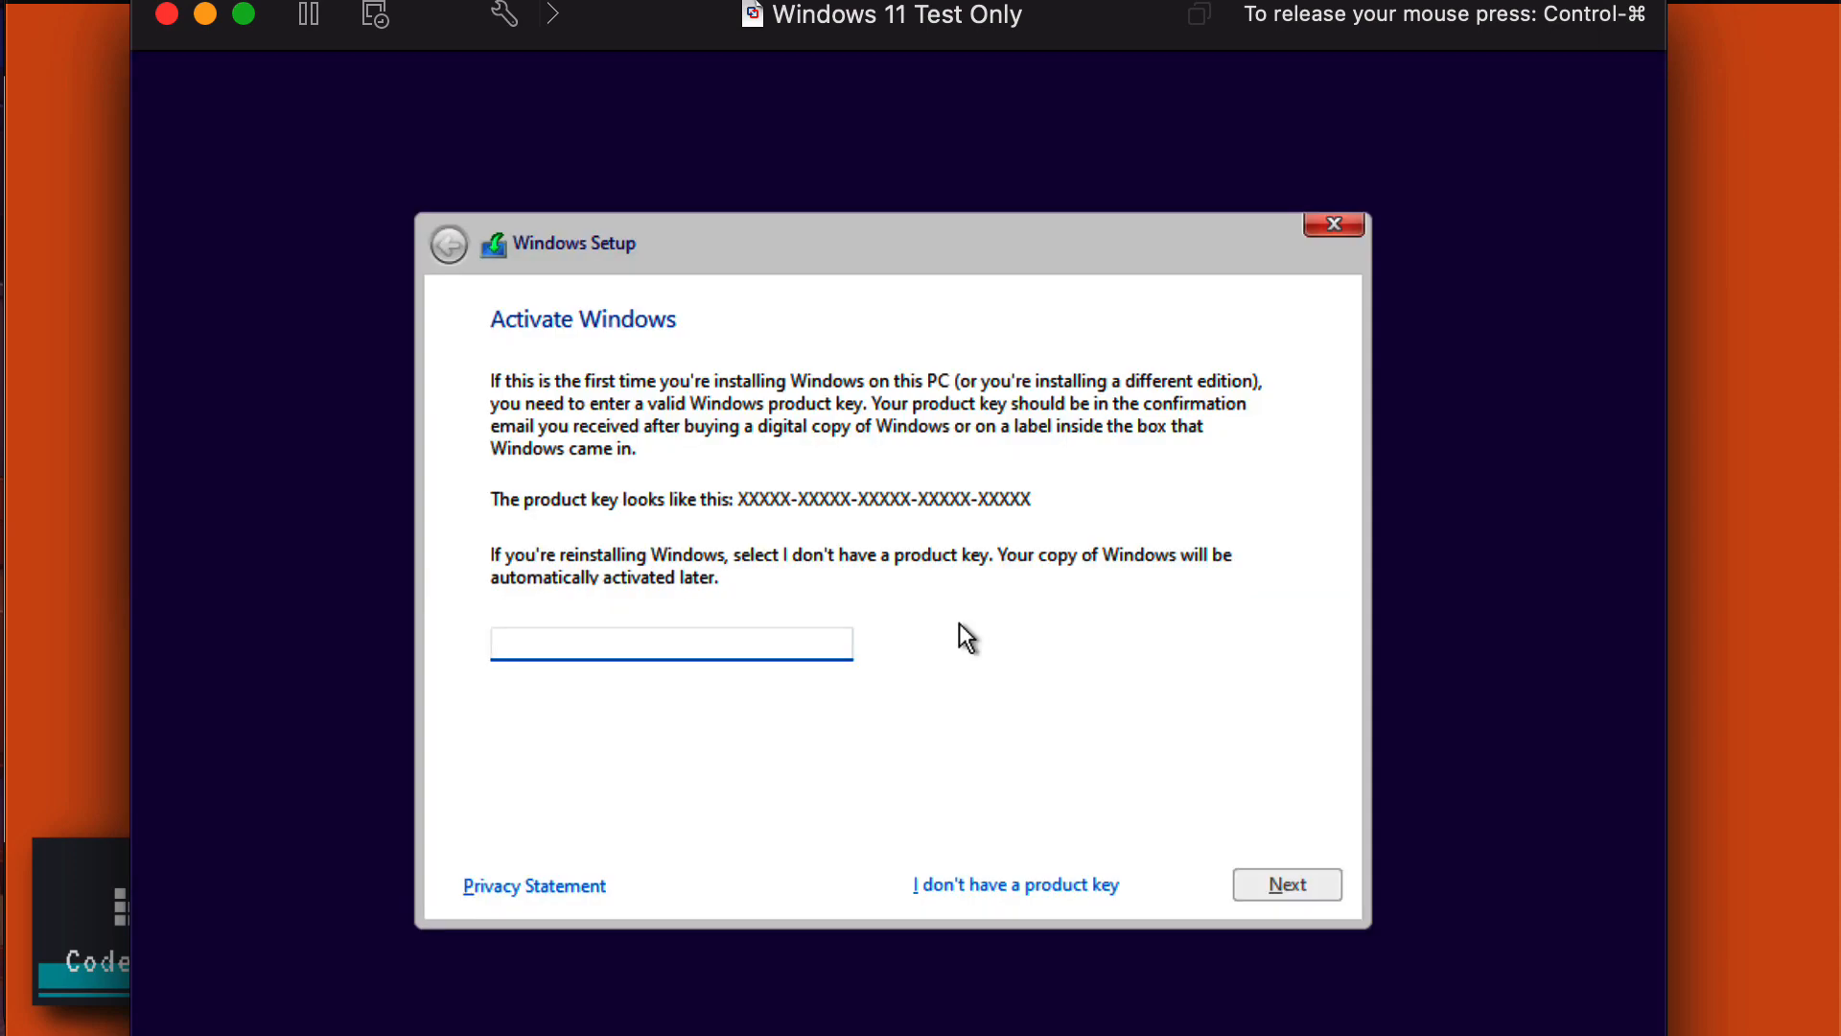
Skip the product key, accept the license, and do a Custom install onto Drive 0's unallocated space.
left_click(982, 888)
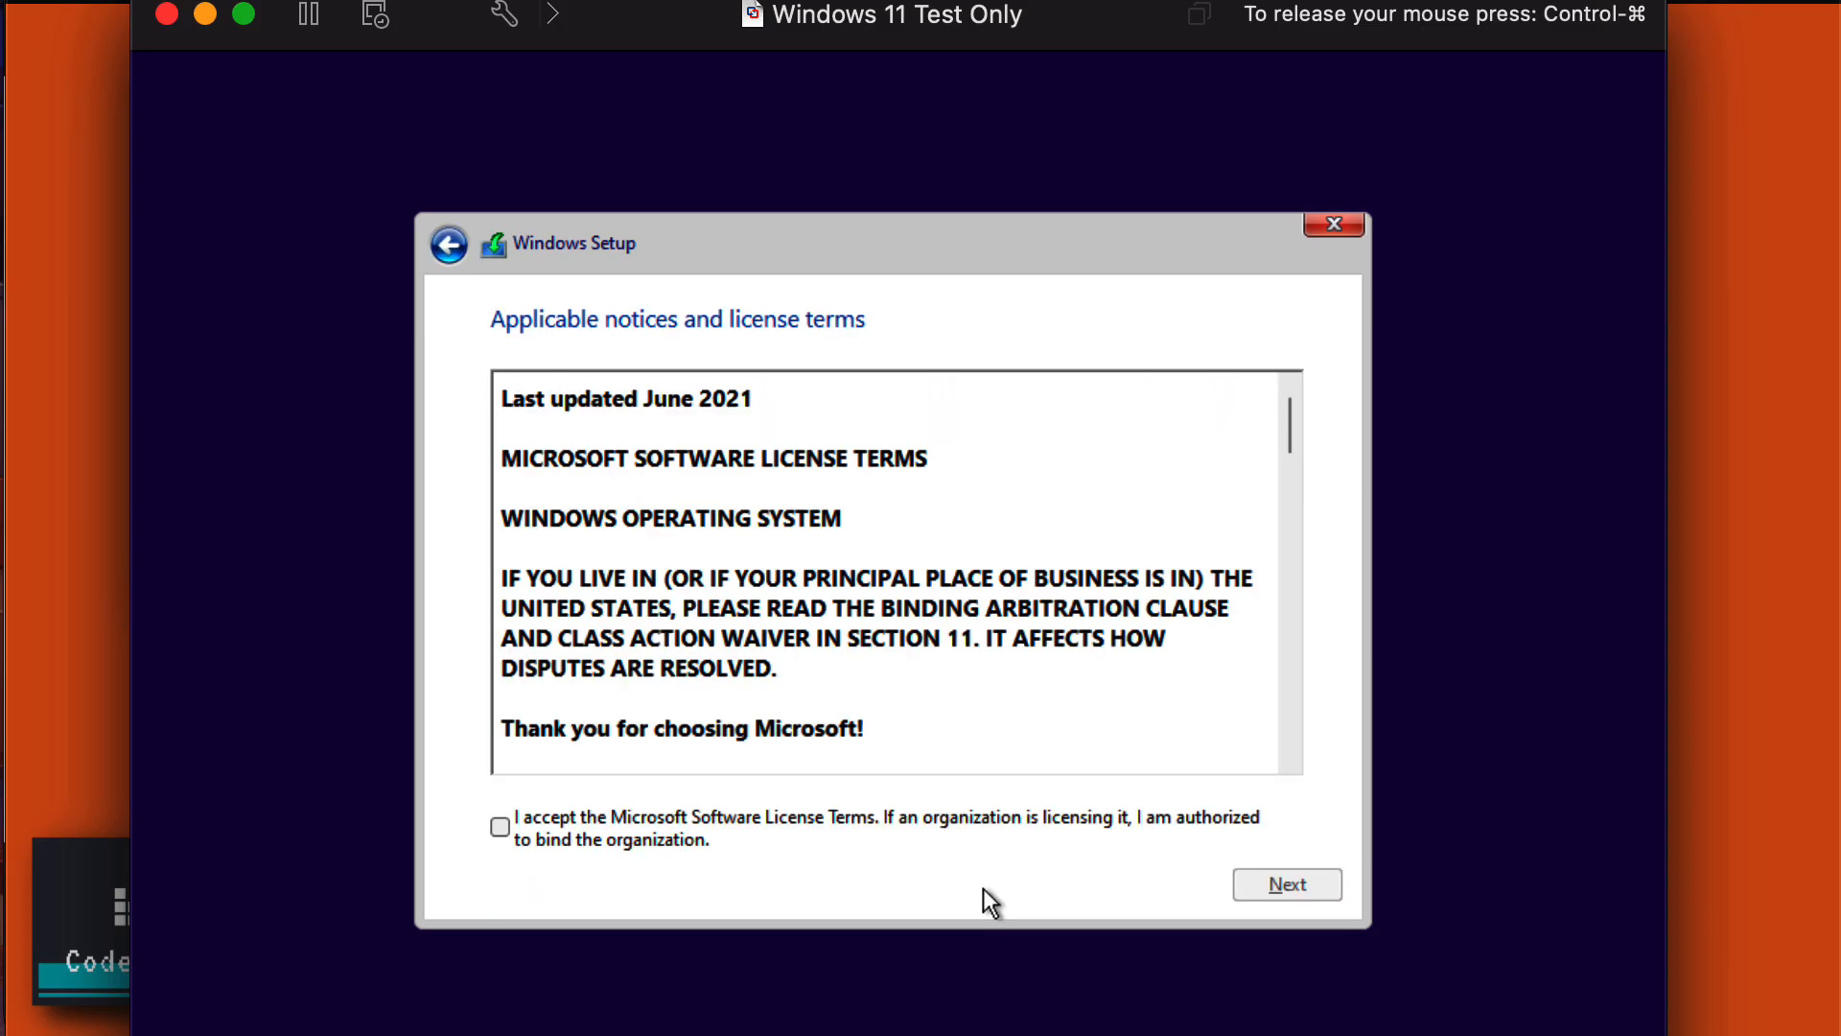
left_click(499, 827)
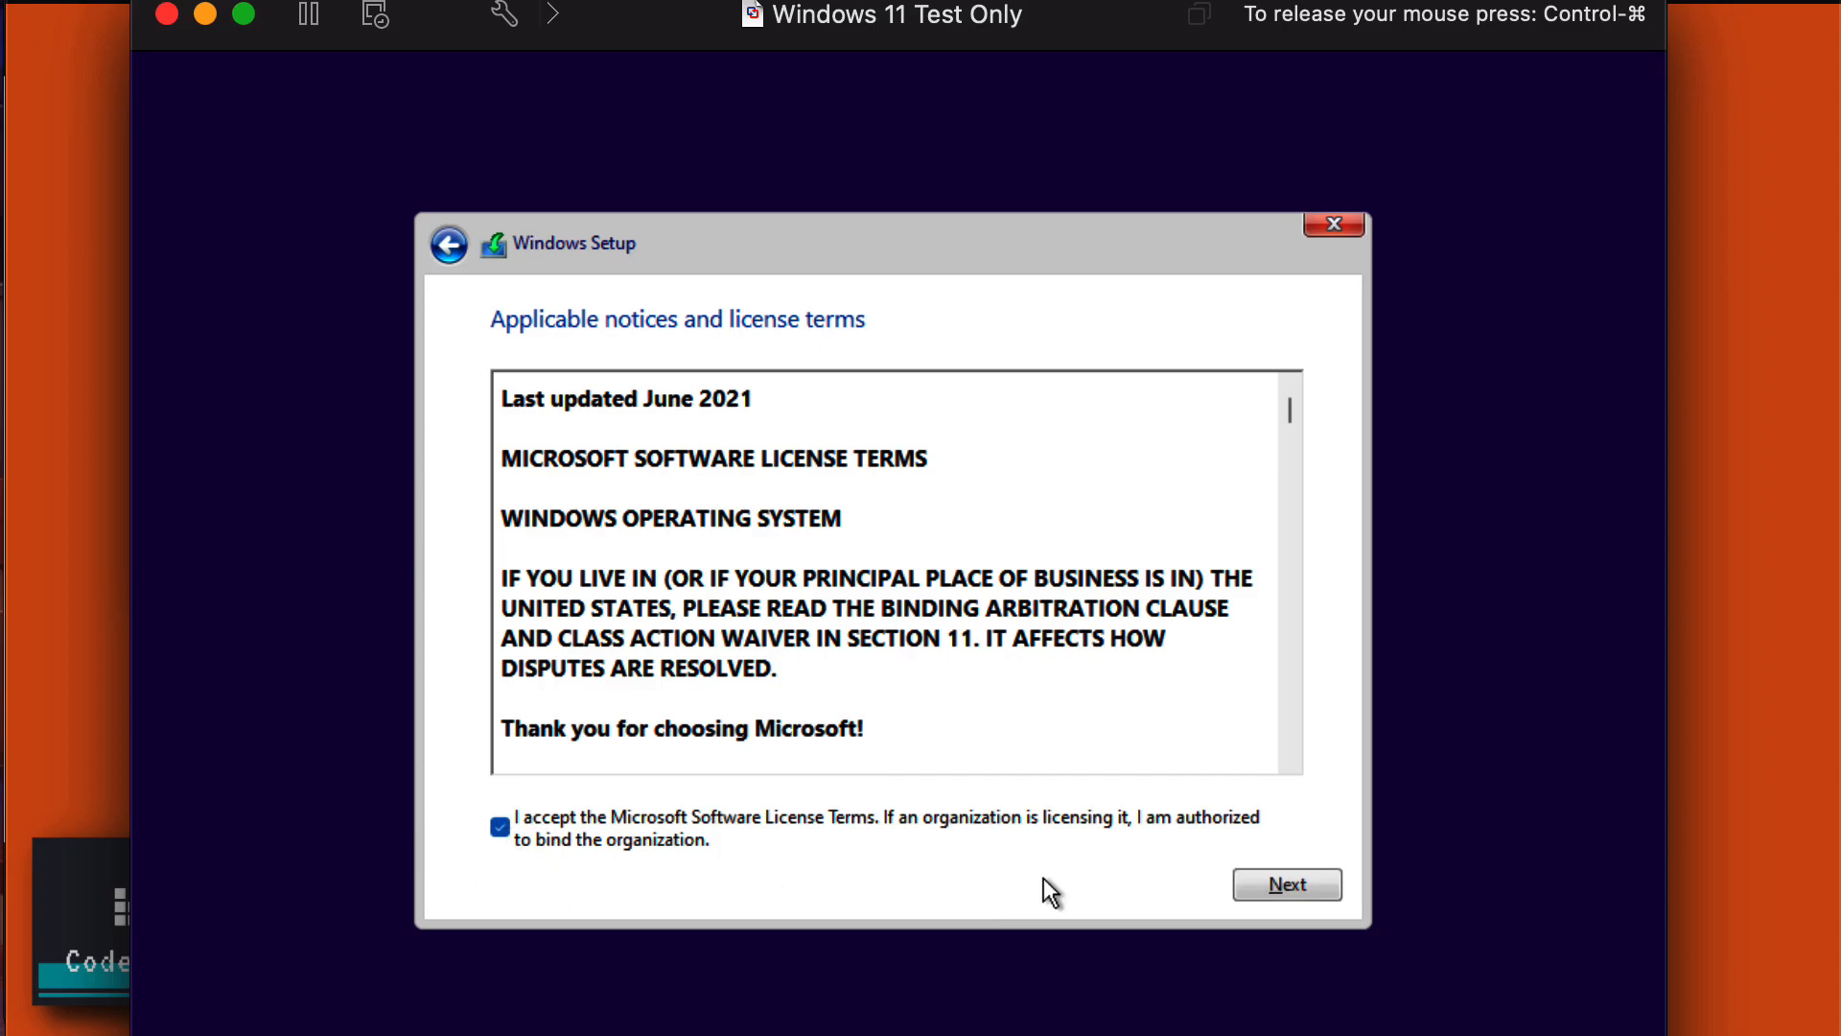
left_click(1286, 884)
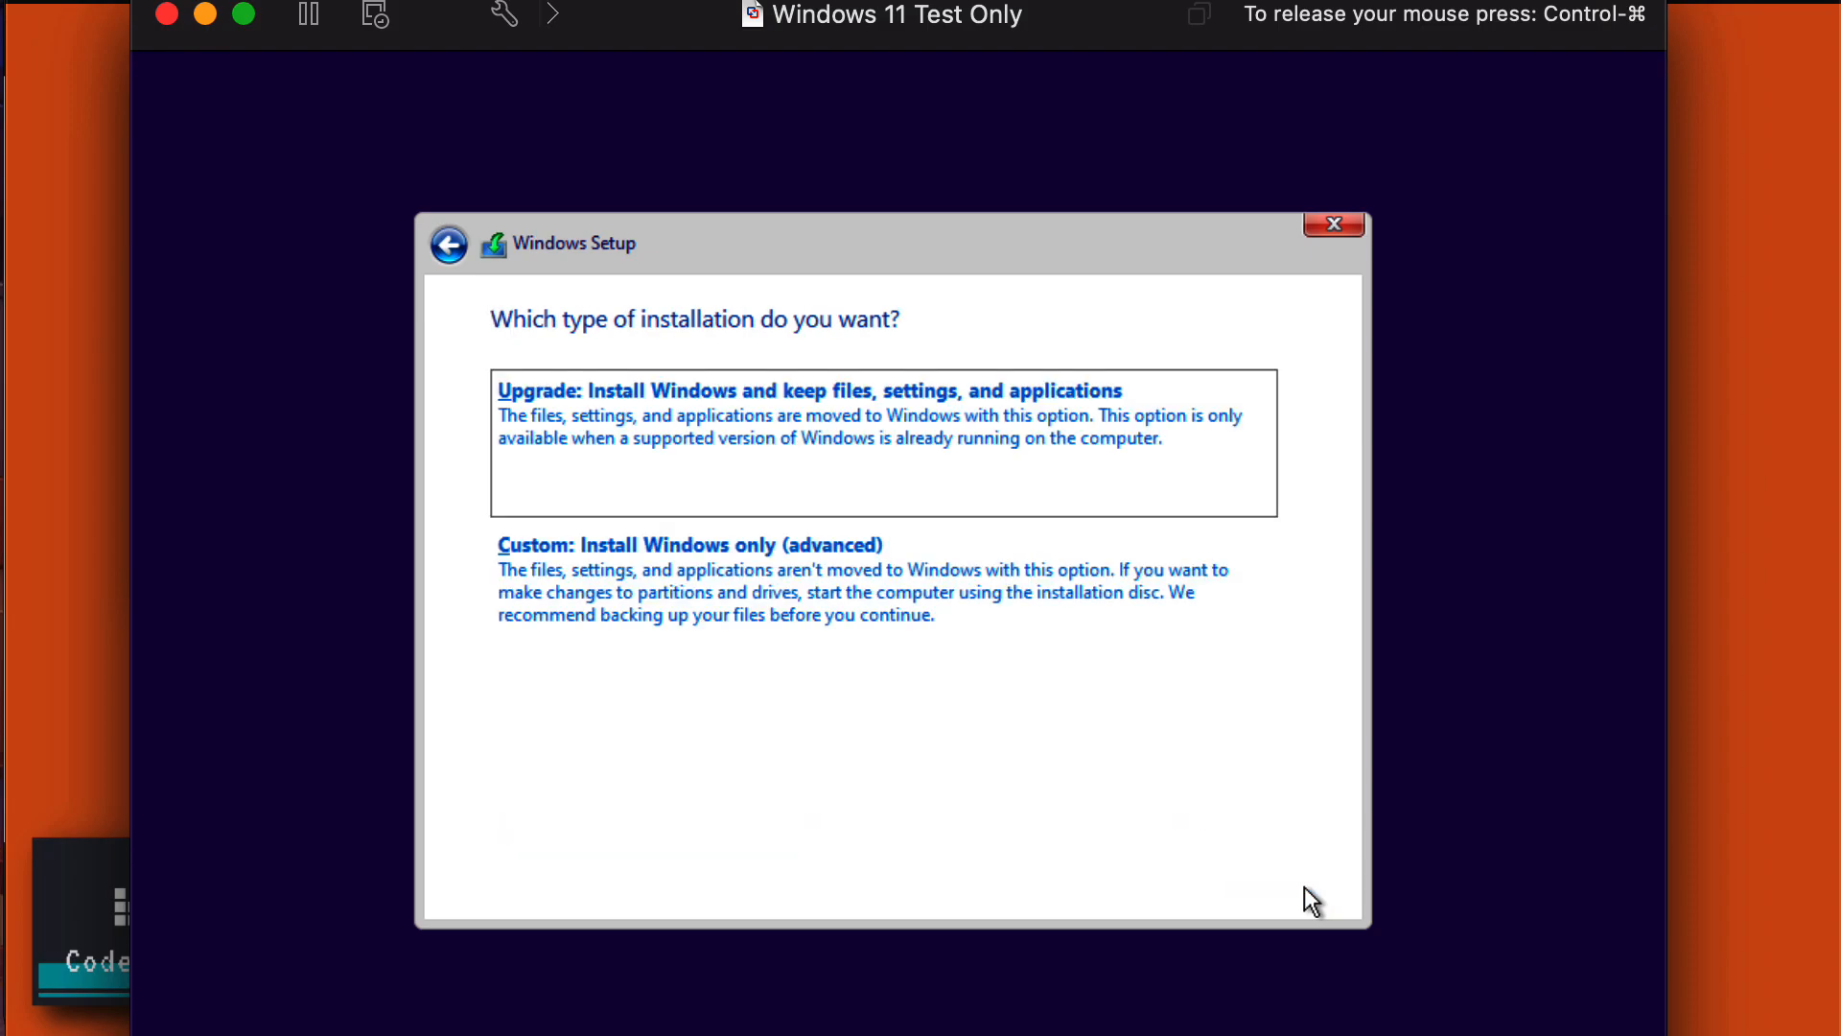
left_click(816, 579)
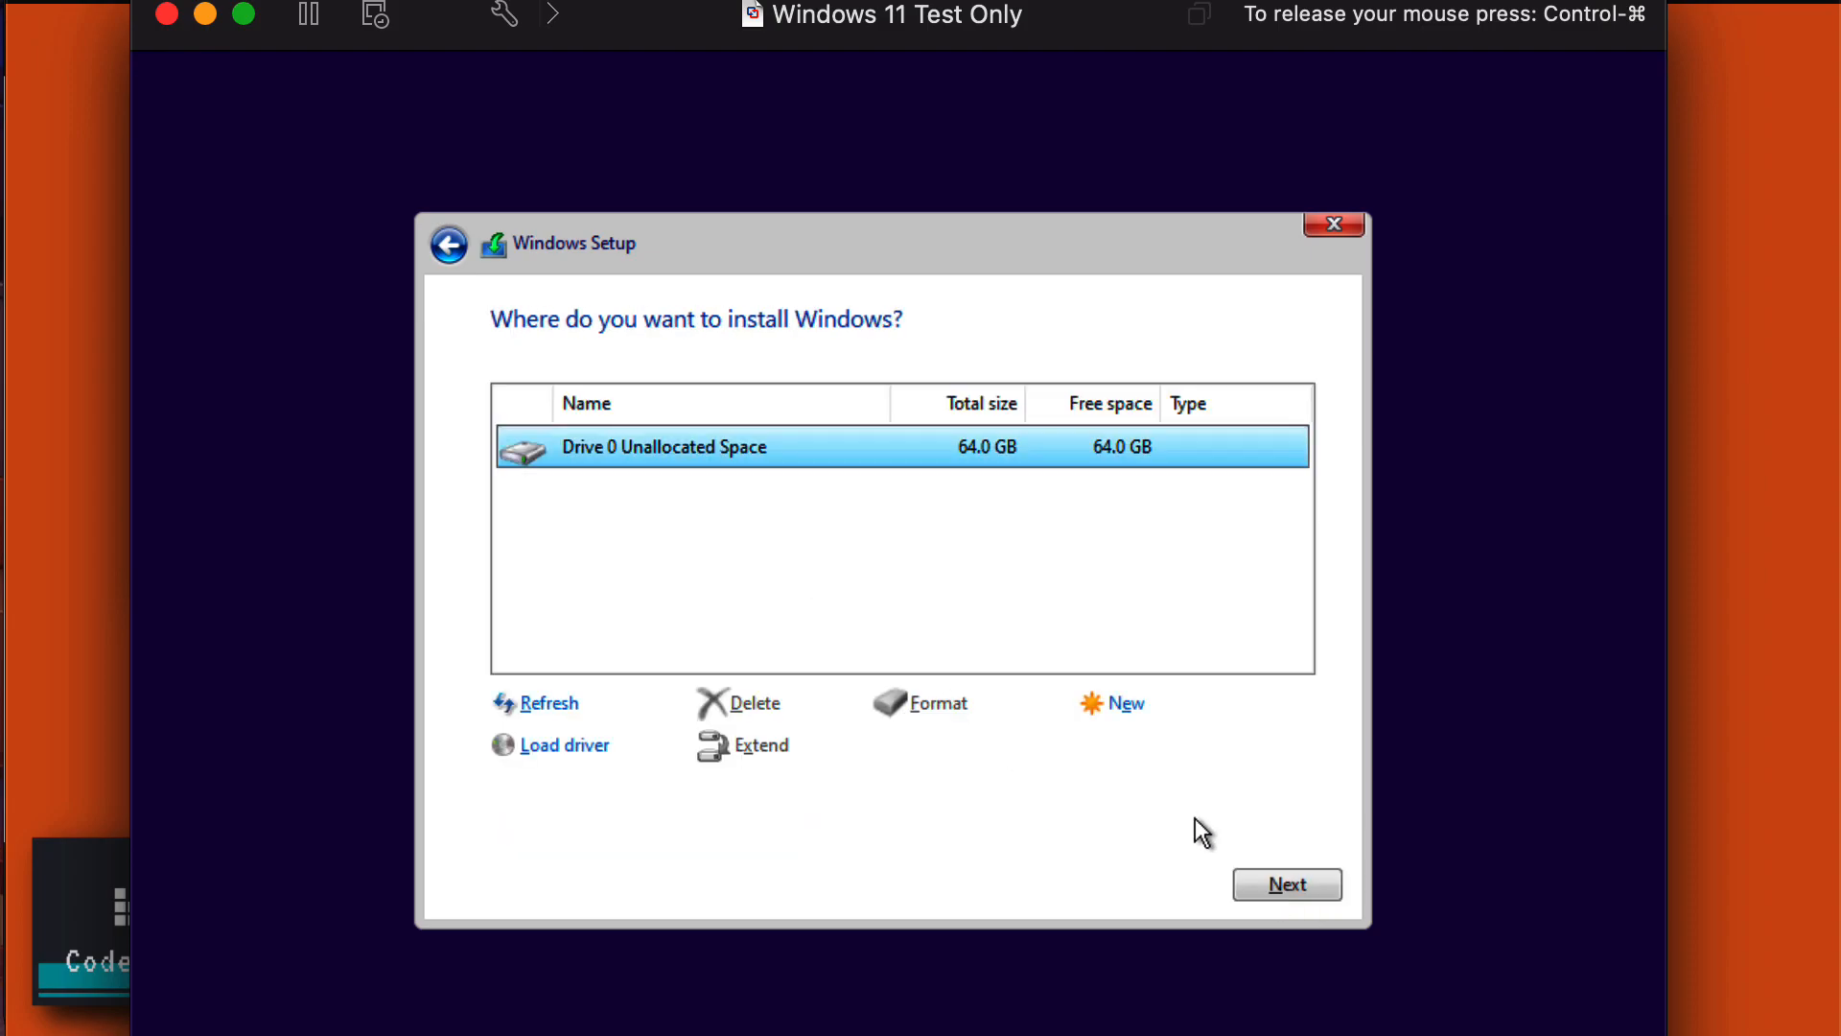
left_click(1290, 883)
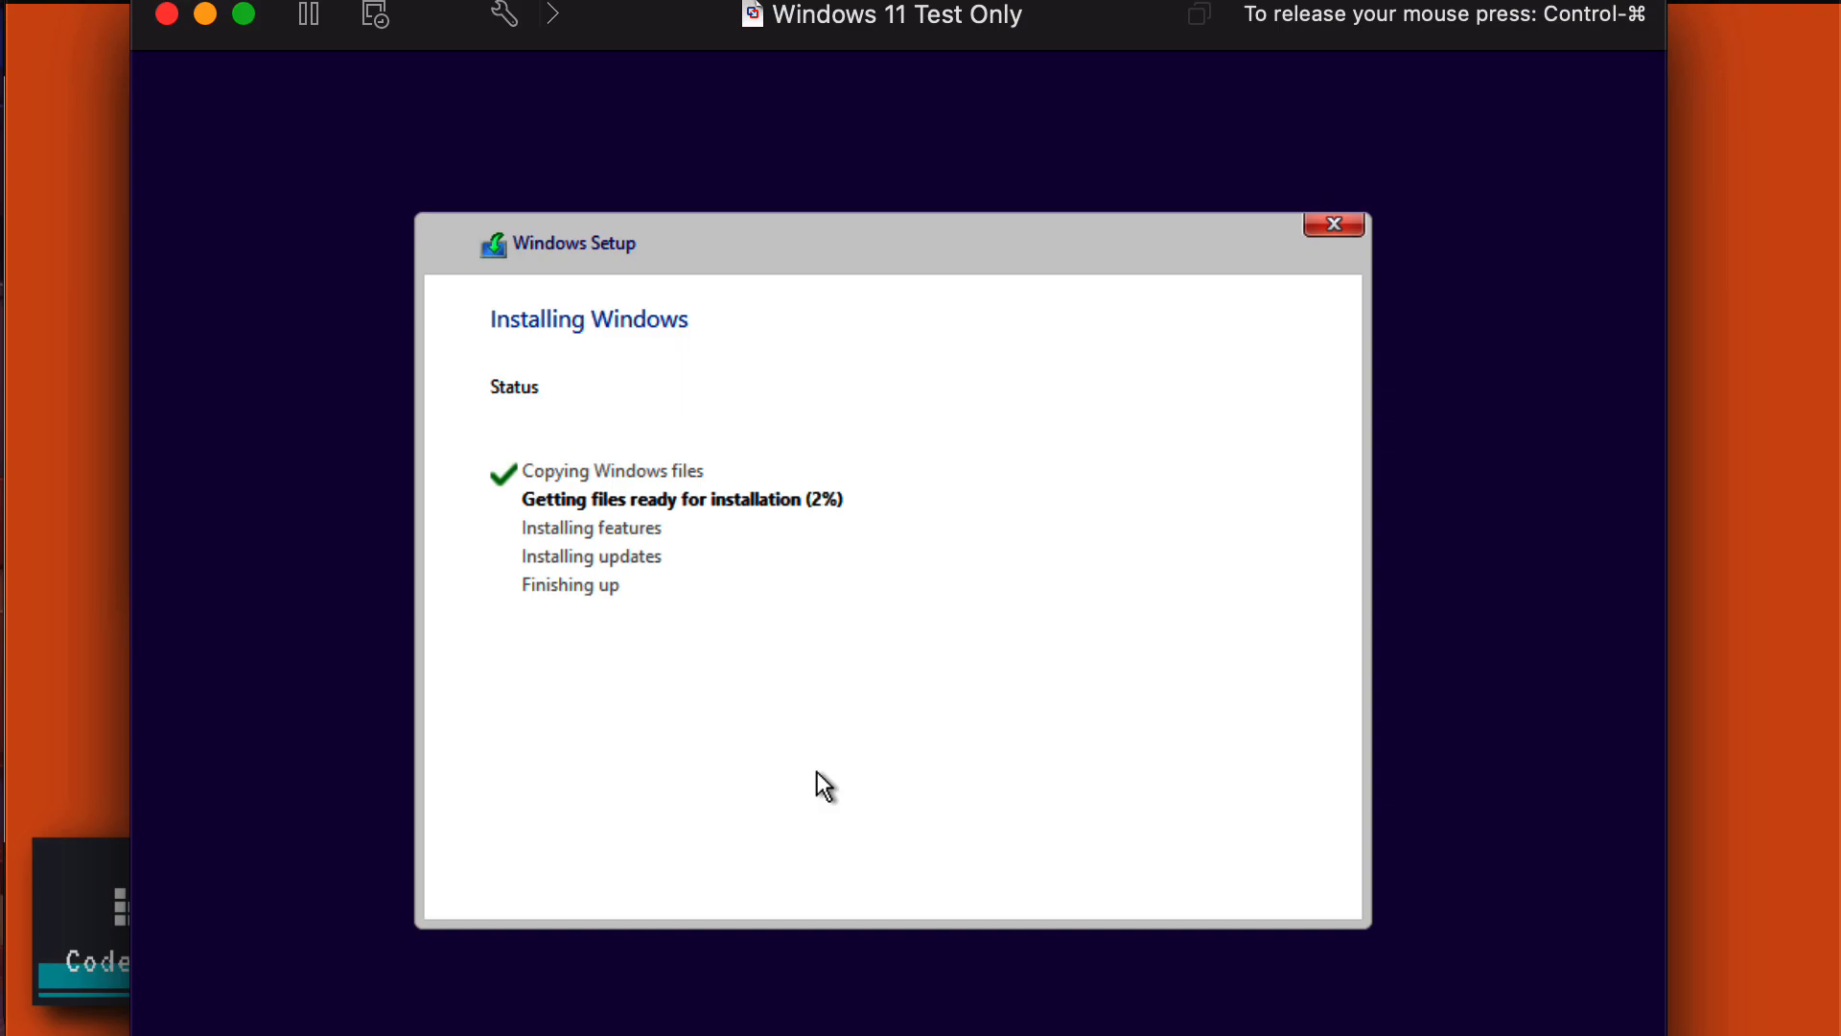
Release the mouse and click back into the VM while Setup copies files and reboots.
key("ctrl+super")
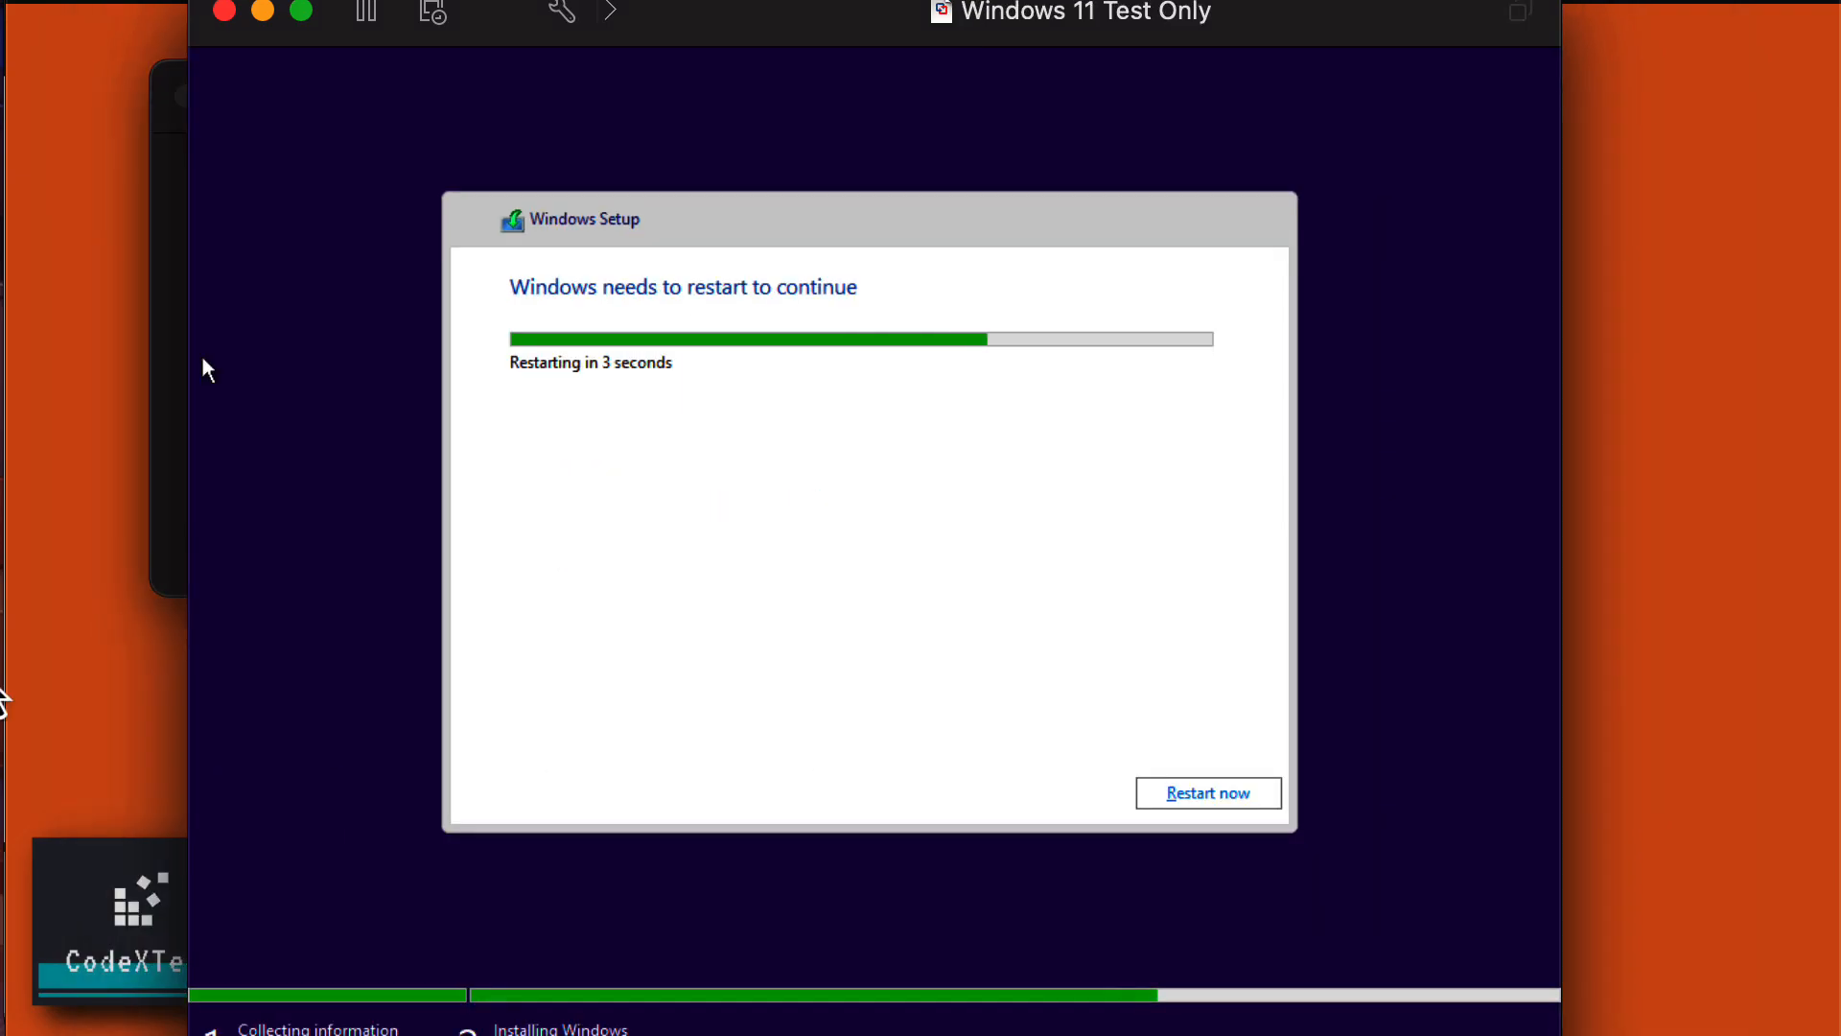
left_click(537, 466)
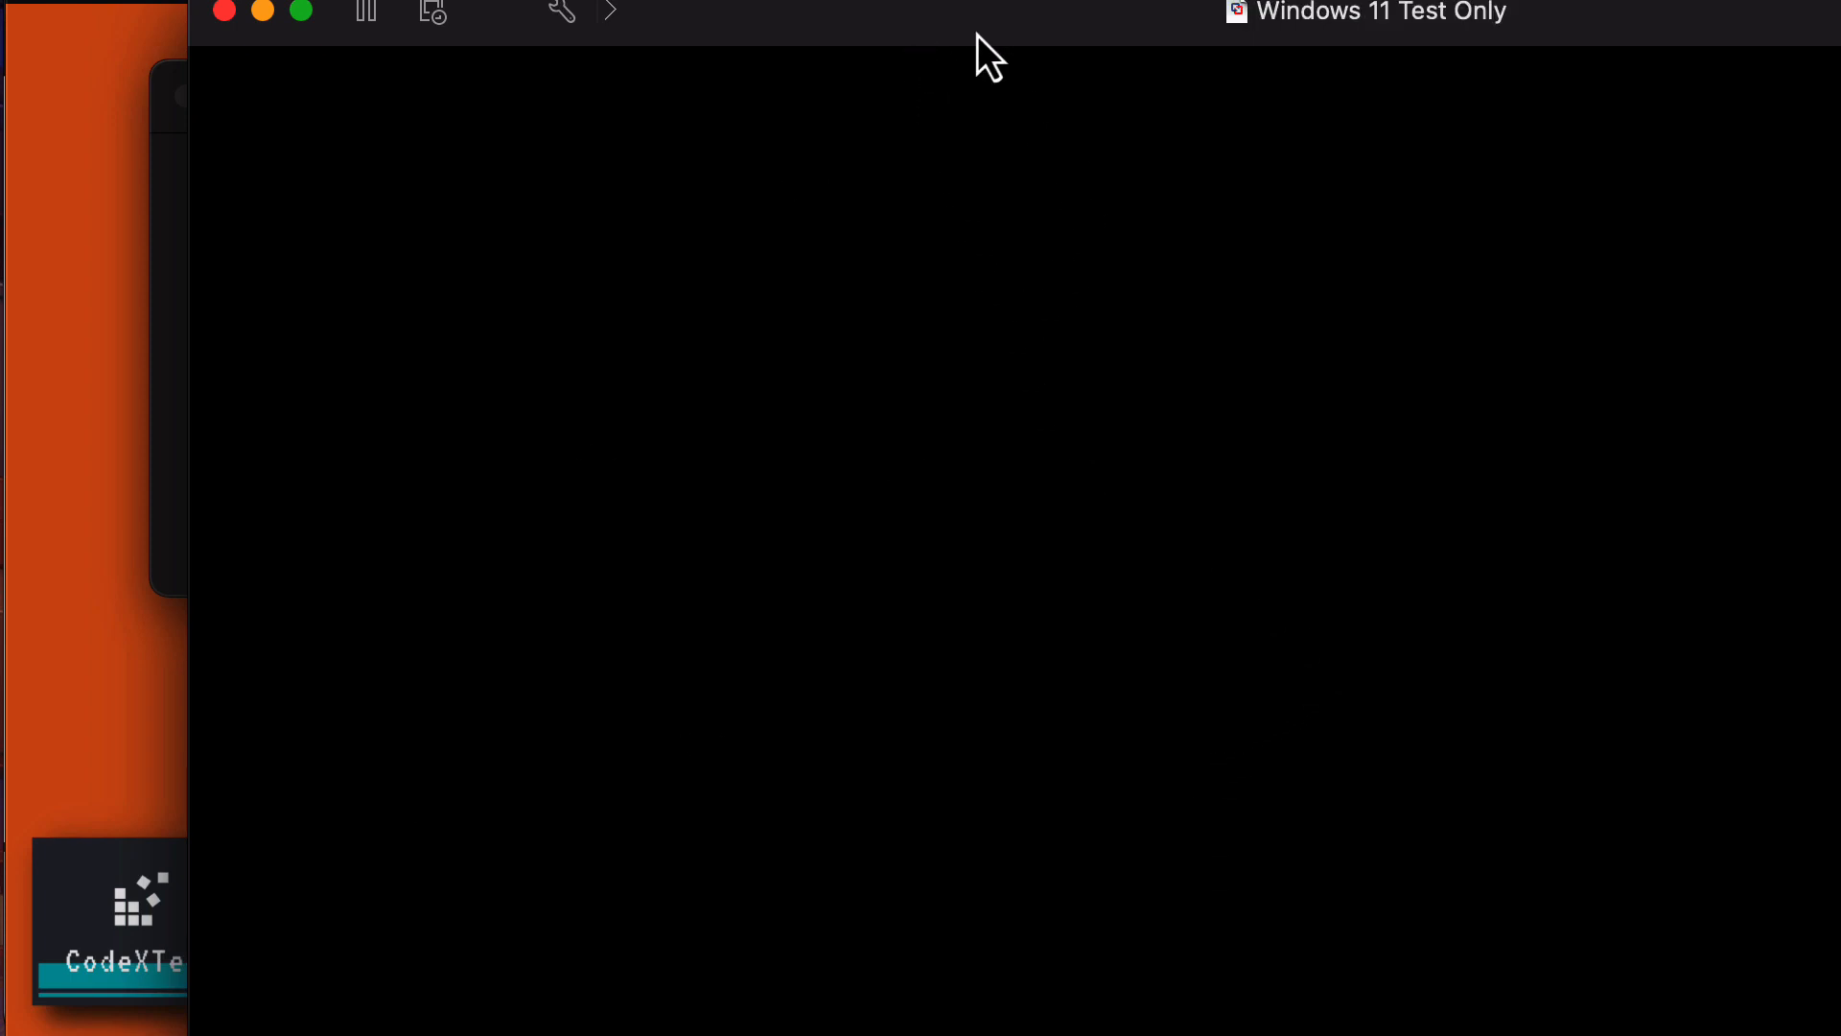
Shift the VM window further left while the newly installed Windows boots.
left_click_drag(976, 35, 757, 38)
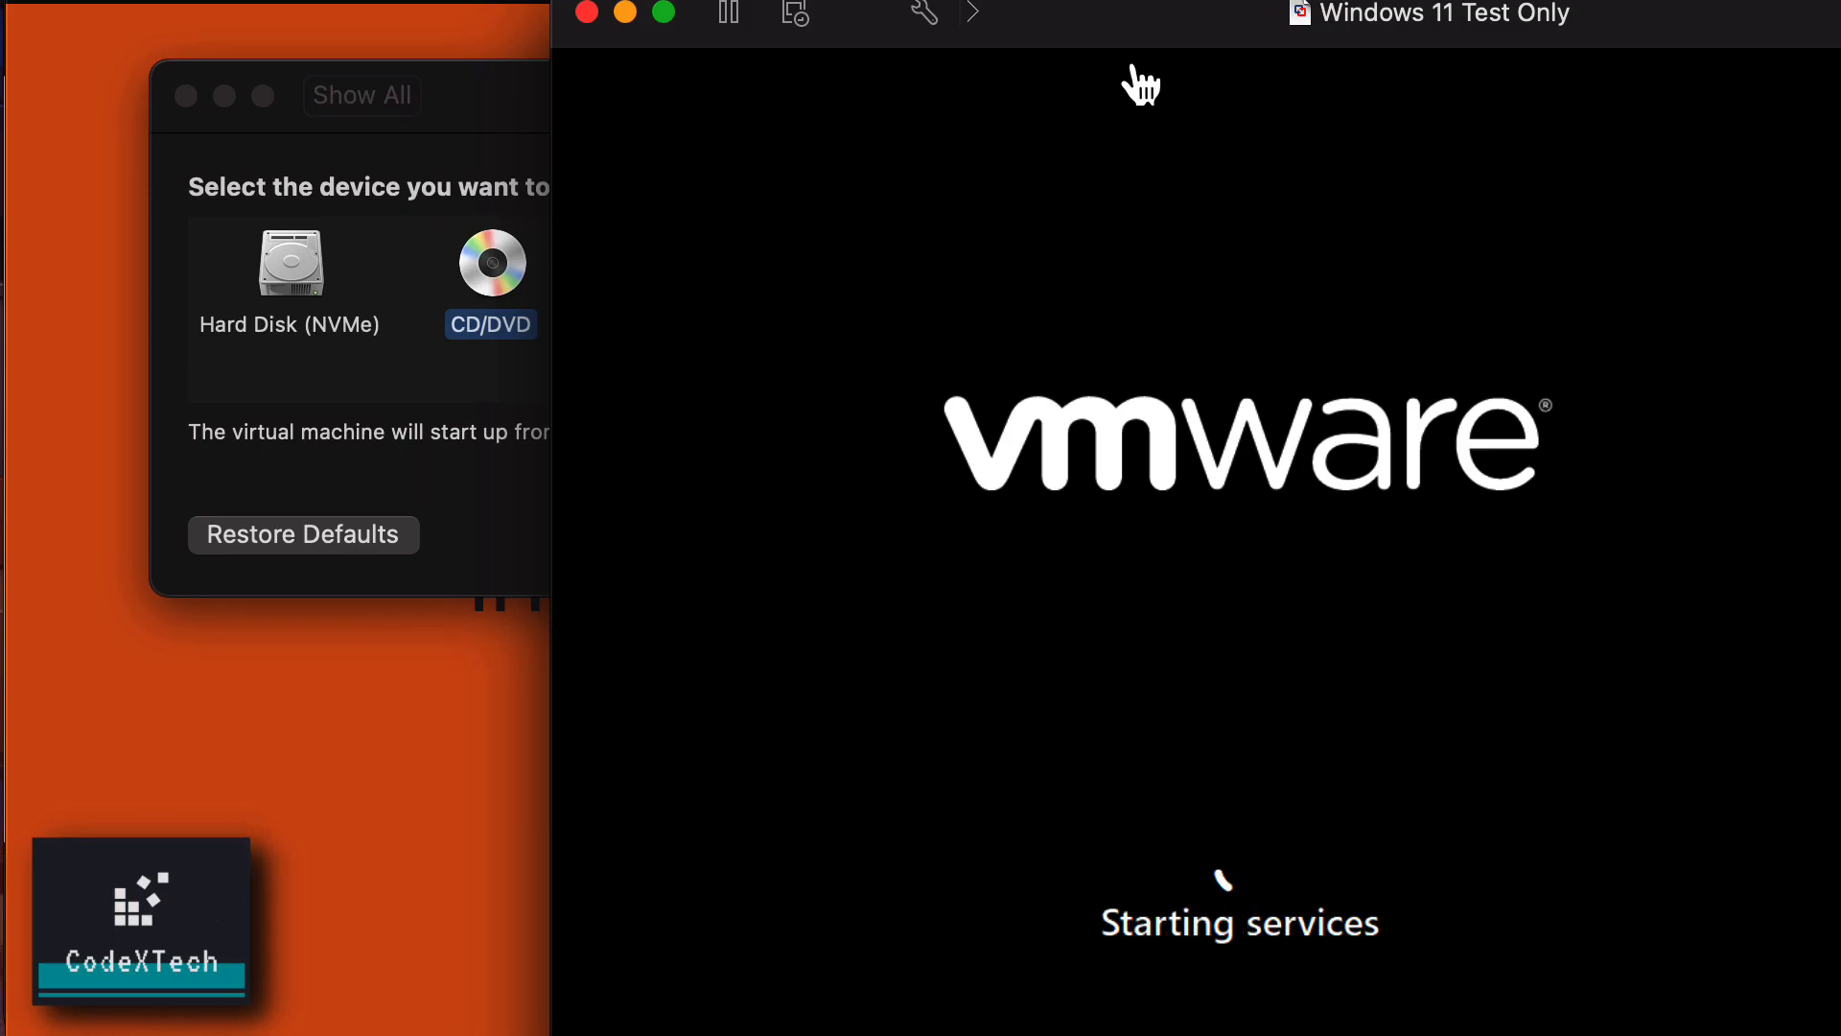
left_click_drag(1192, 42, 844, 52)
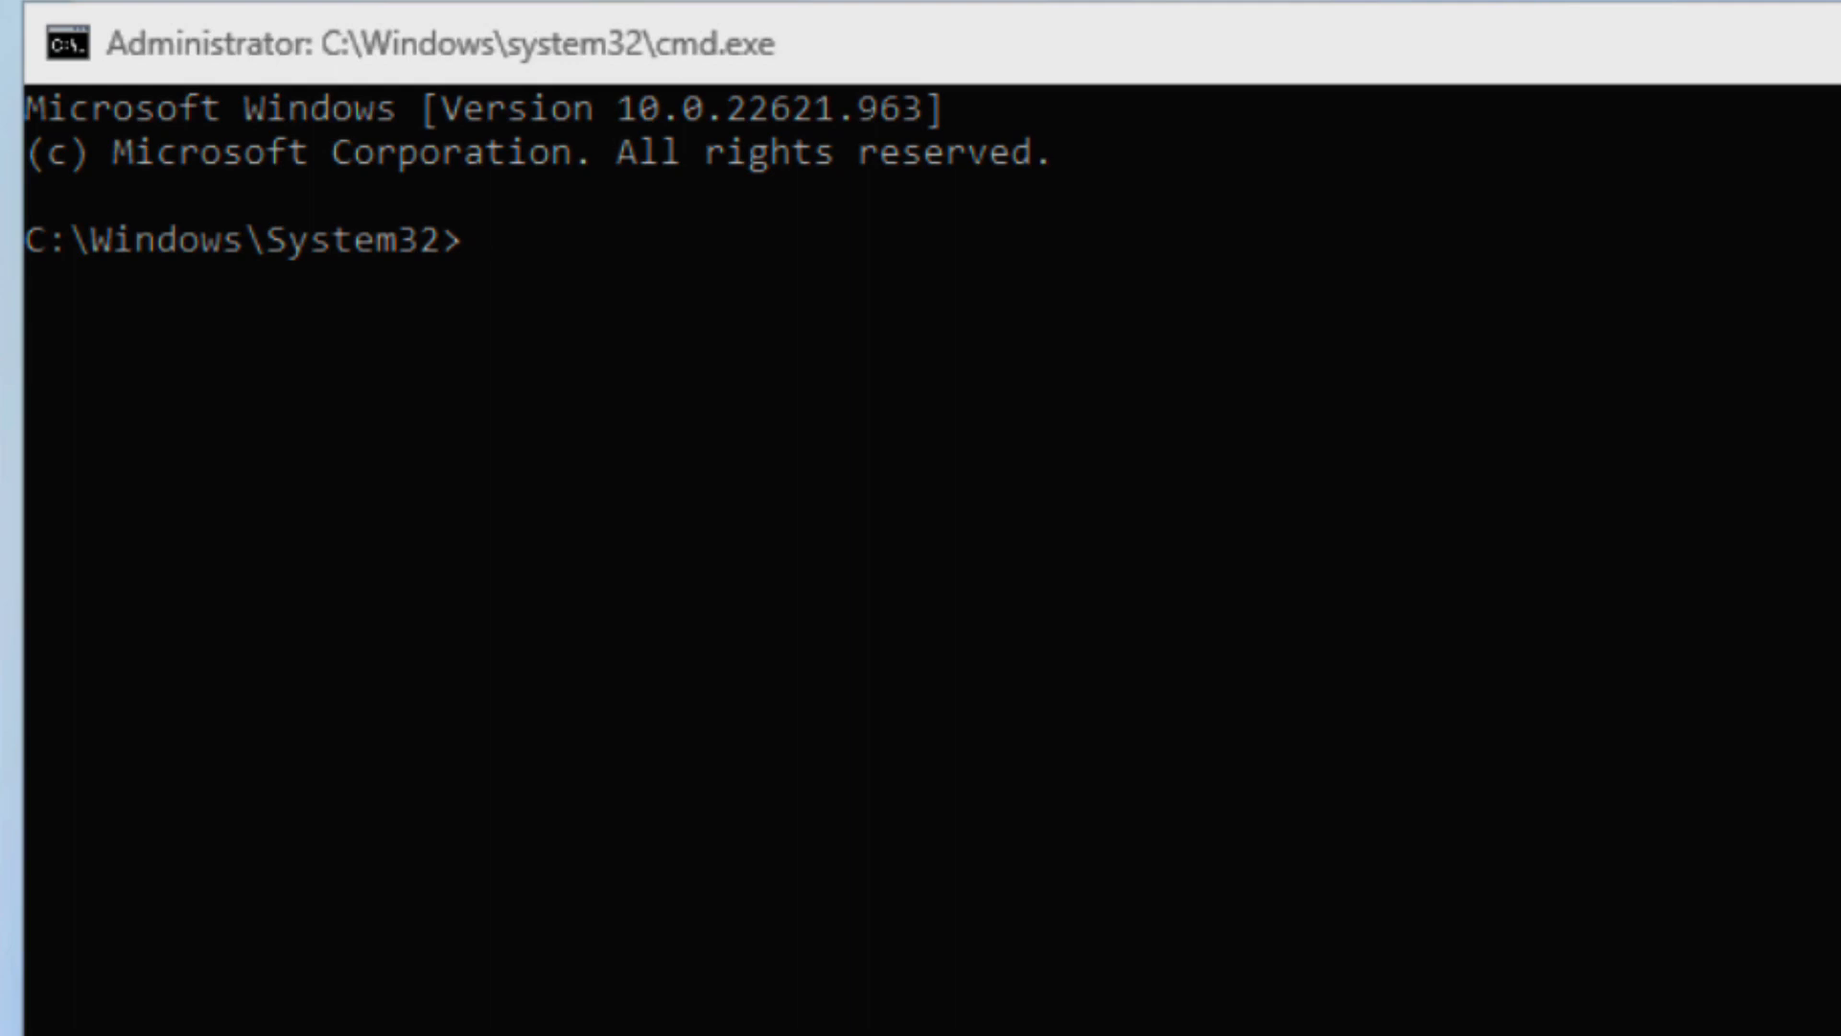
Run oobe\BypassNRO.cmd in the administrator Command Prompt.
left_click(959, 319)
type("oobe")
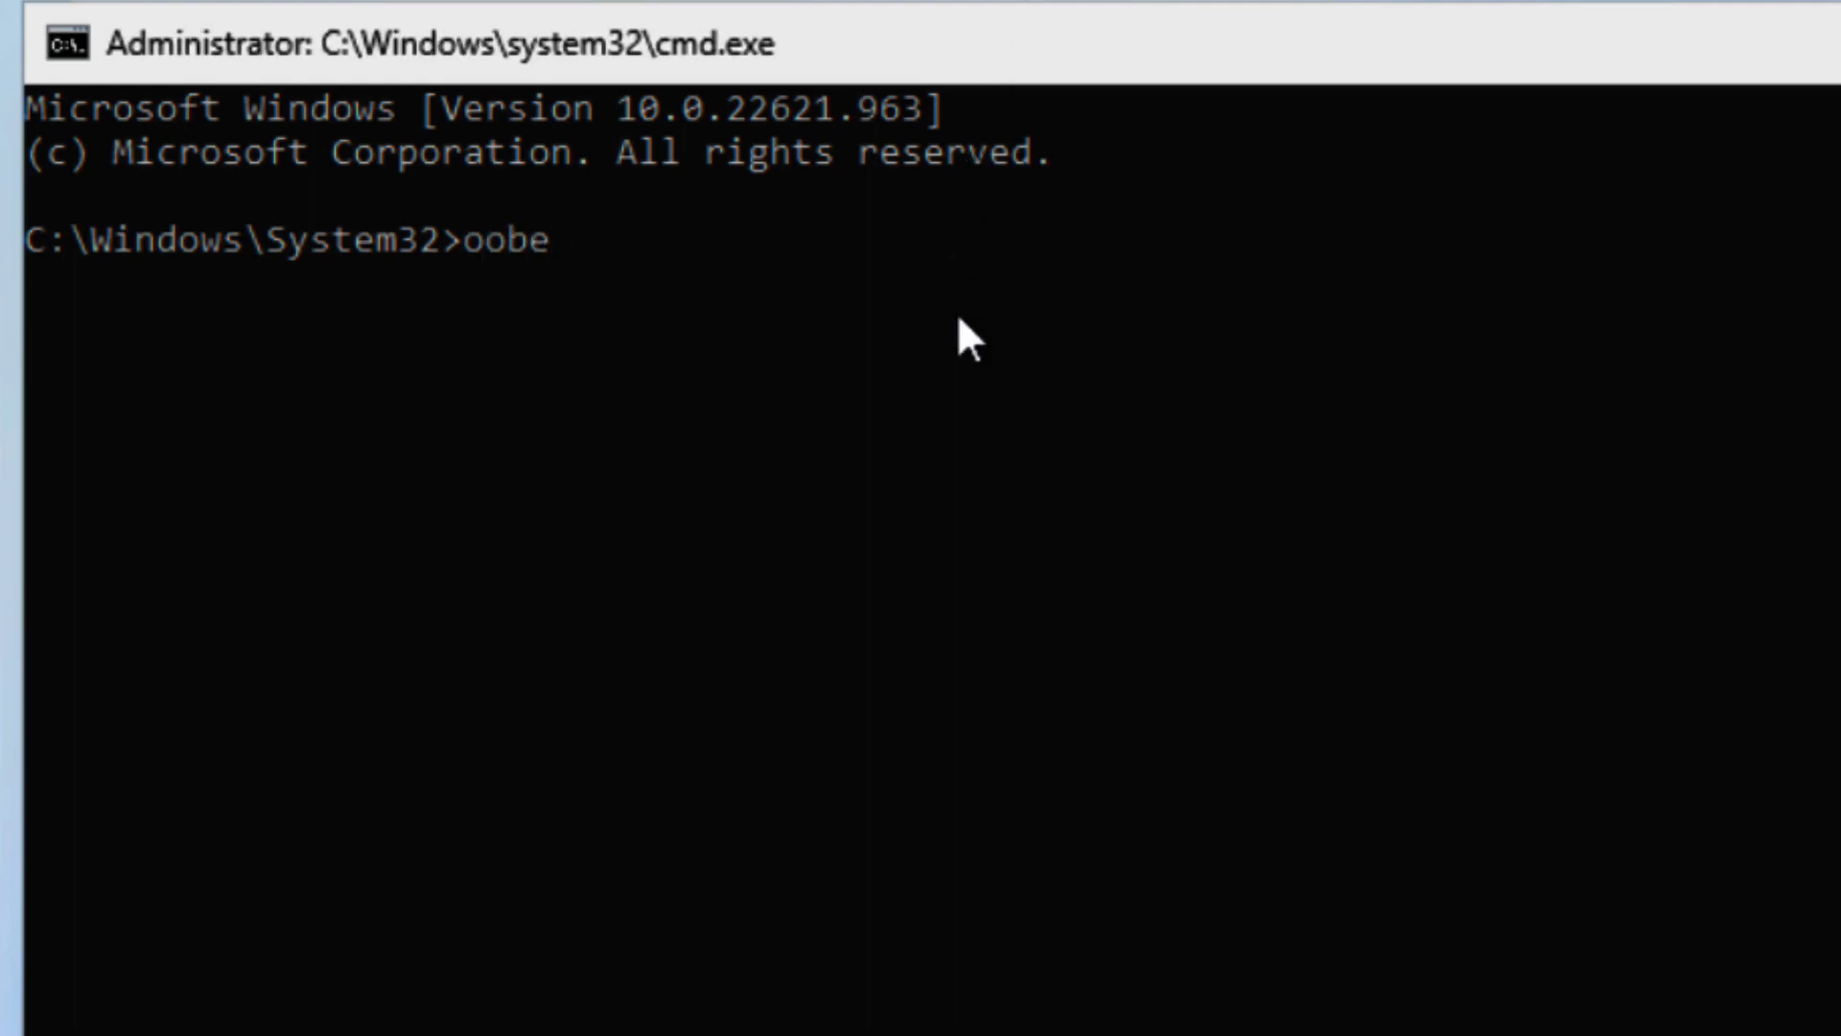
type("\\by")
key("Tab")
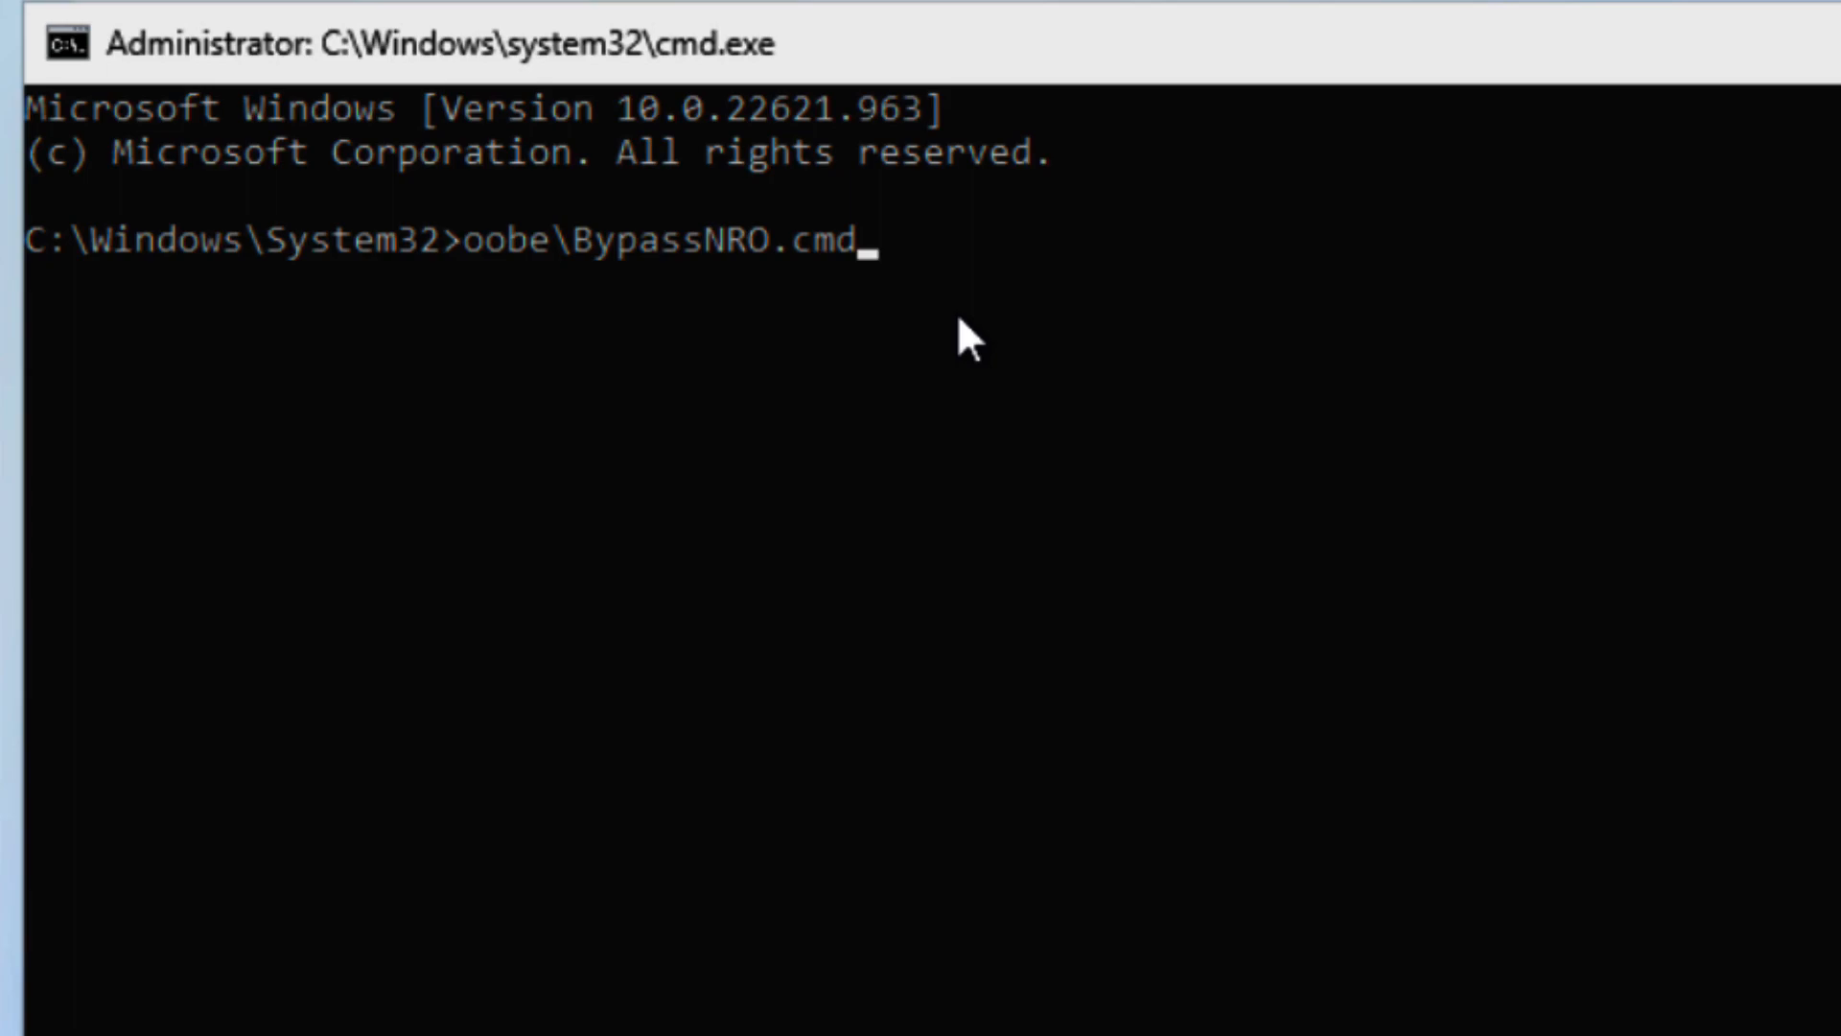
key("Return")
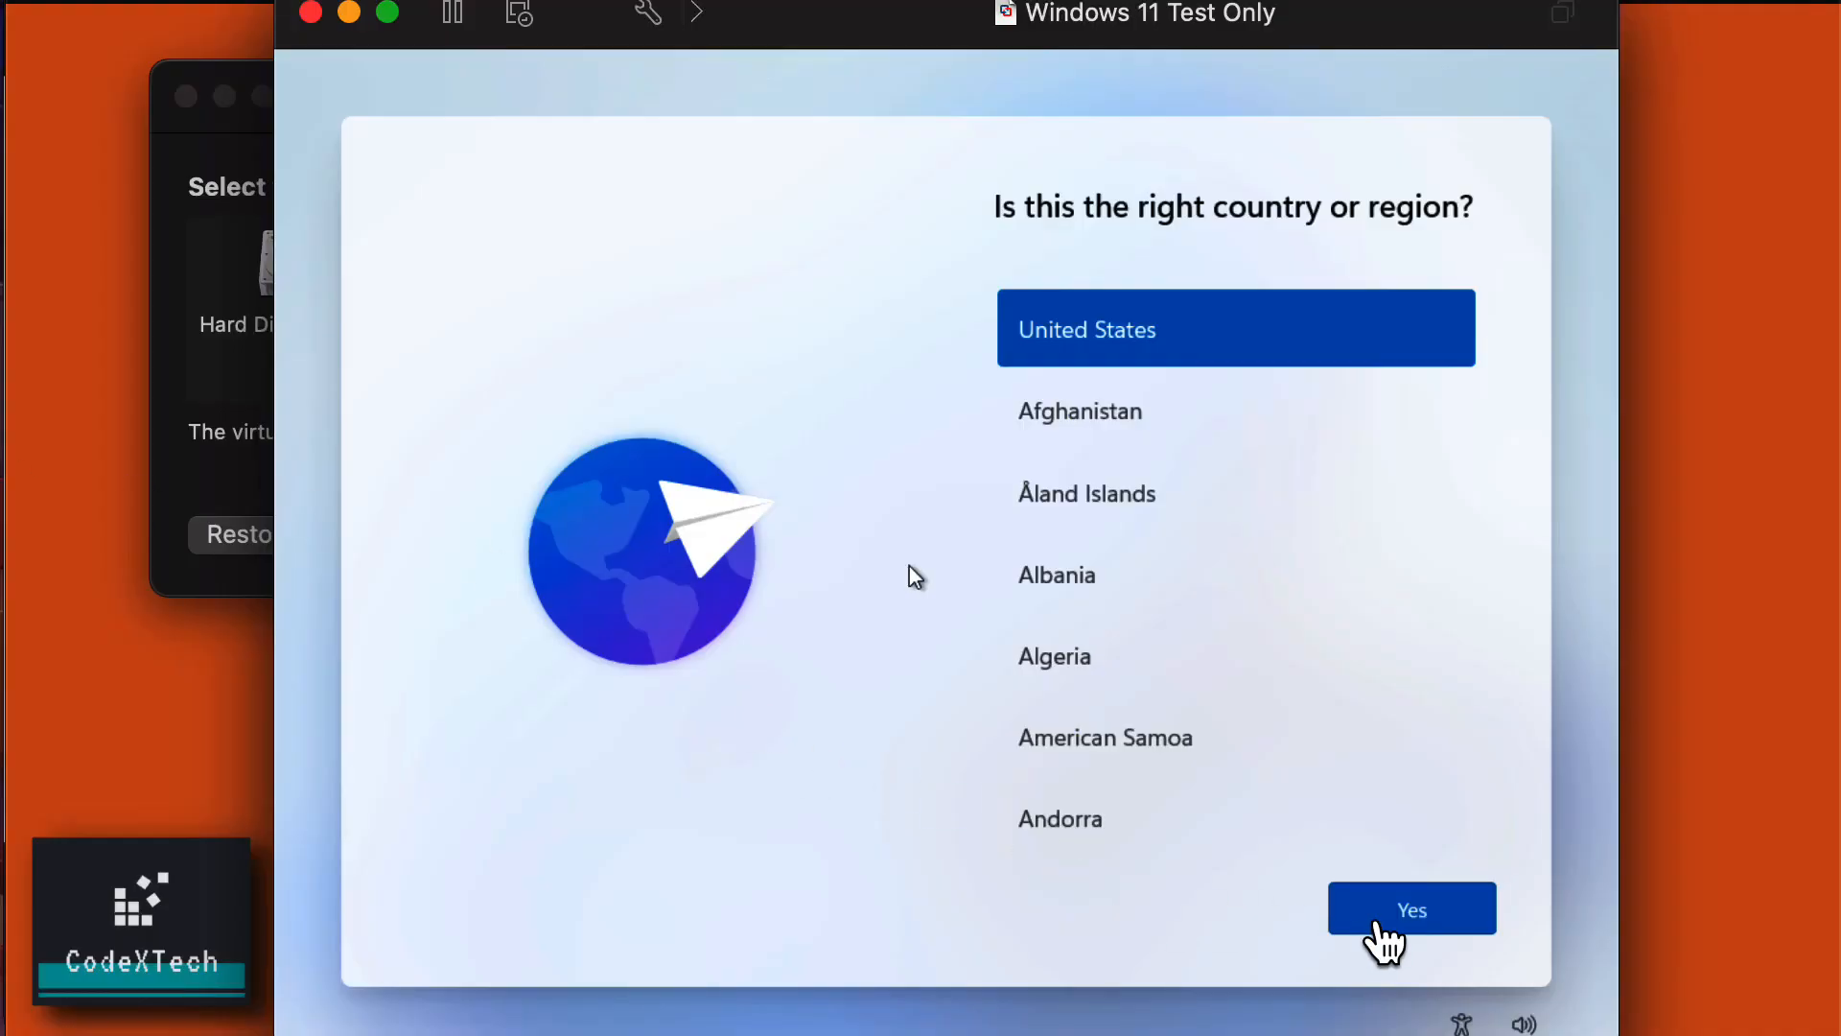
Accept United States and US keyboard, skip a second layout, and continue with limited offline setup.
left_click(1443, 920)
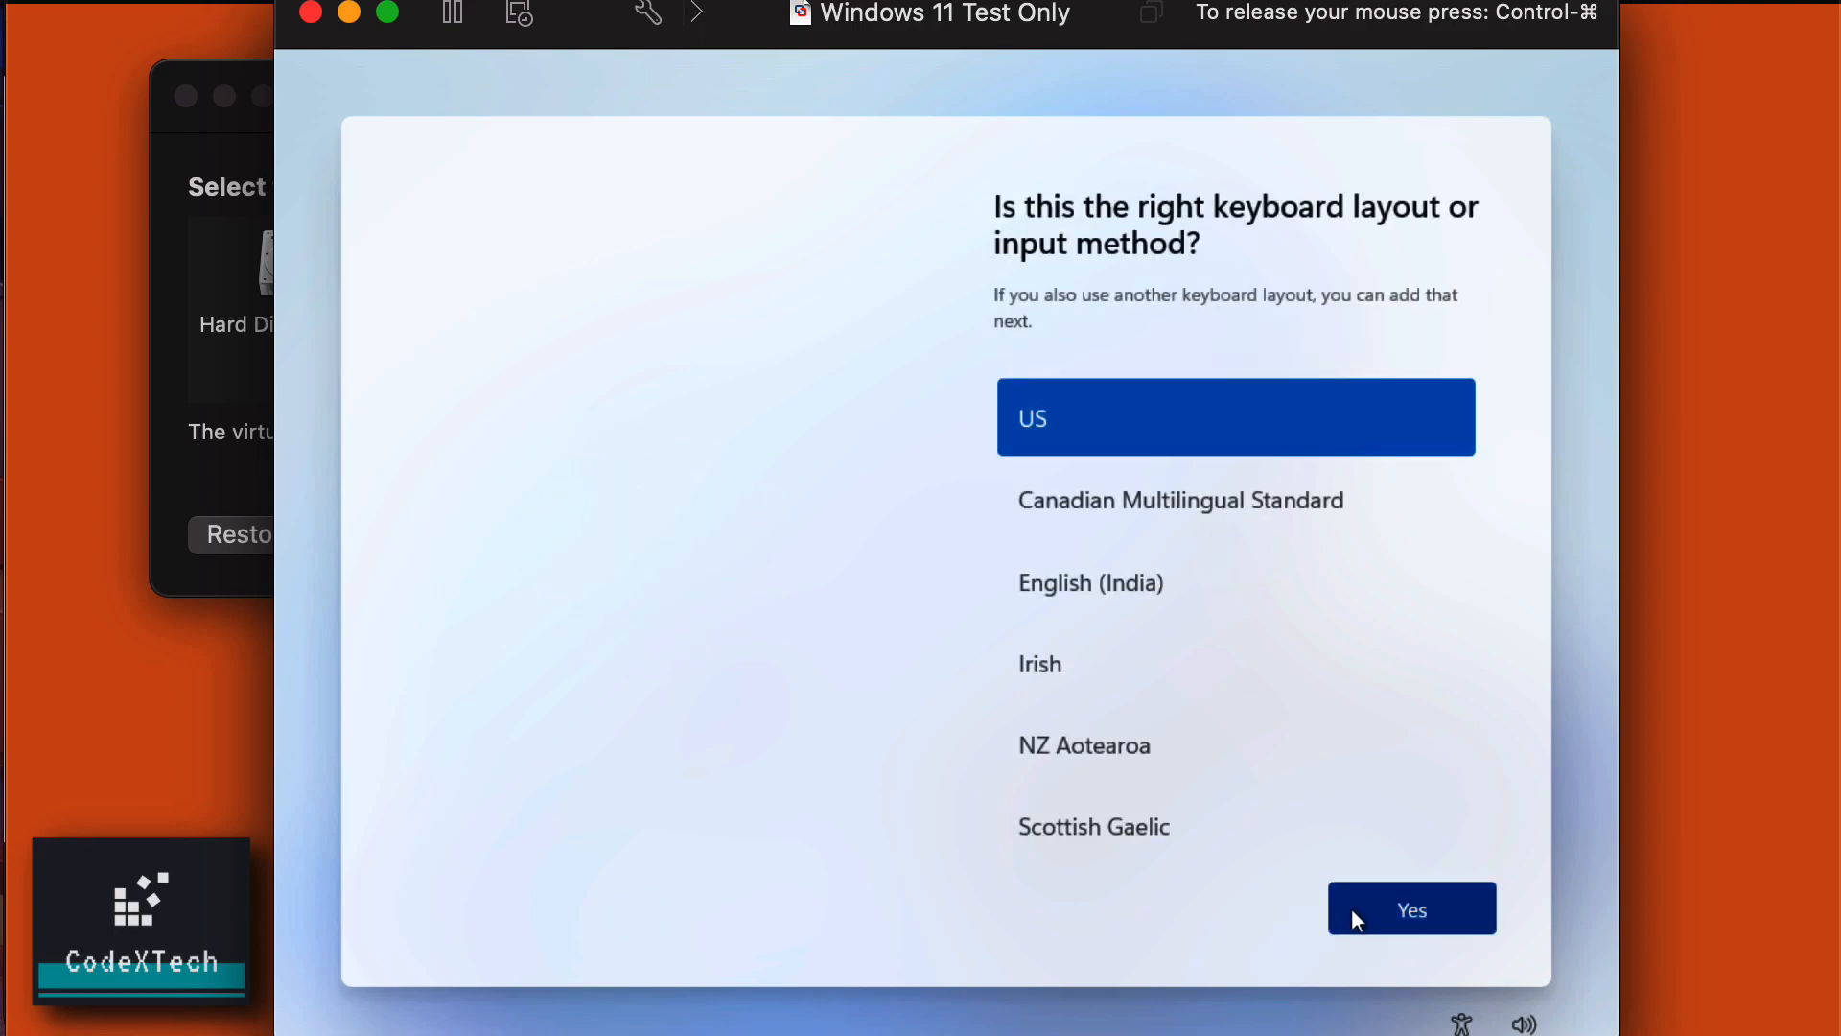
left_click(1359, 918)
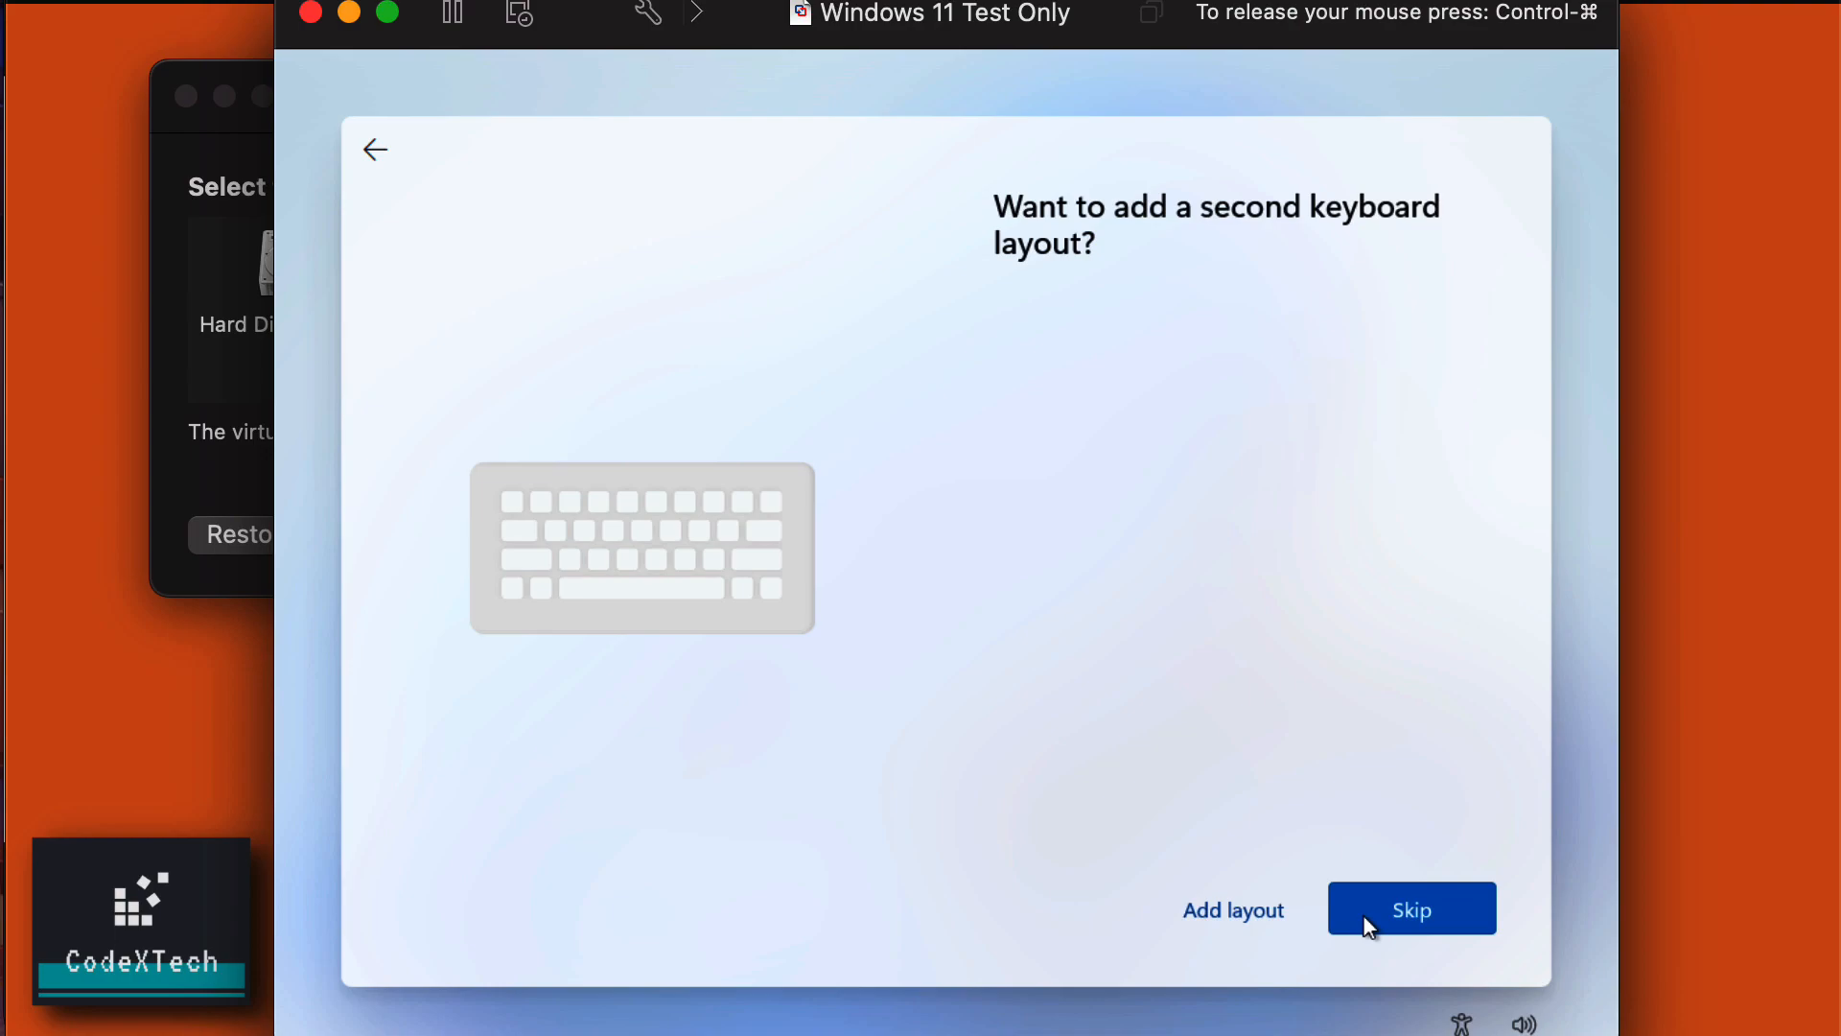
left_click(1369, 922)
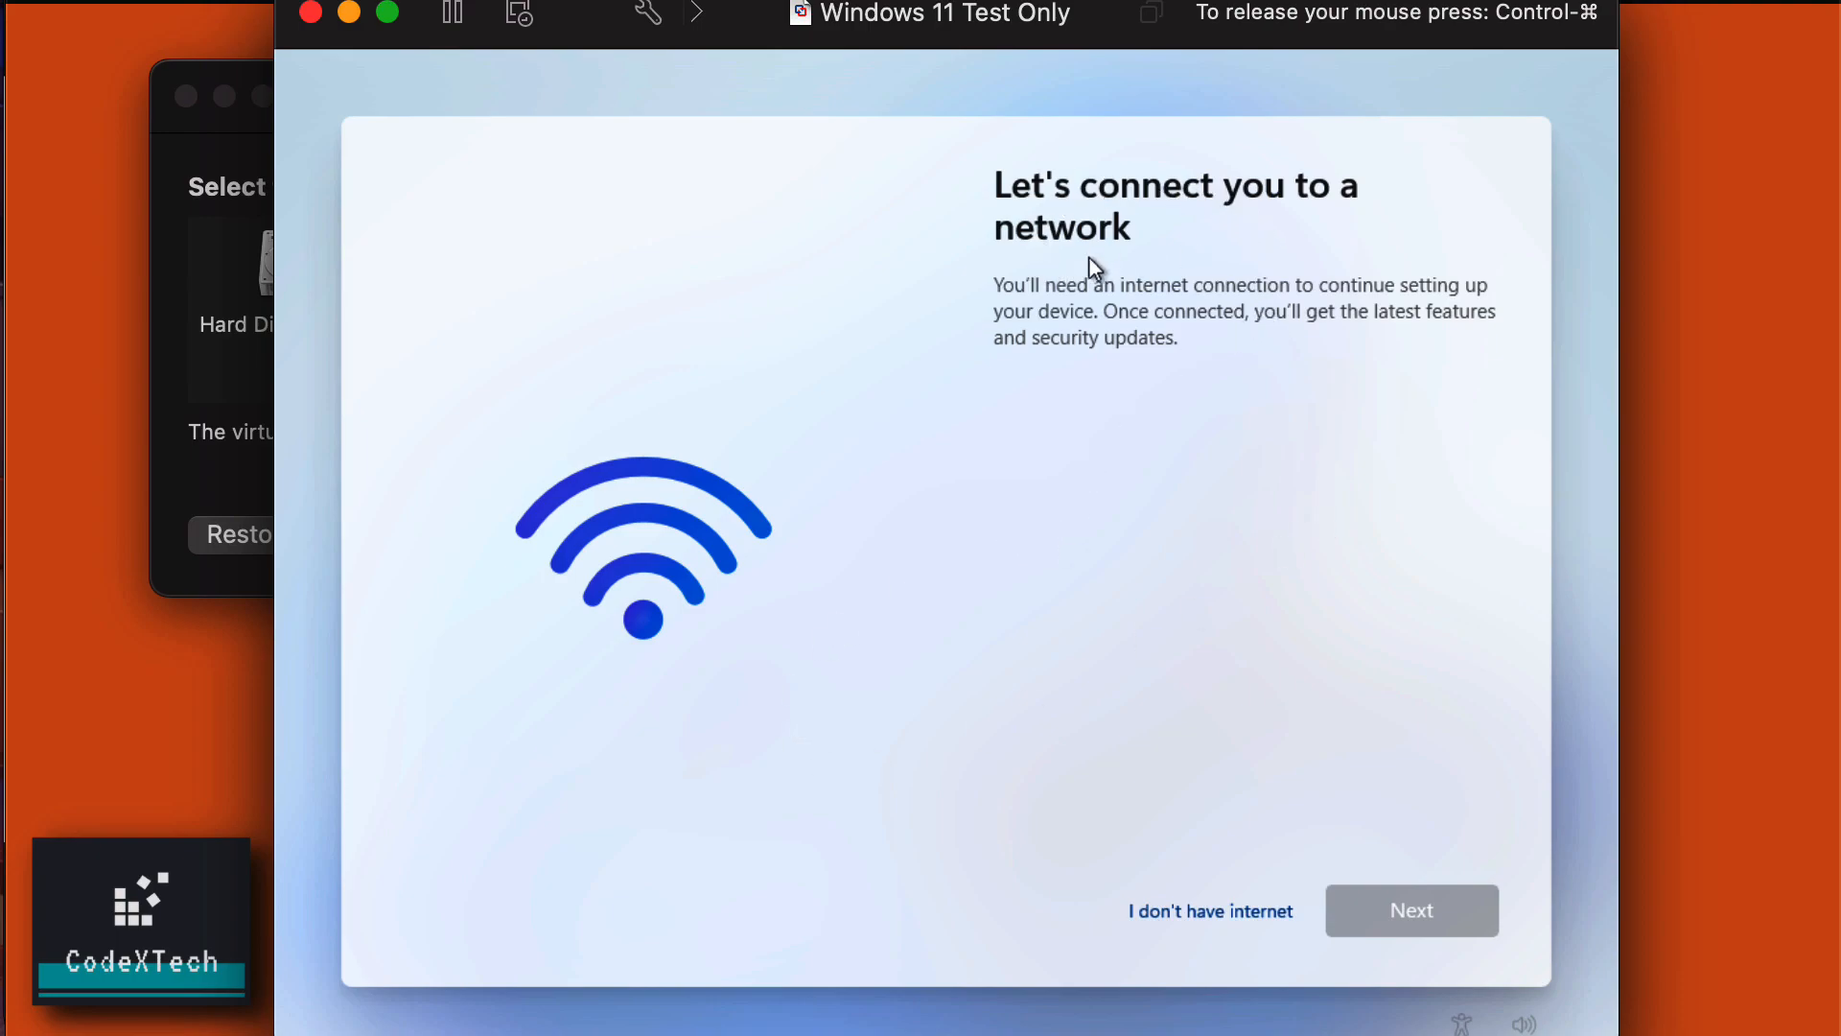
left_click(1214, 927)
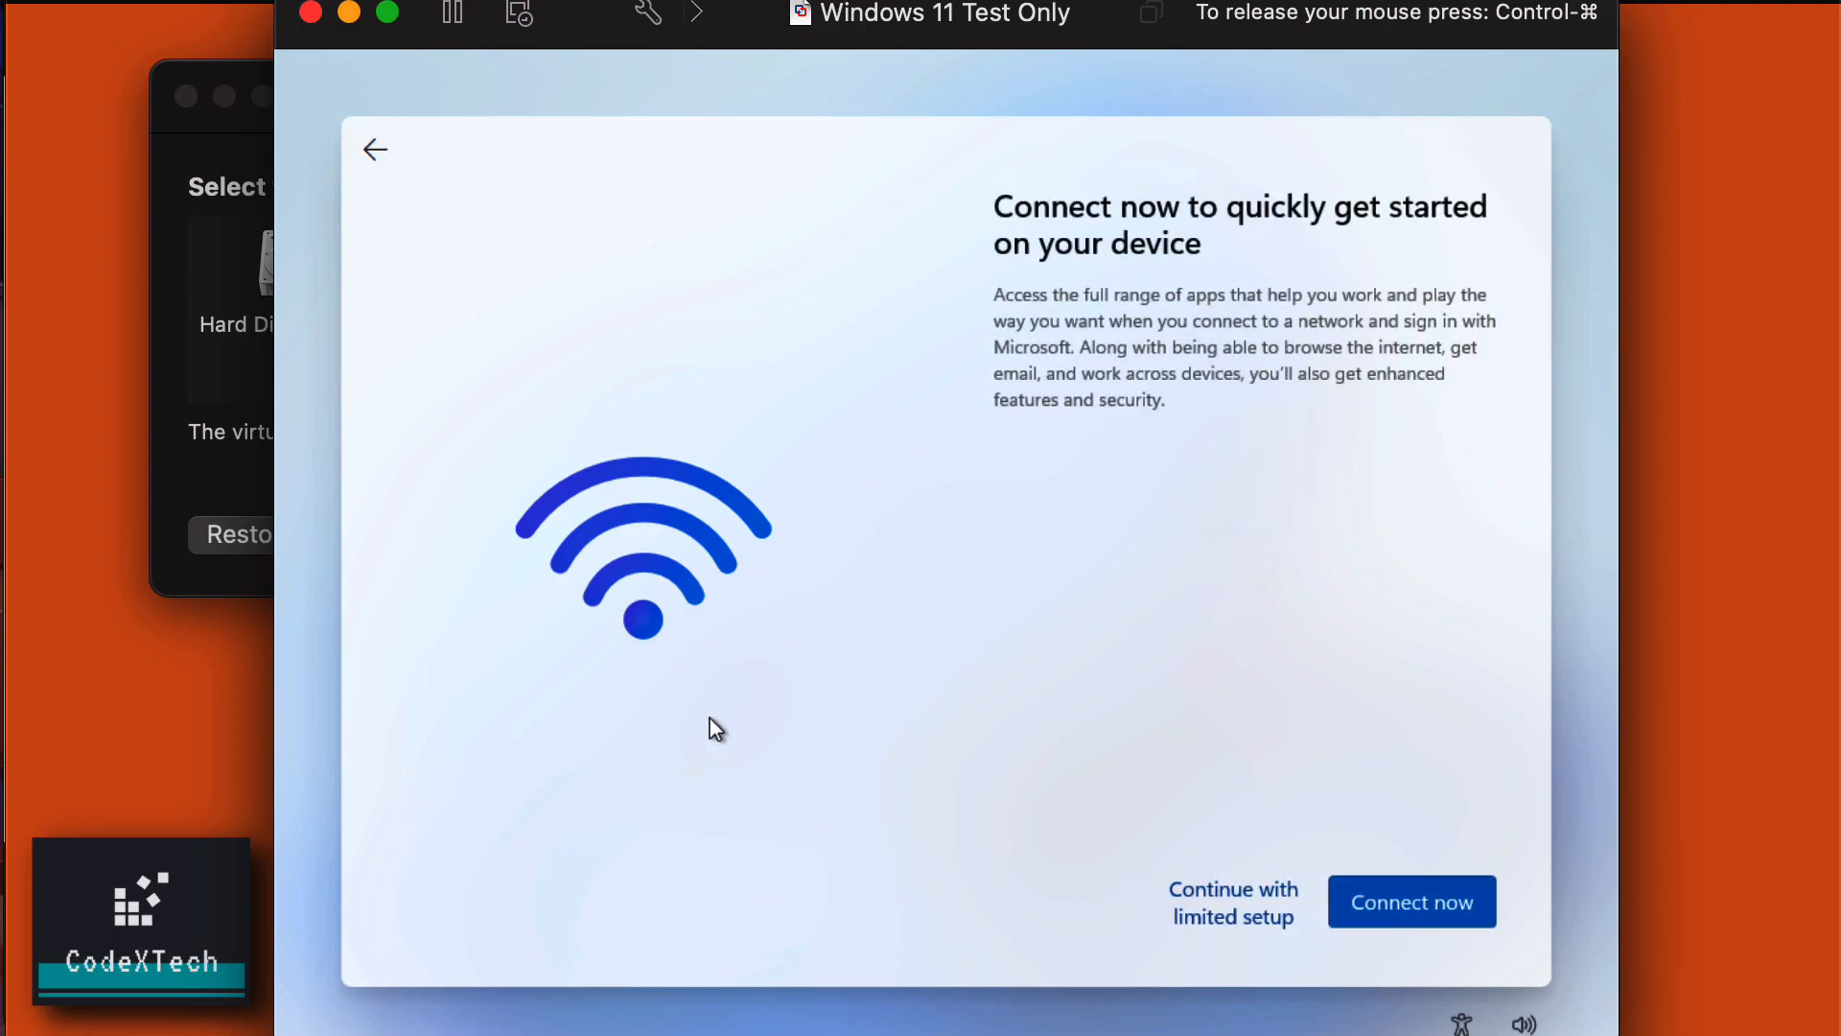
left_click(1230, 916)
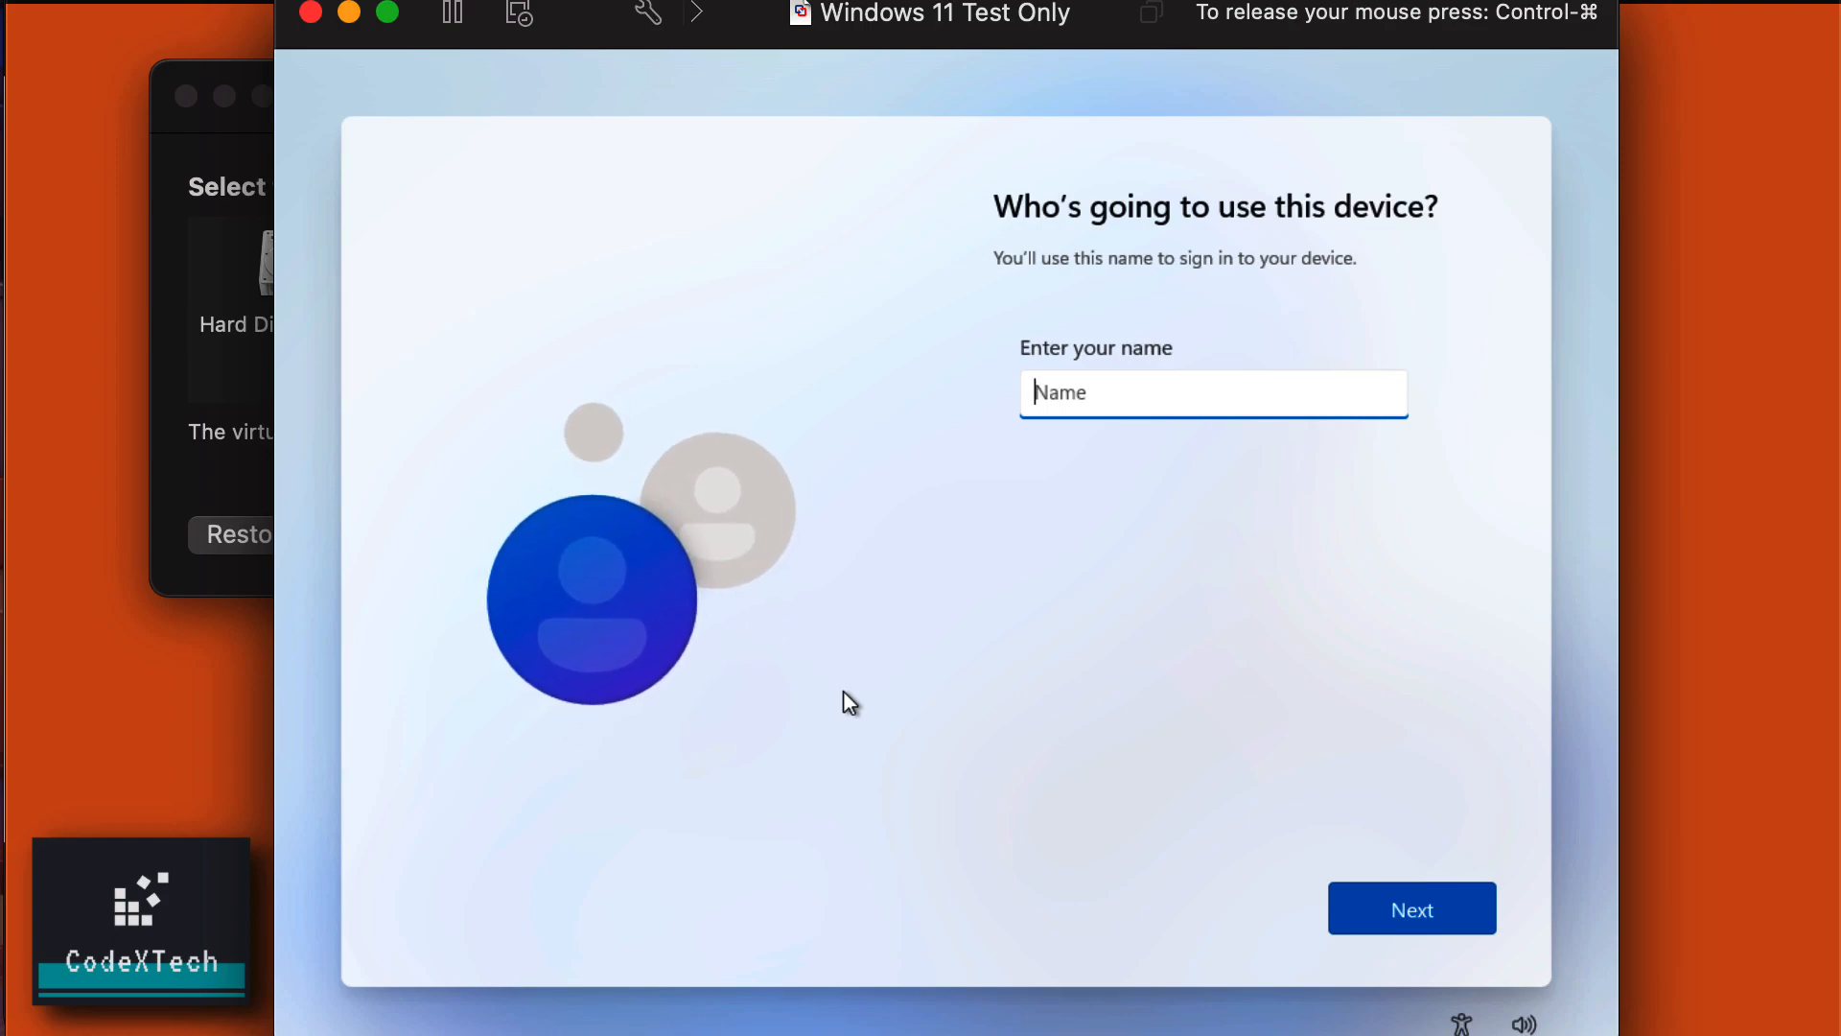
Enter and confirm the local account's user name.
type("testuser")
key("BackSpace")
key("BackSpace")
key("BackSpace")
key("BackSpace")
type("user")
left_click(1417, 923)
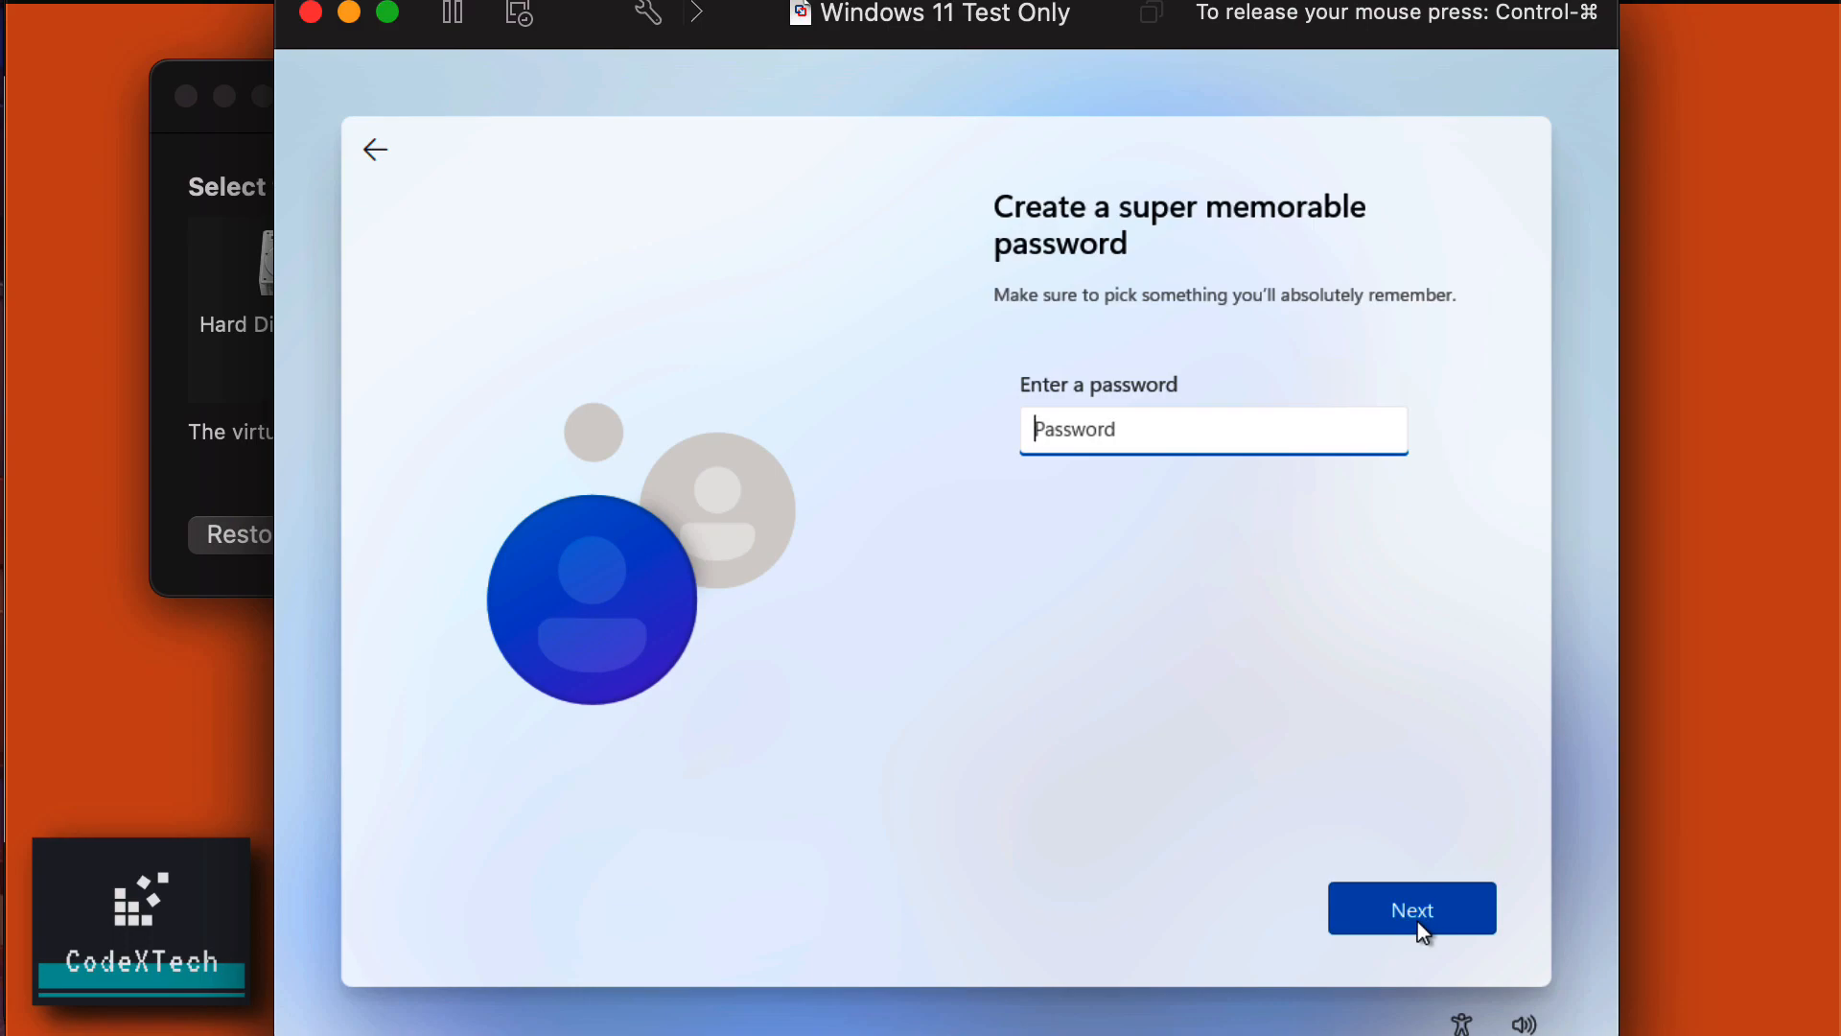
Set and confirm the account password, then open the security questions list.
type("1234567")
left_click(1435, 902)
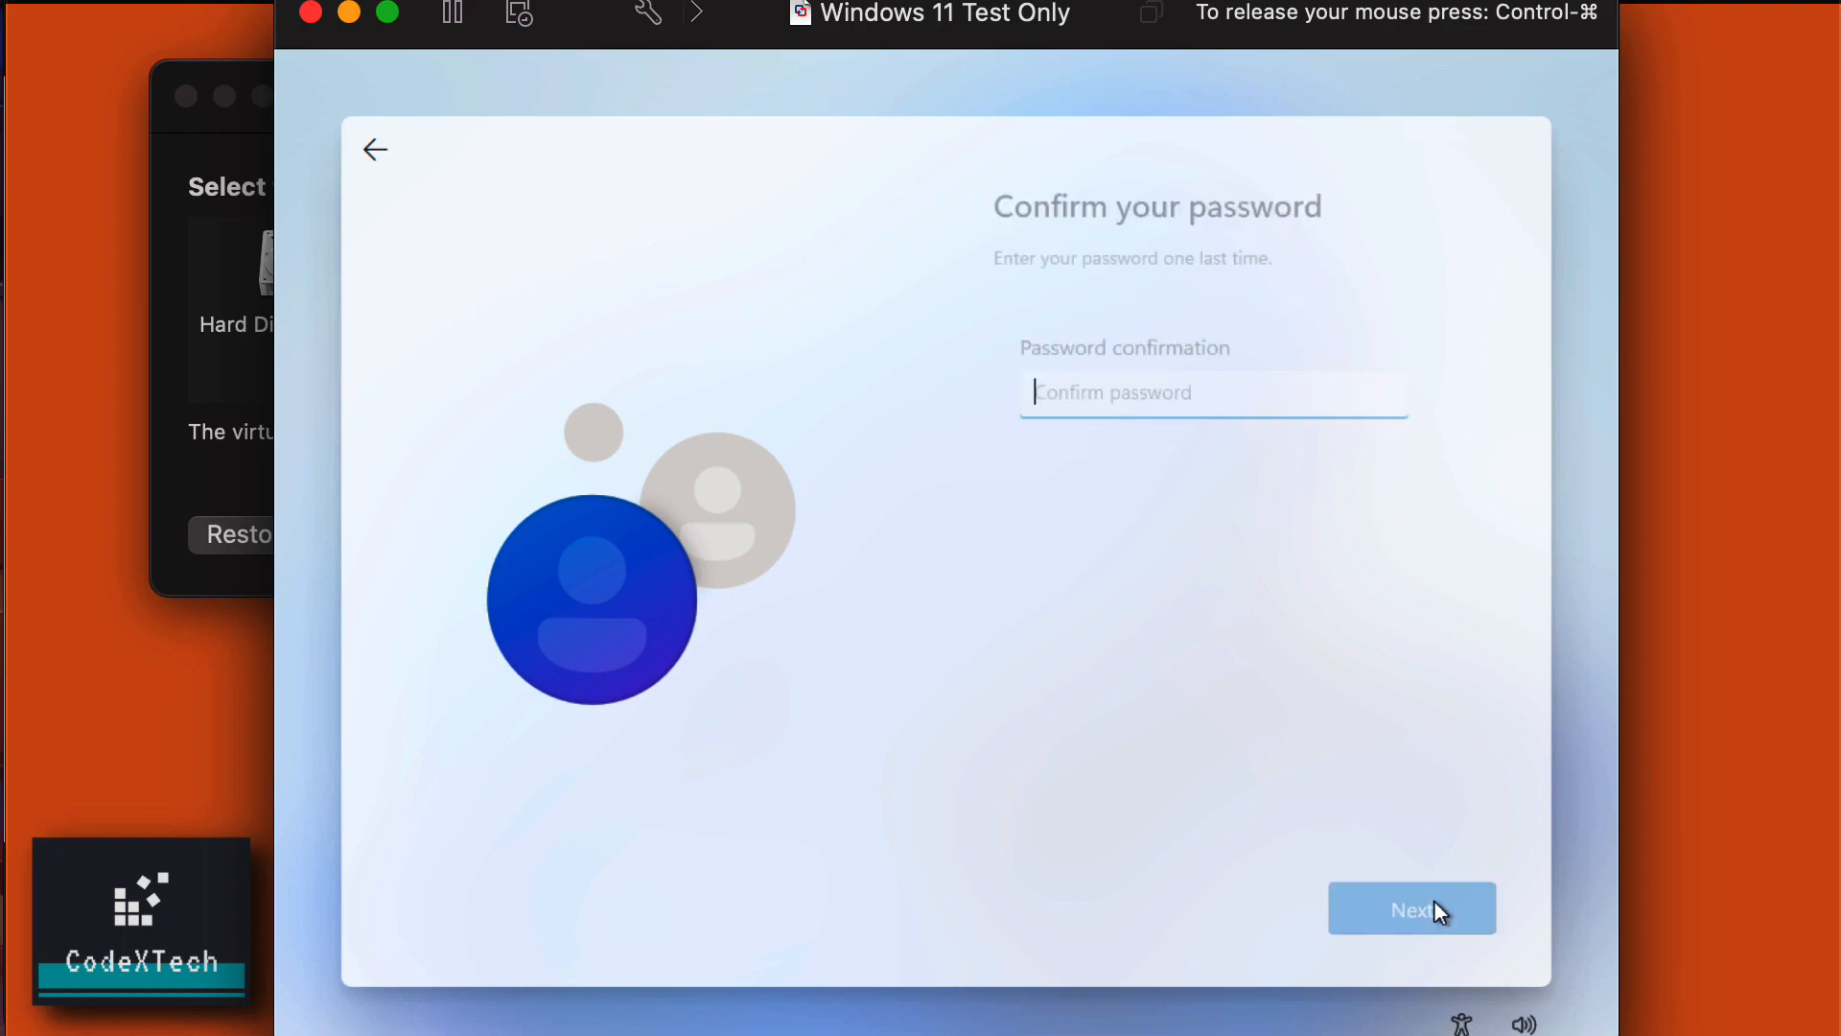
type("1234567")
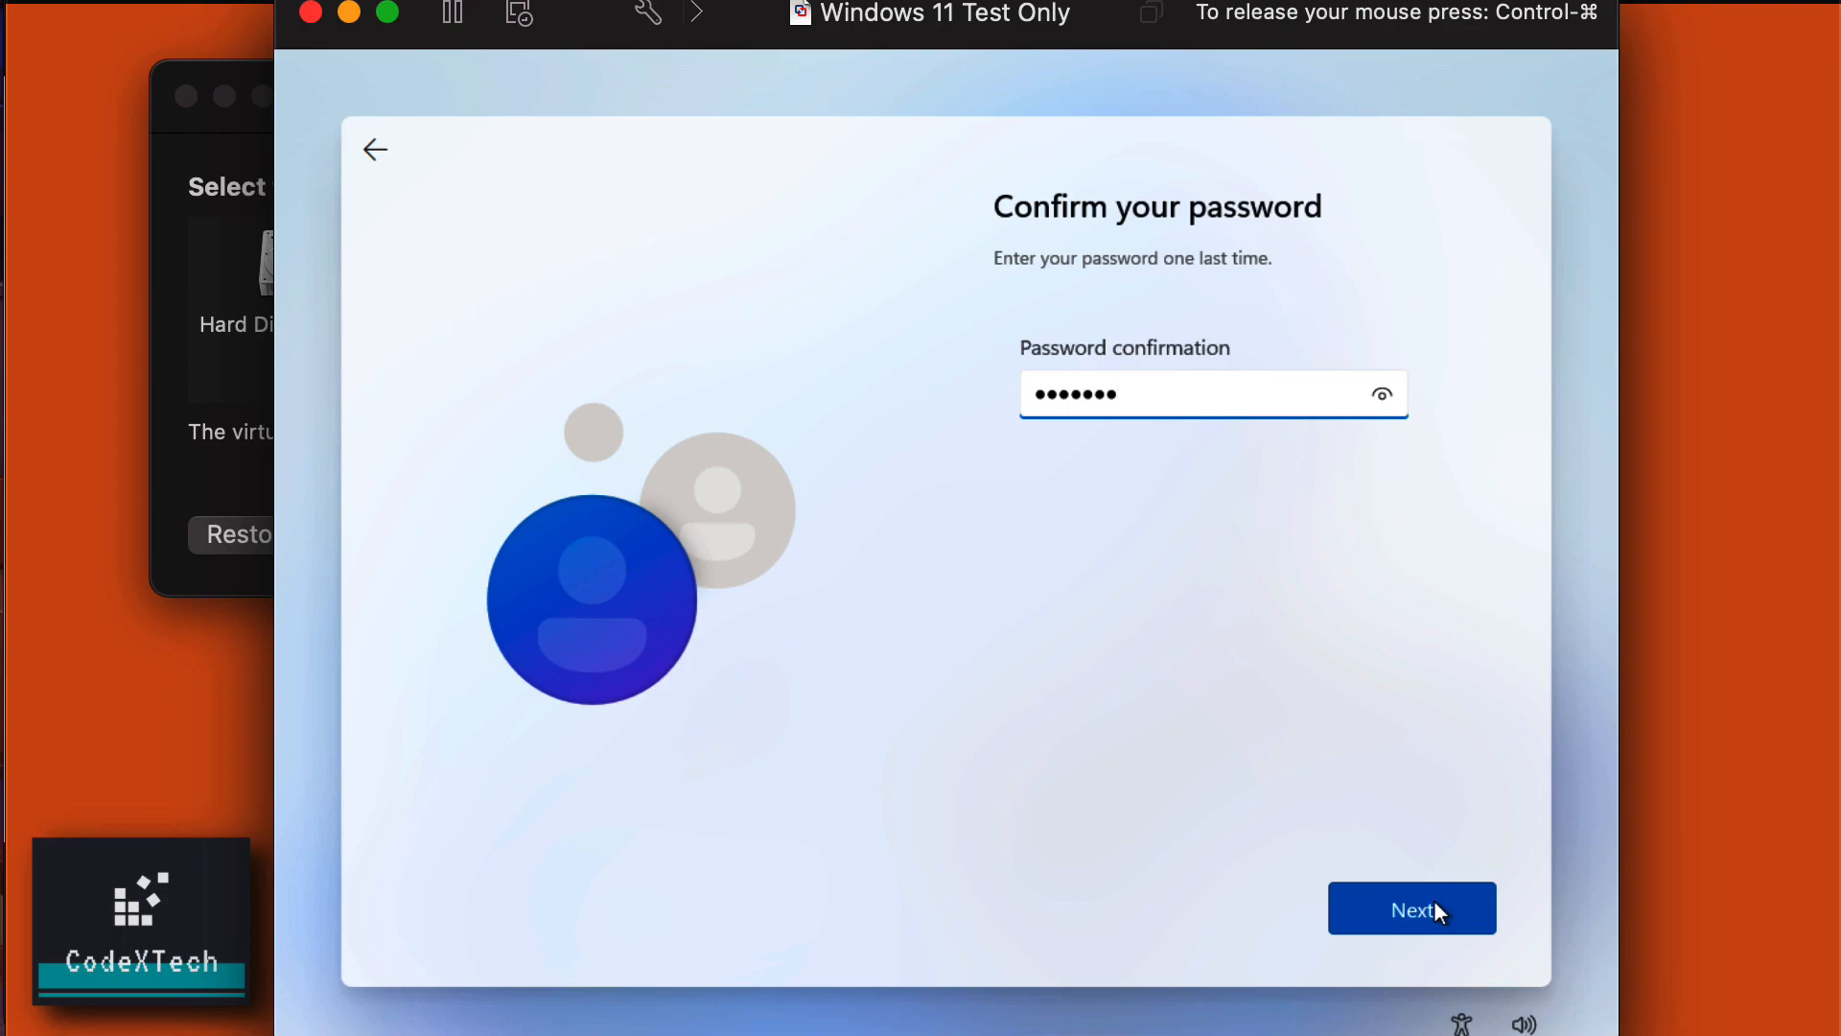
left_click(1435, 902)
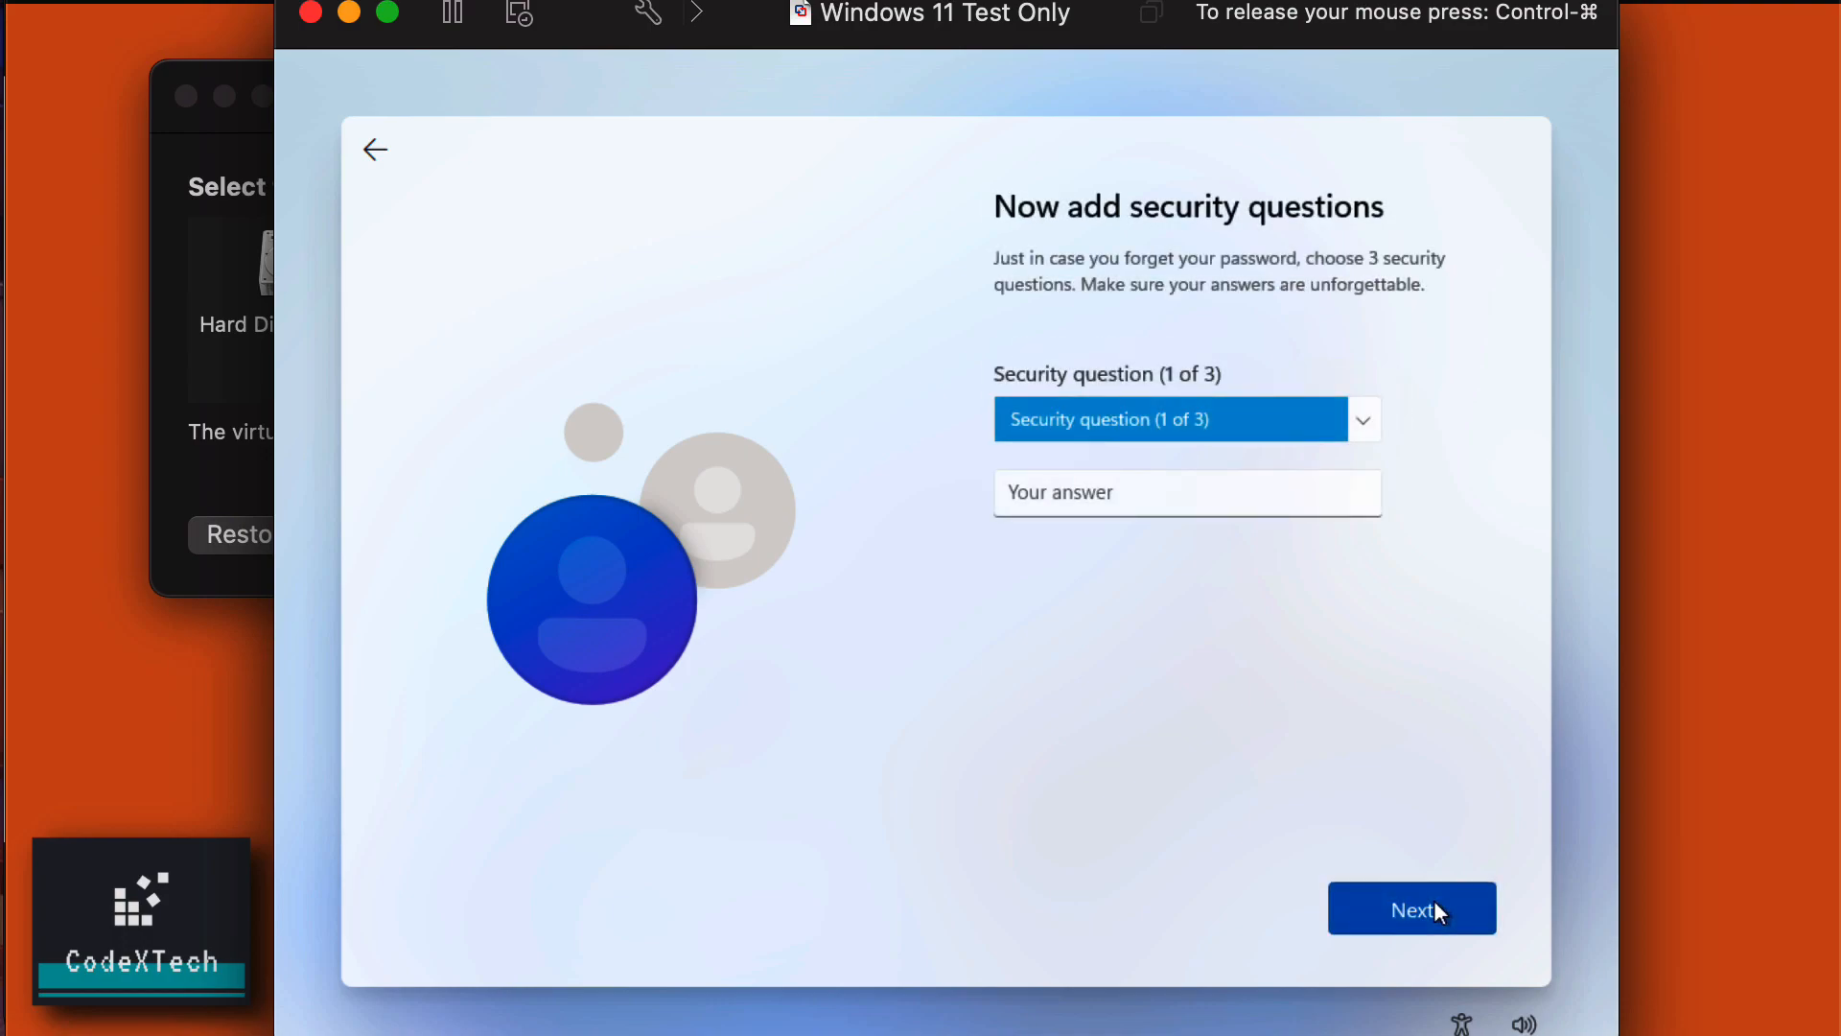
left_click(1296, 419)
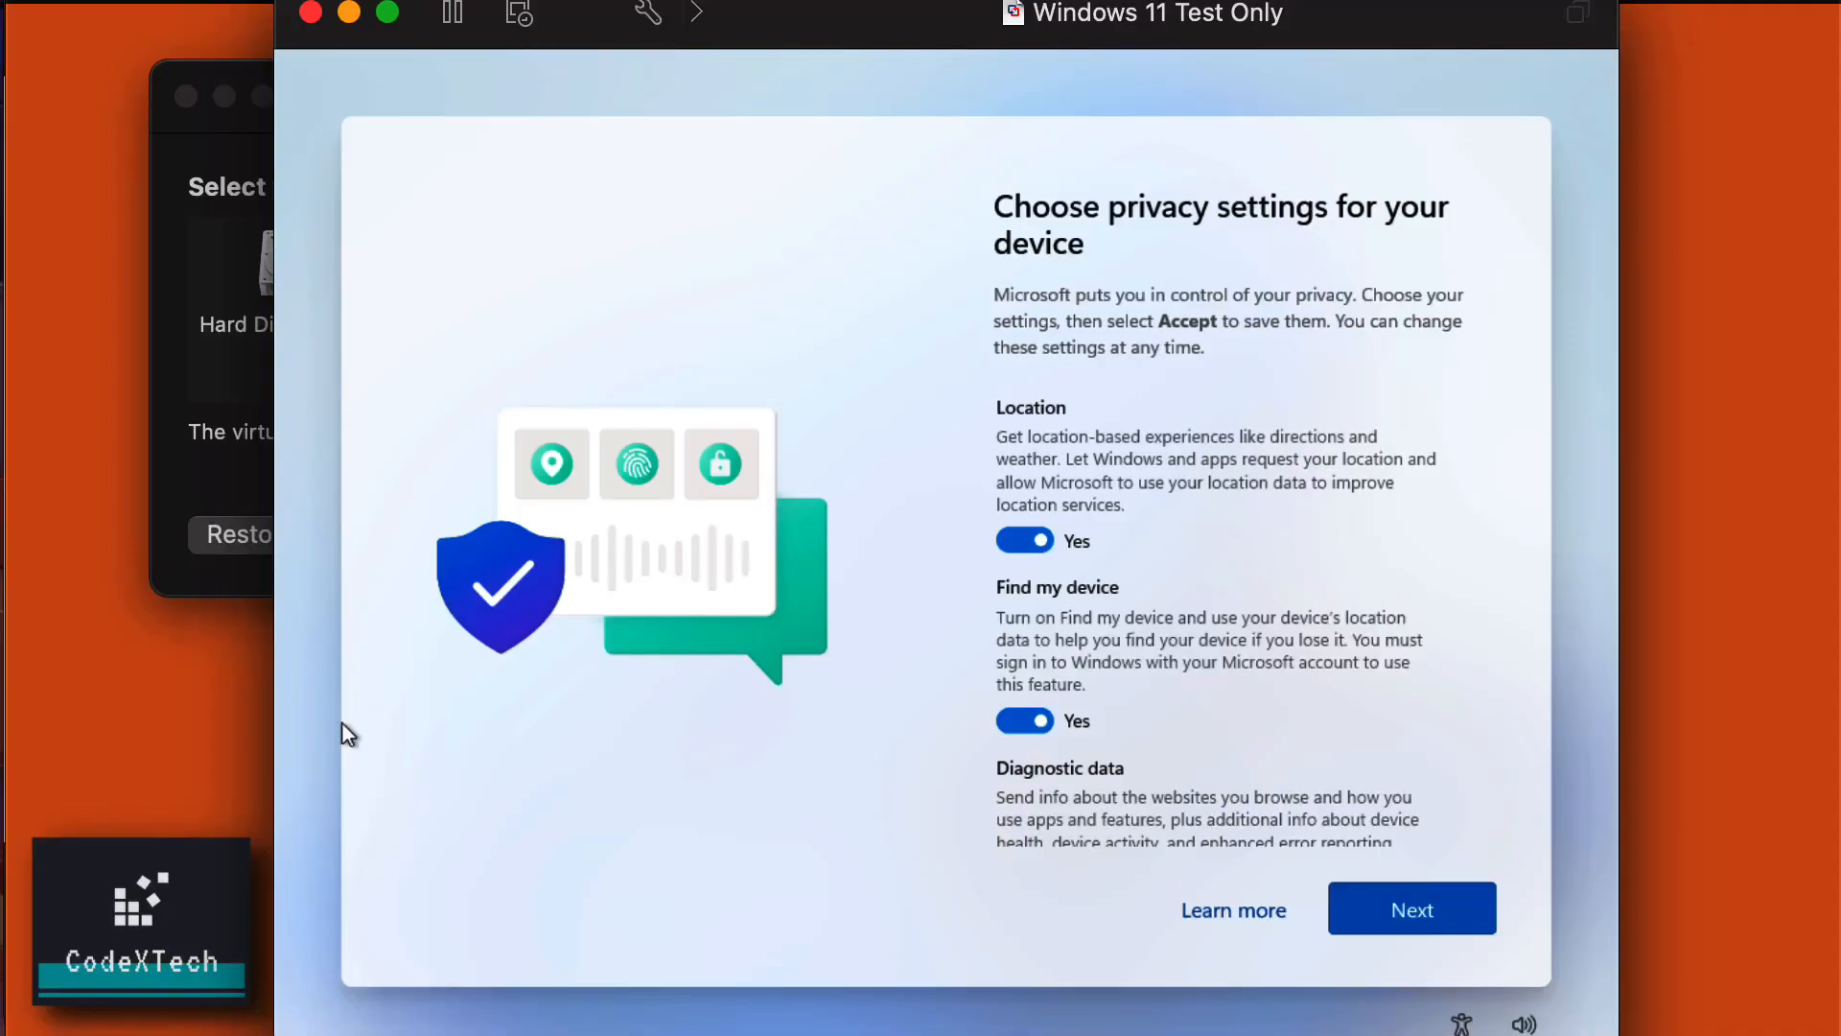
Turn off Location, Find my device, Inking & typing, Tailored experiences, Advertising ID; set diagnostics to required; accept.
left_click(543, 621)
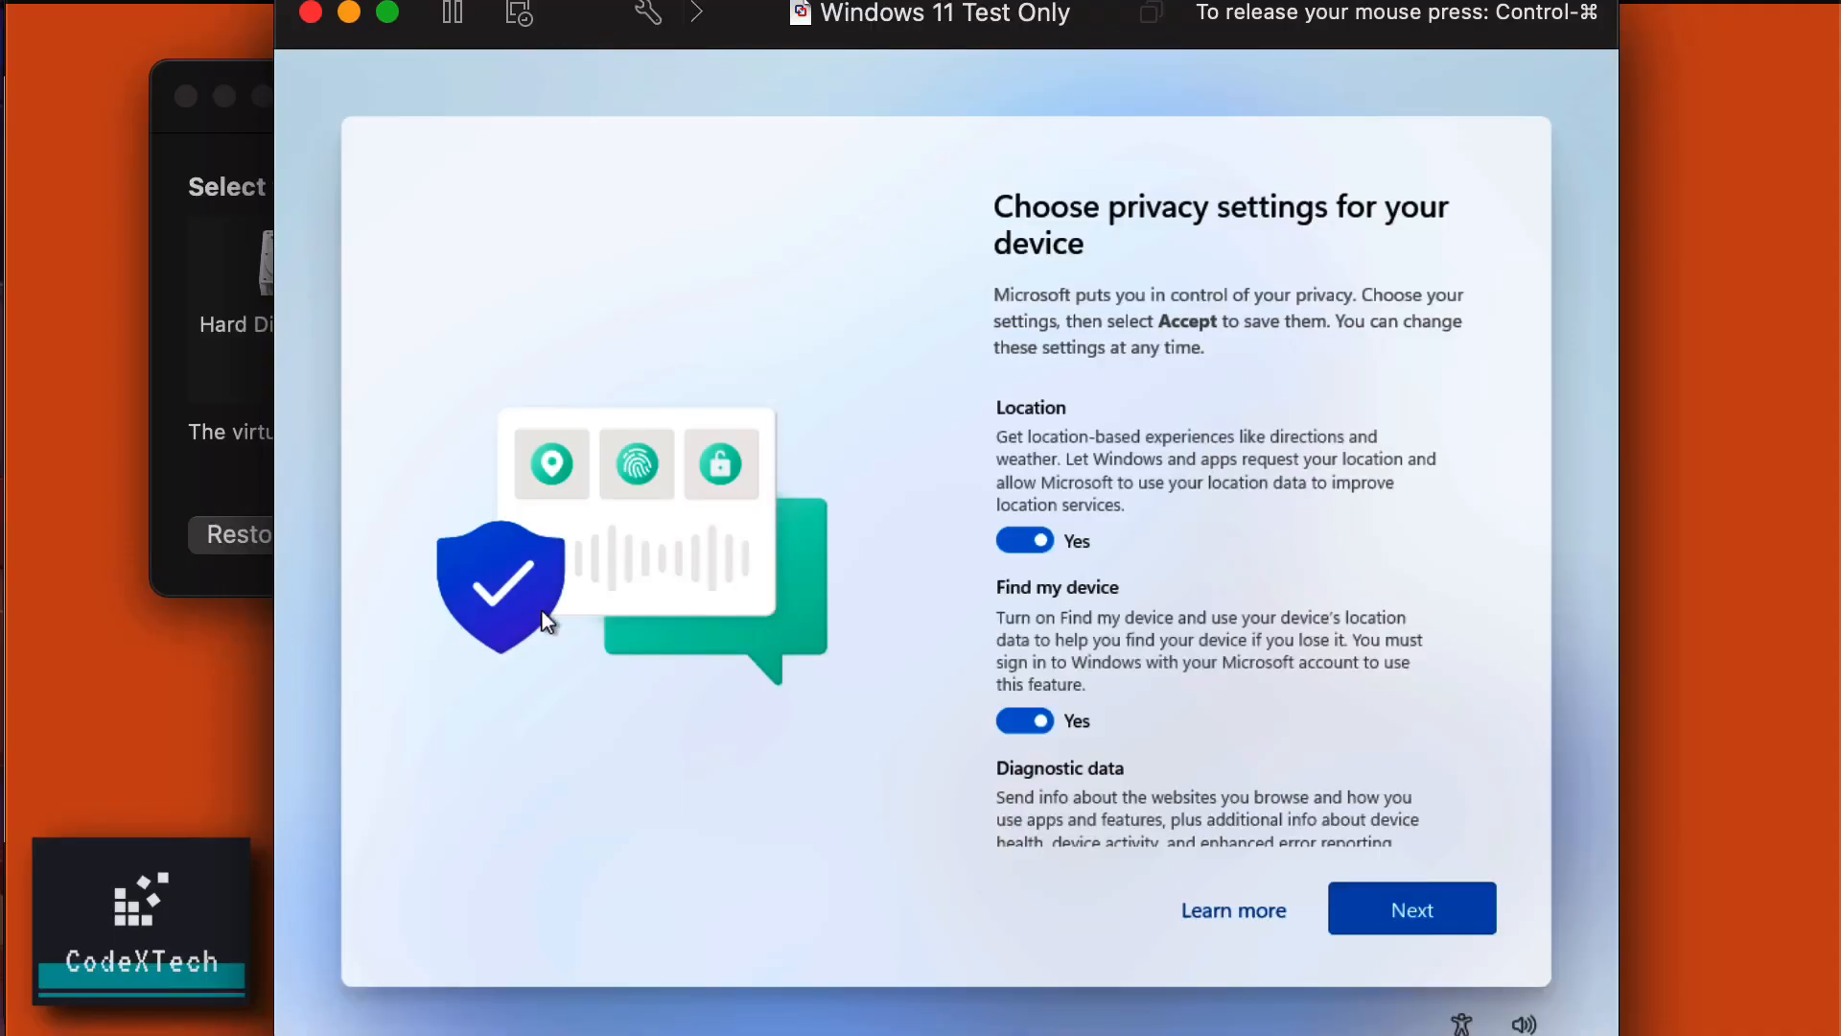
left_click(1022, 542)
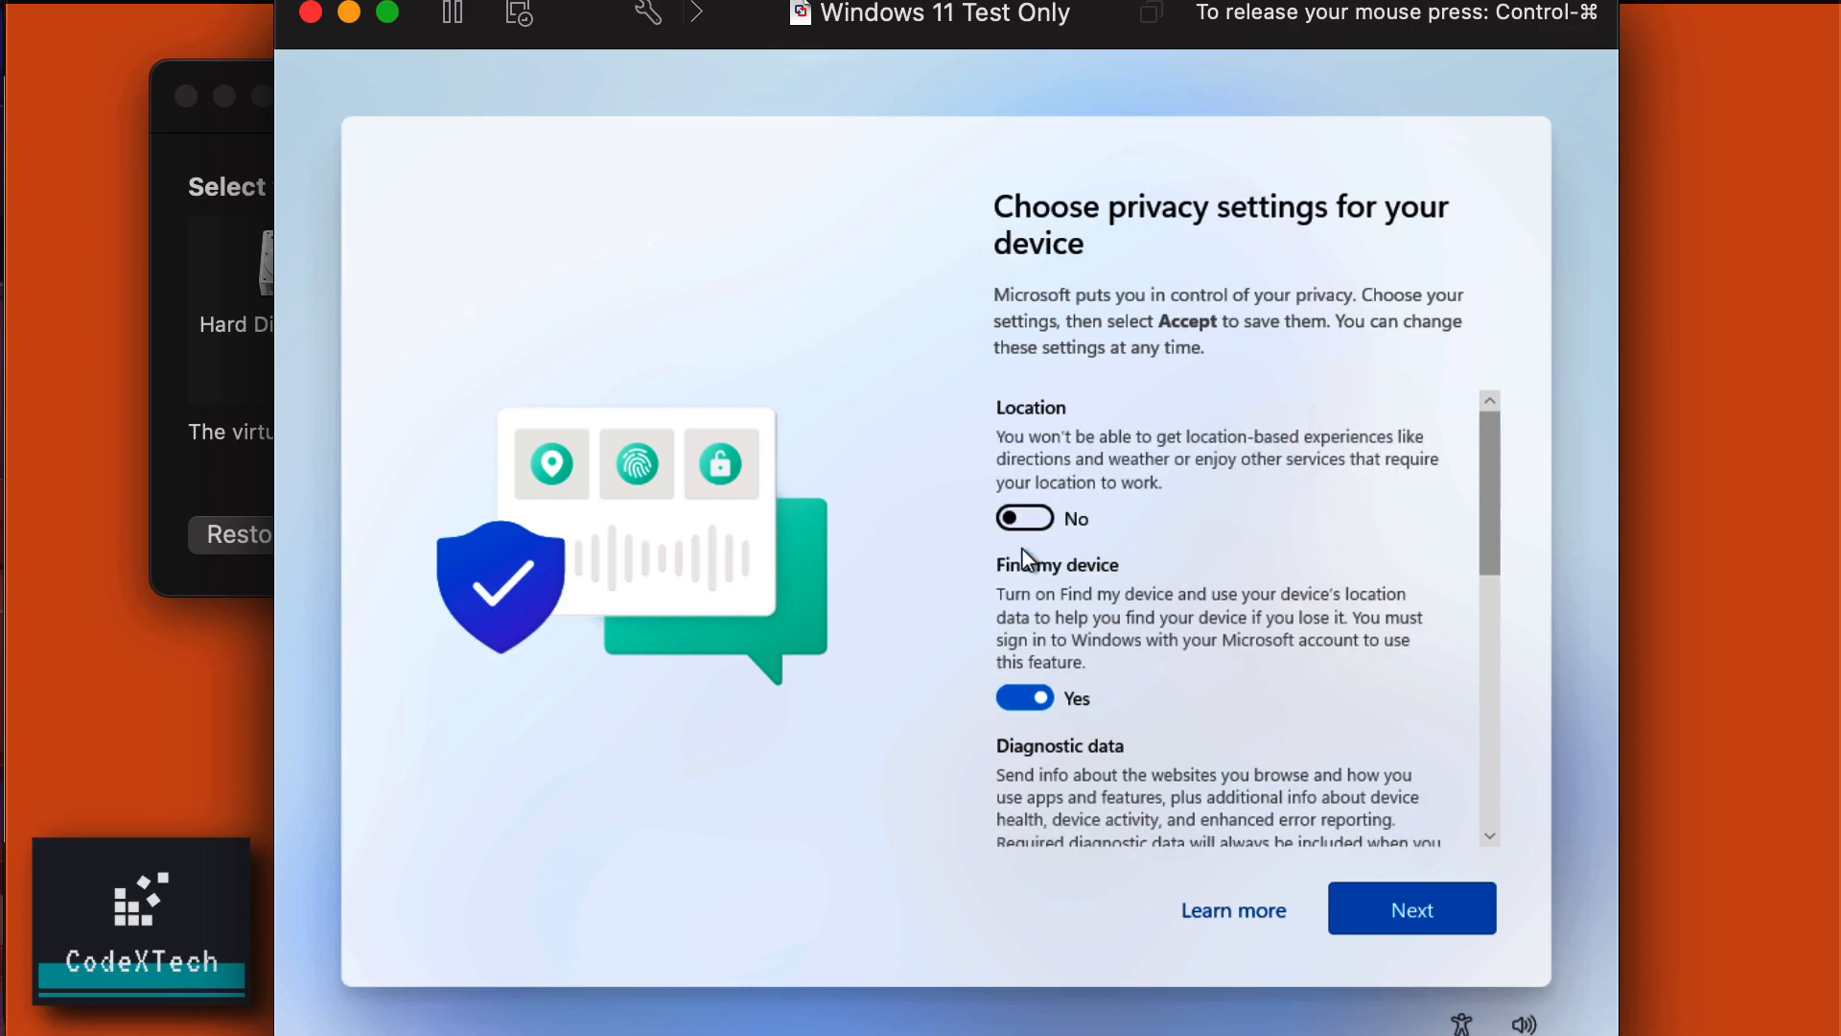
left_click(1026, 700)
scroll(1026, 703, "down", 2)
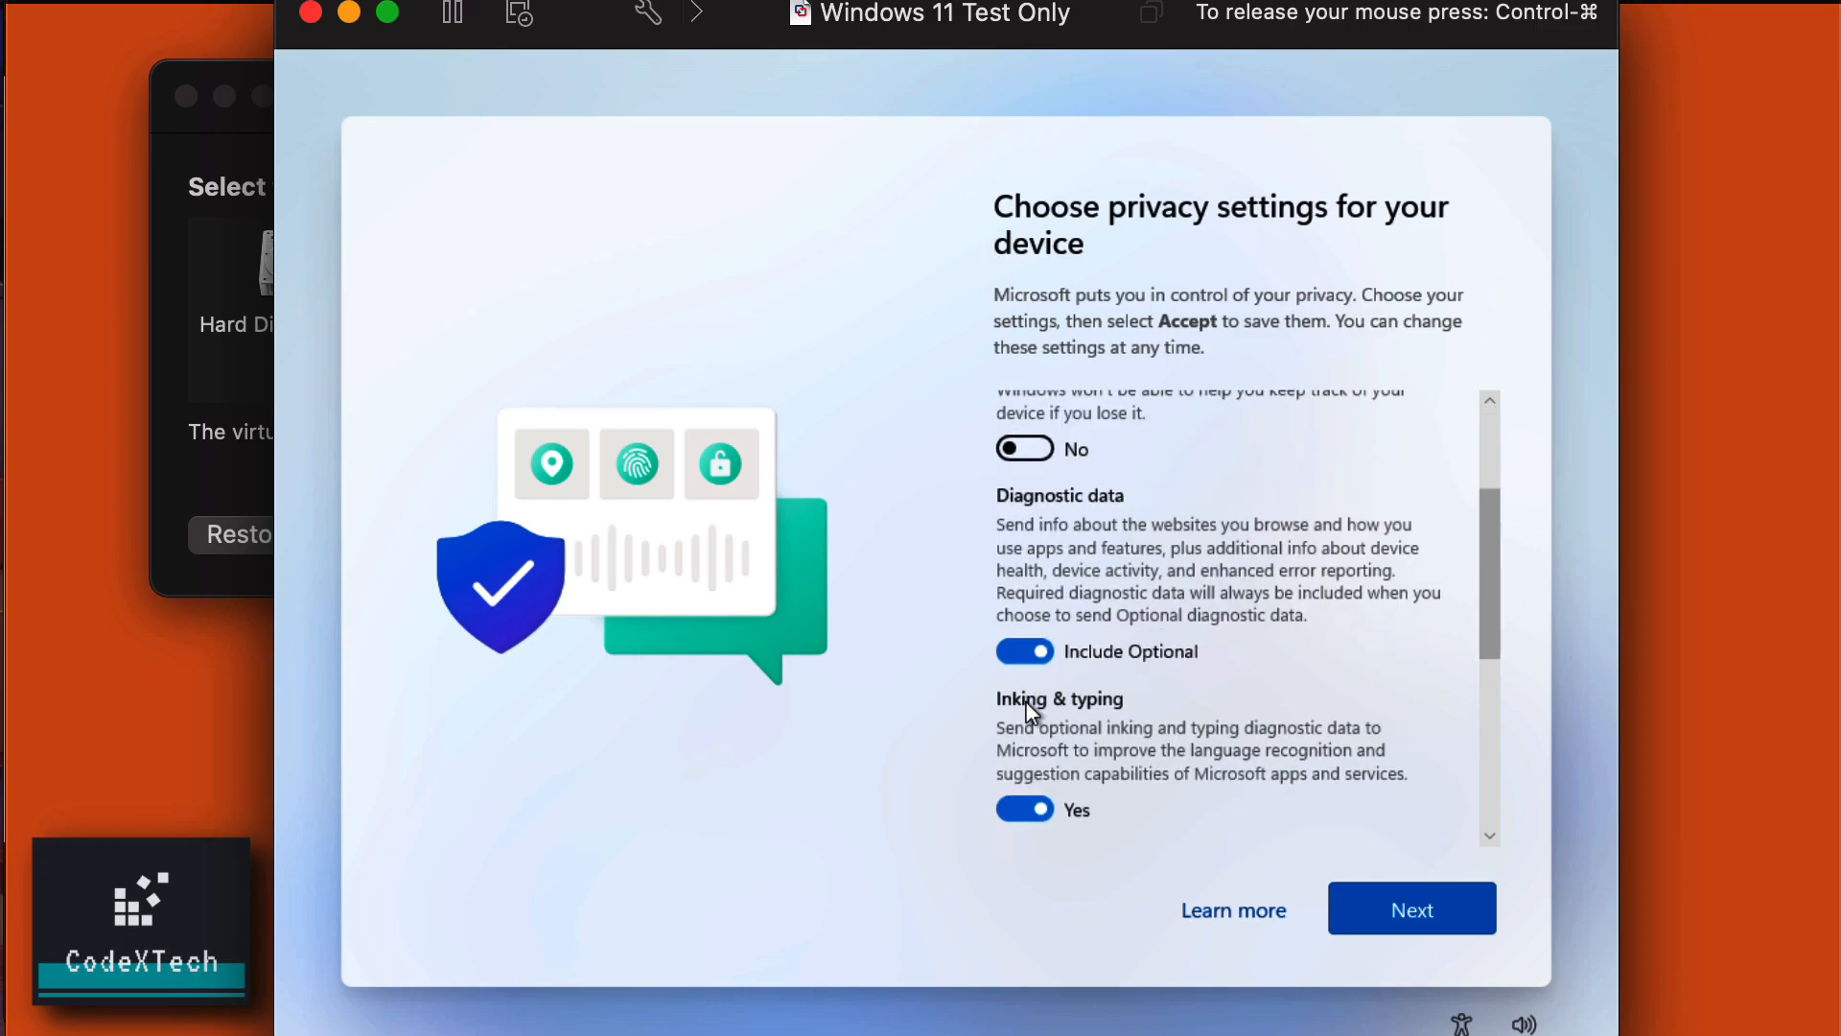
left_click(1018, 652)
scroll(1018, 652, "down", 3)
left_click(1016, 602)
scroll(1014, 607, "down", 3)
left_click(1009, 548)
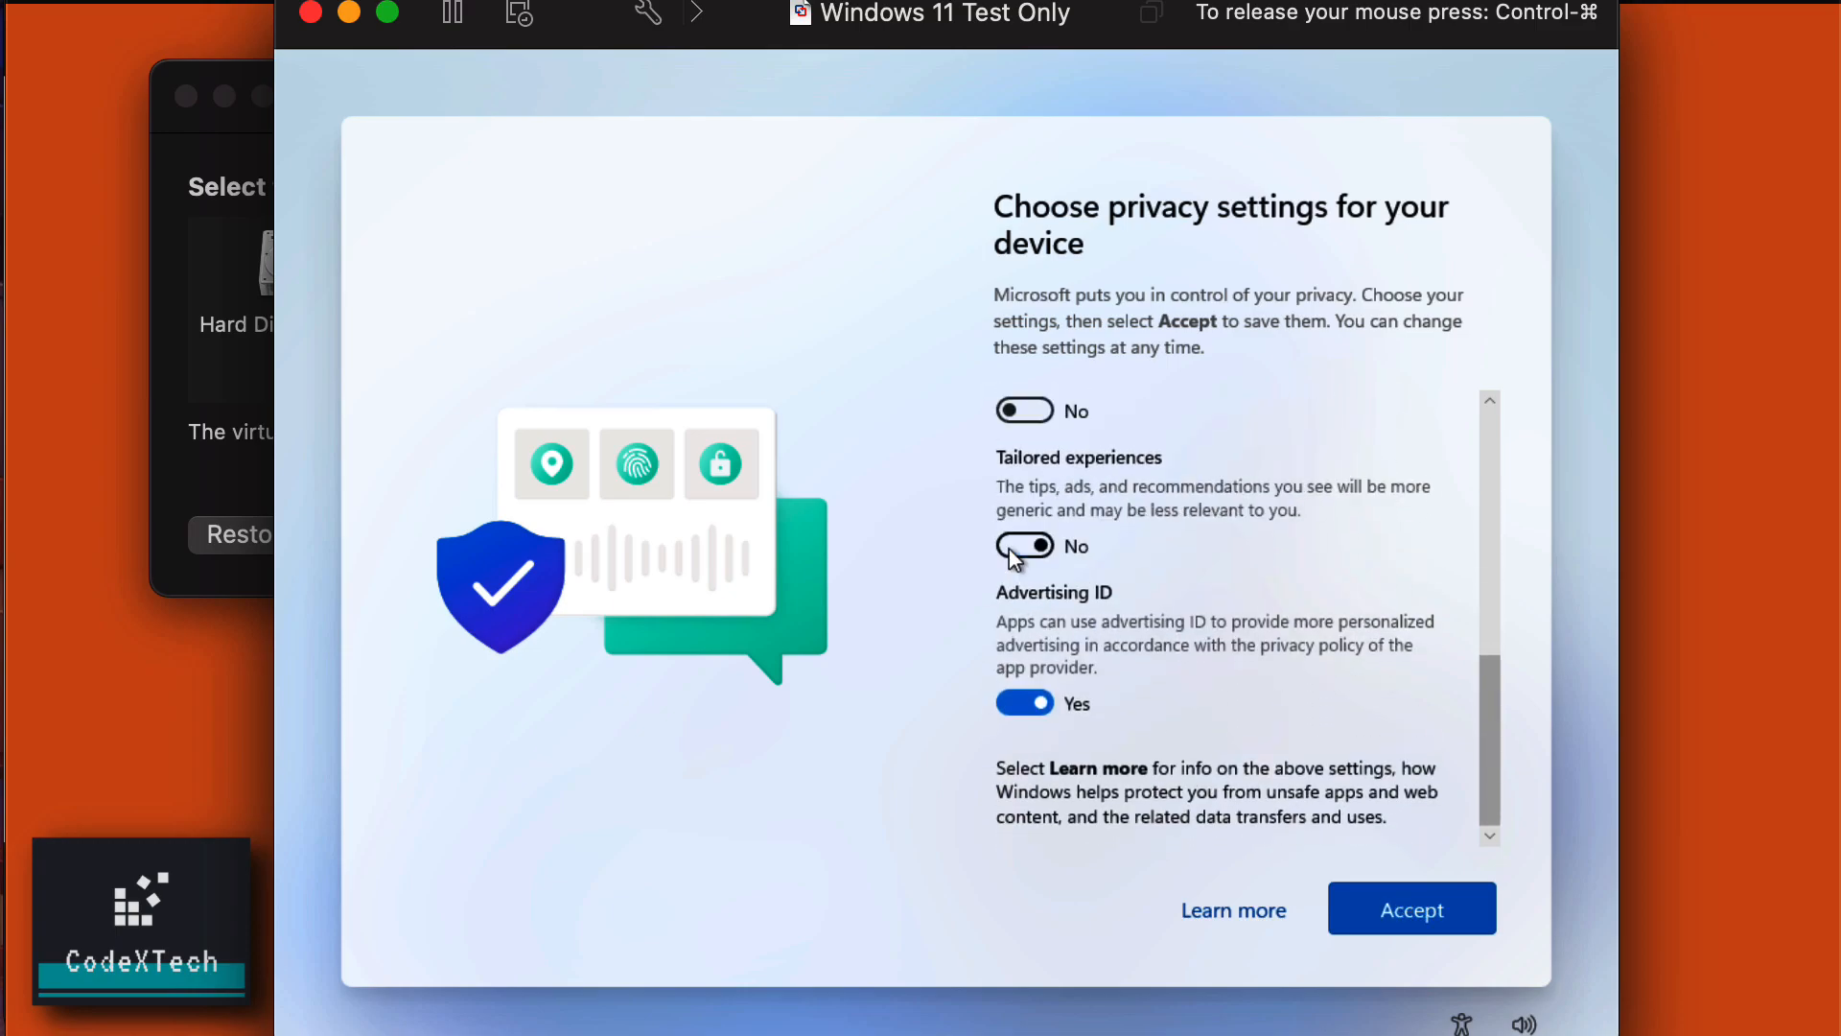
left_click(1020, 706)
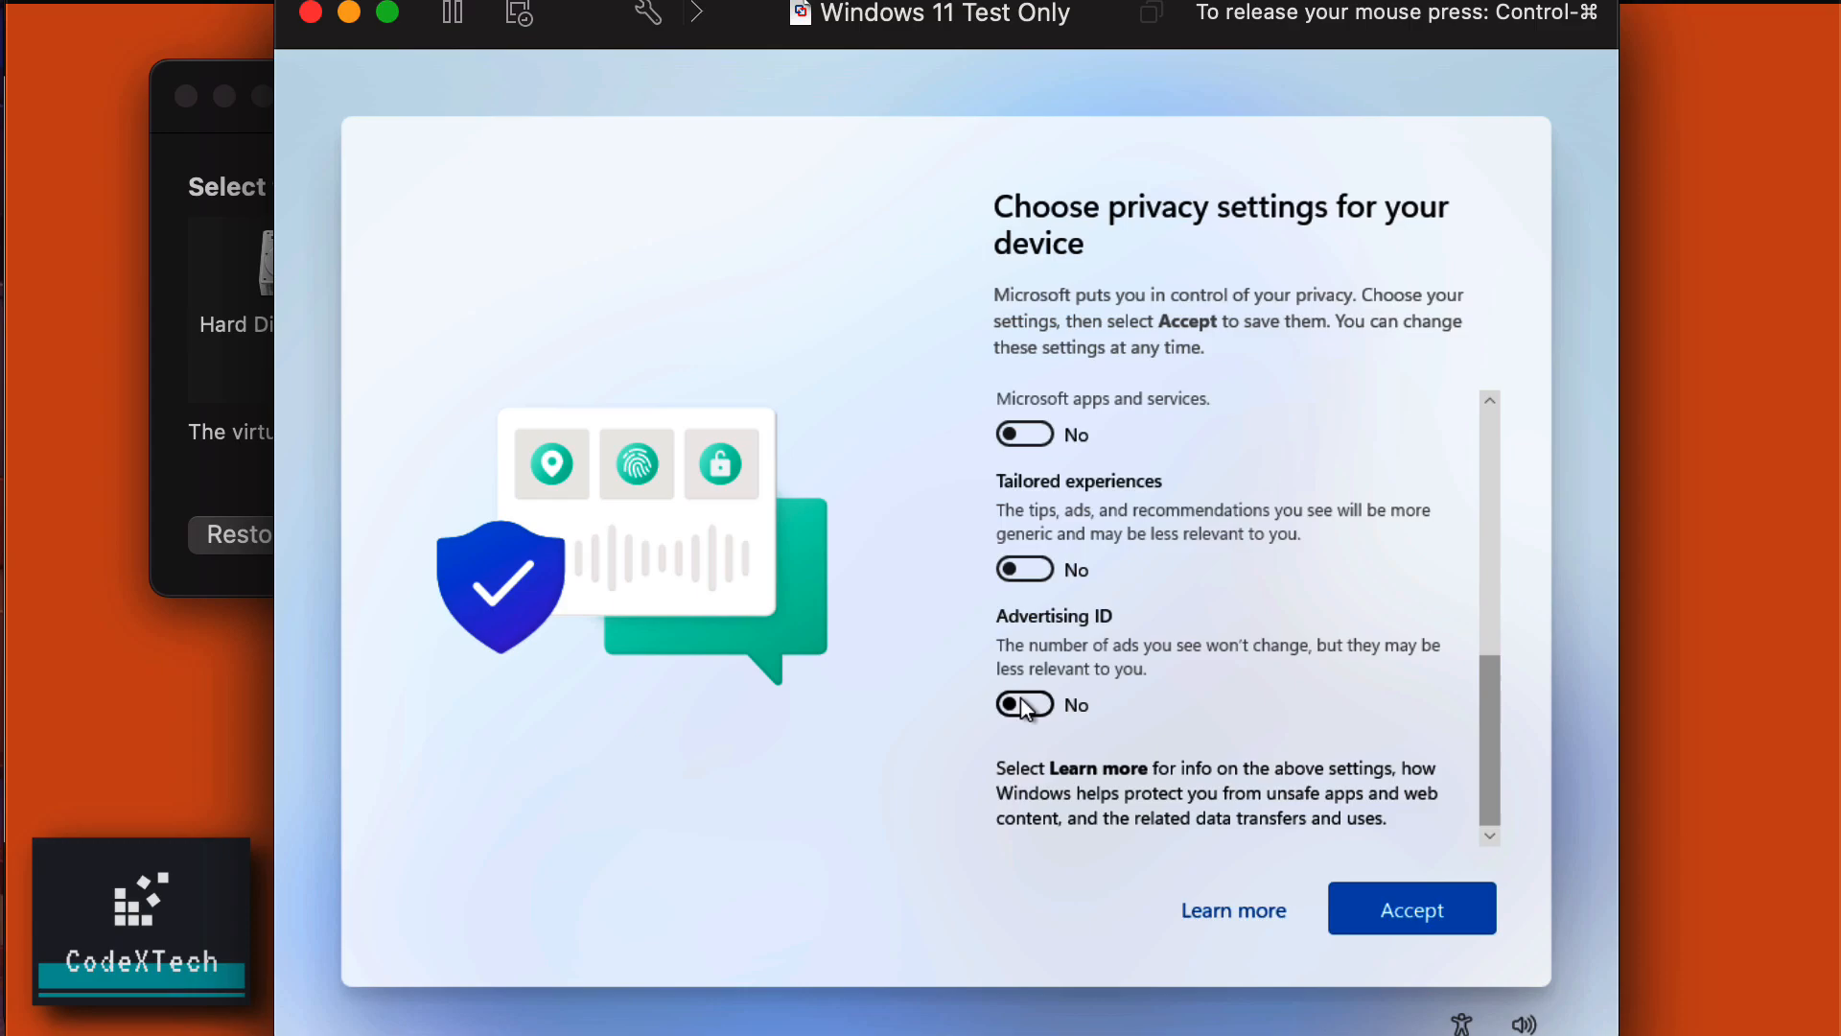
scroll(1022, 706, "up", 6)
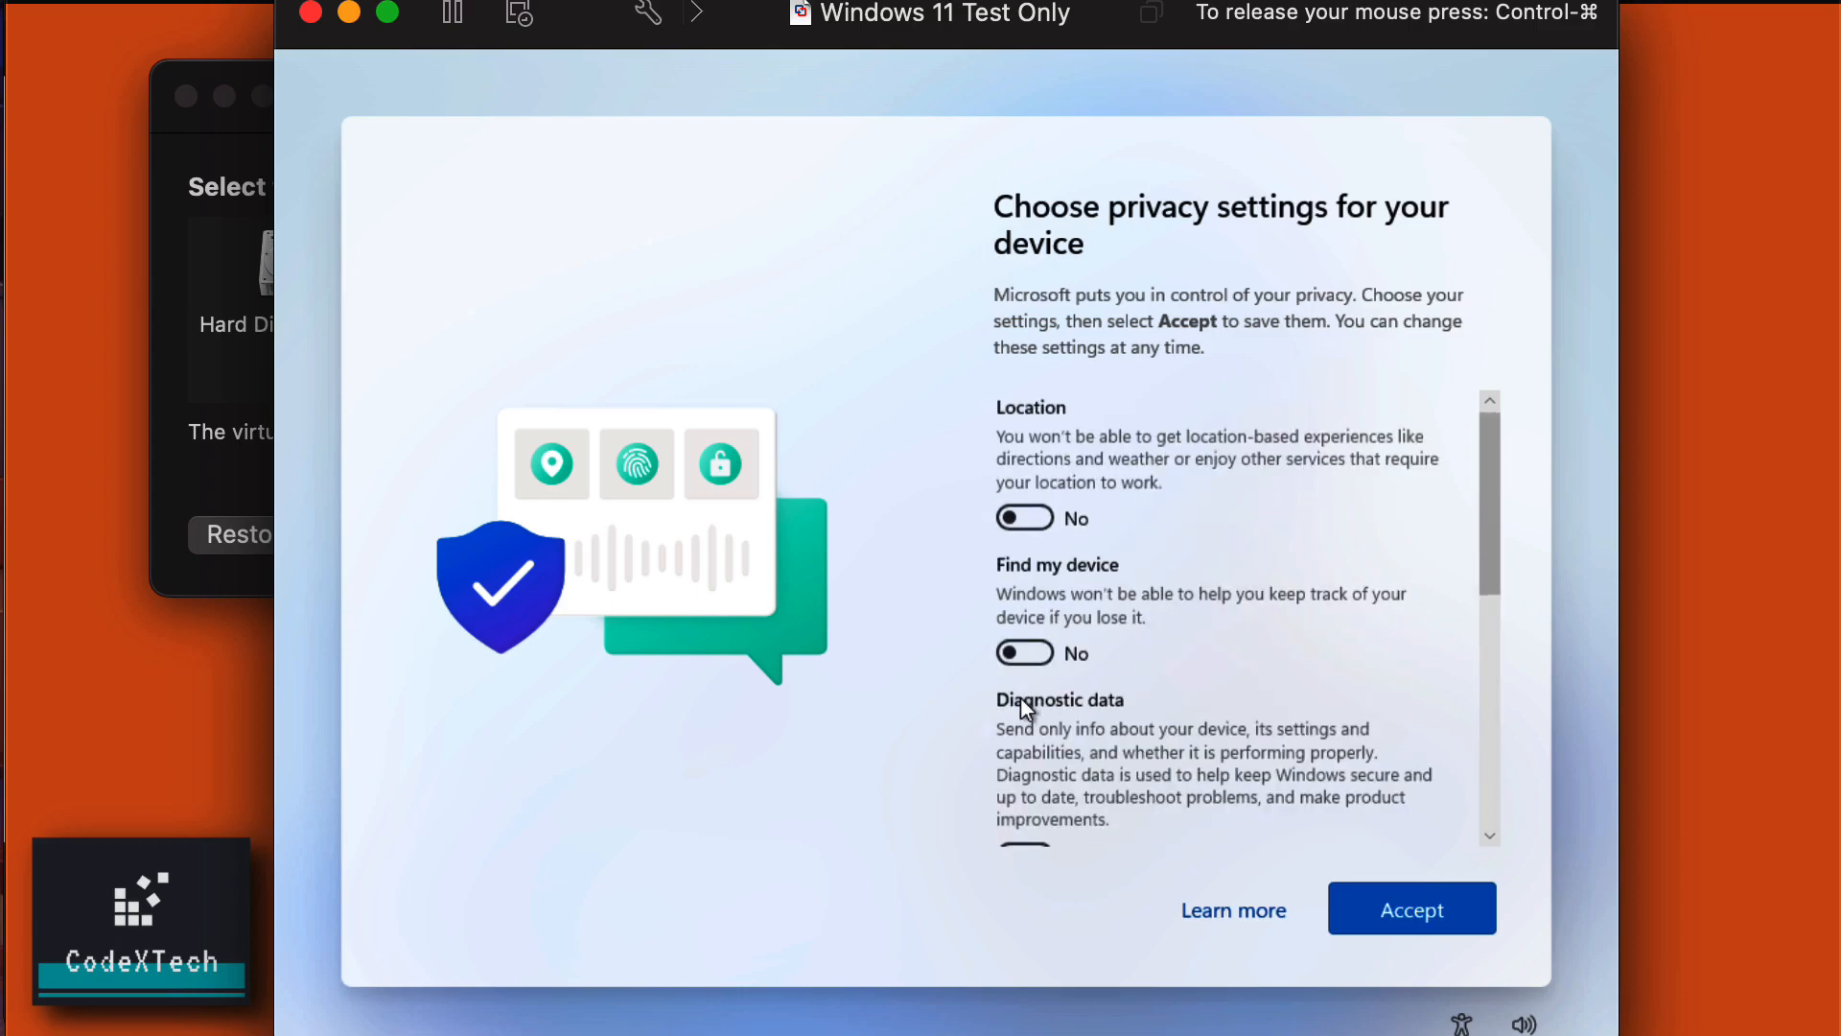
left_click(1388, 893)
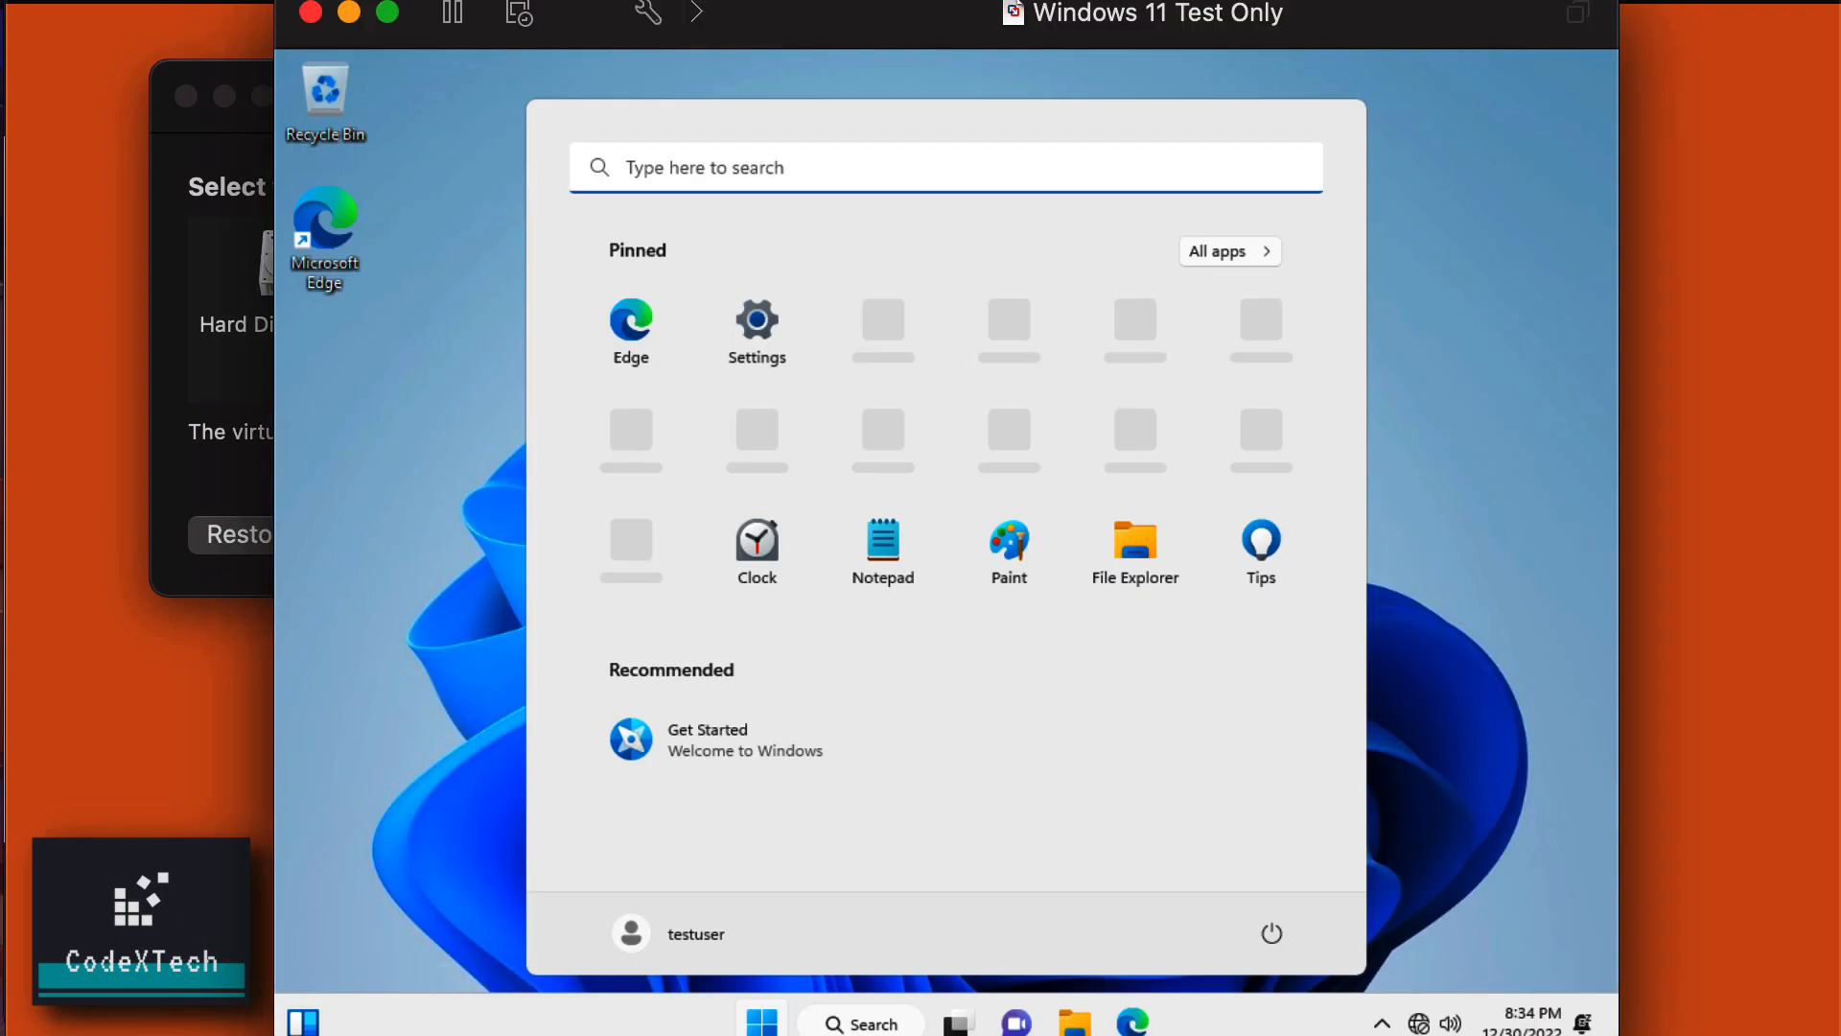
Close the Start menu on the new Windows desktop and release the mouse from the VM.
left_click(377, 656)
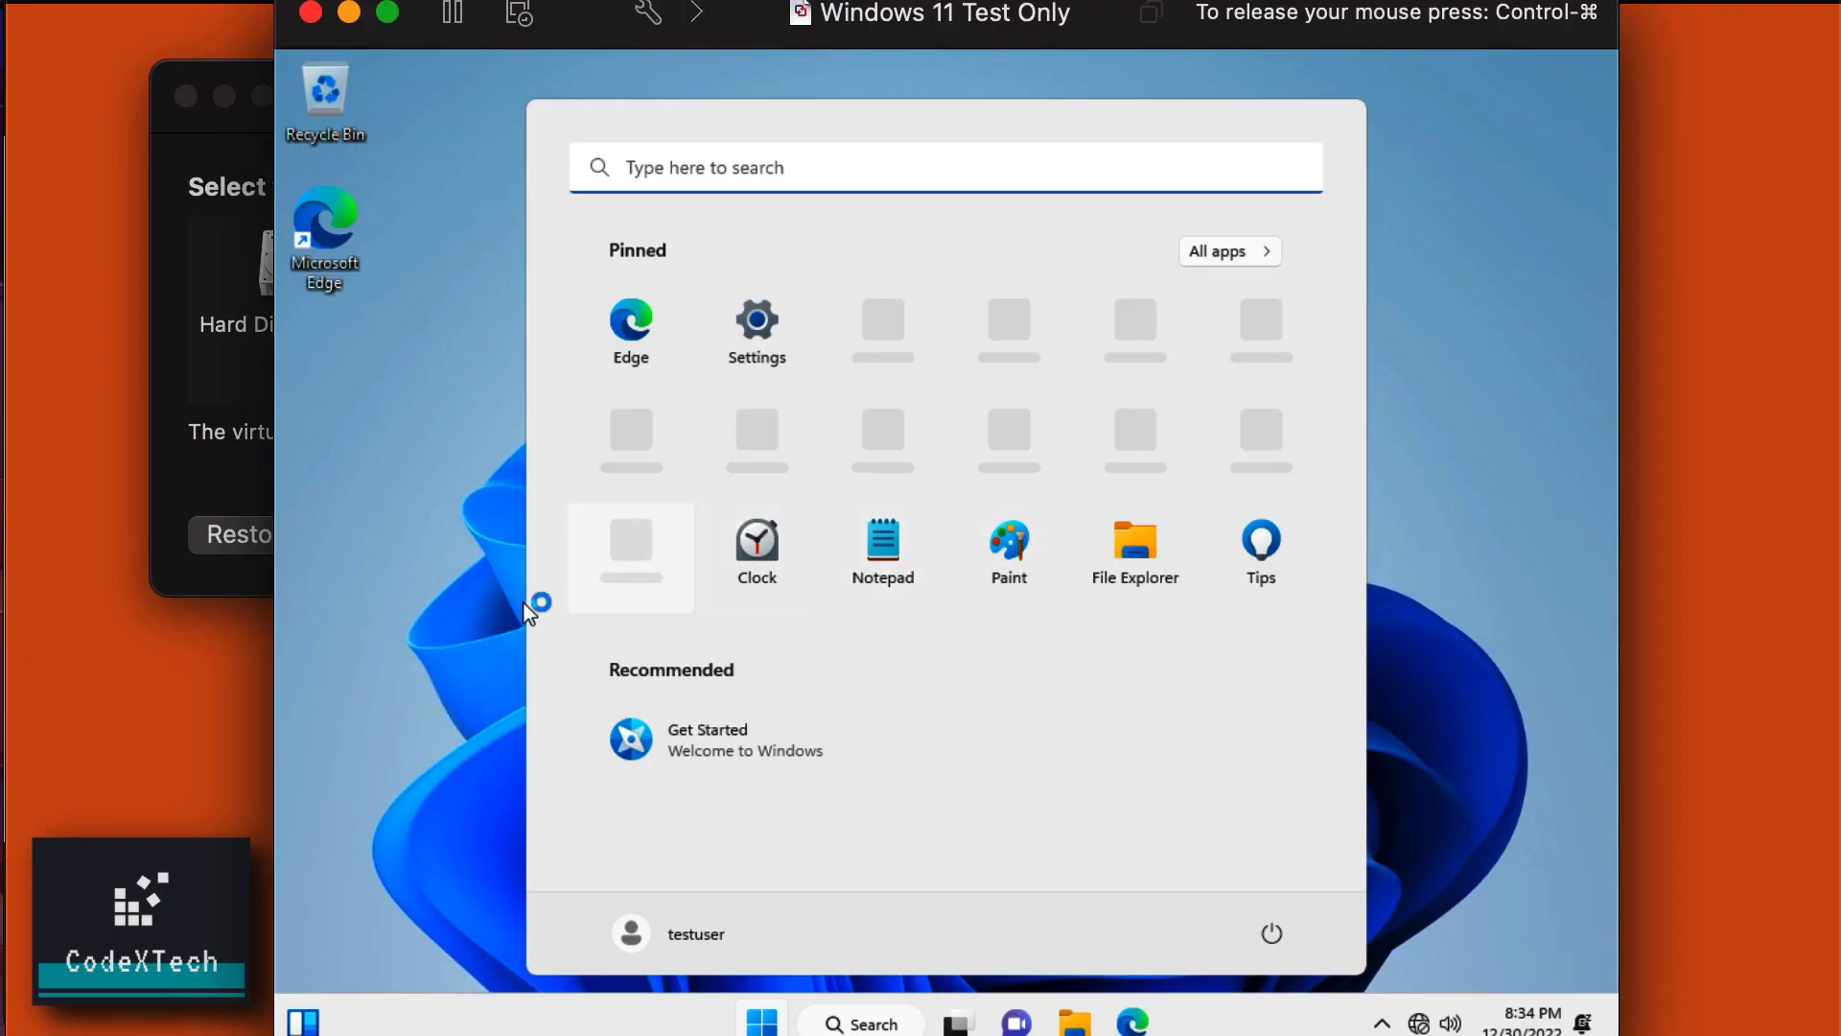
left_click(414, 550)
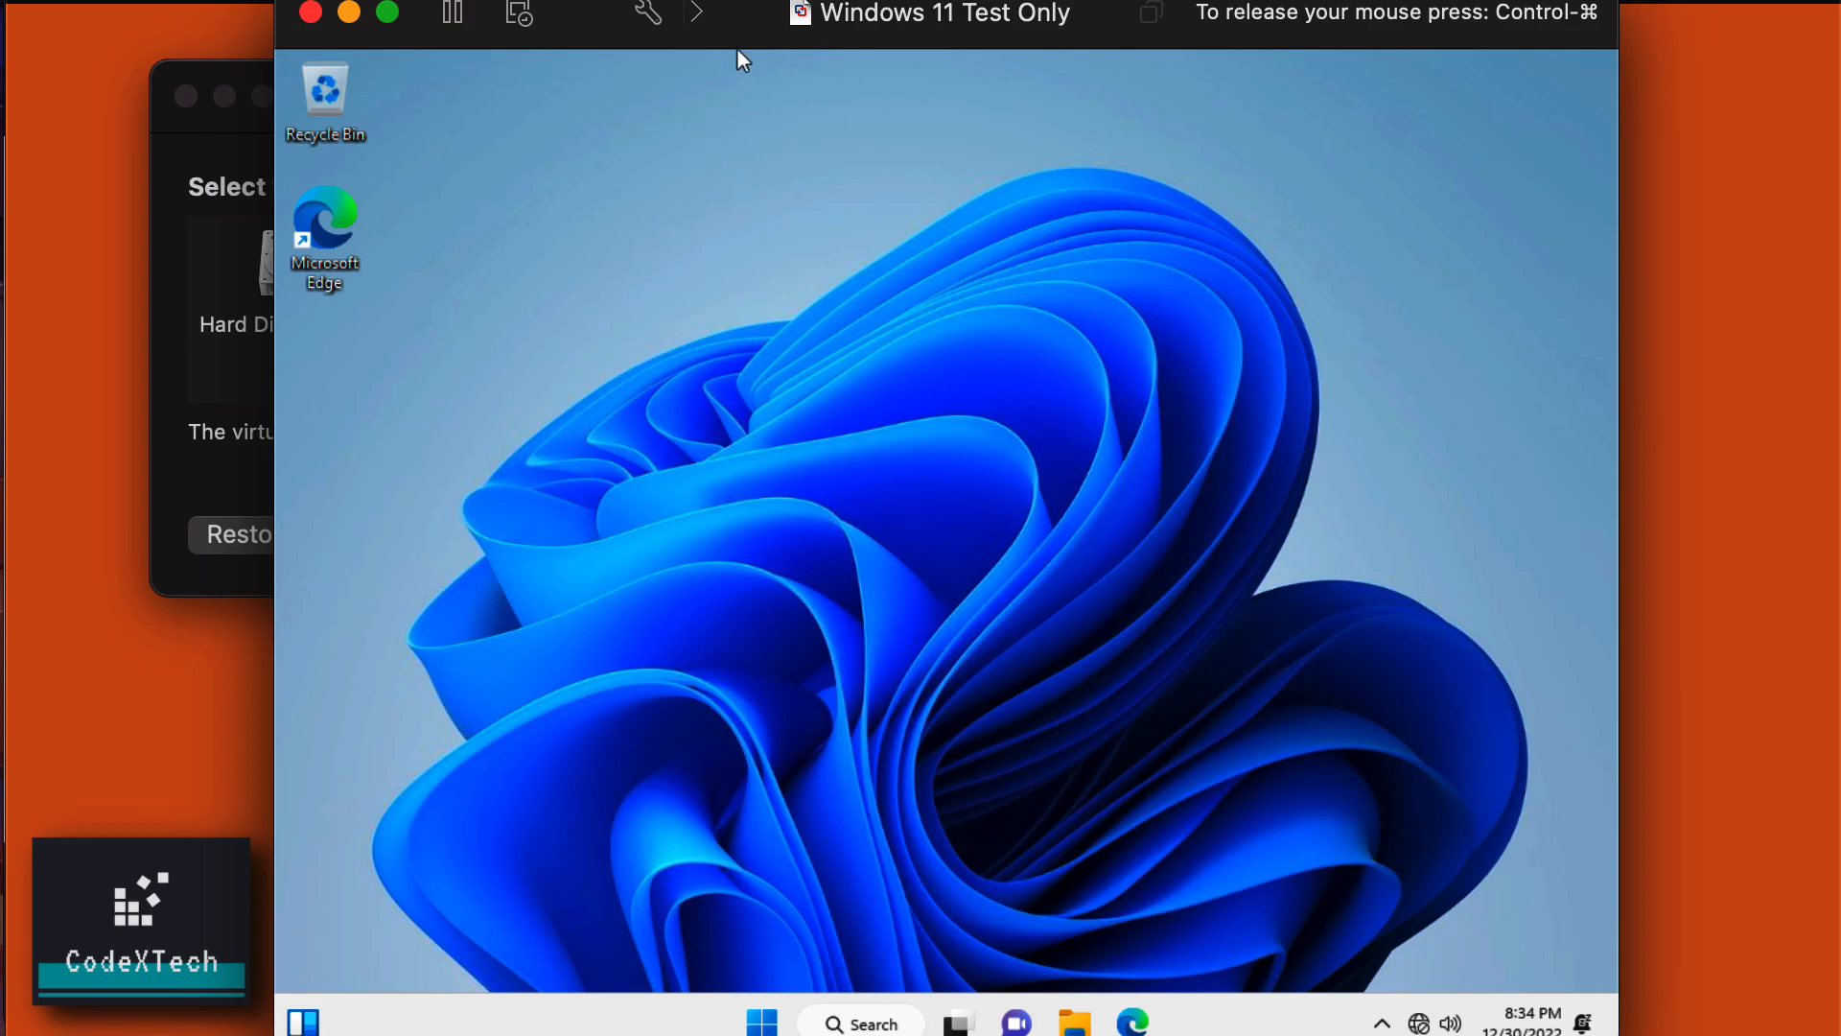
key("ctrl+super")
left_click_drag(741, 40, 740, 35)
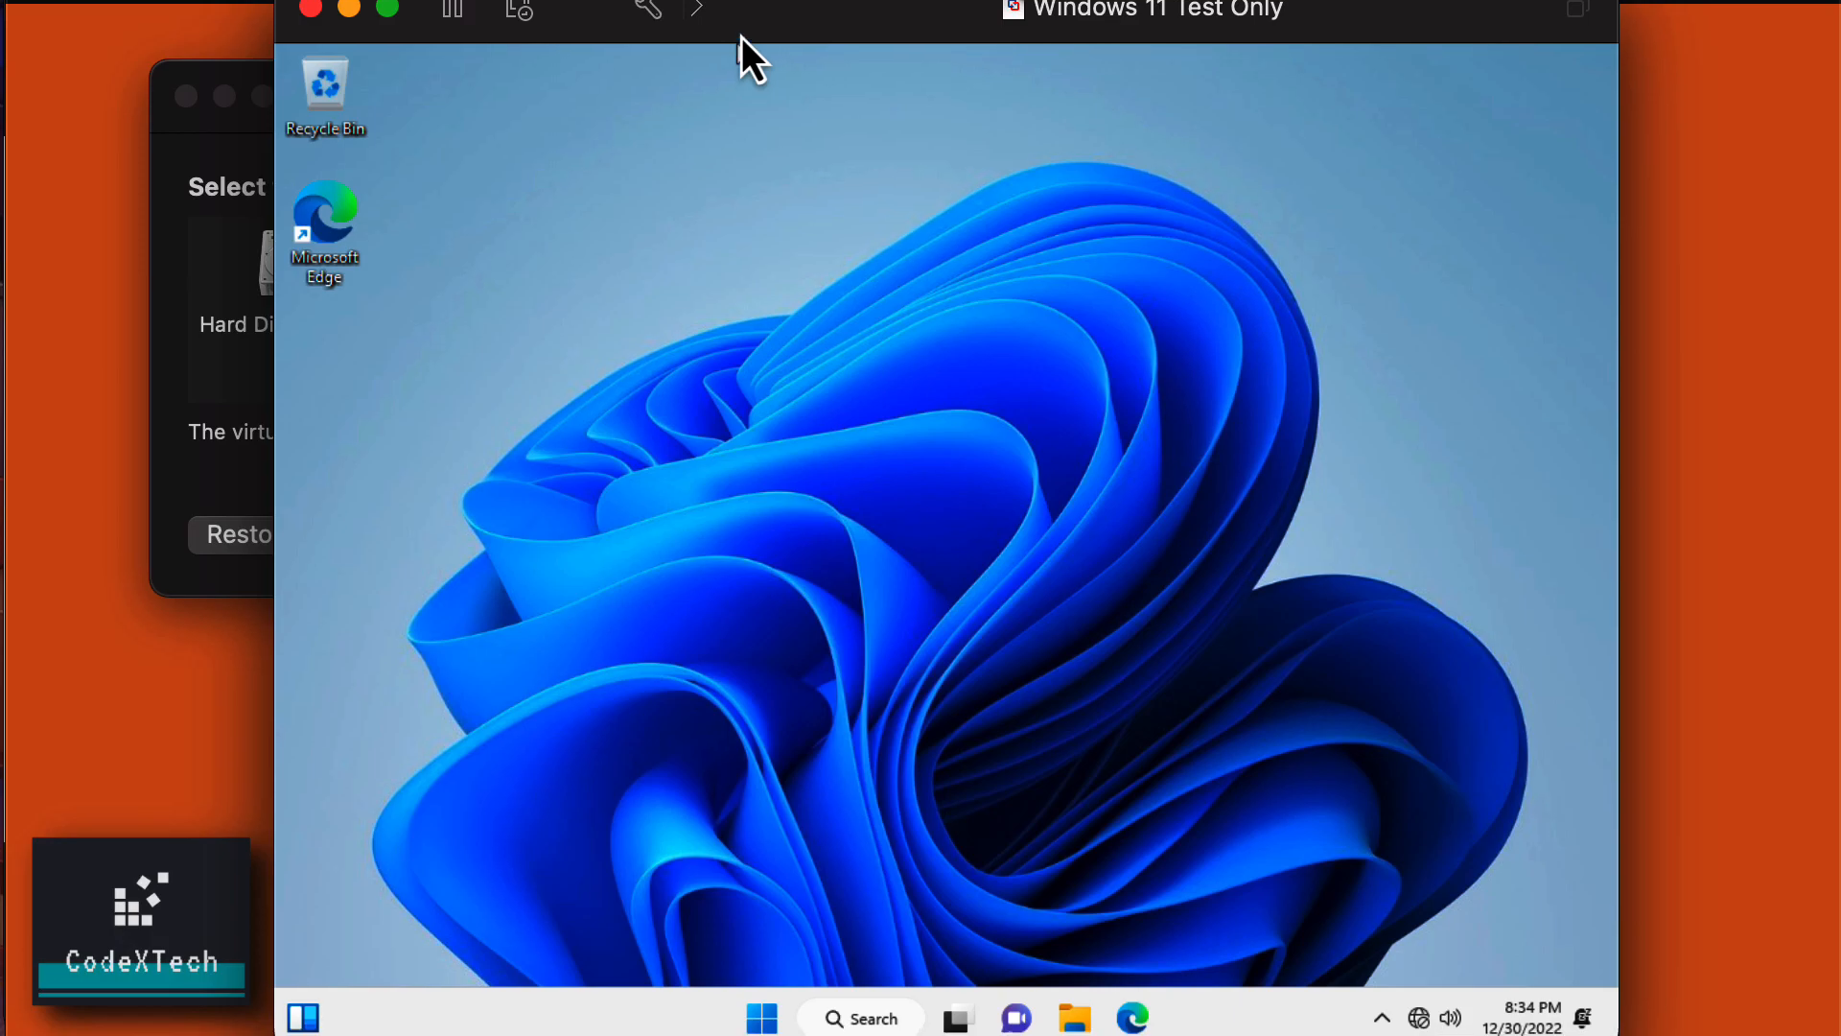
left_click(1017, 414)
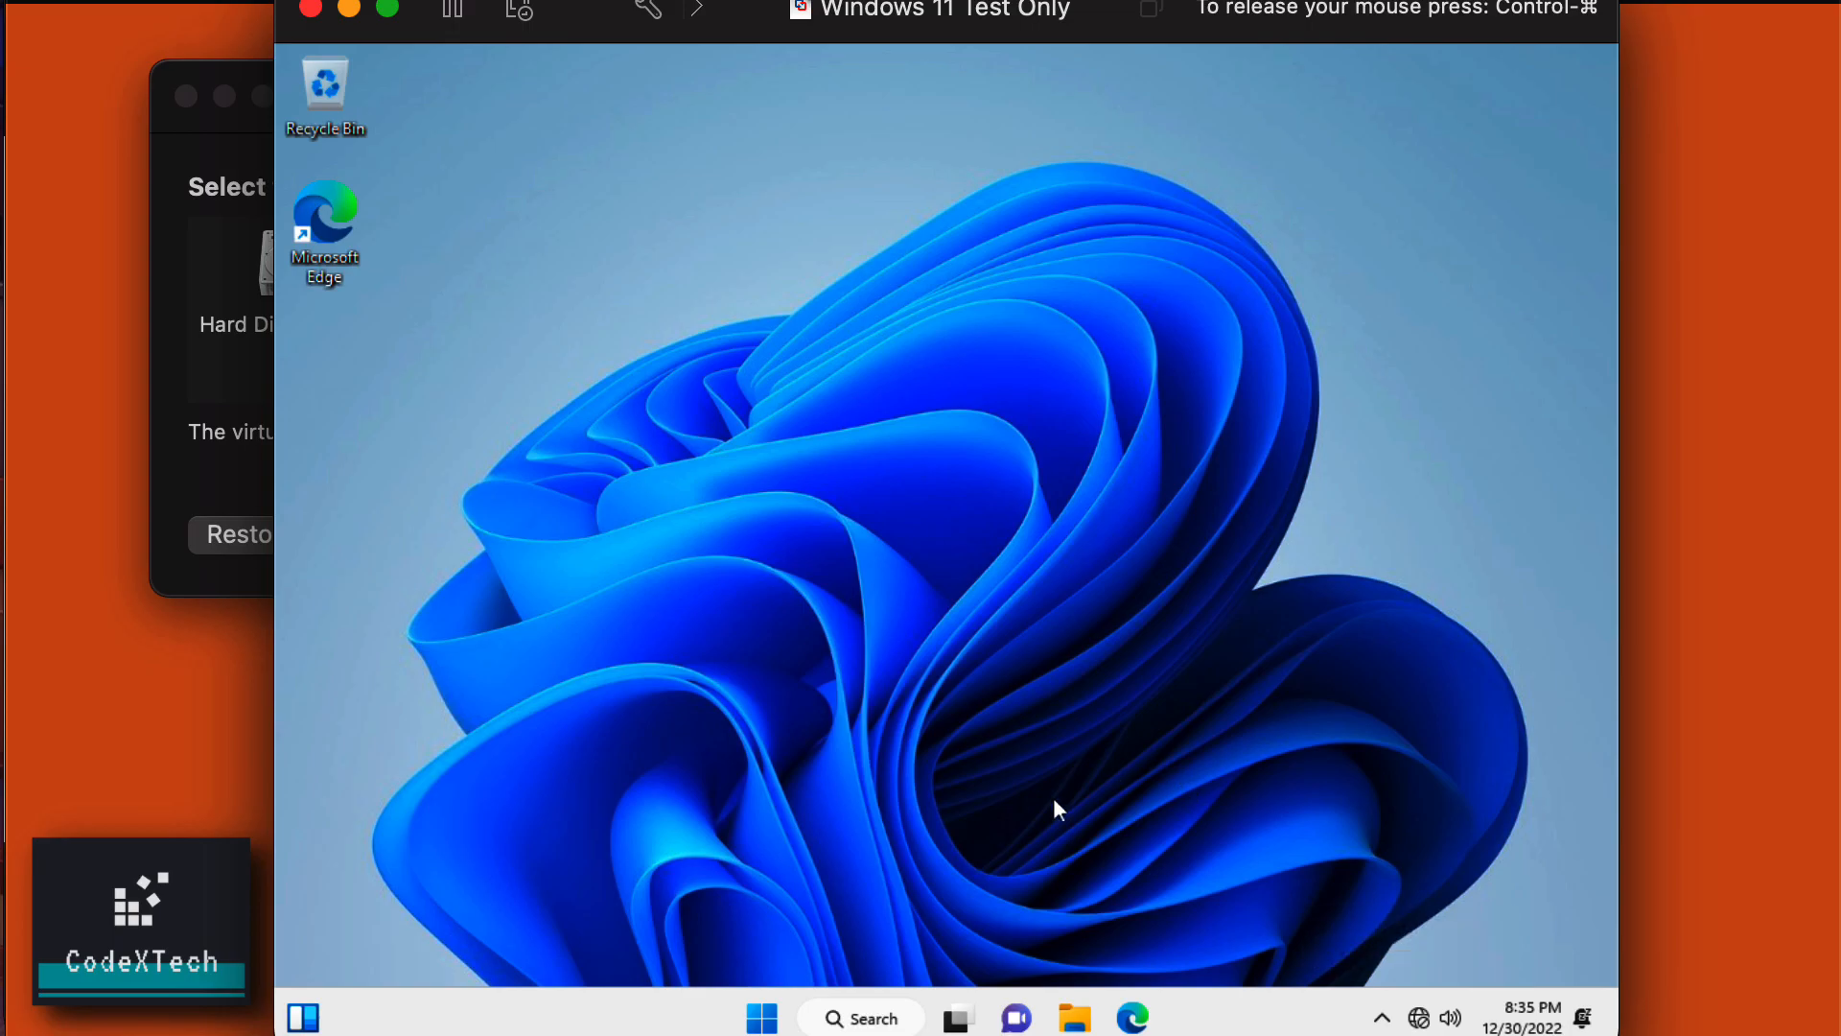
Launch Windows PowerShell as administrator from the Start menu, approving the UAC prompt.
left_click(762, 1020)
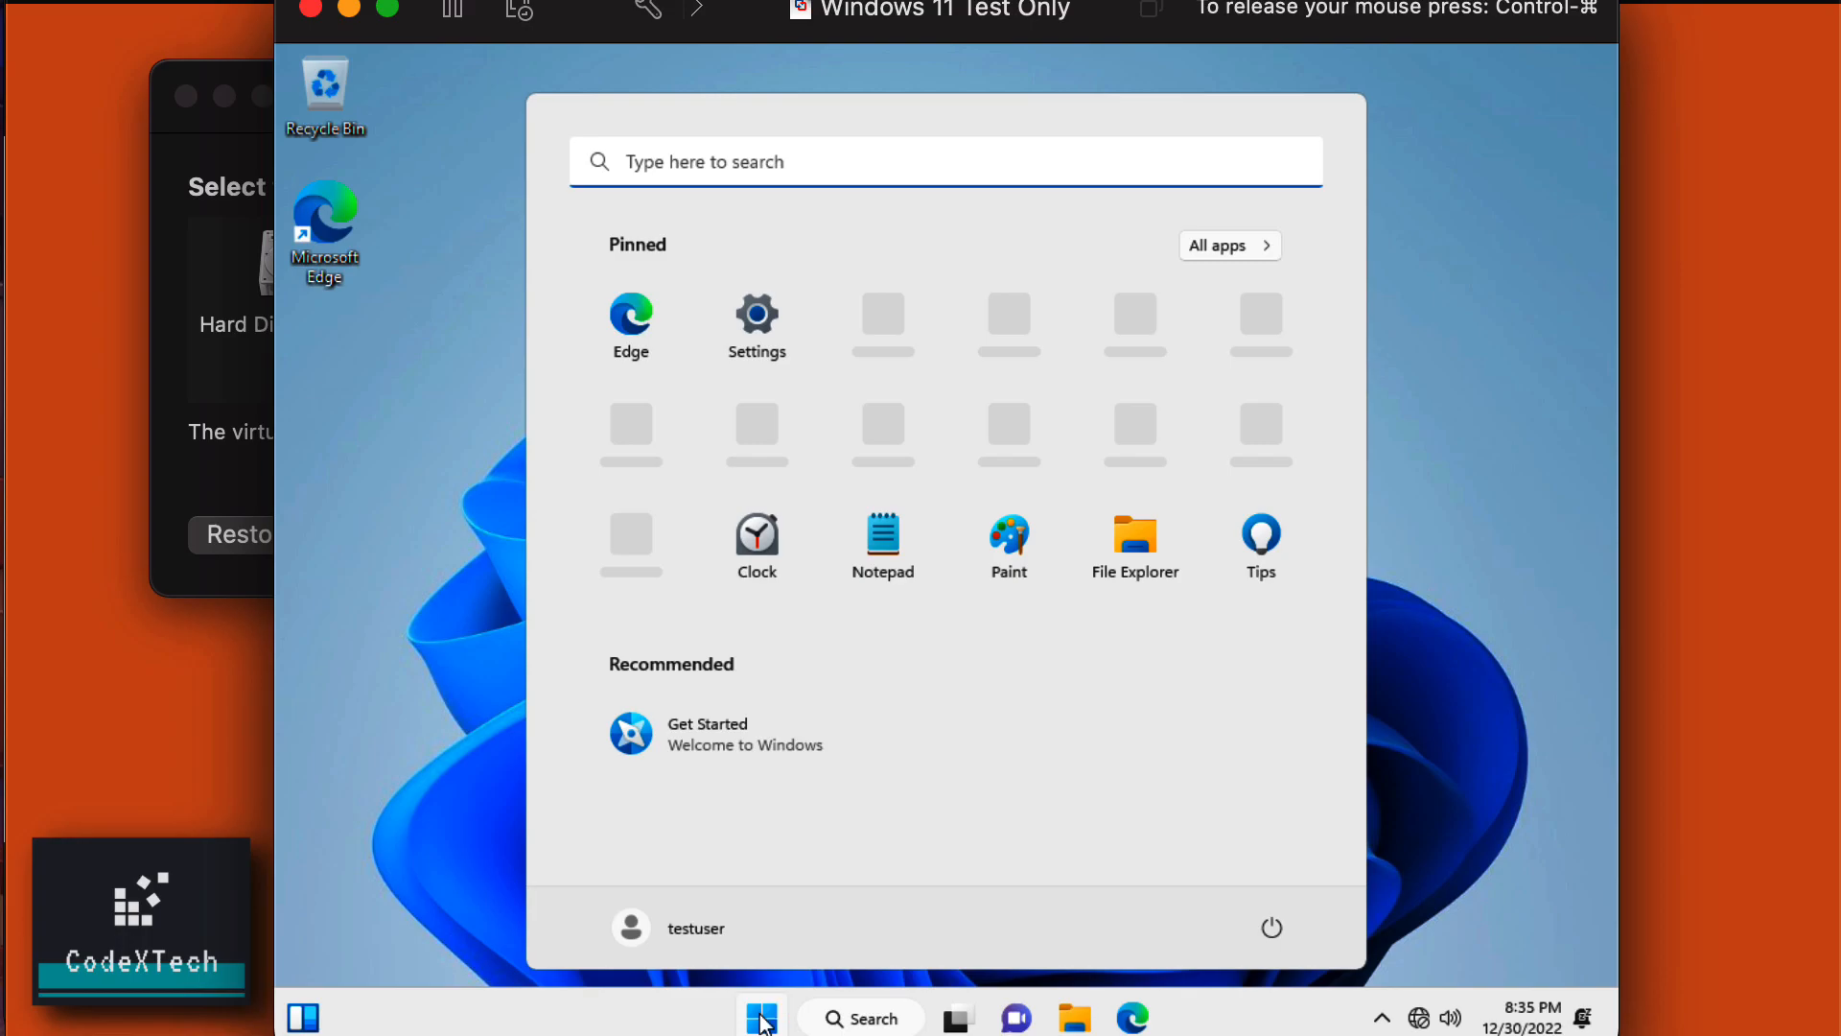
type("powe")
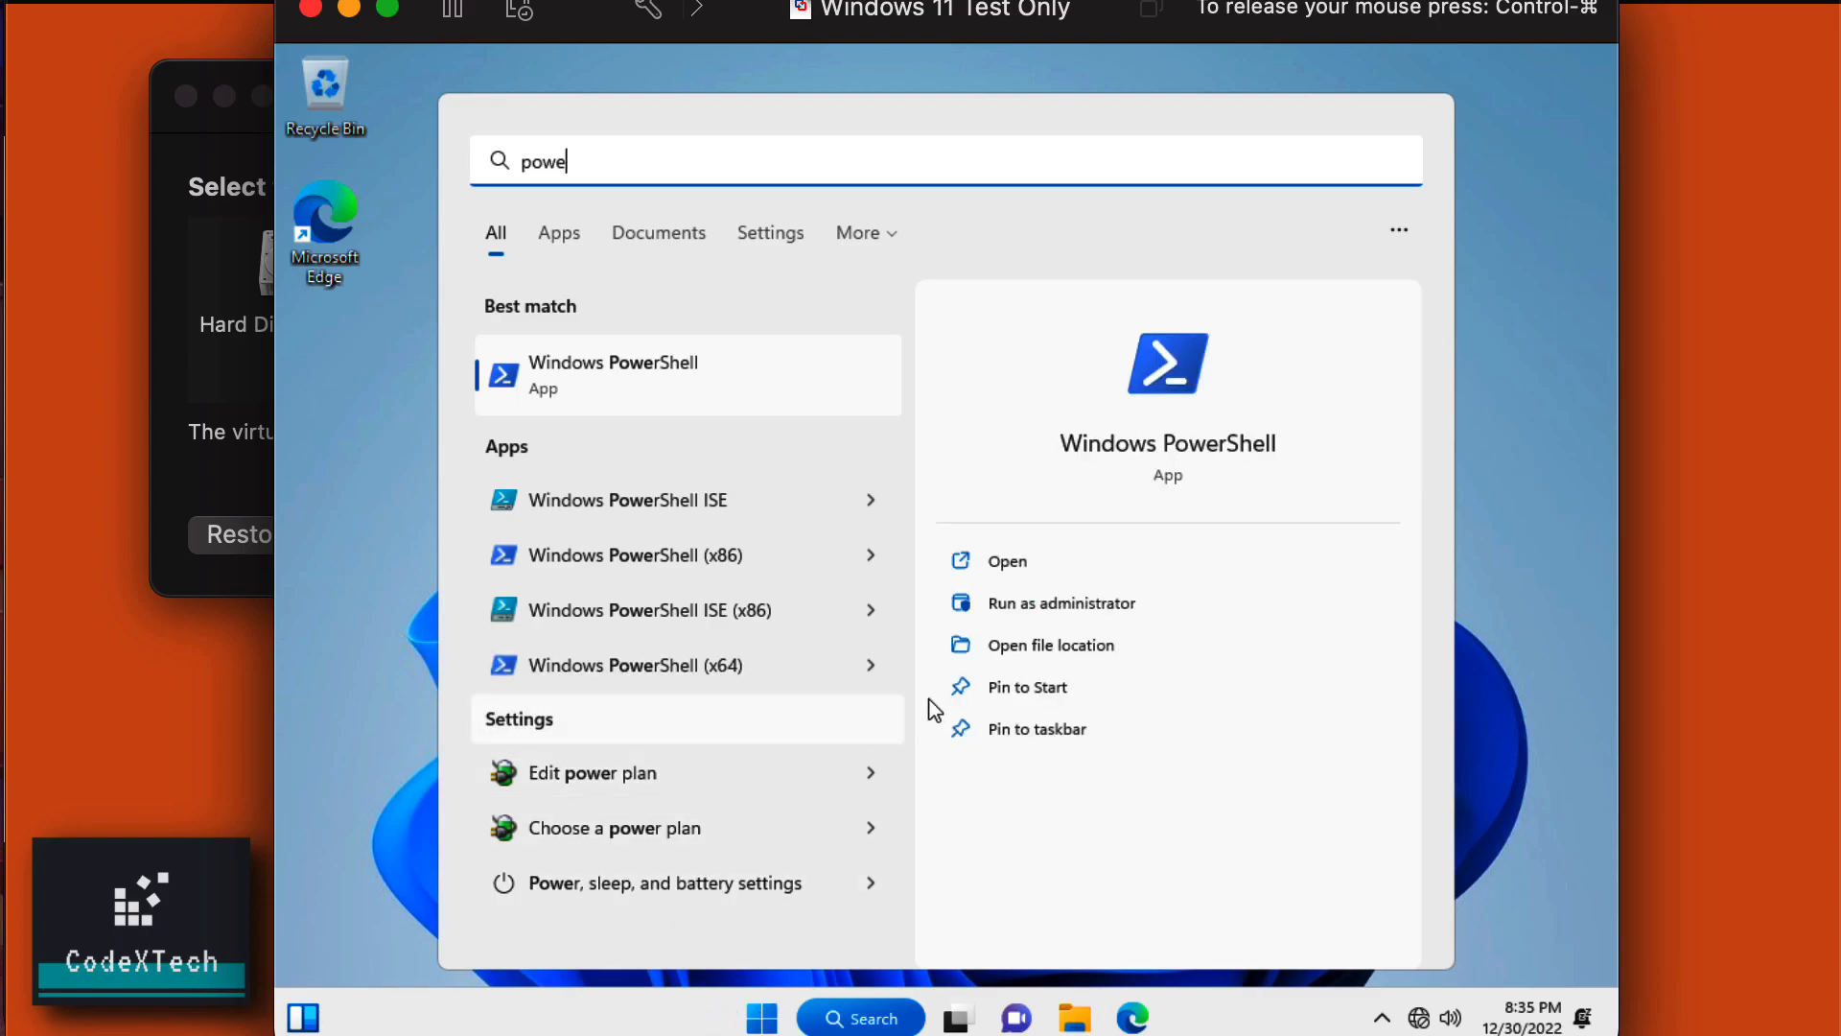
left_click(1089, 608)
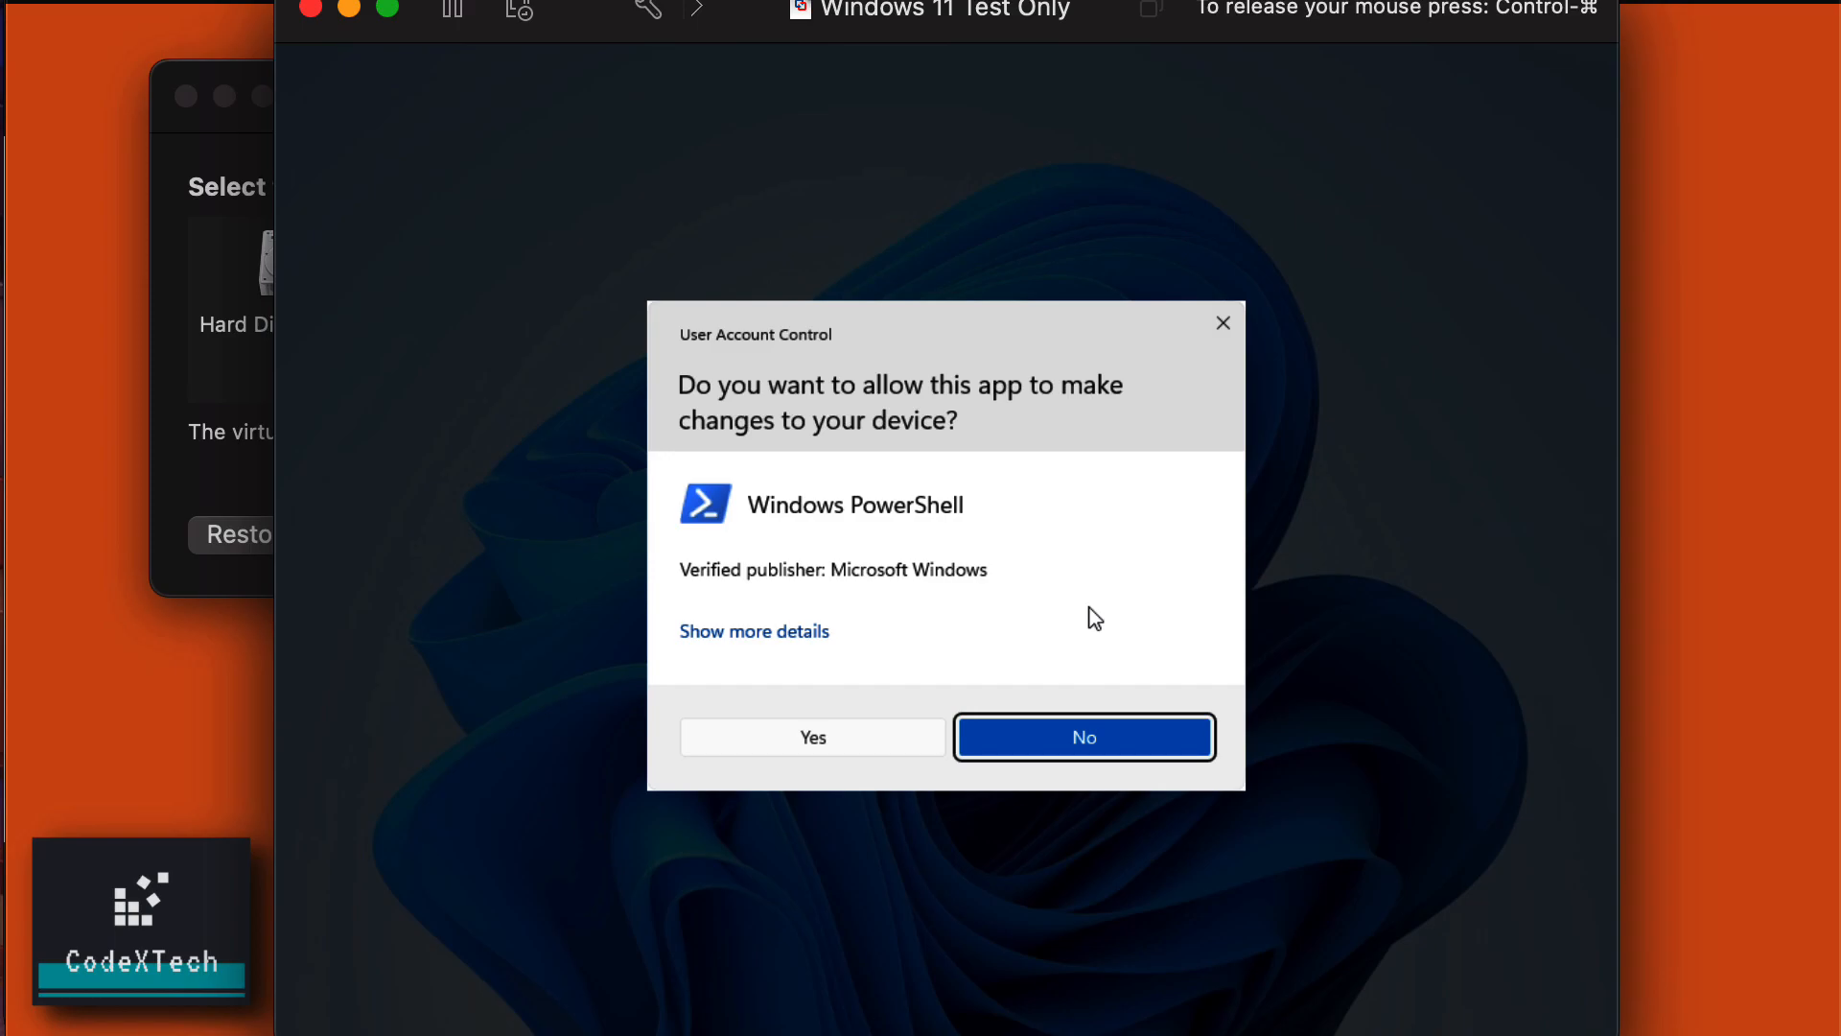
left_click(813, 736)
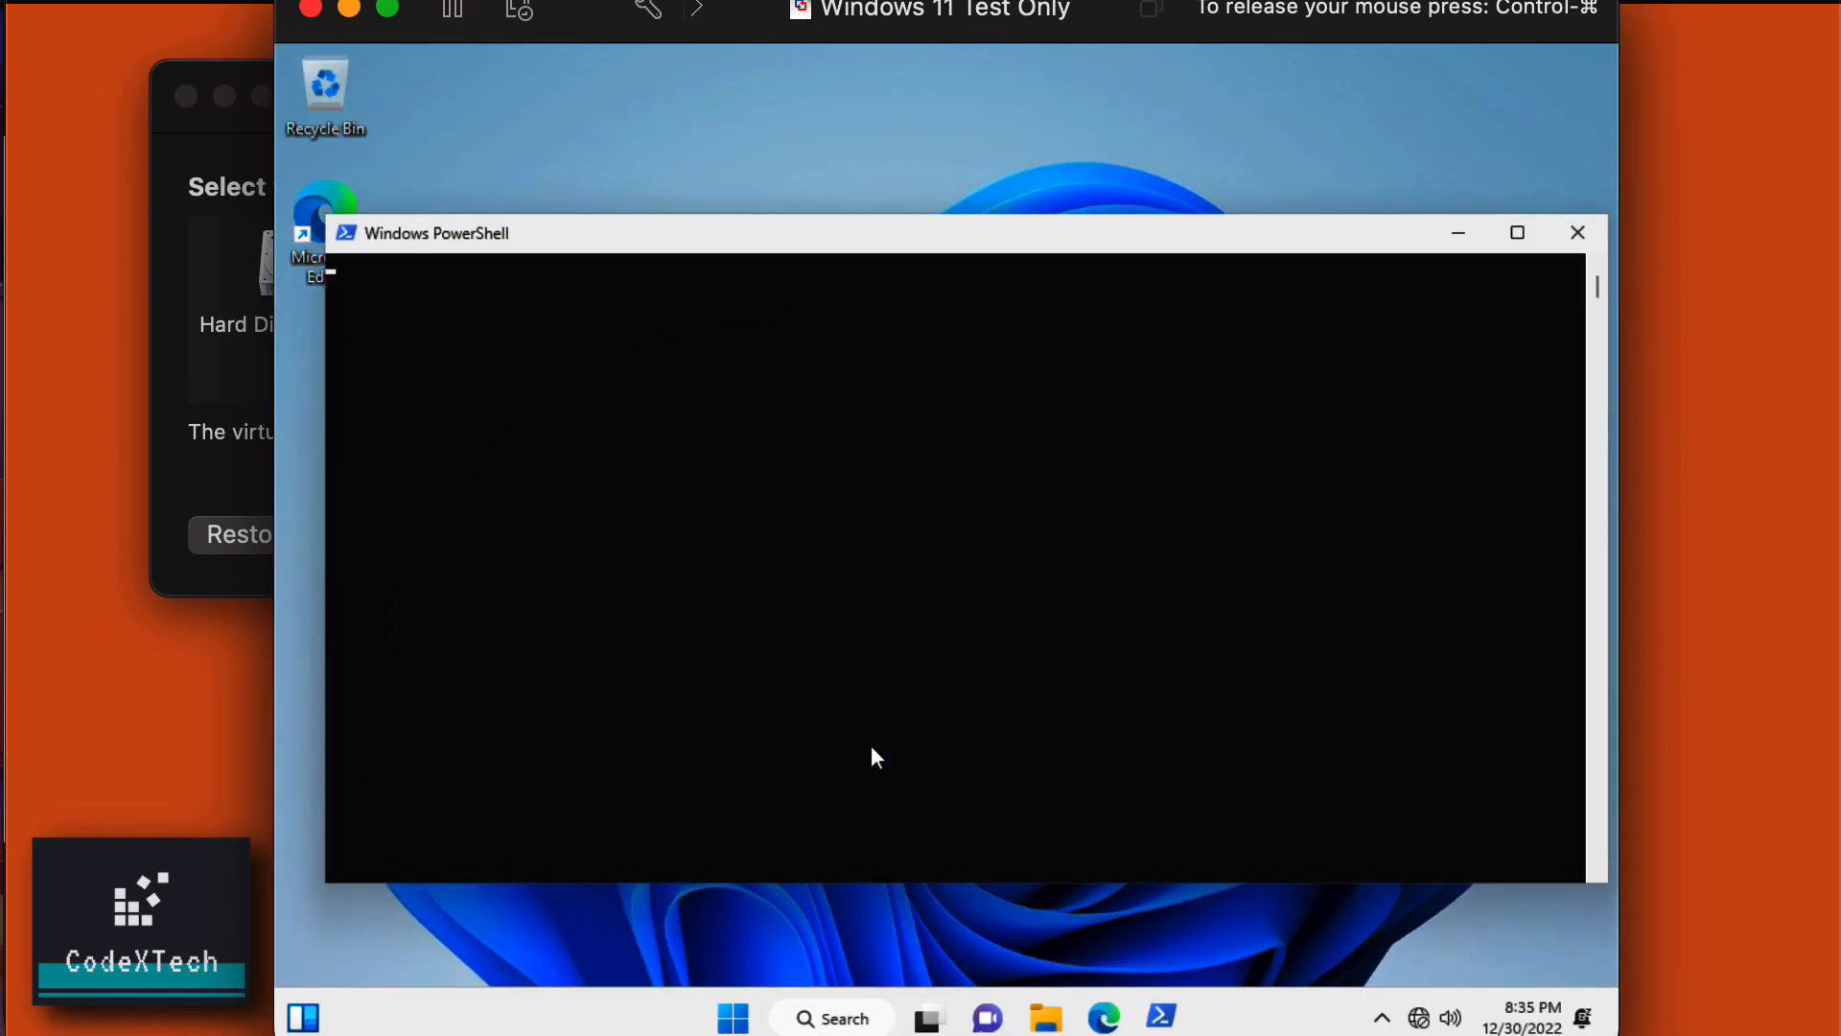
scroll(845, 354, "down", 2)
left_click(844, 349)
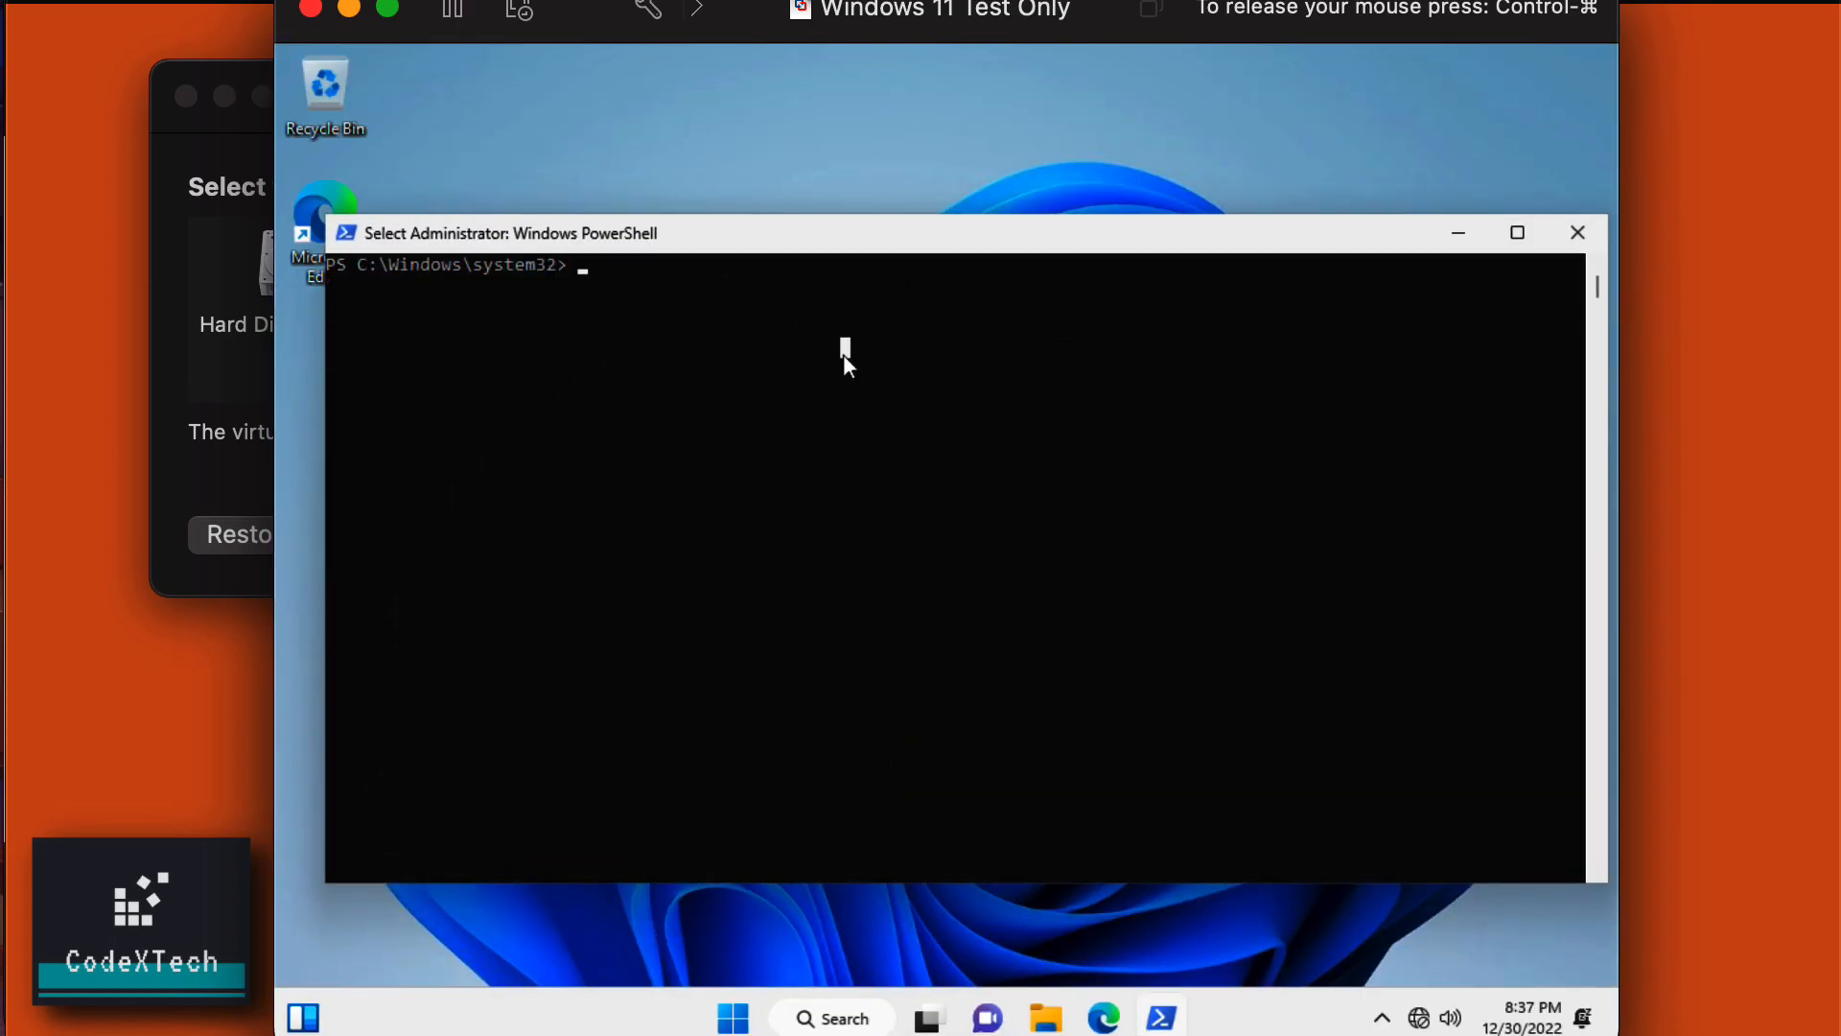
Run Set-ExecutionPolicy RemoteSigned and answer A (Yes to All).
type("set")
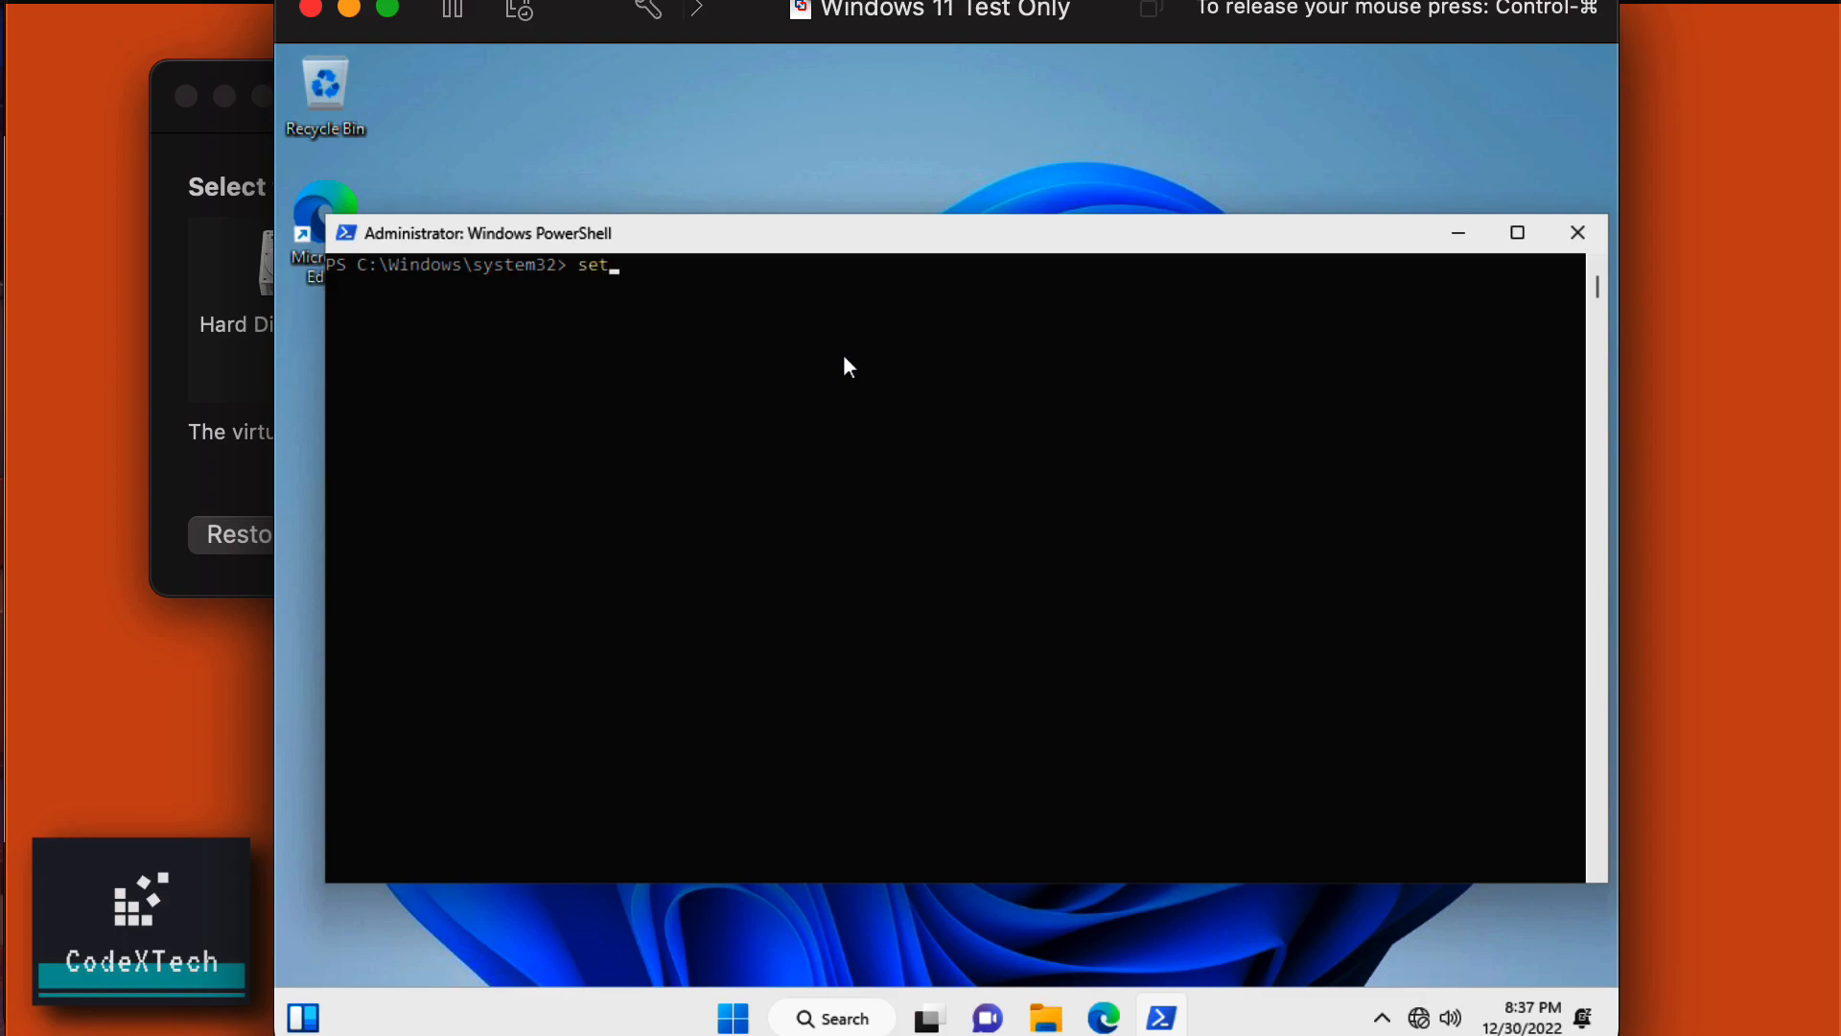
type("-ex")
key("Tab")
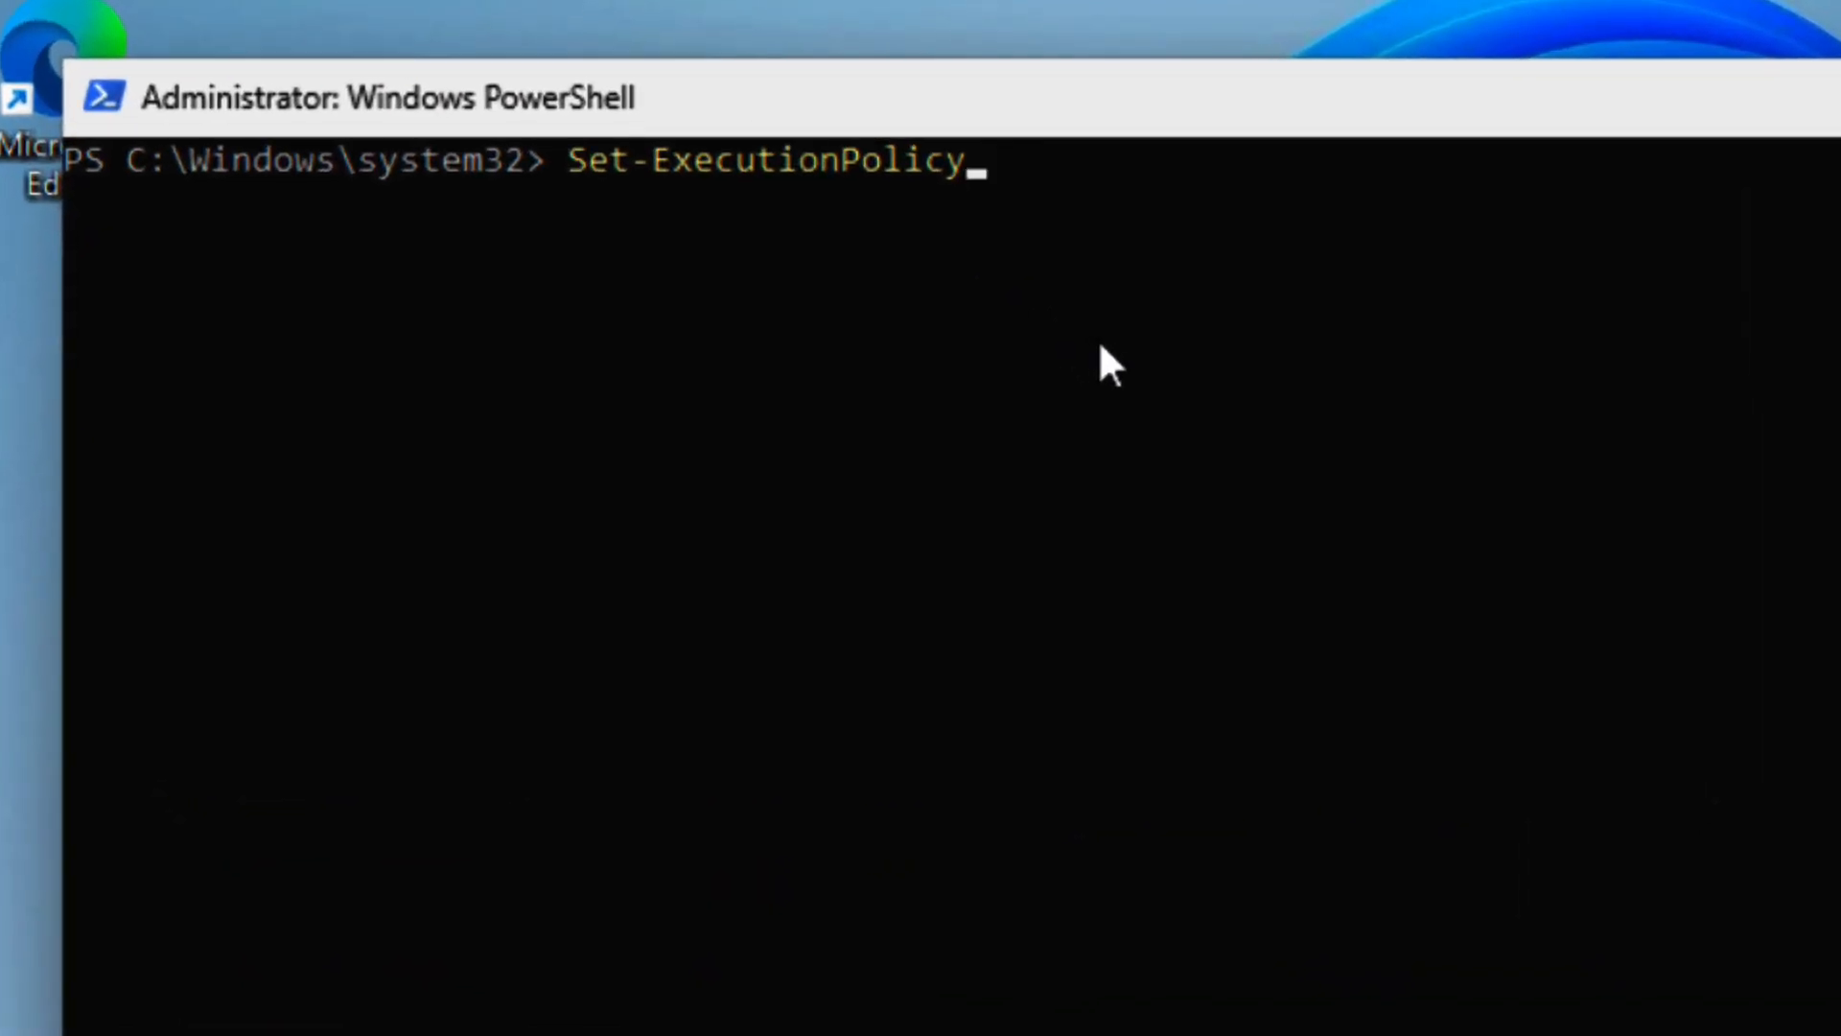
type("remote")
key("Tab")
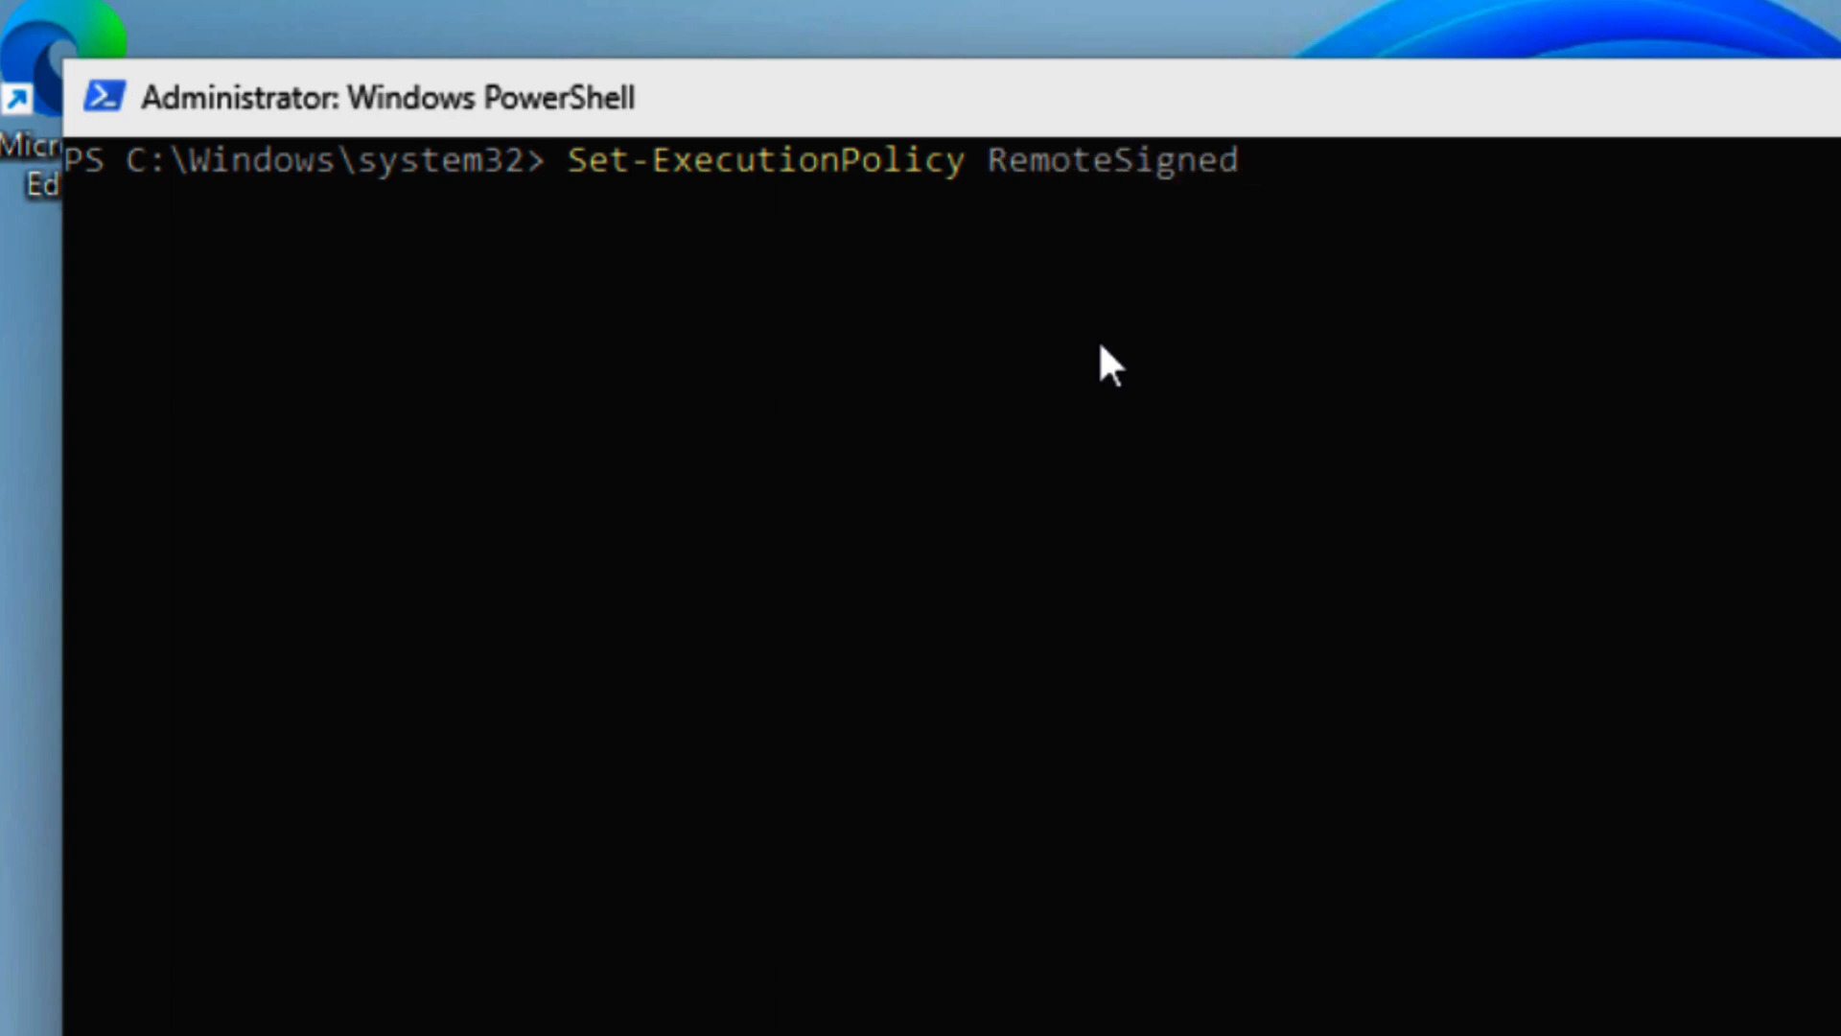
key("Return")
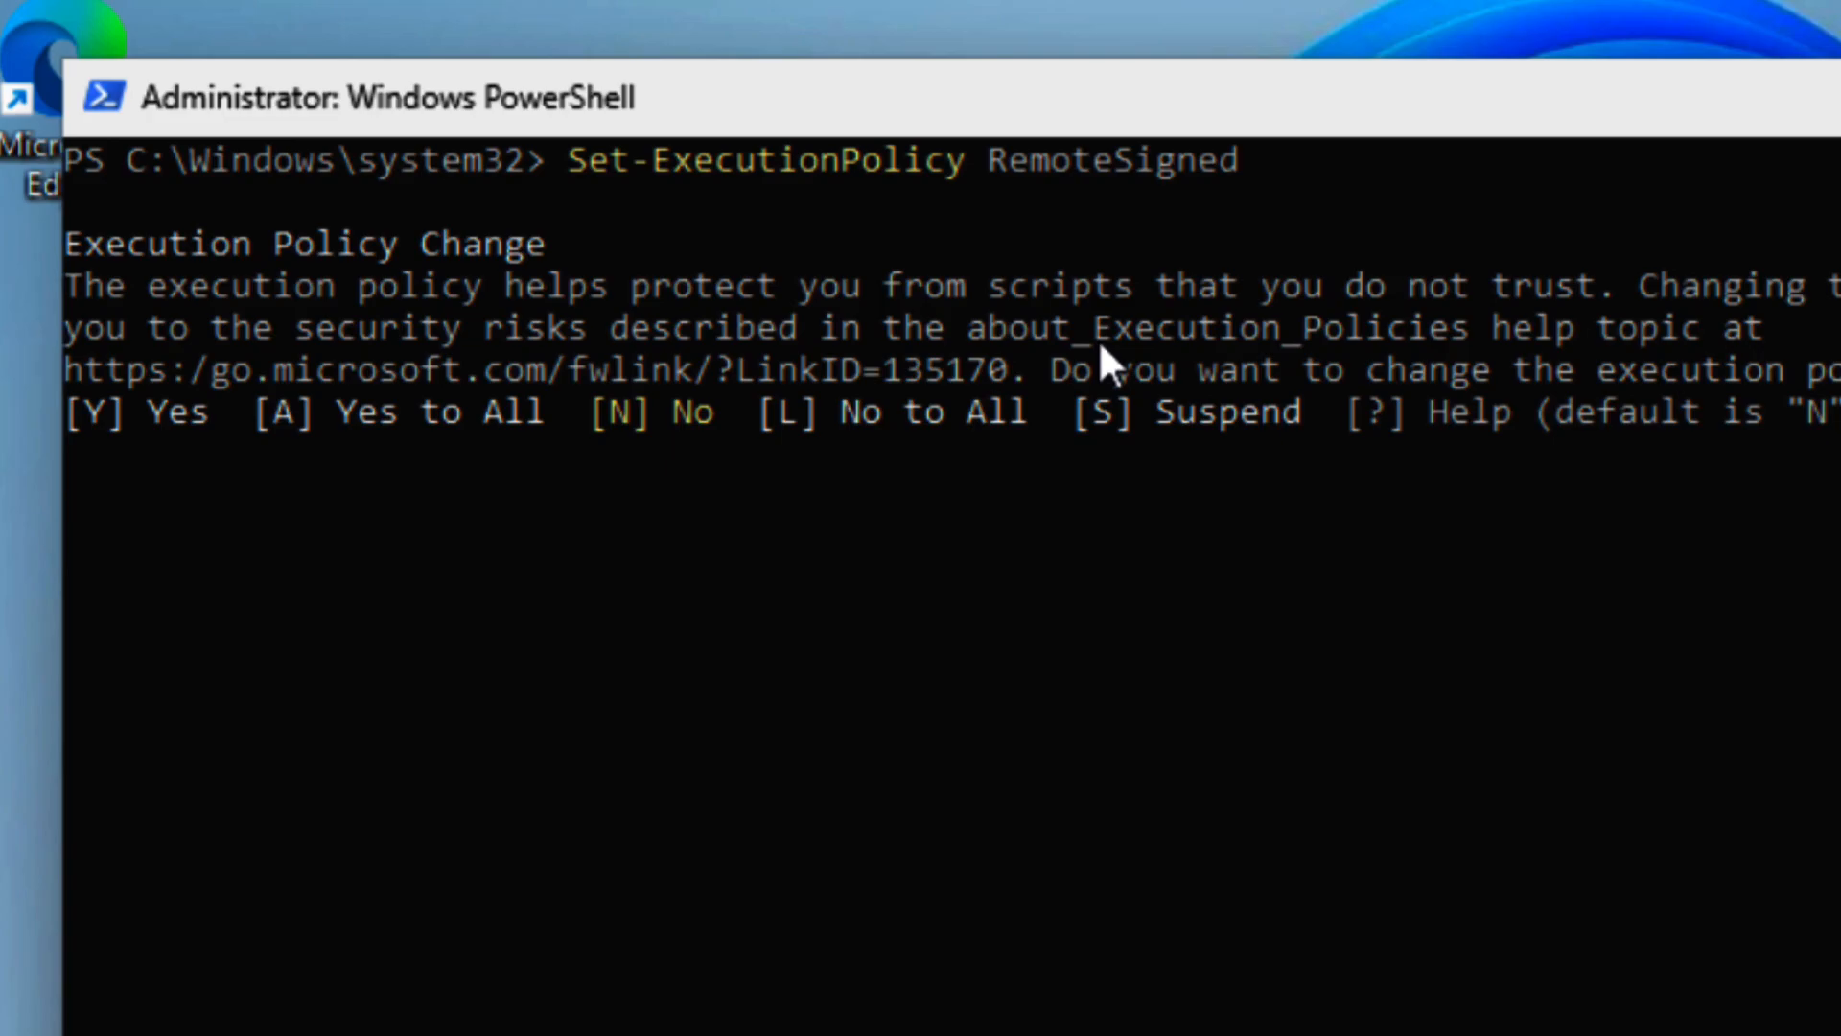
type("A")
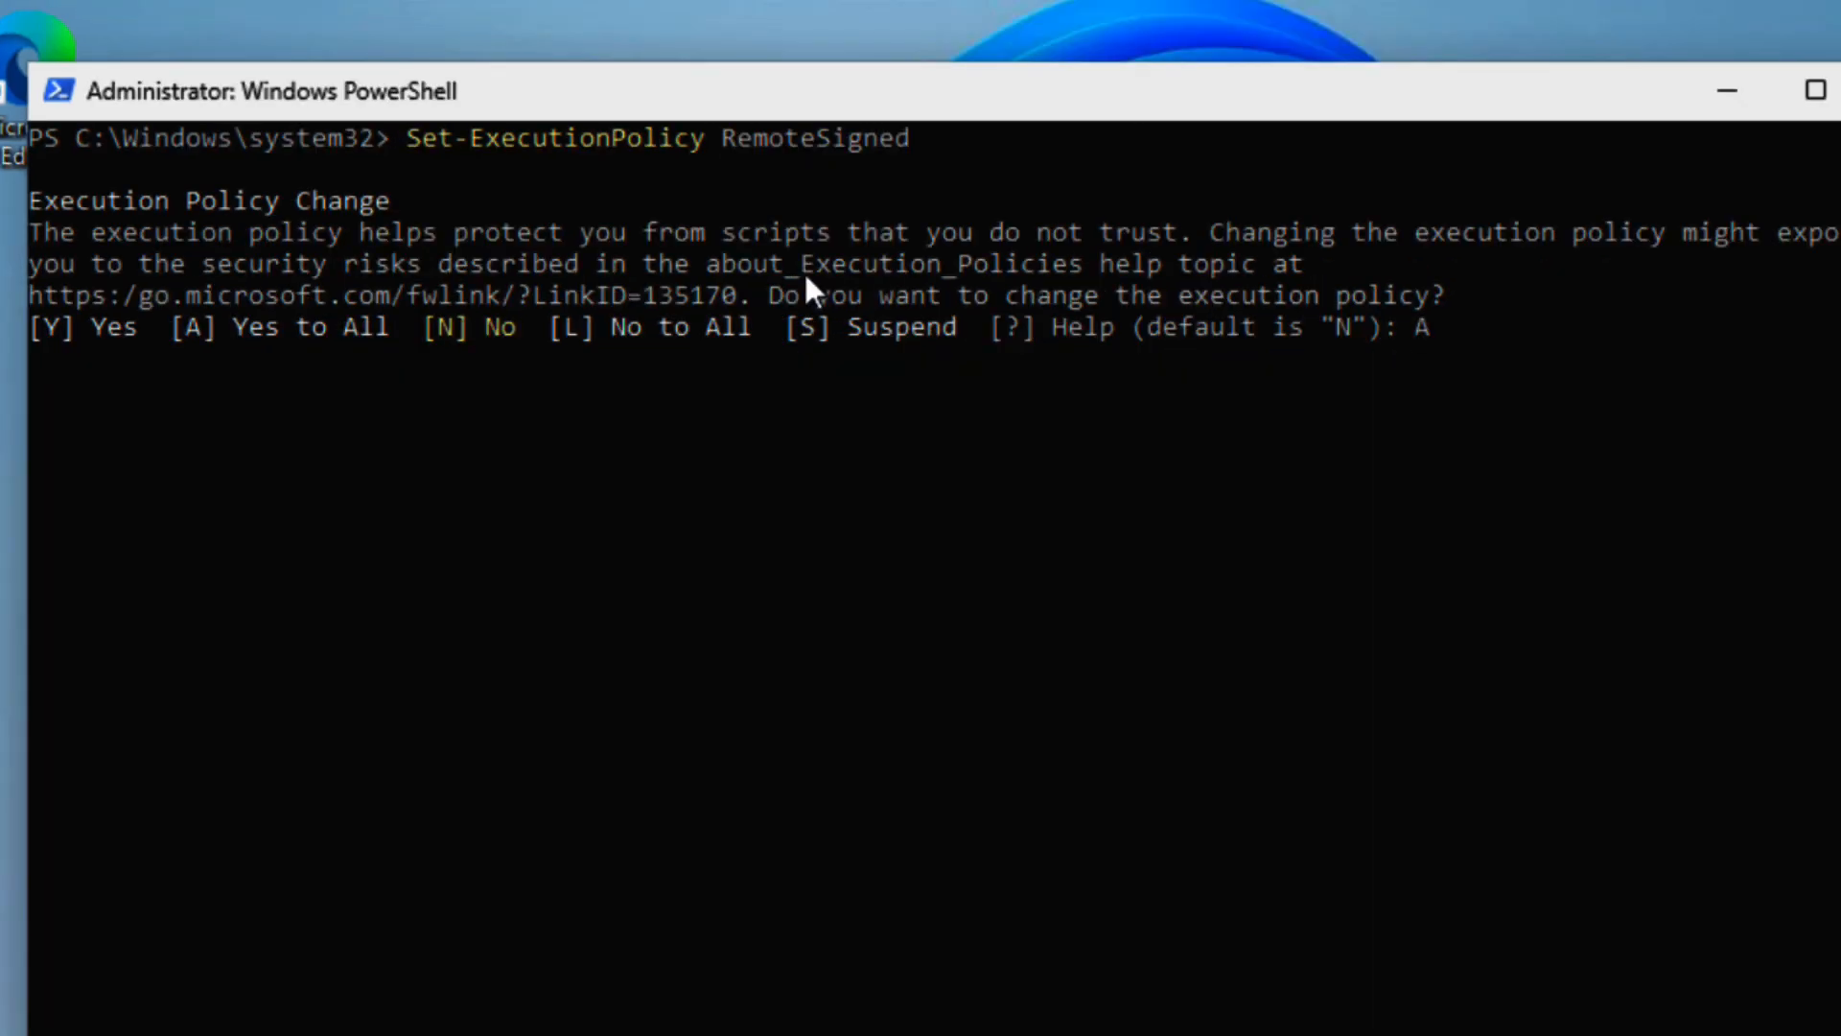
key("Return")
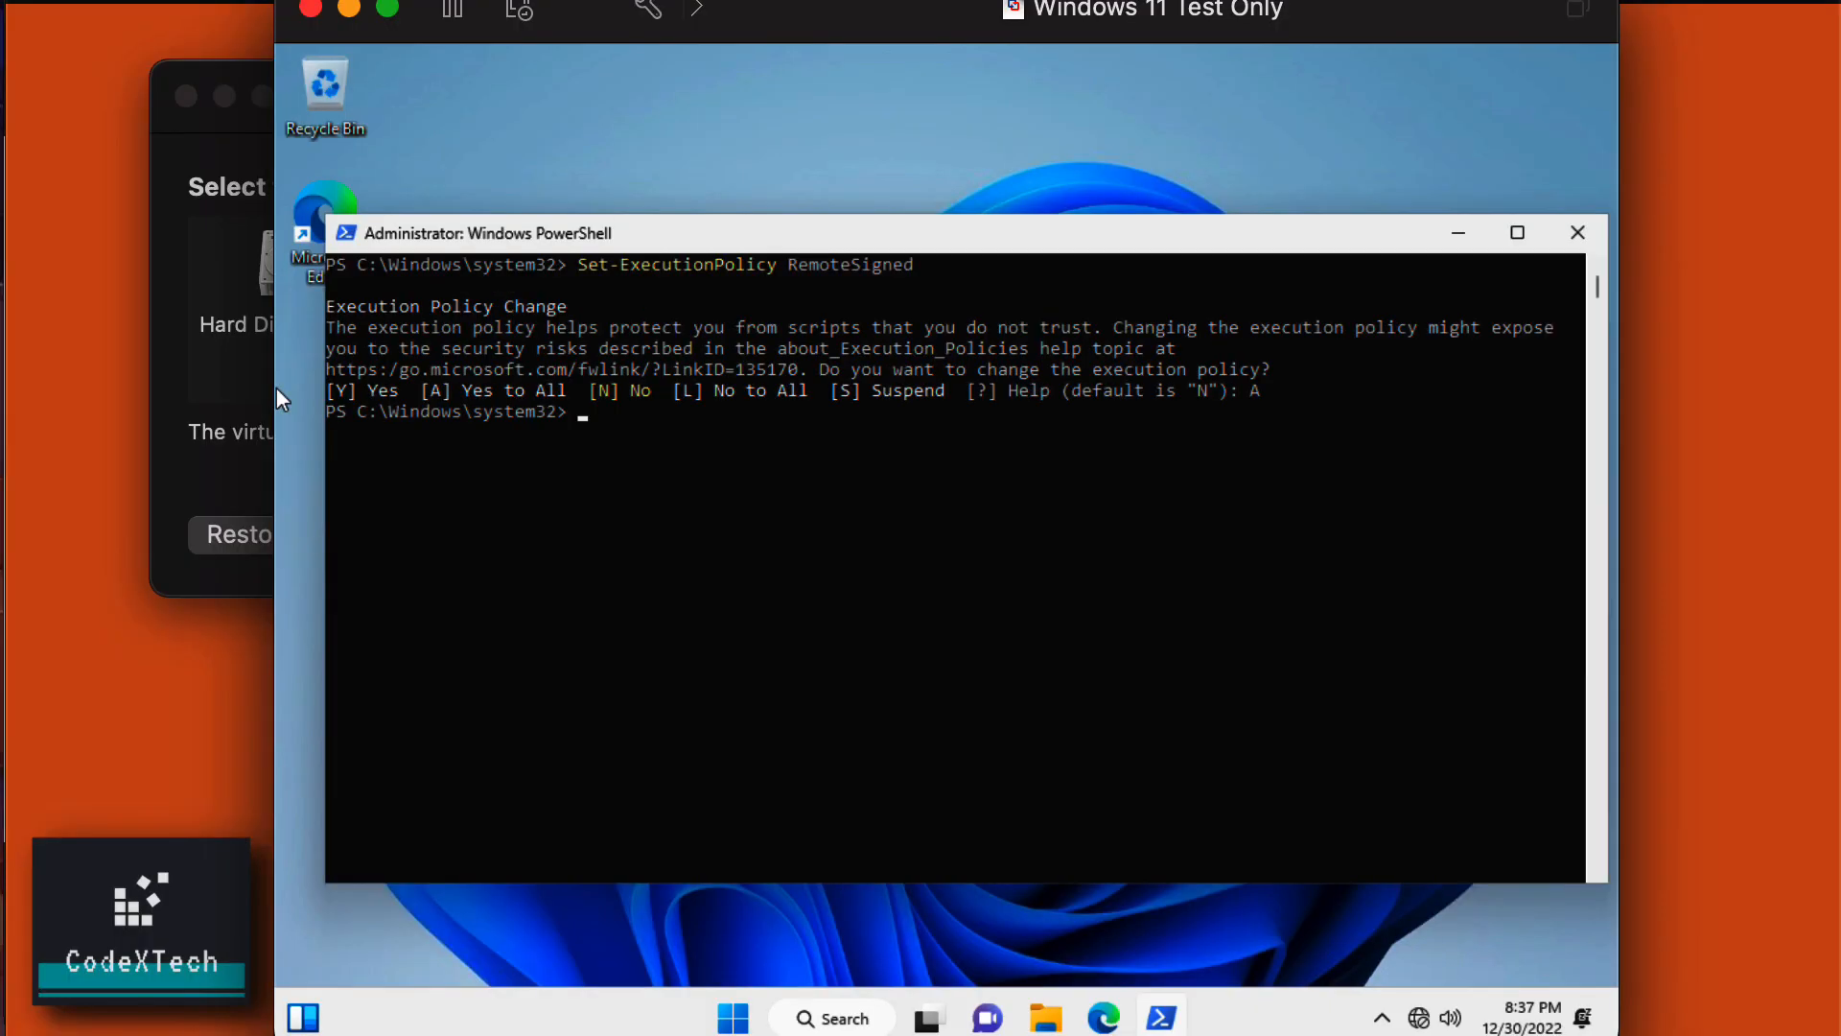
left_click(393, 25)
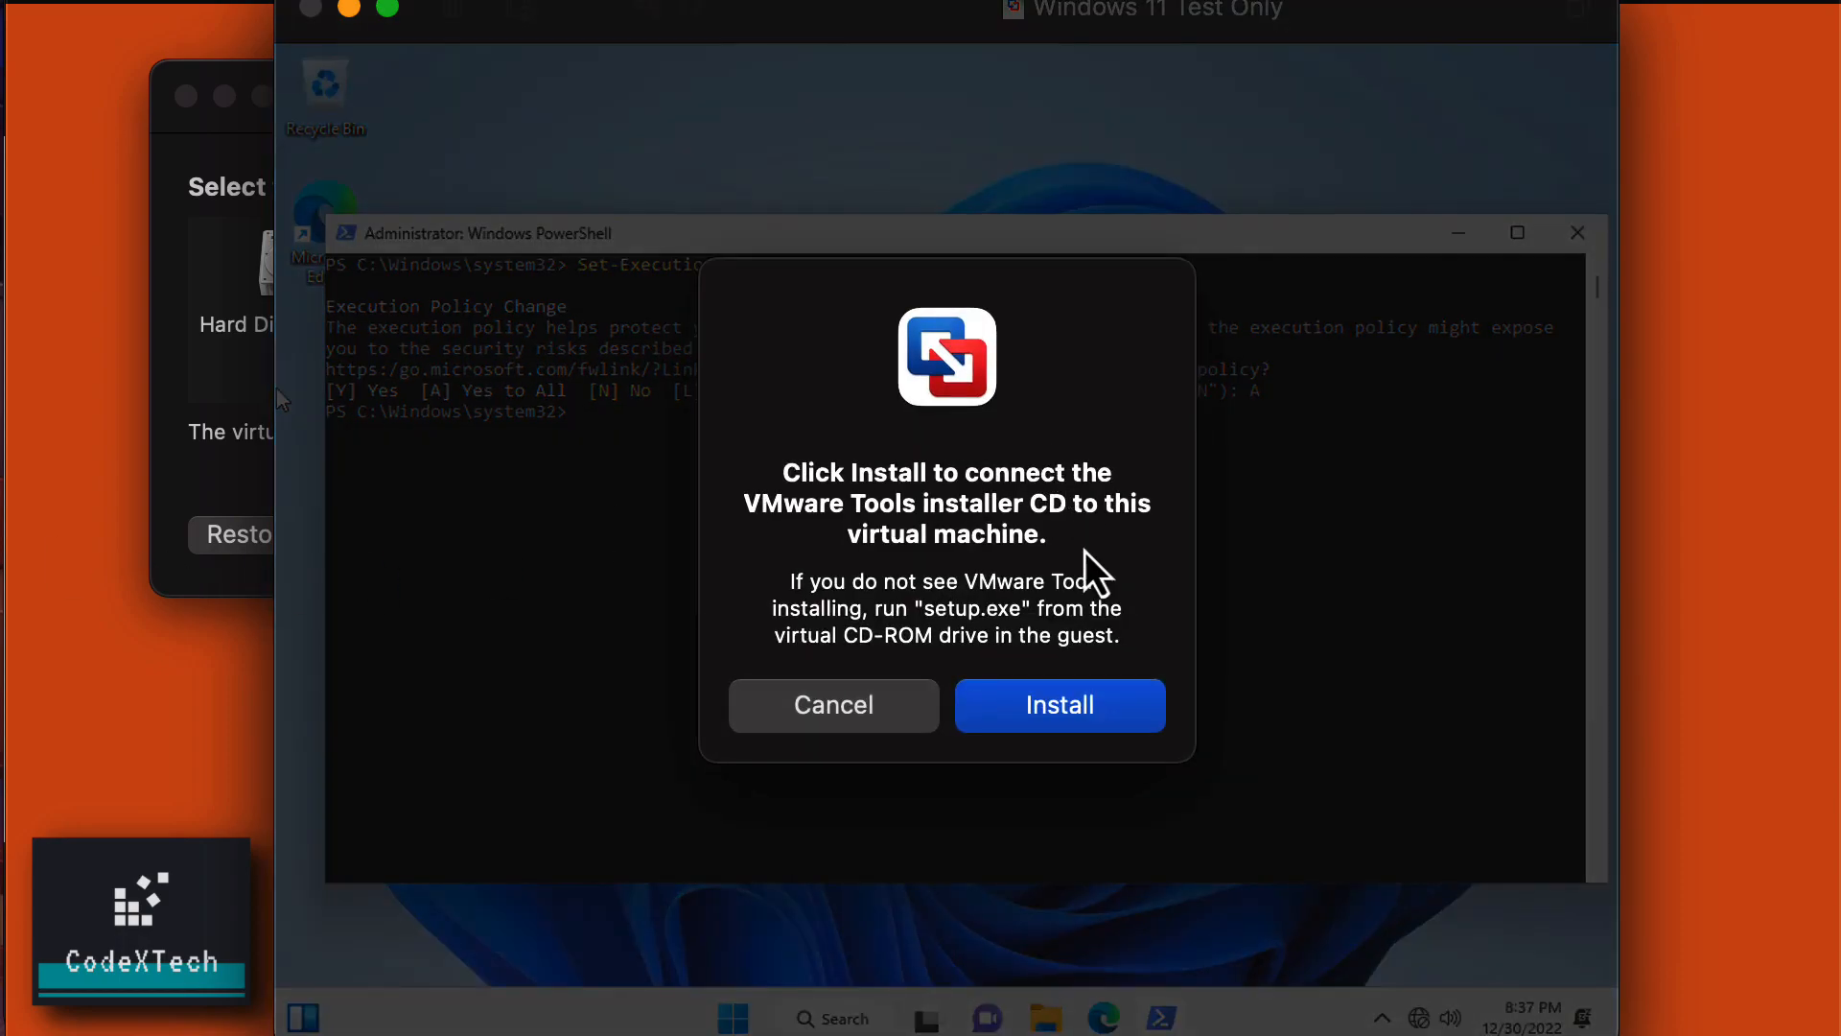
Mount the VMware Tools disc and open the DVD (D:) drive in File Explorer.
left_click(1073, 707)
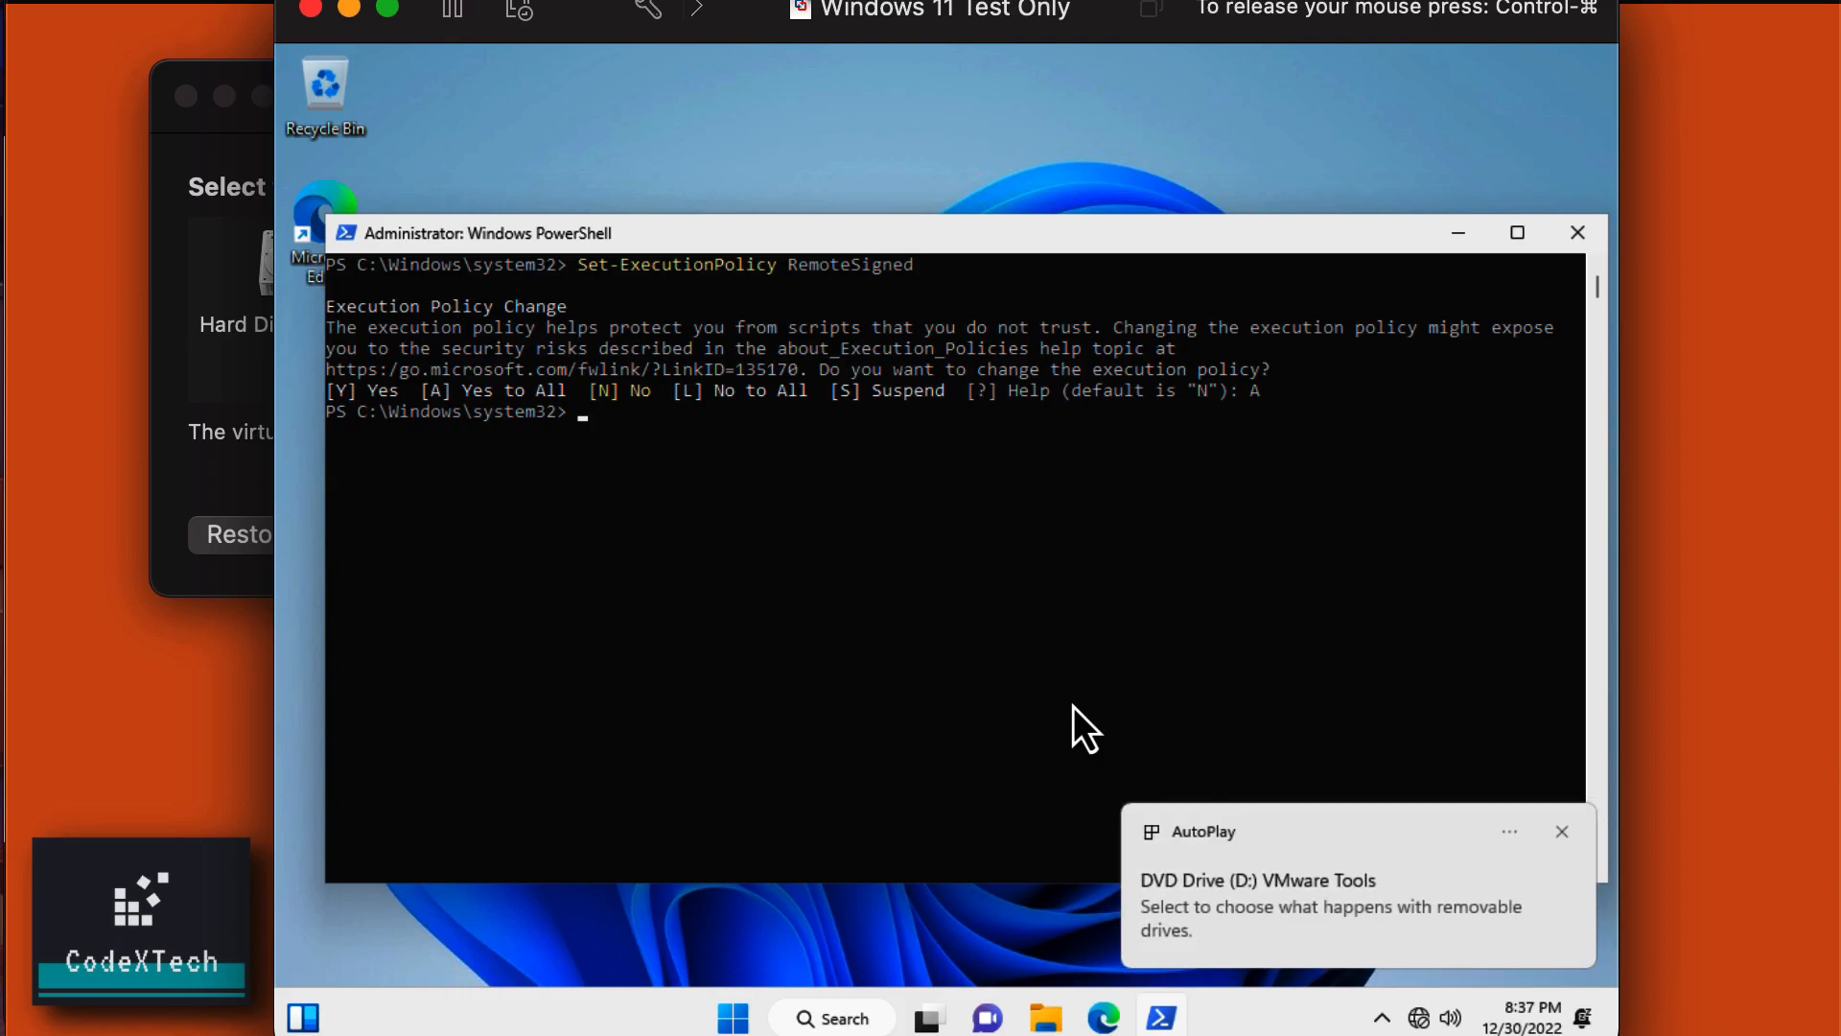
left_click(1270, 906)
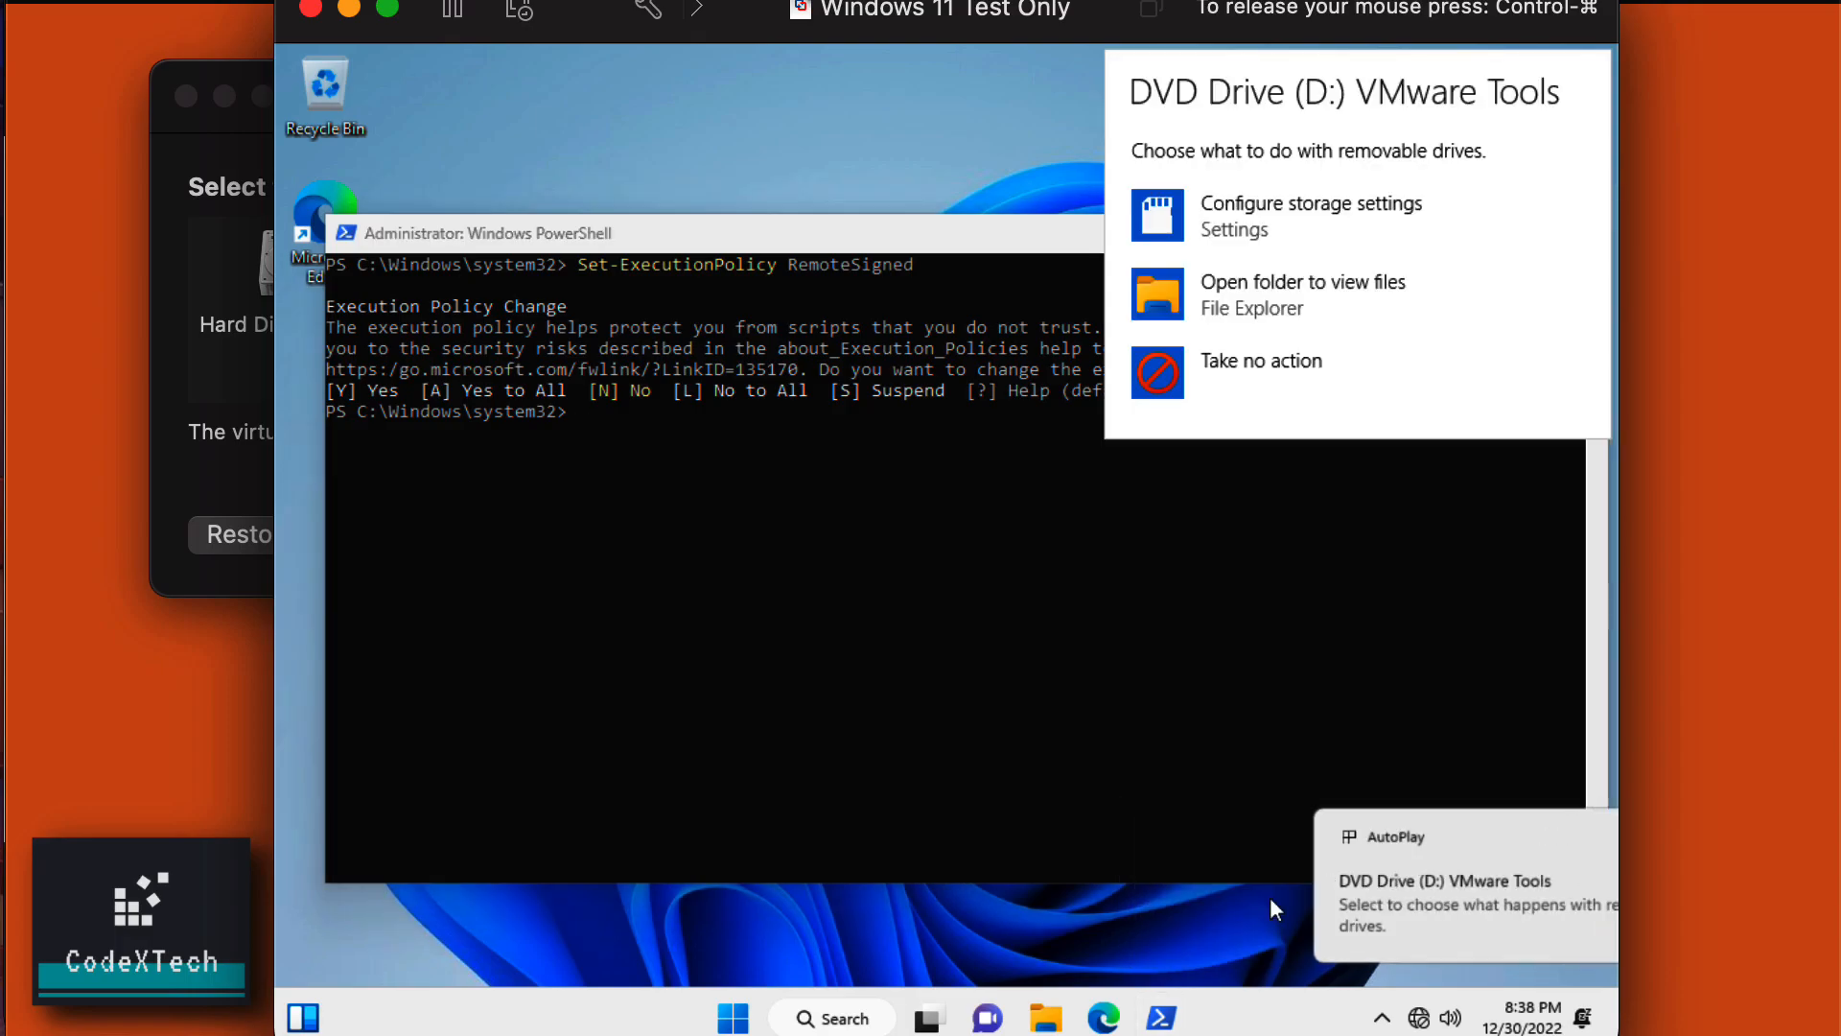
left_click(1317, 290)
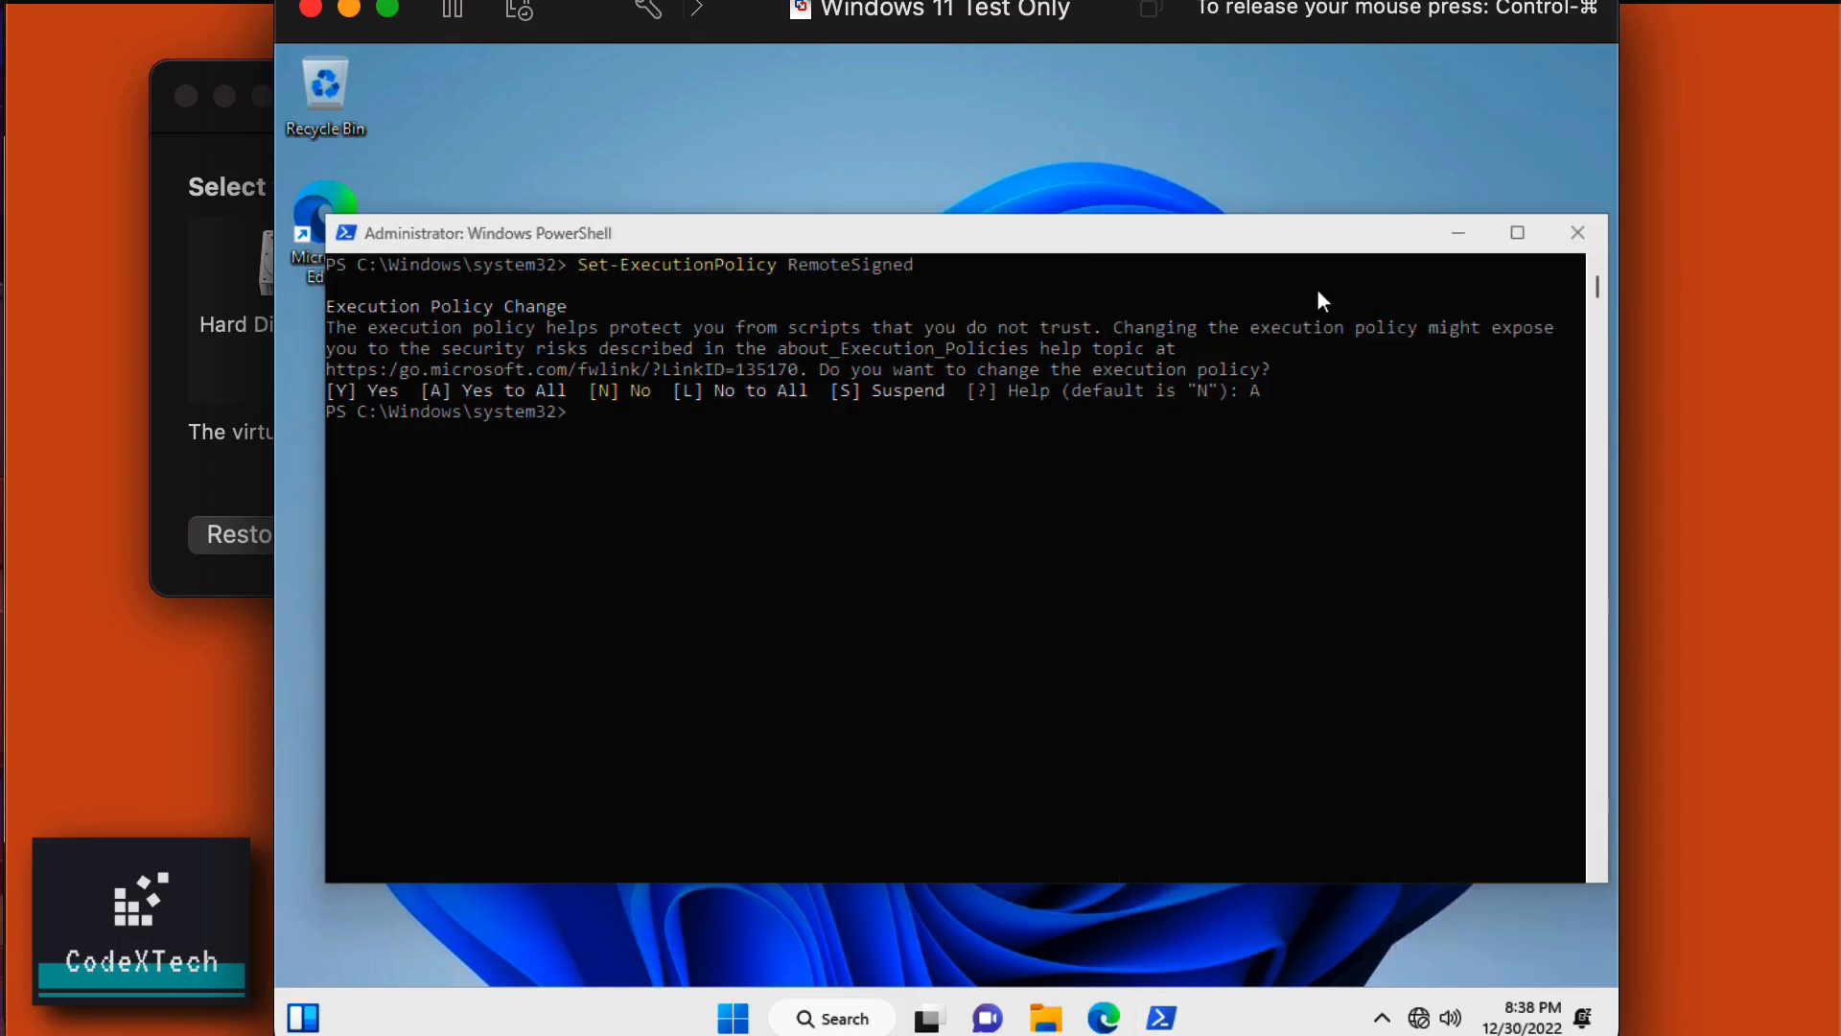
scroll(888, 600, "down", 1)
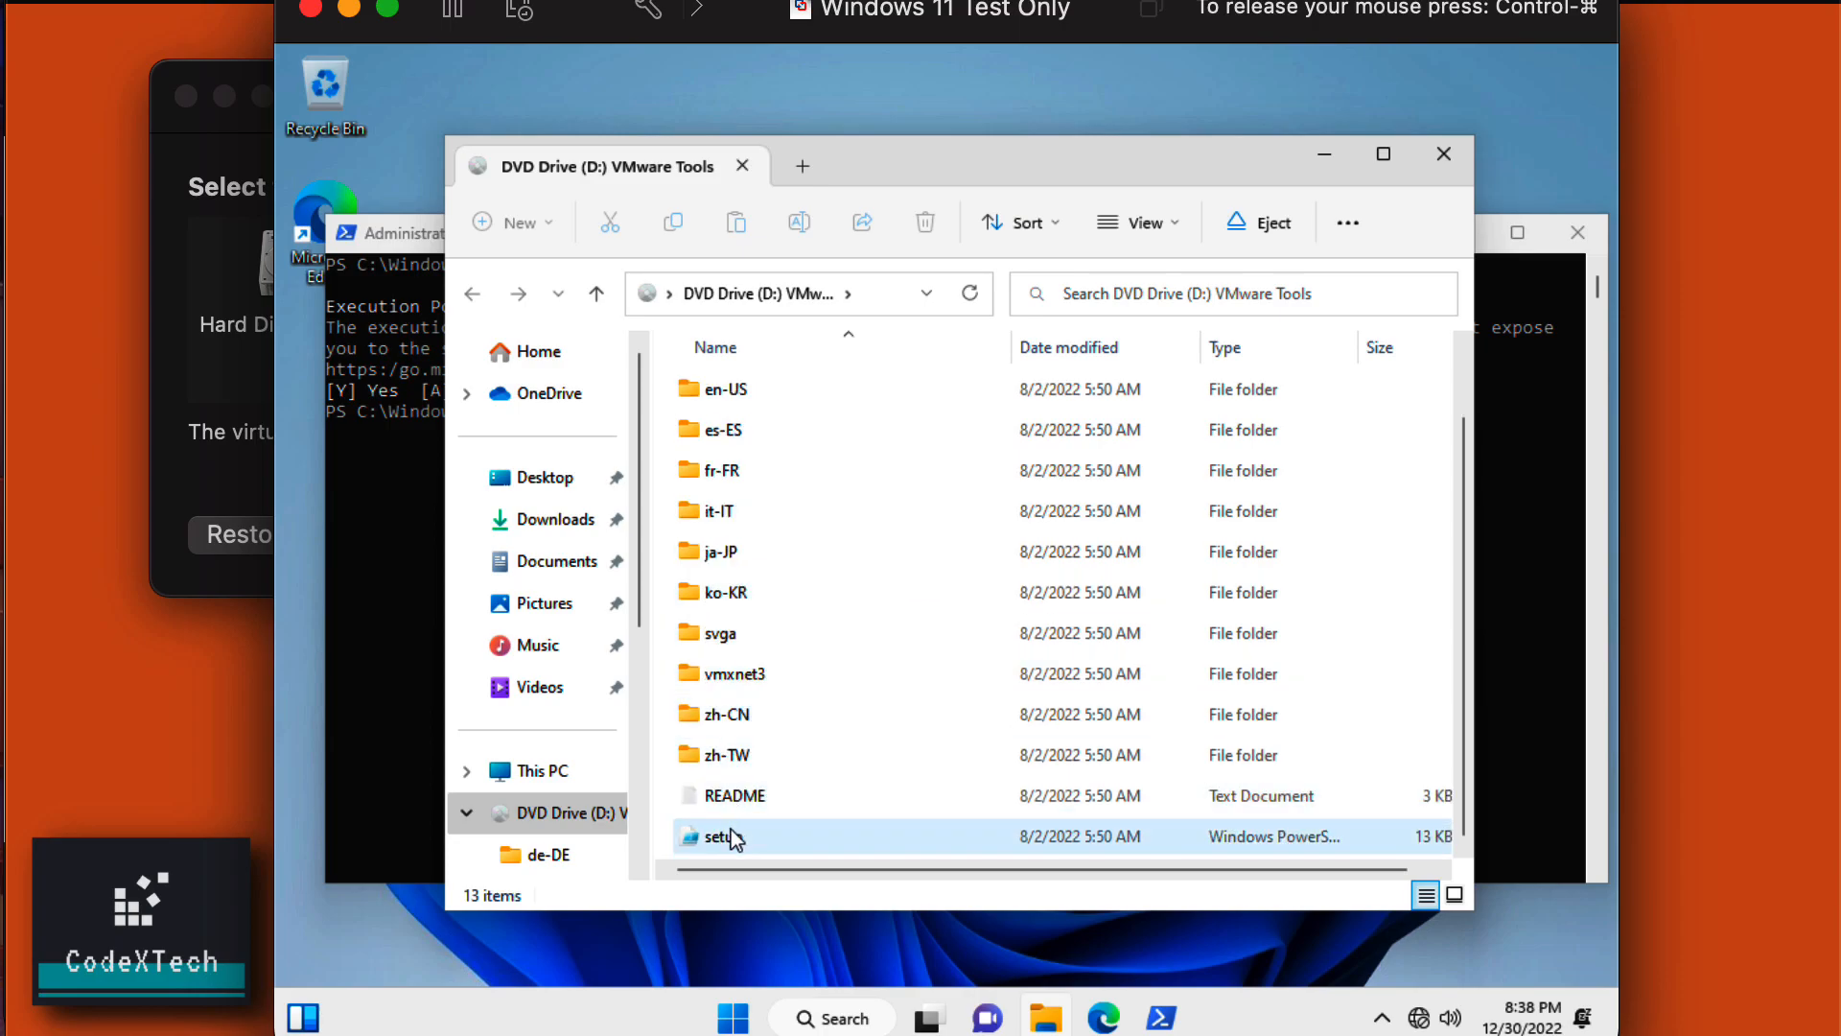
Run the disc's setup script with PowerShell as administrator to install the VMXNet3 and SVGA drivers.
right_click(715, 840)
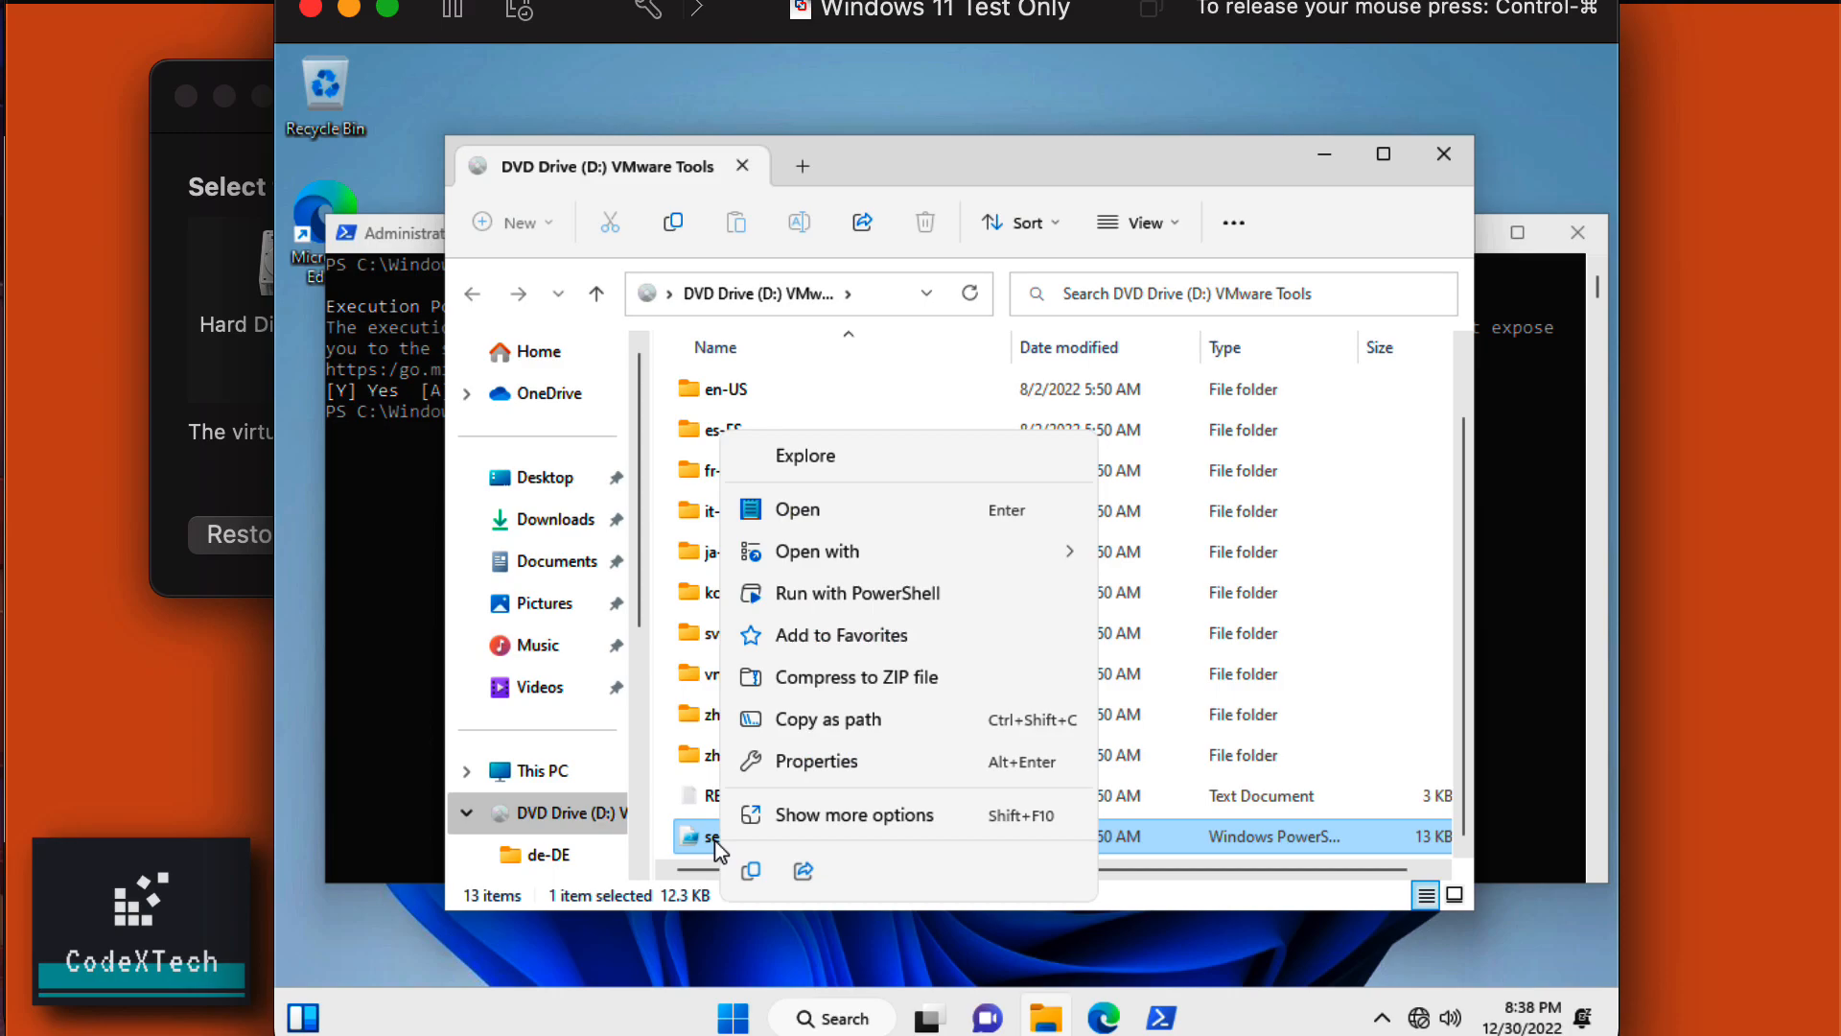
left_click(858, 594)
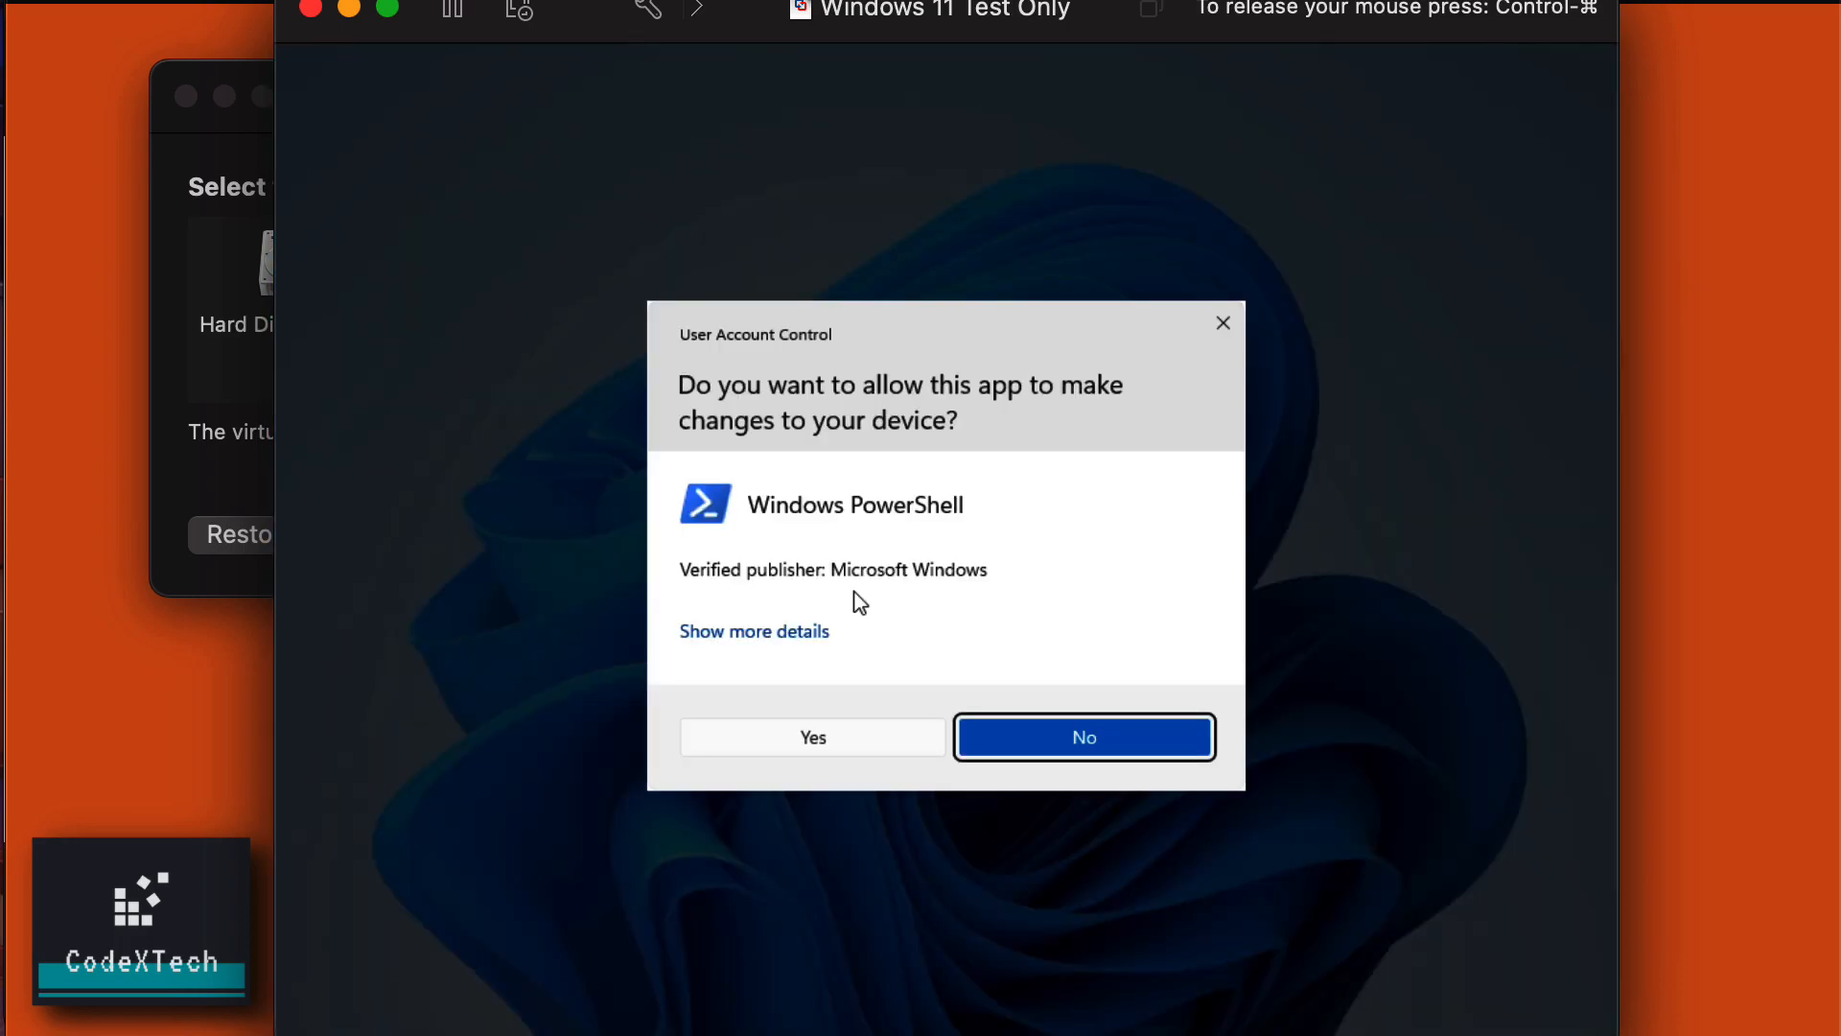
left_click(811, 736)
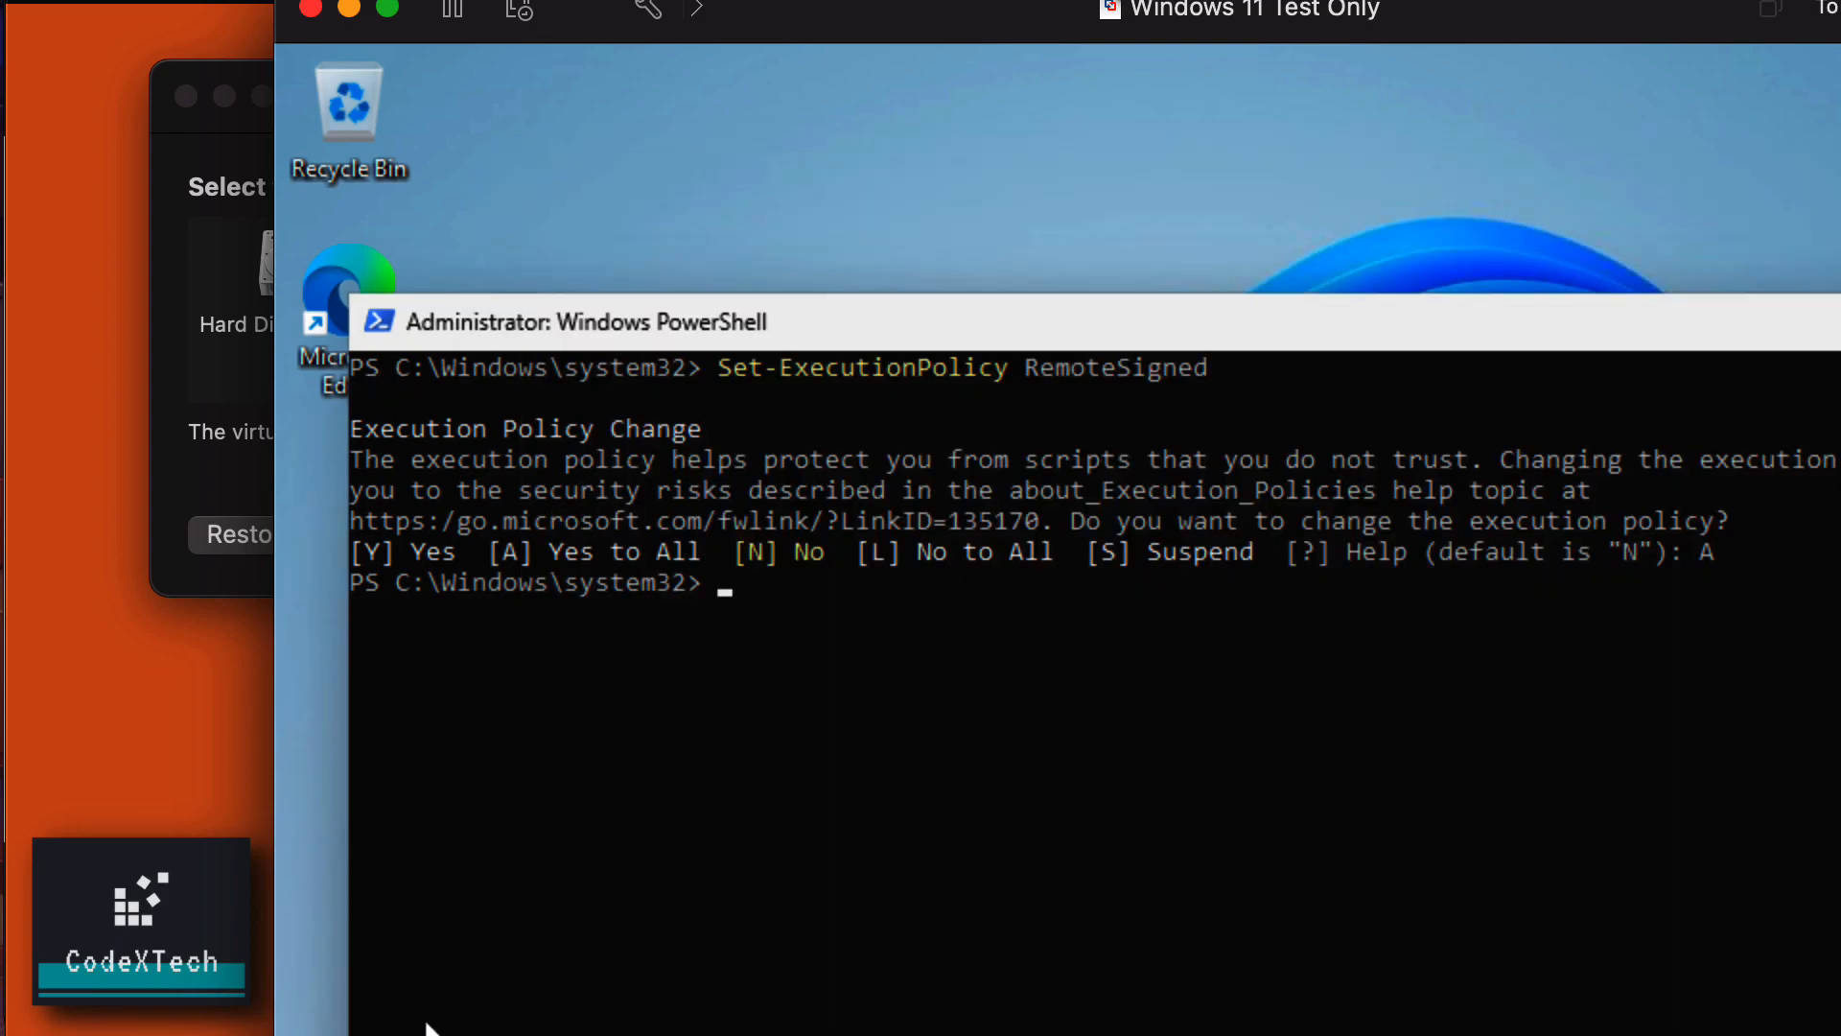
Narrow and reposition the VM window, then close File Explorer in the guest.
mouse_move(426, 1033)
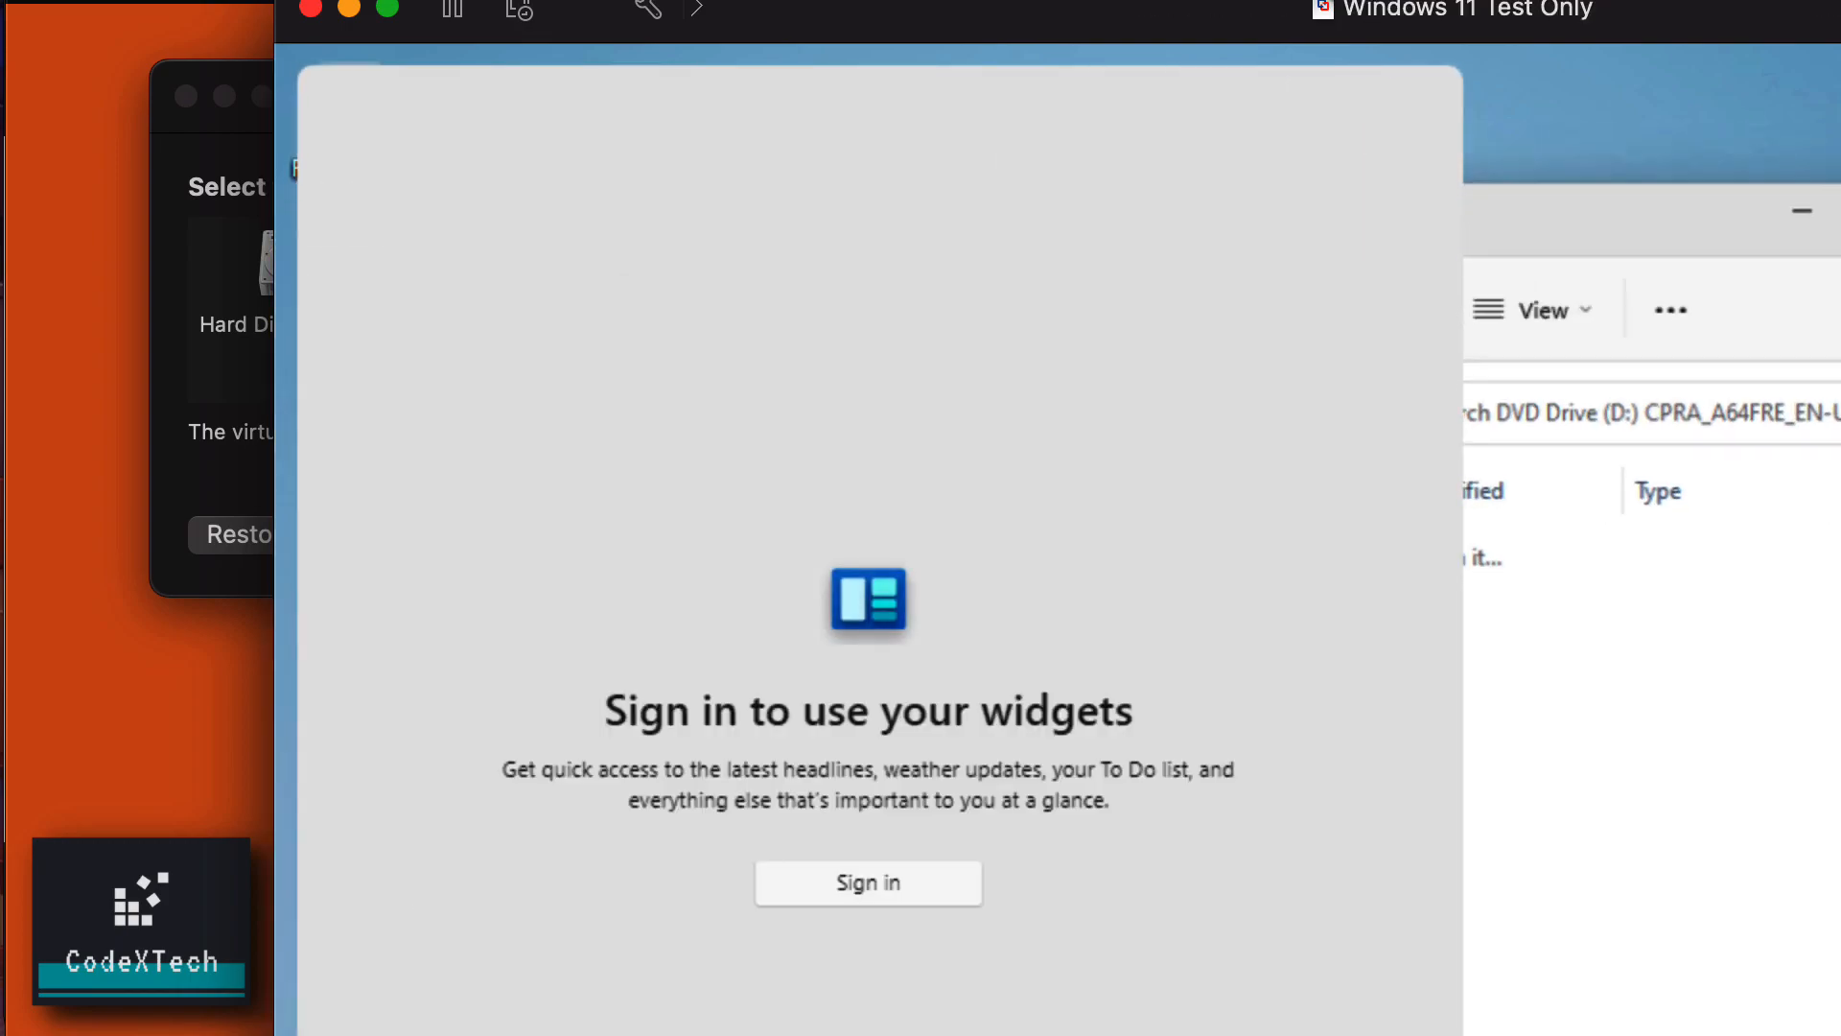
left_click_drag(275, 1035, 883, 1034)
left_click_drag(1602, 35, 968, 33)
left_click(1189, 688)
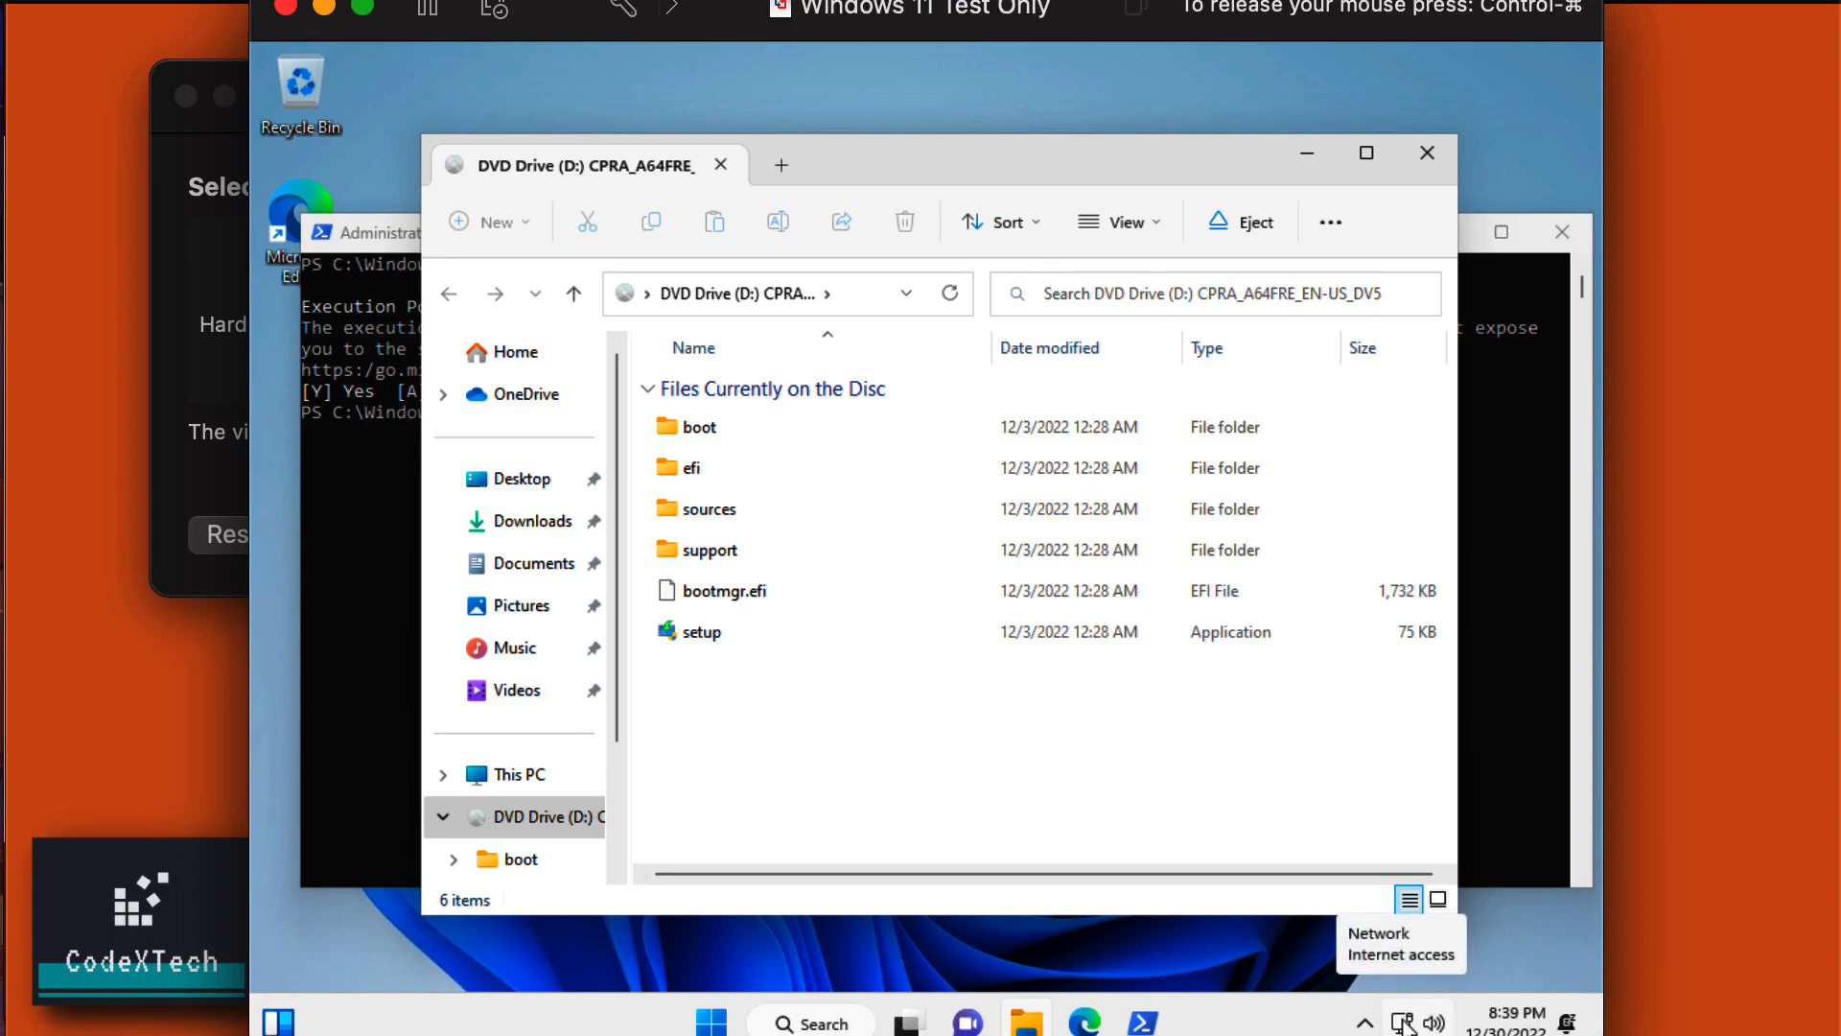
left_click(1427, 151)
Rerun Set-ExecutionPolicy RemoteSigned answering L (No to All), then close PowerShell.
left_click(1120, 635)
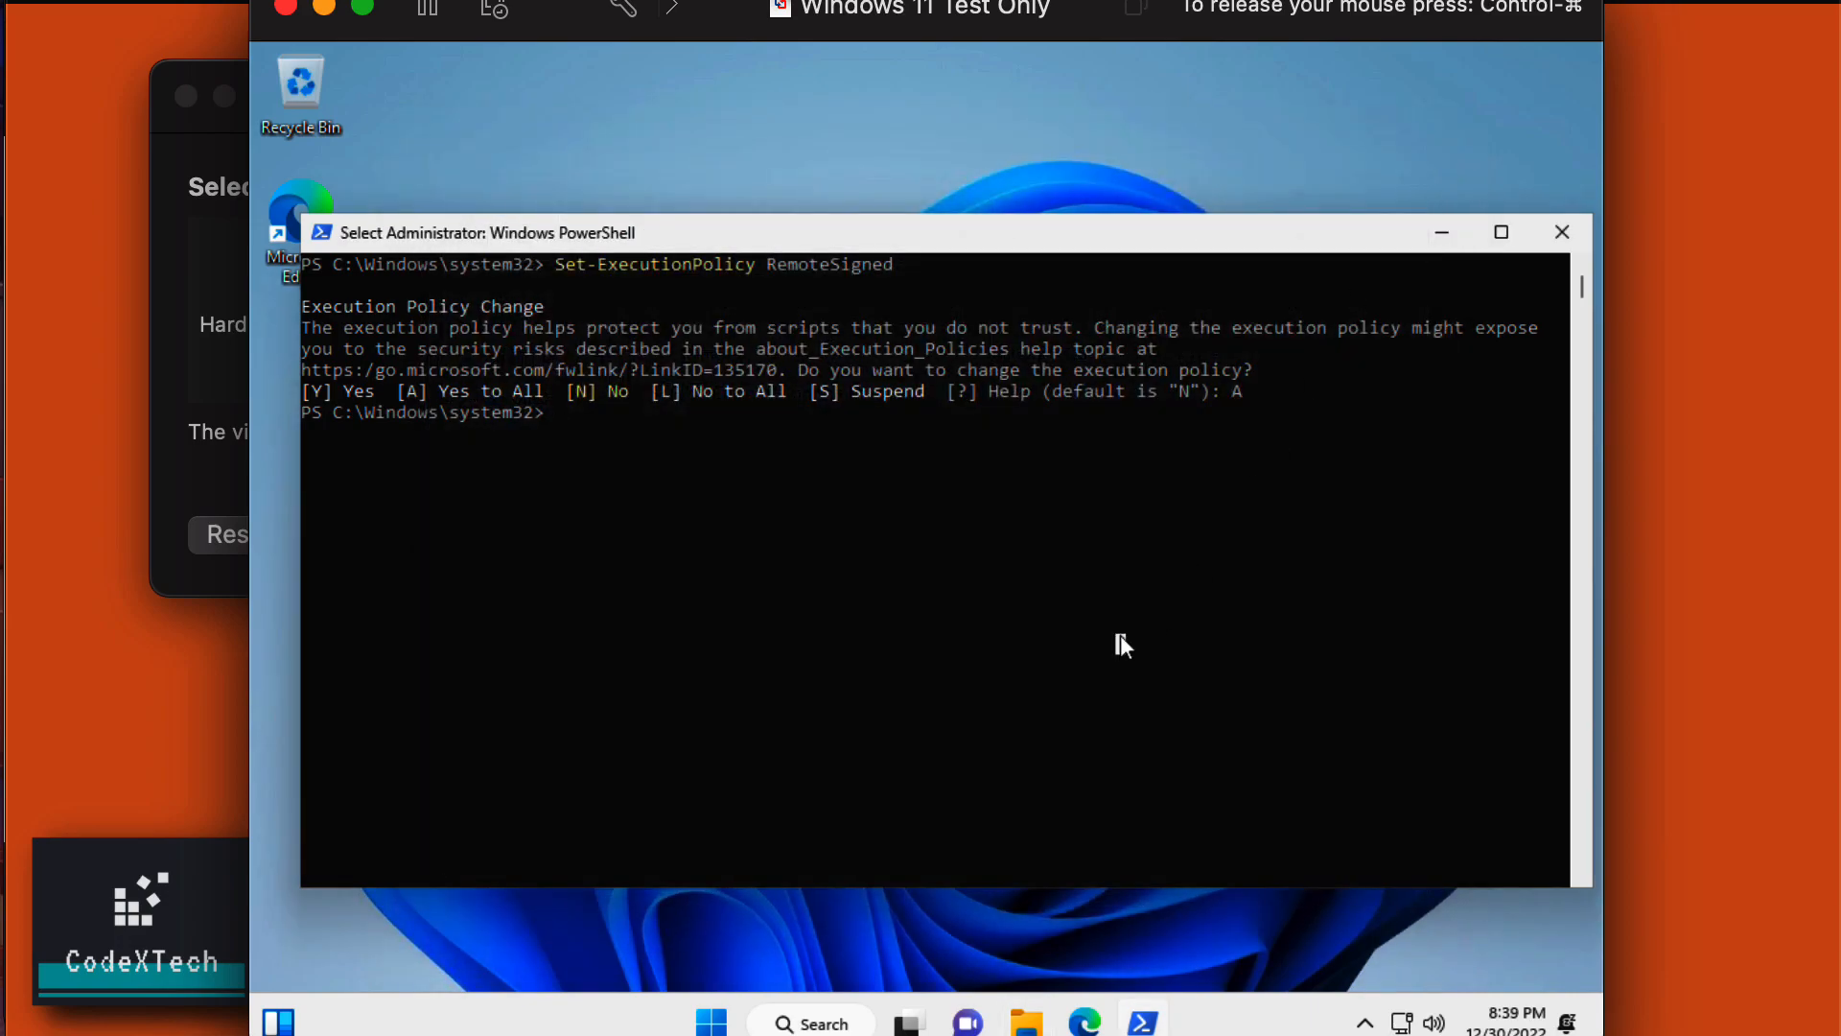
key("Up")
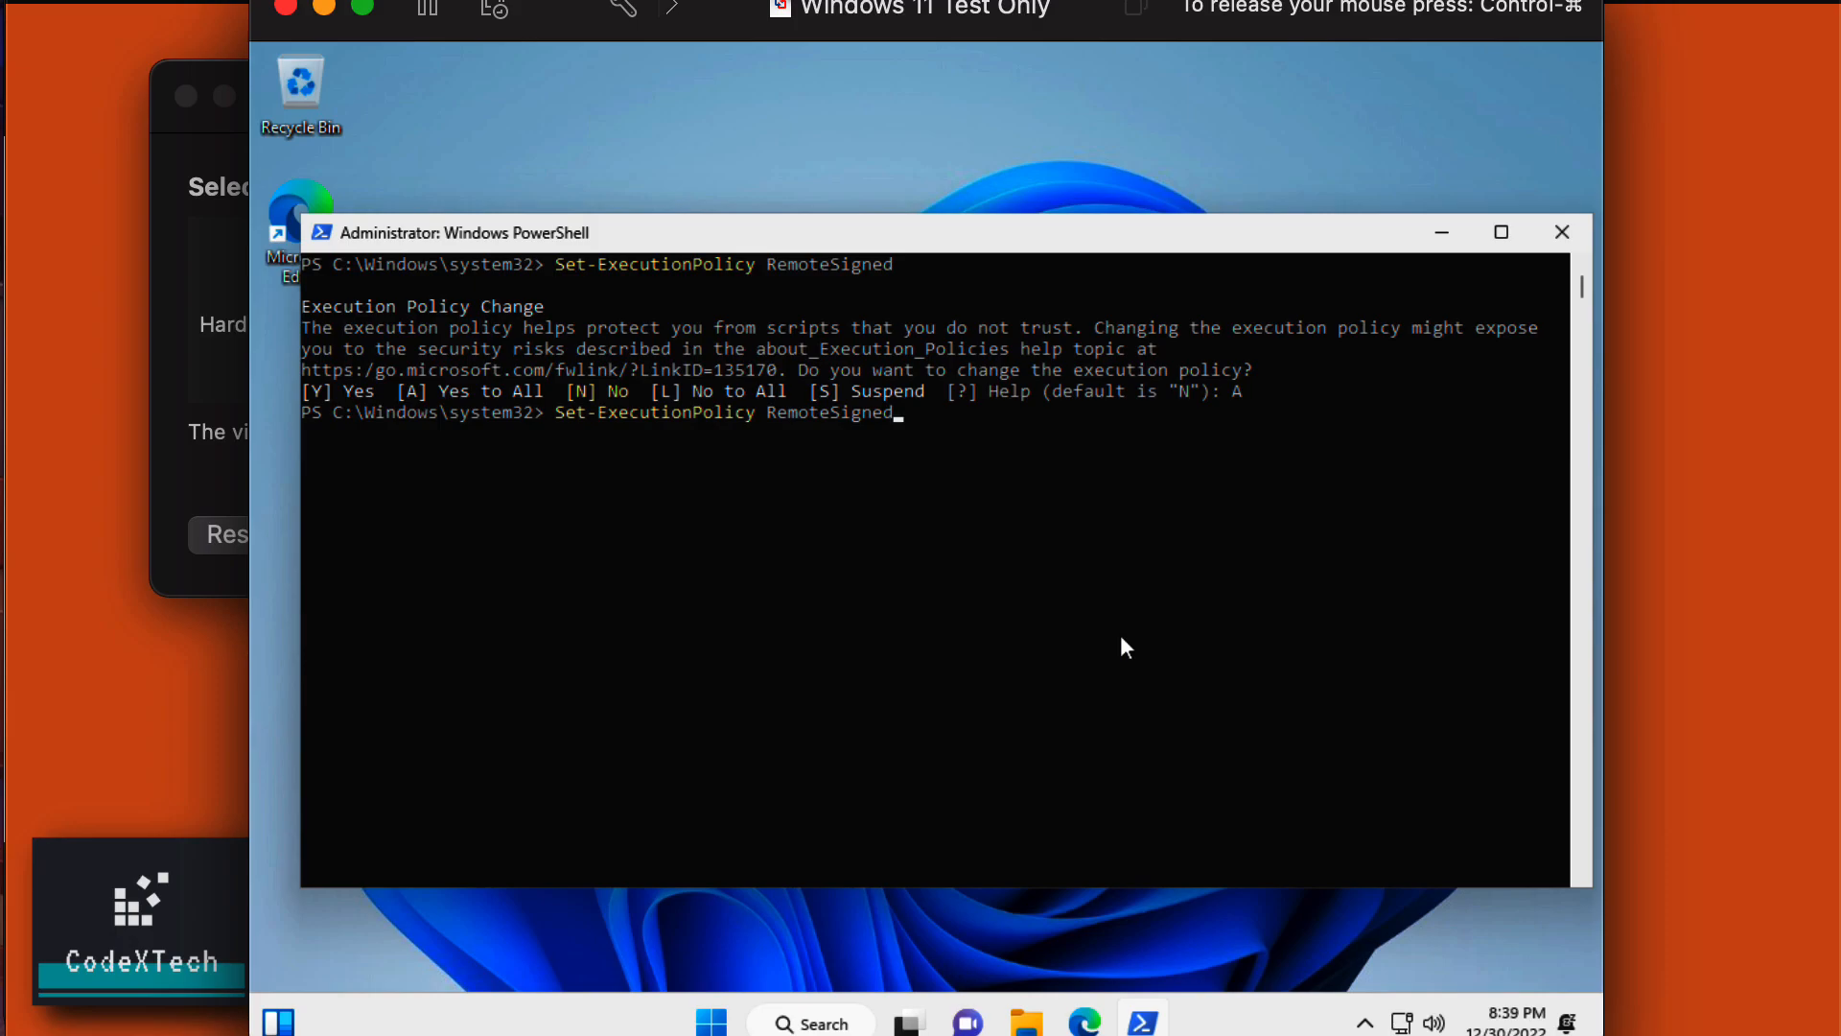
key("Return")
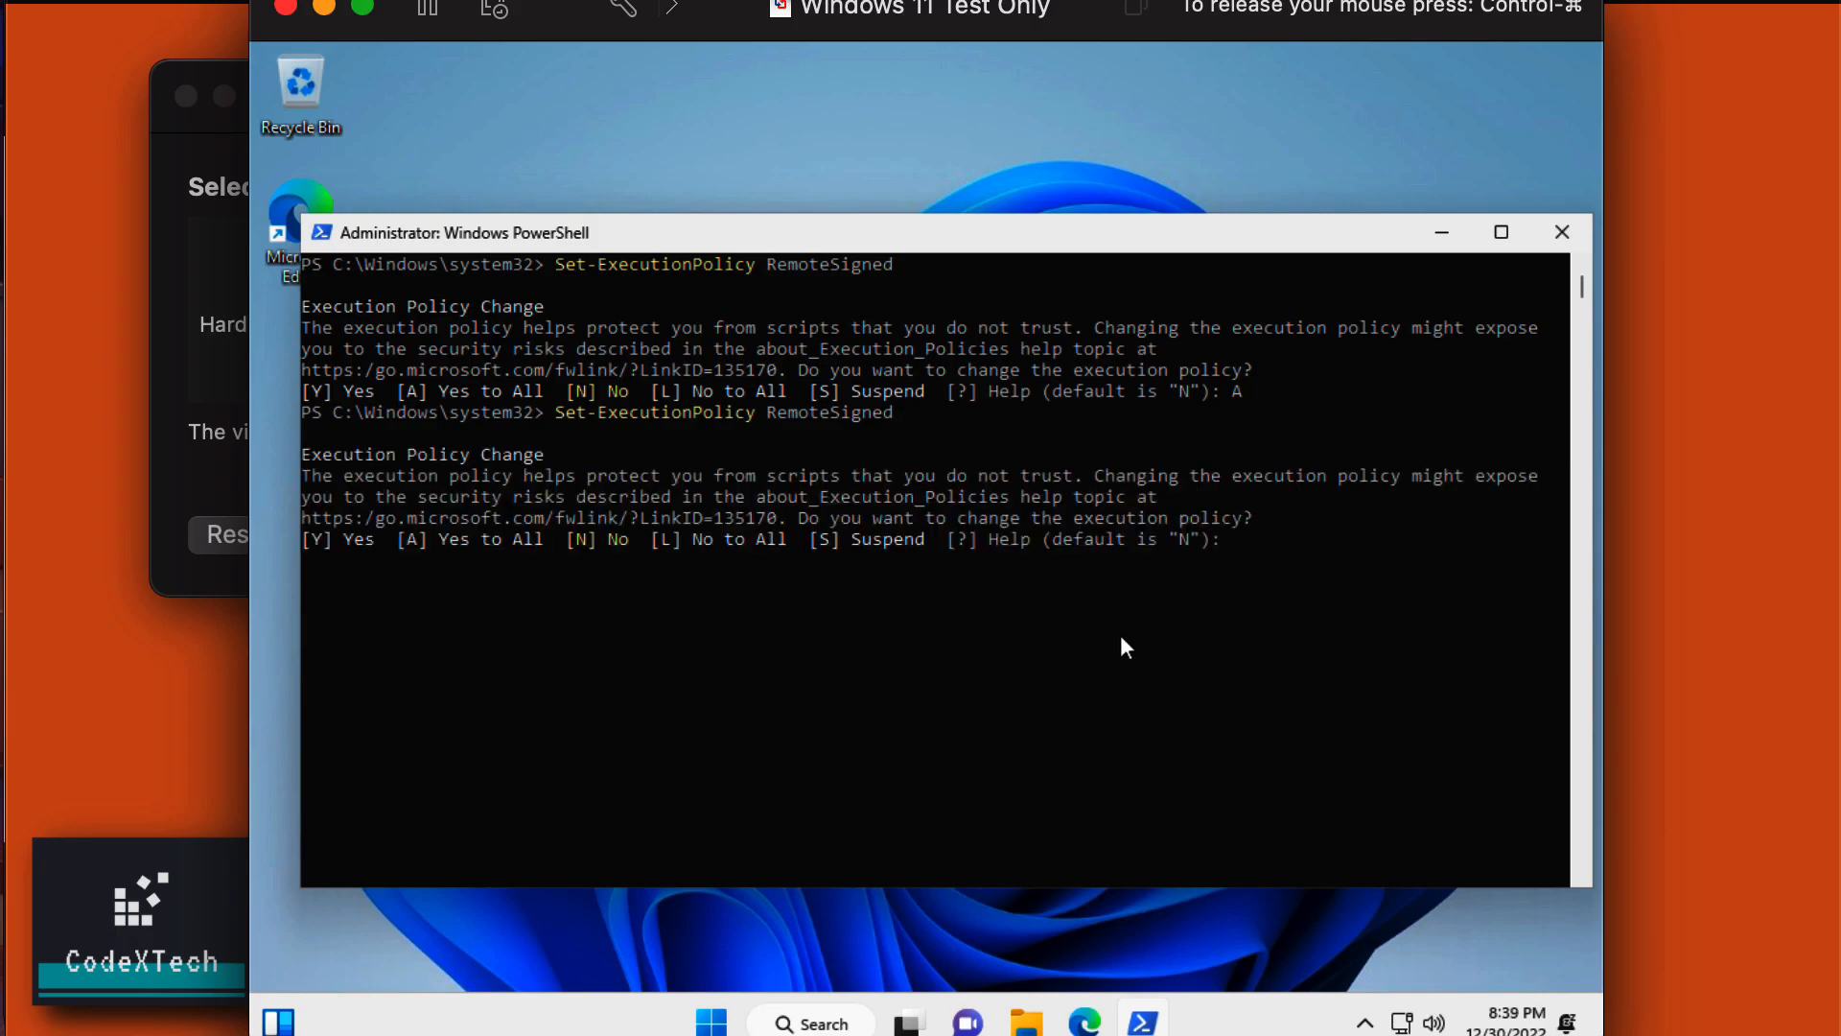
type("L")
key("Return")
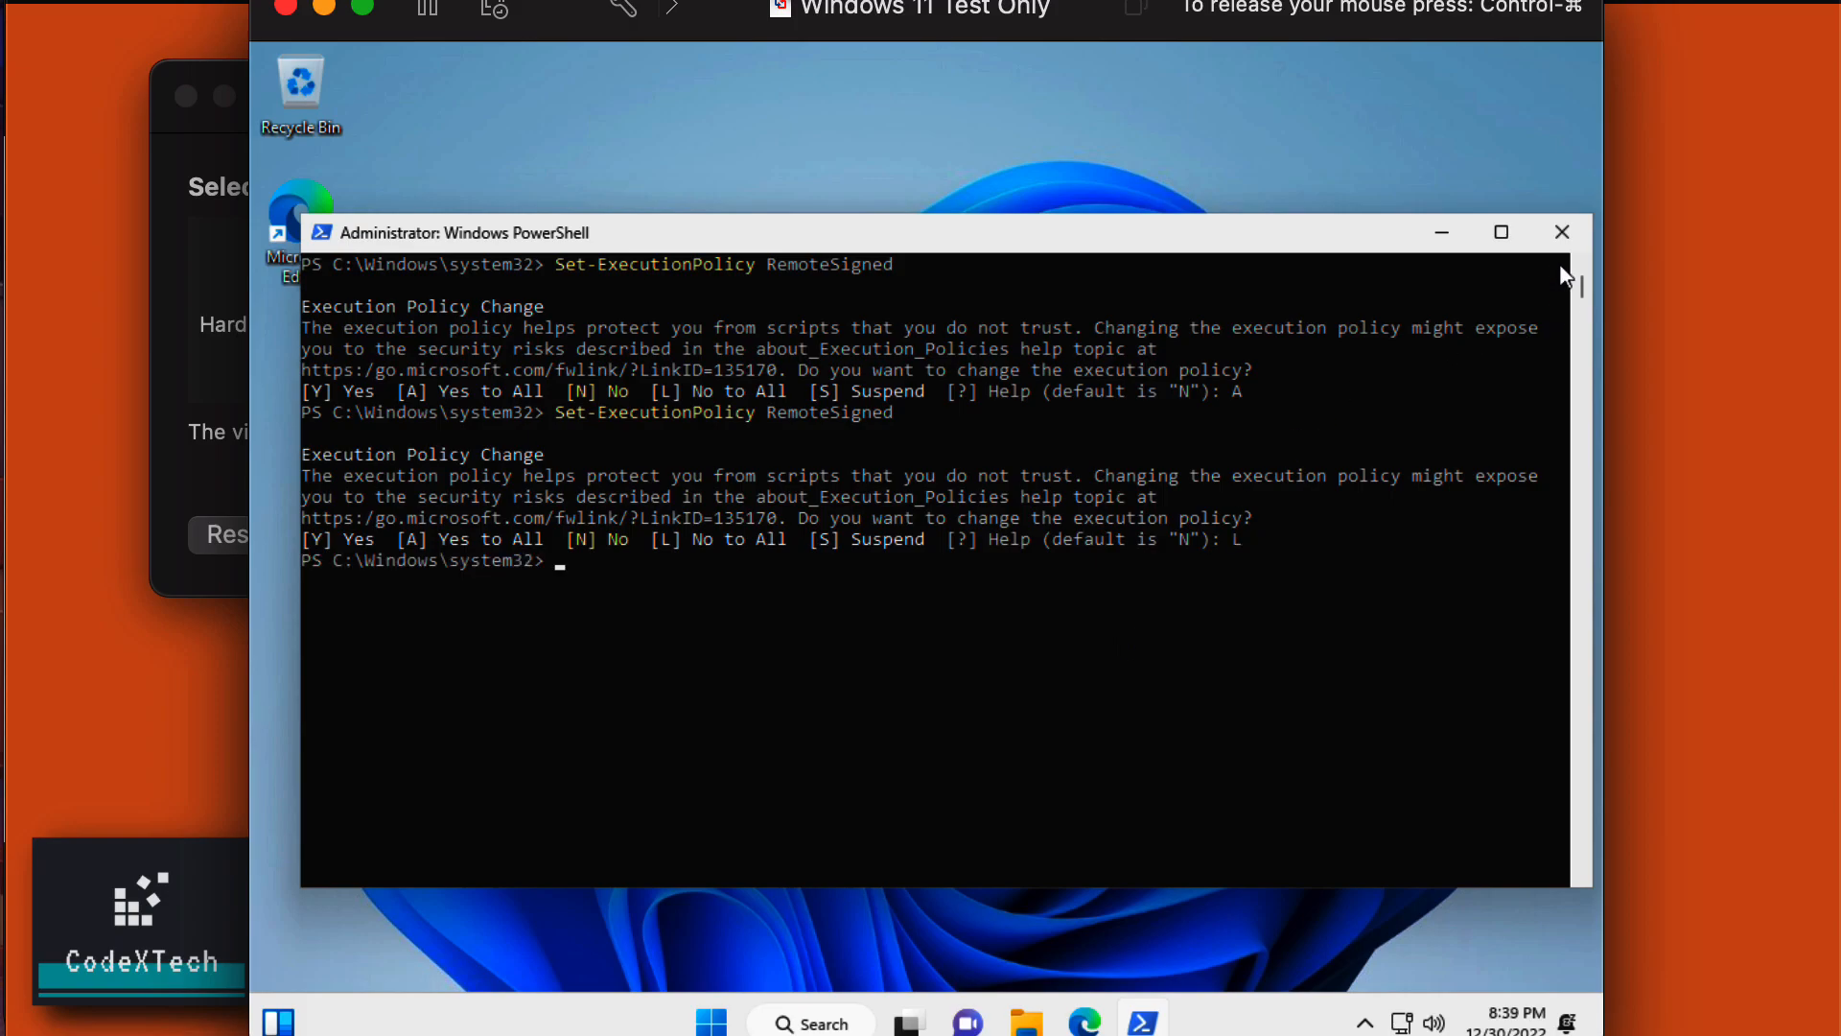
left_click(1560, 234)
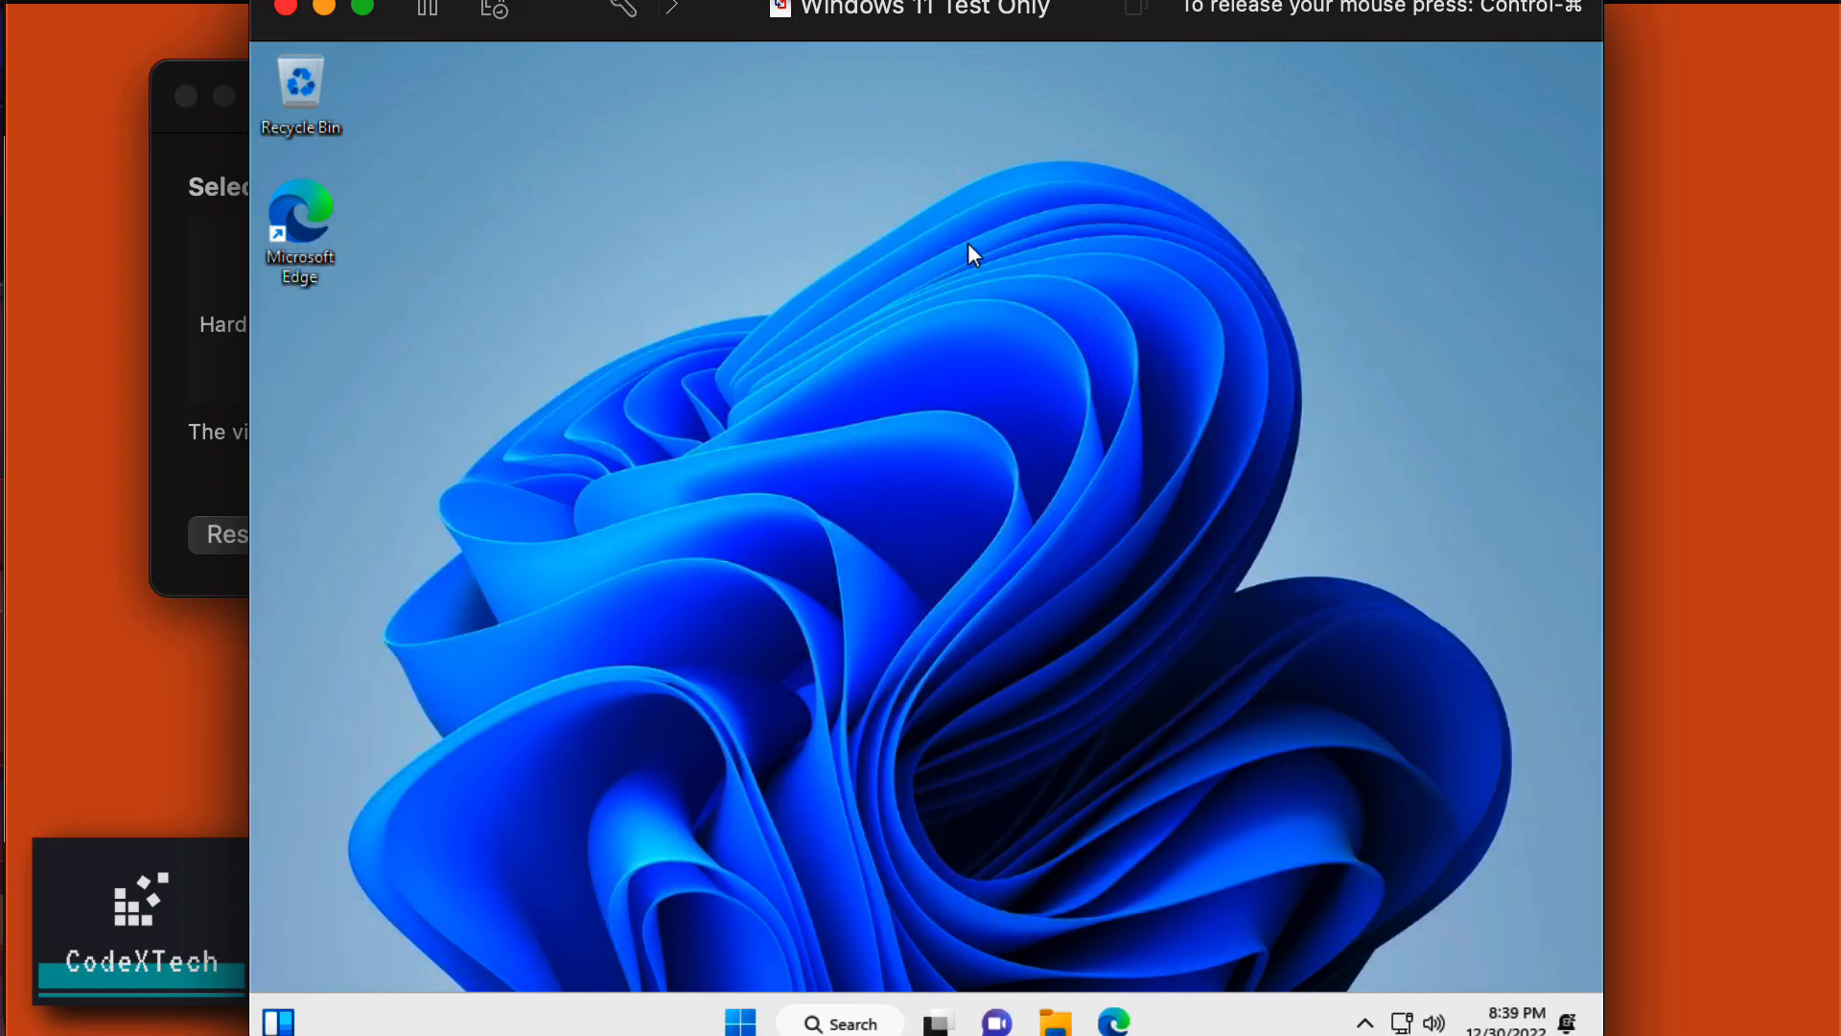
right_click(695, 274)
left_click(847, 494)
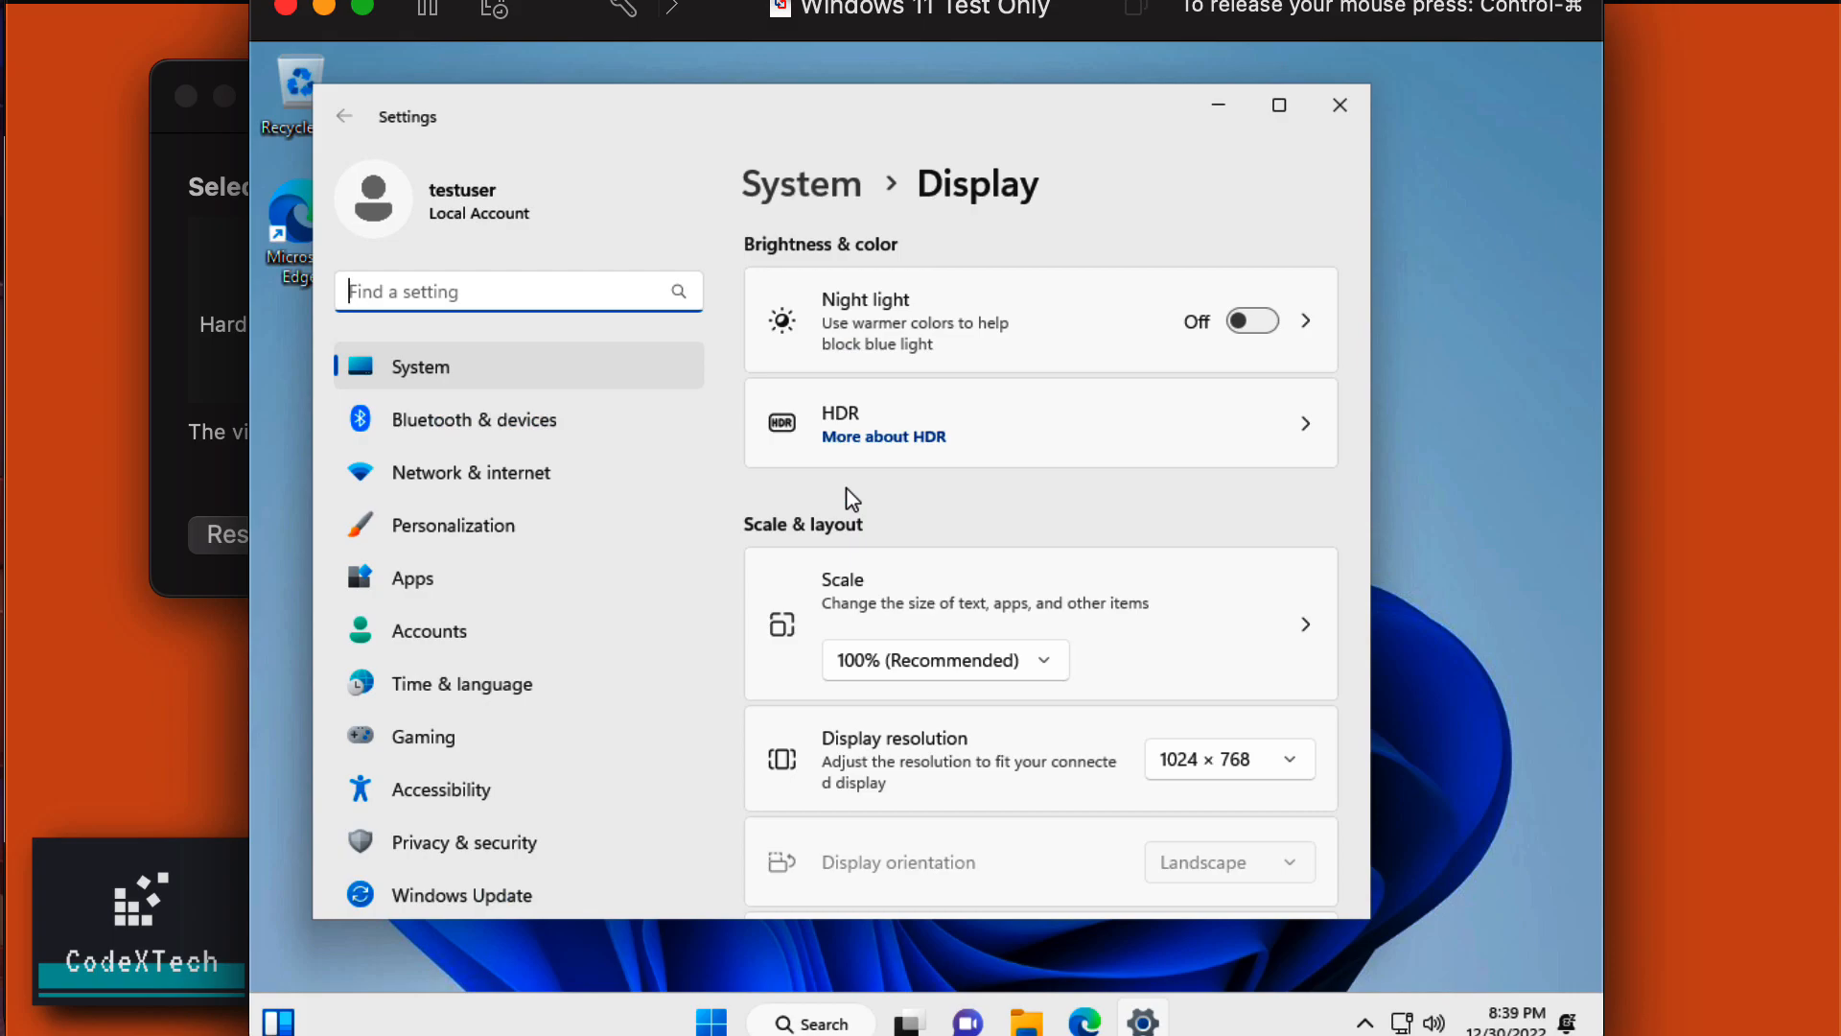
left_click(1187, 763)
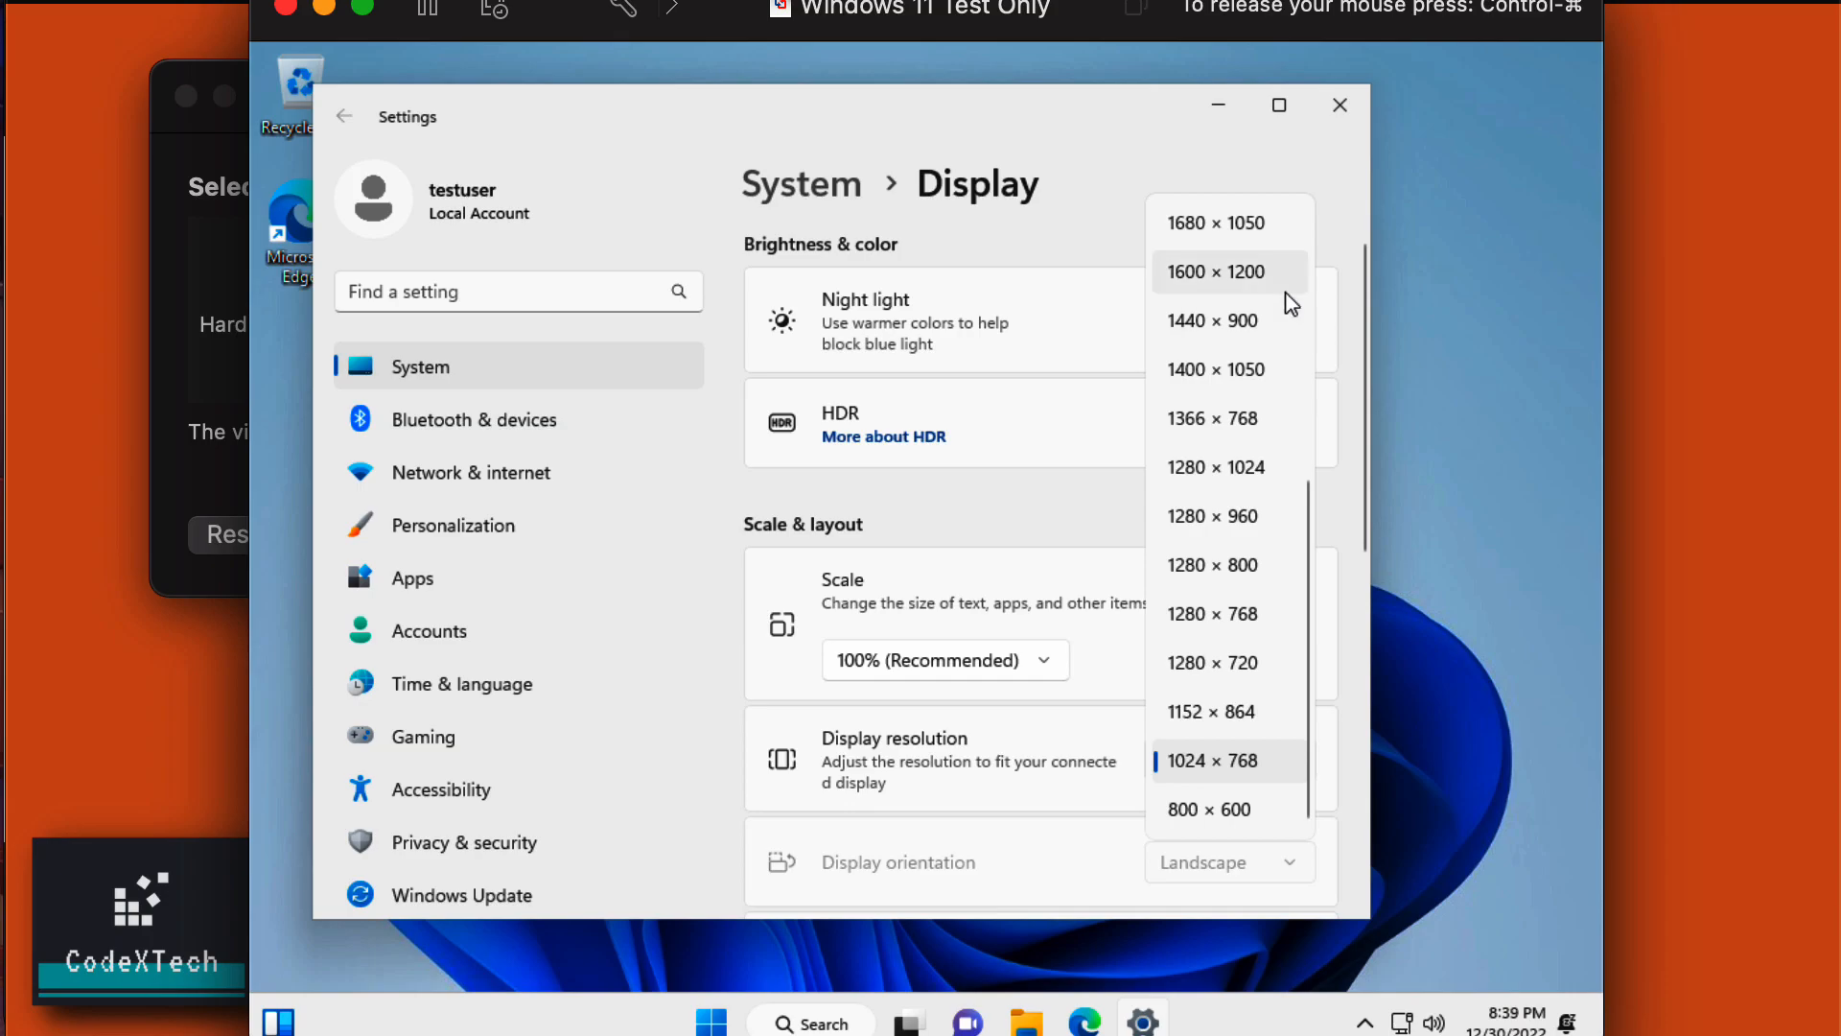
scroll(1292, 304, "up", 3)
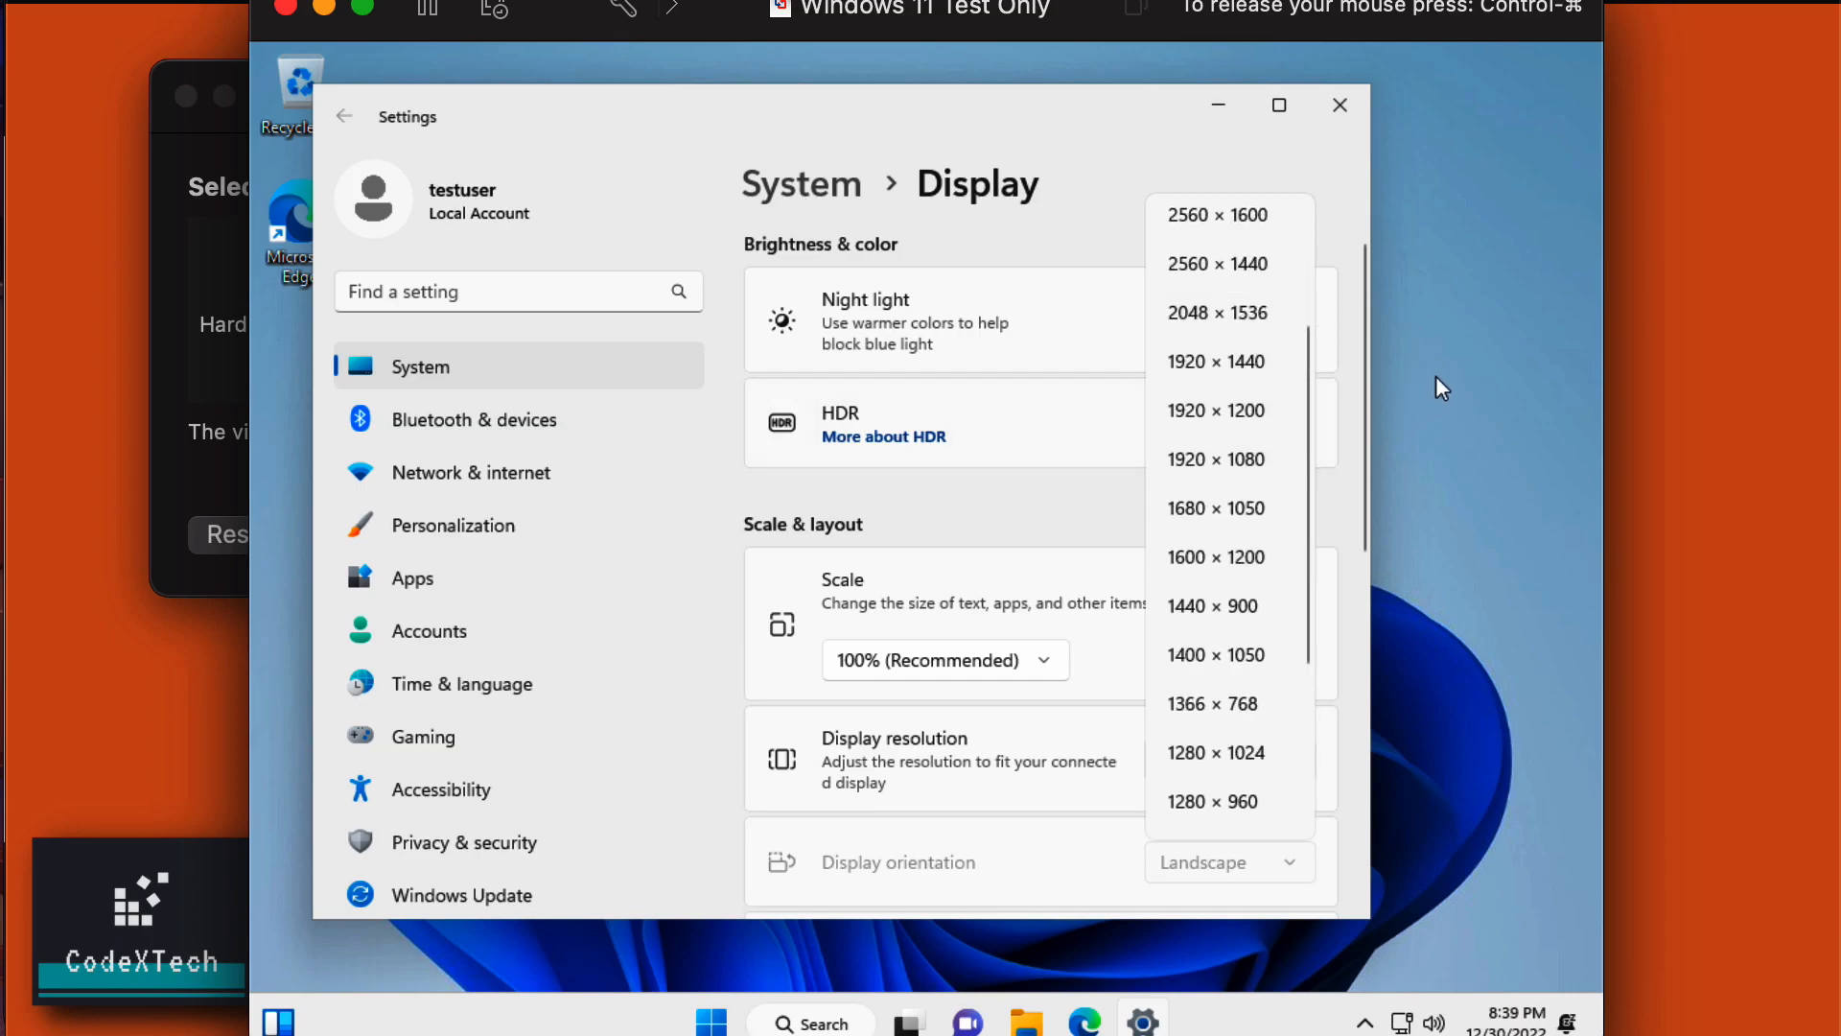
left_click(1340, 105)
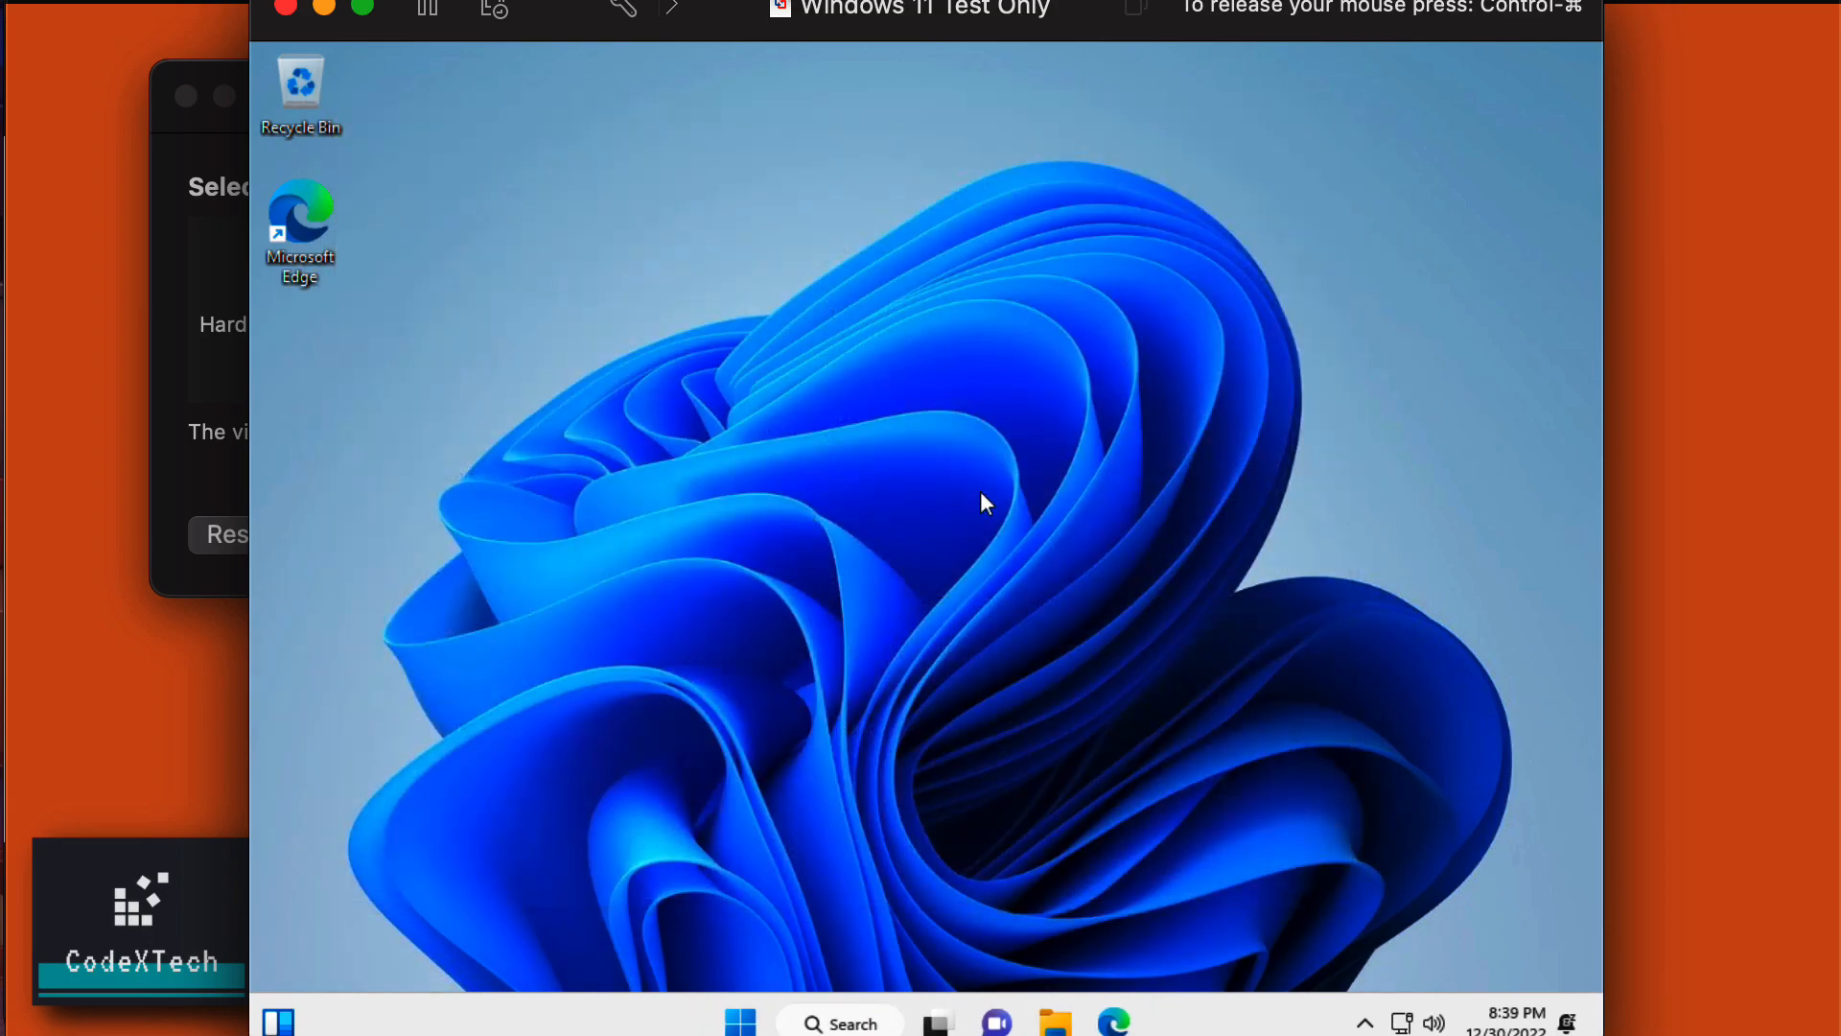